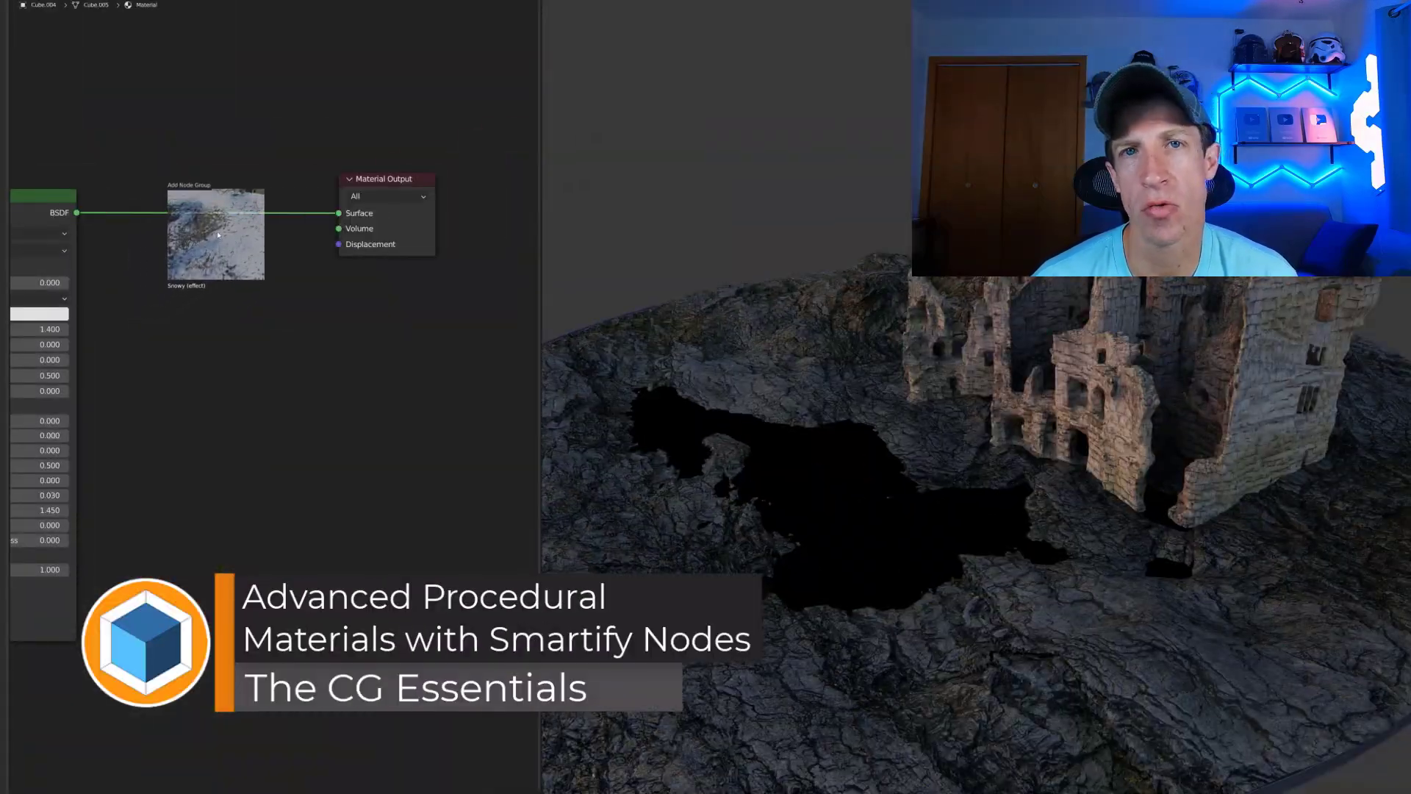
{"action": "left_click_drag", "start_coordinate": [218, 234], "coordinate": [214, 236]}
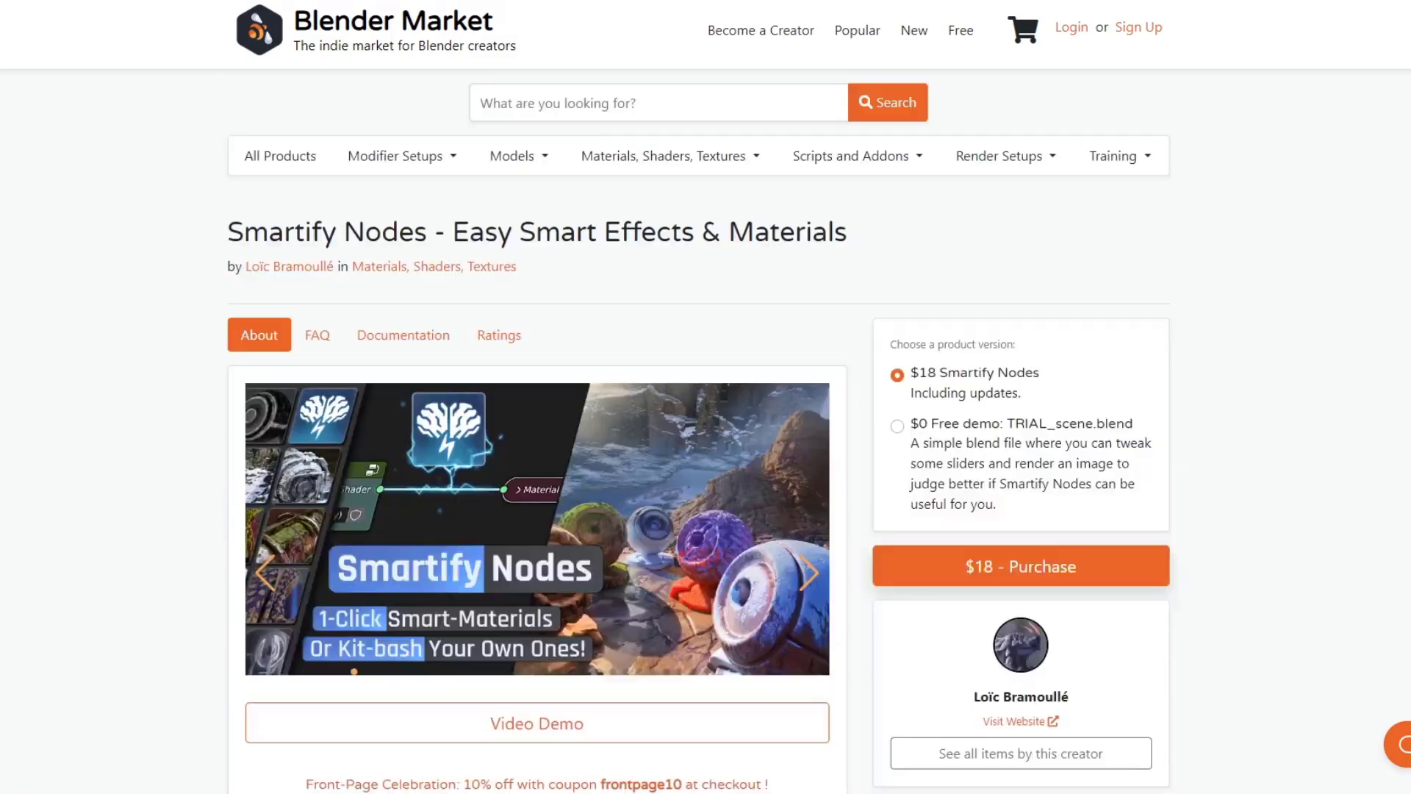
Examine the Smartify Nodes product page for its smart effects, features and example images
{"action": "scroll", "coordinate": [134, 327], "scroll_direction": "down", "scroll_amount": 1}
{"action": "scroll", "coordinate": [134, 327], "scroll_direction": "down", "scroll_amount": 1}
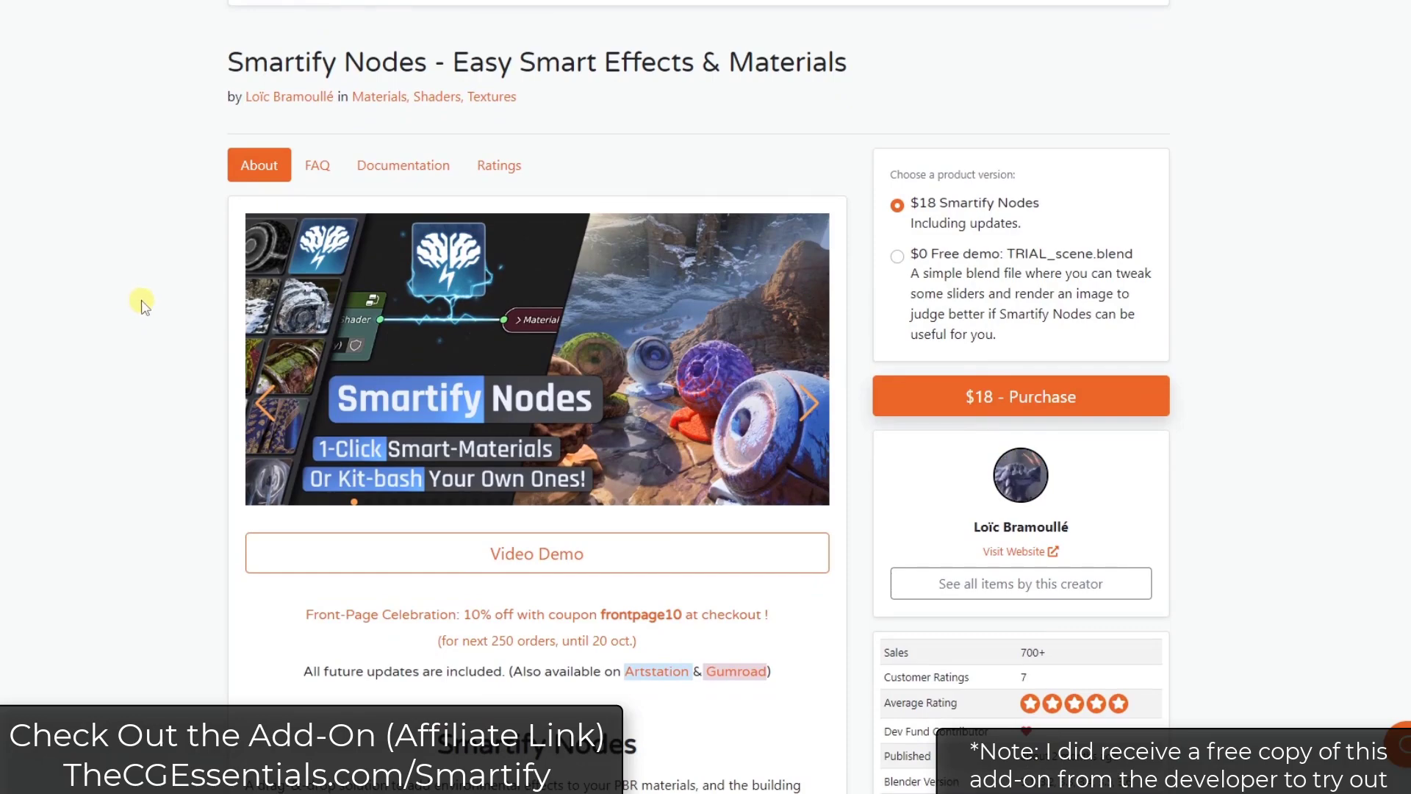
{"action": "scroll", "coordinate": [145, 303], "scroll_direction": "down", "scroll_amount": 7}
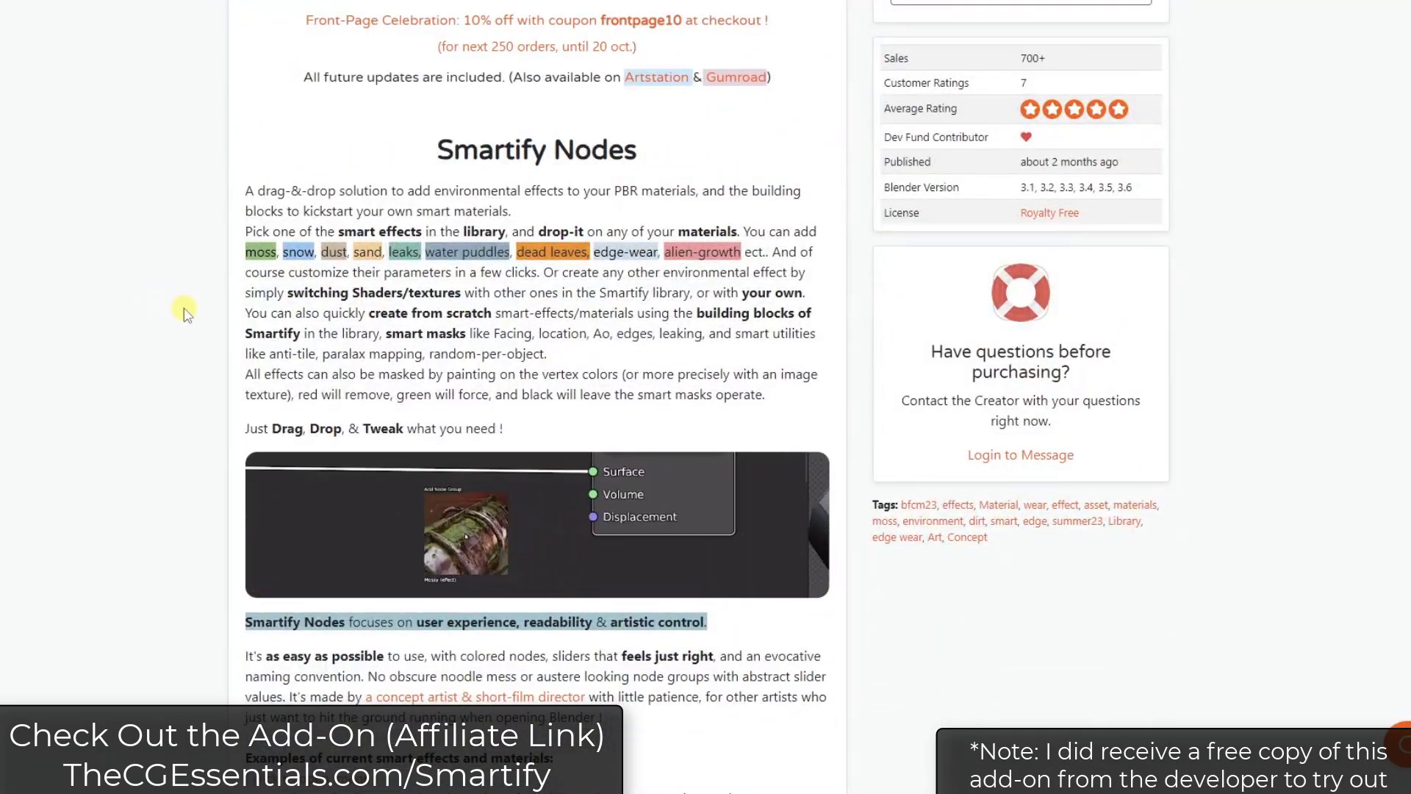
{"action": "scroll", "coordinate": [207, 339], "scroll_direction": "down", "scroll_amount": 3}
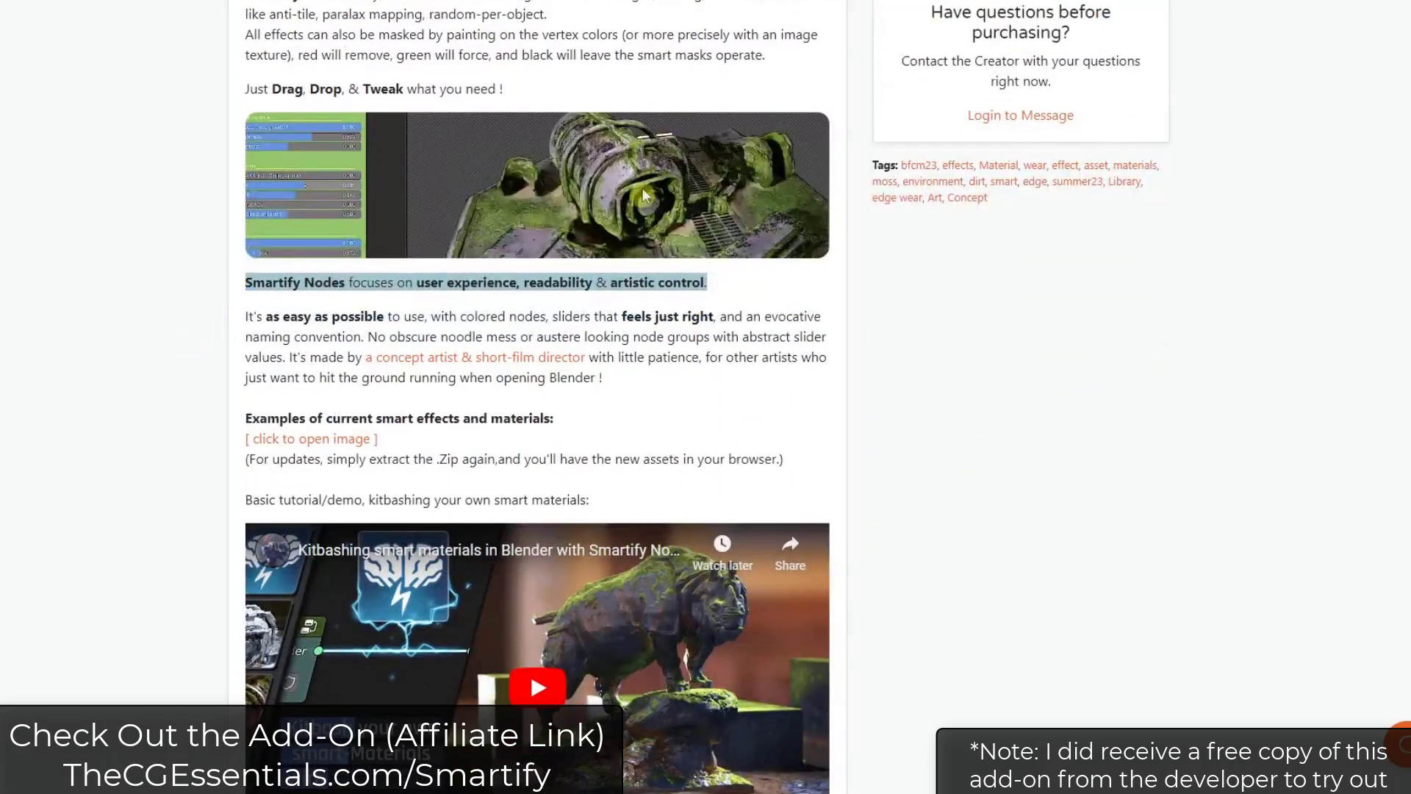
{"action": "scroll", "coordinate": [619, 196], "scroll_direction": "down", "scroll_amount": 1}
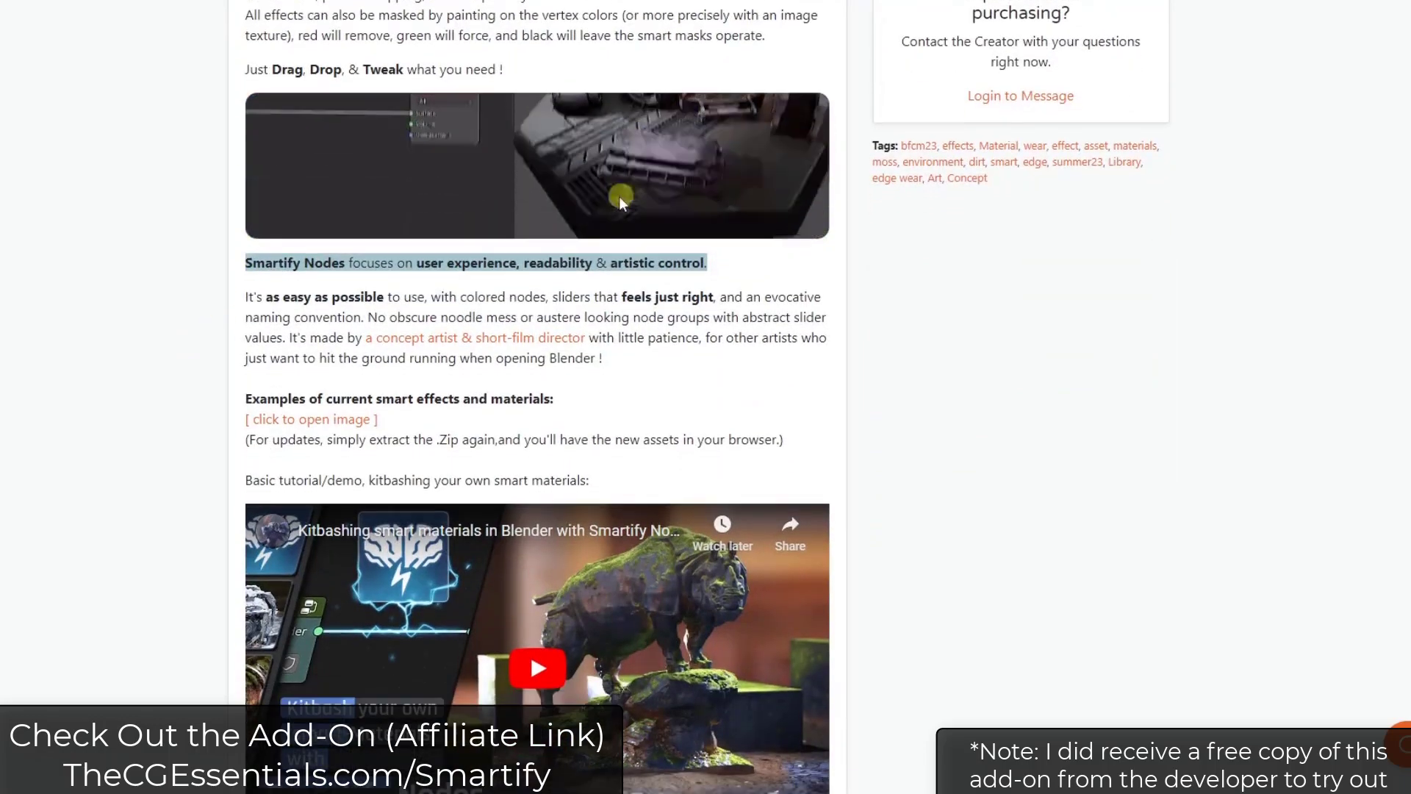
{"action": "scroll", "coordinate": [174, 195], "scroll_direction": "down", "scroll_amount": 12}
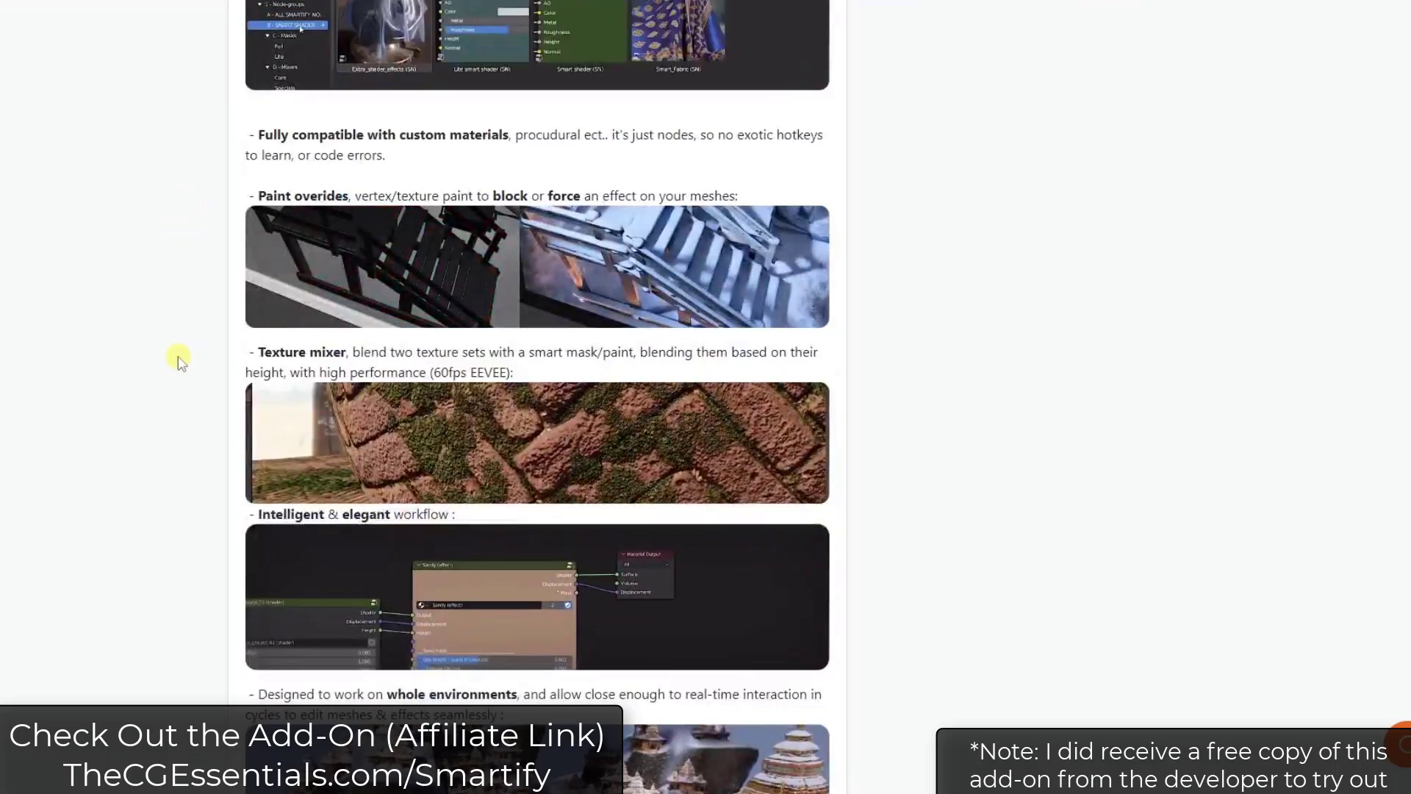
{"action": "scroll", "coordinate": [201, 457], "scroll_direction": "down", "scroll_amount": 3}
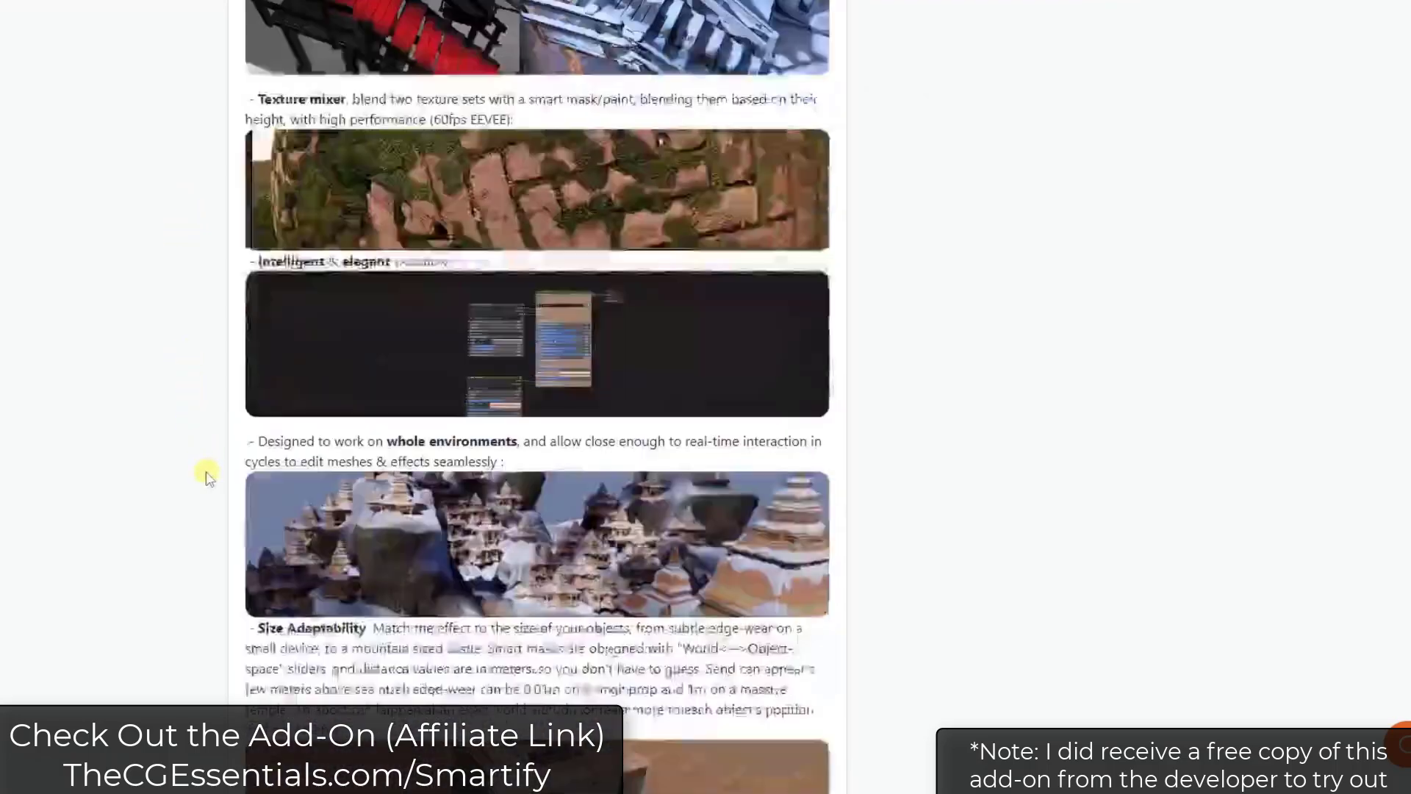
{"action": "scroll", "coordinate": [210, 474], "scroll_direction": "down", "scroll_amount": 6}
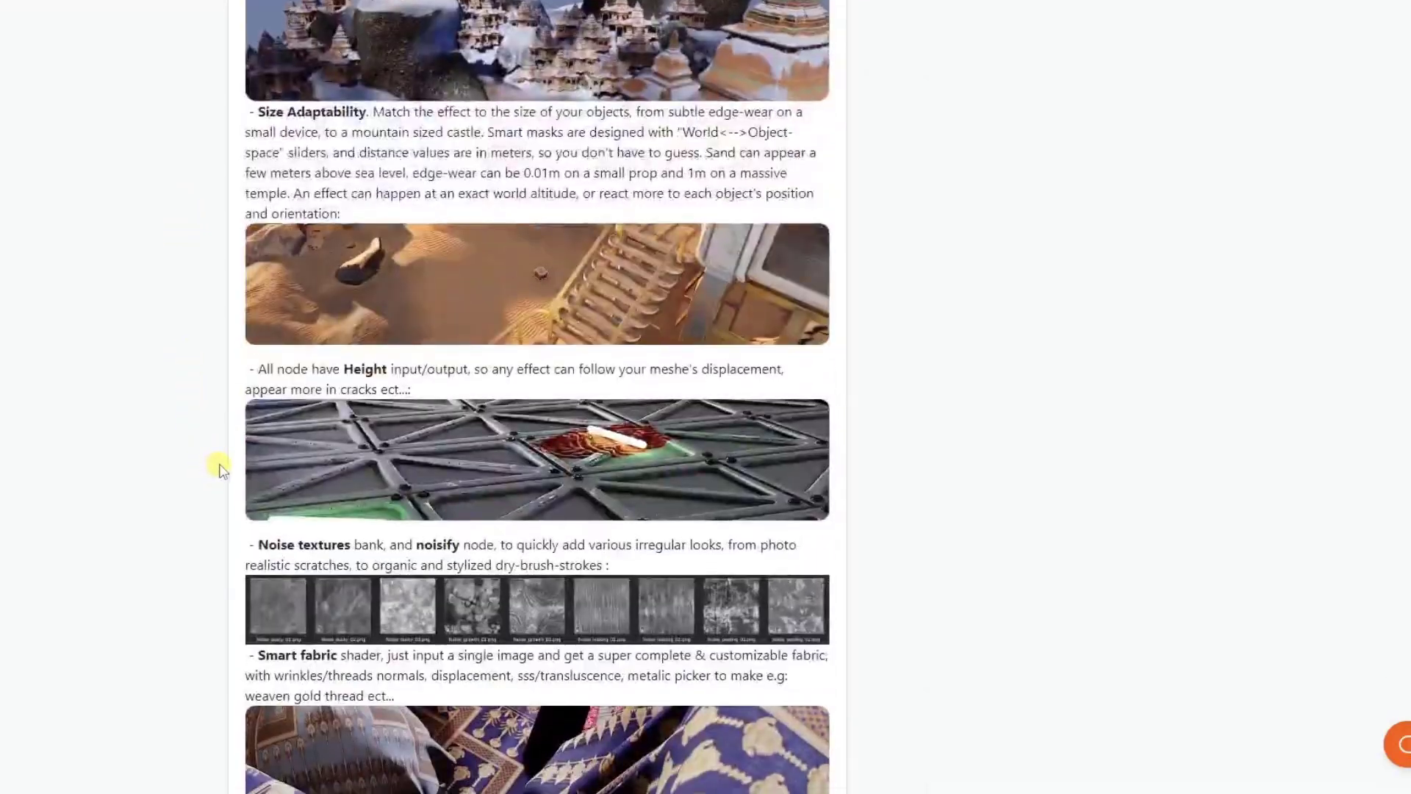
{"action": "scroll", "coordinate": [219, 467], "scroll_direction": "down", "scroll_amount": 10}
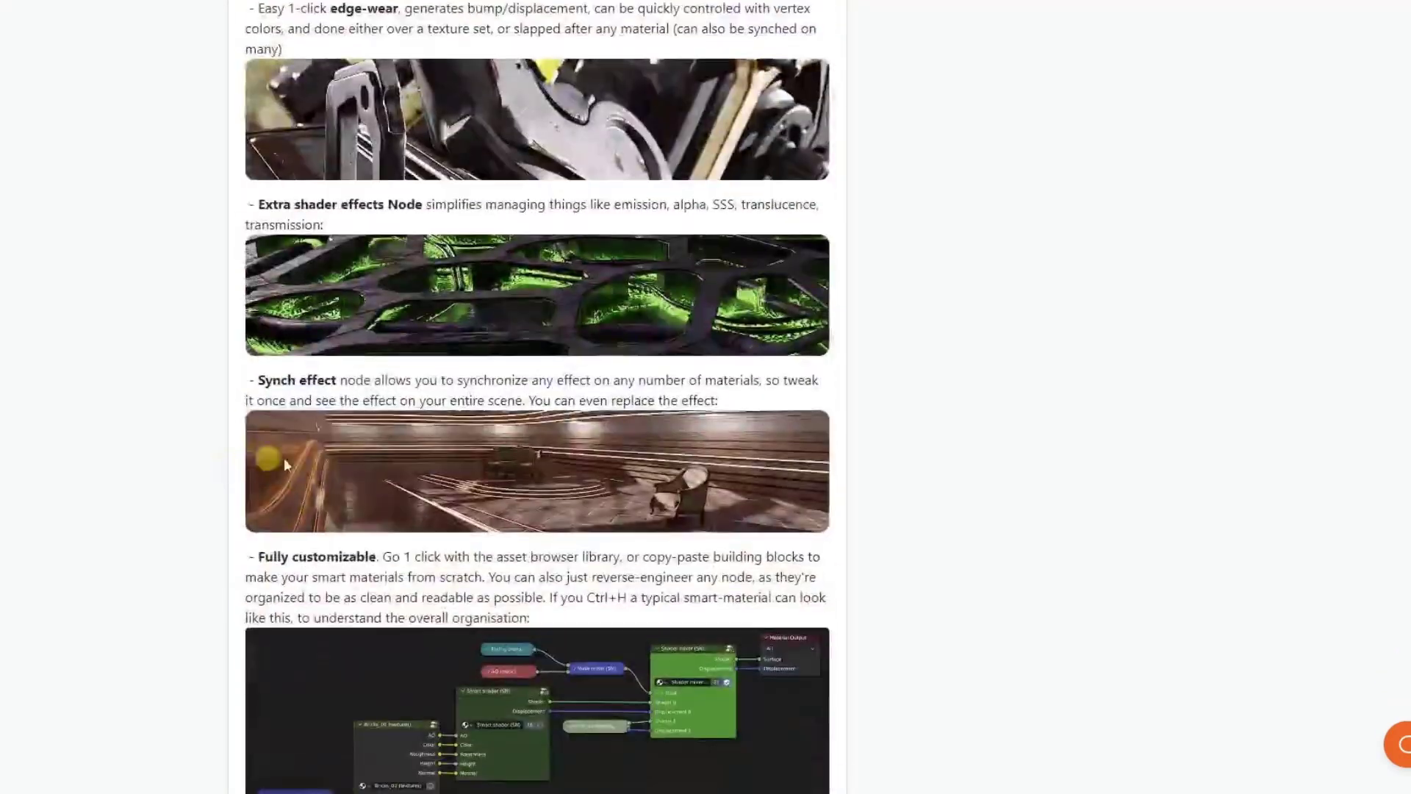
{"action": "scroll", "coordinate": [621, 412], "scroll_direction": "up", "scroll_amount": 11}
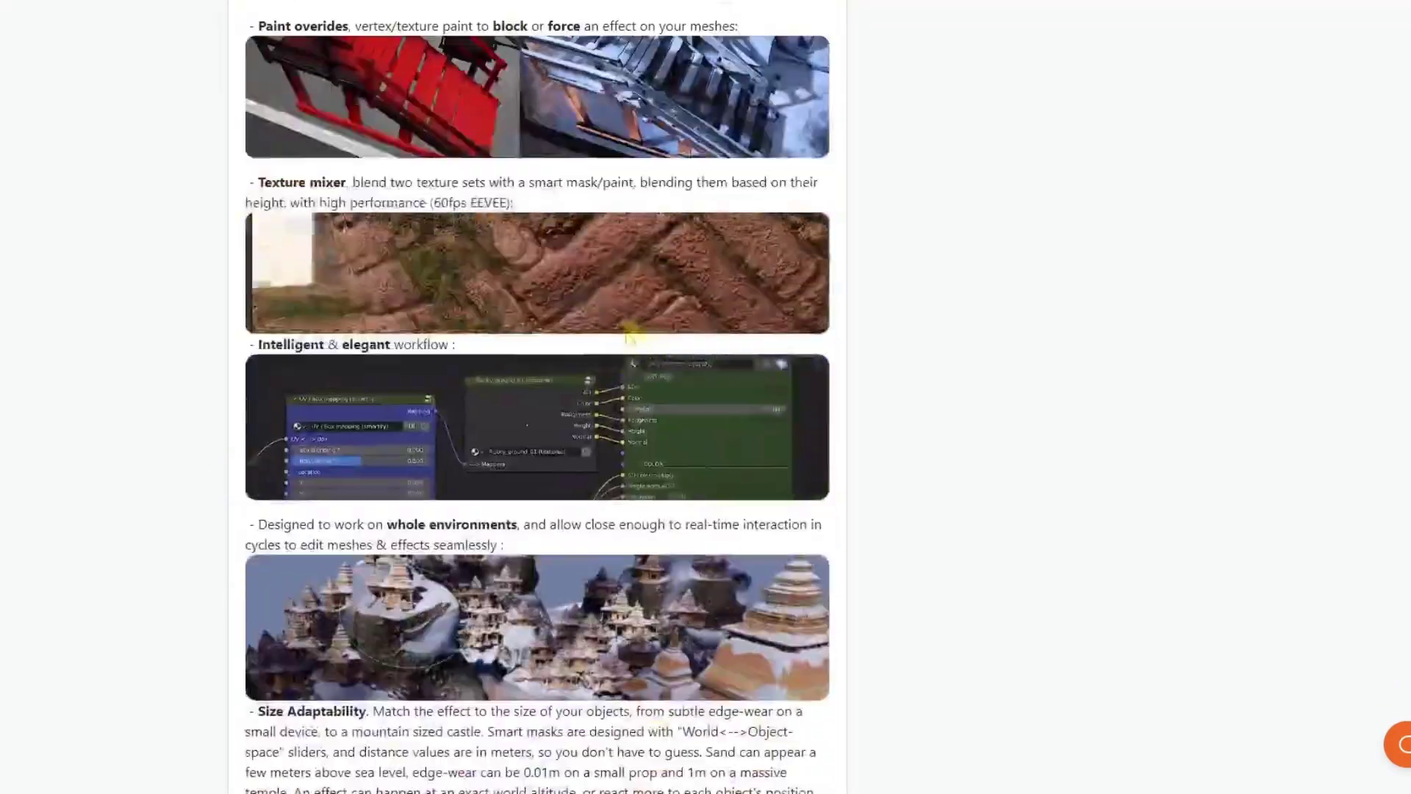
{"action": "scroll", "coordinate": [630, 334], "scroll_direction": "up", "scroll_amount": 20}
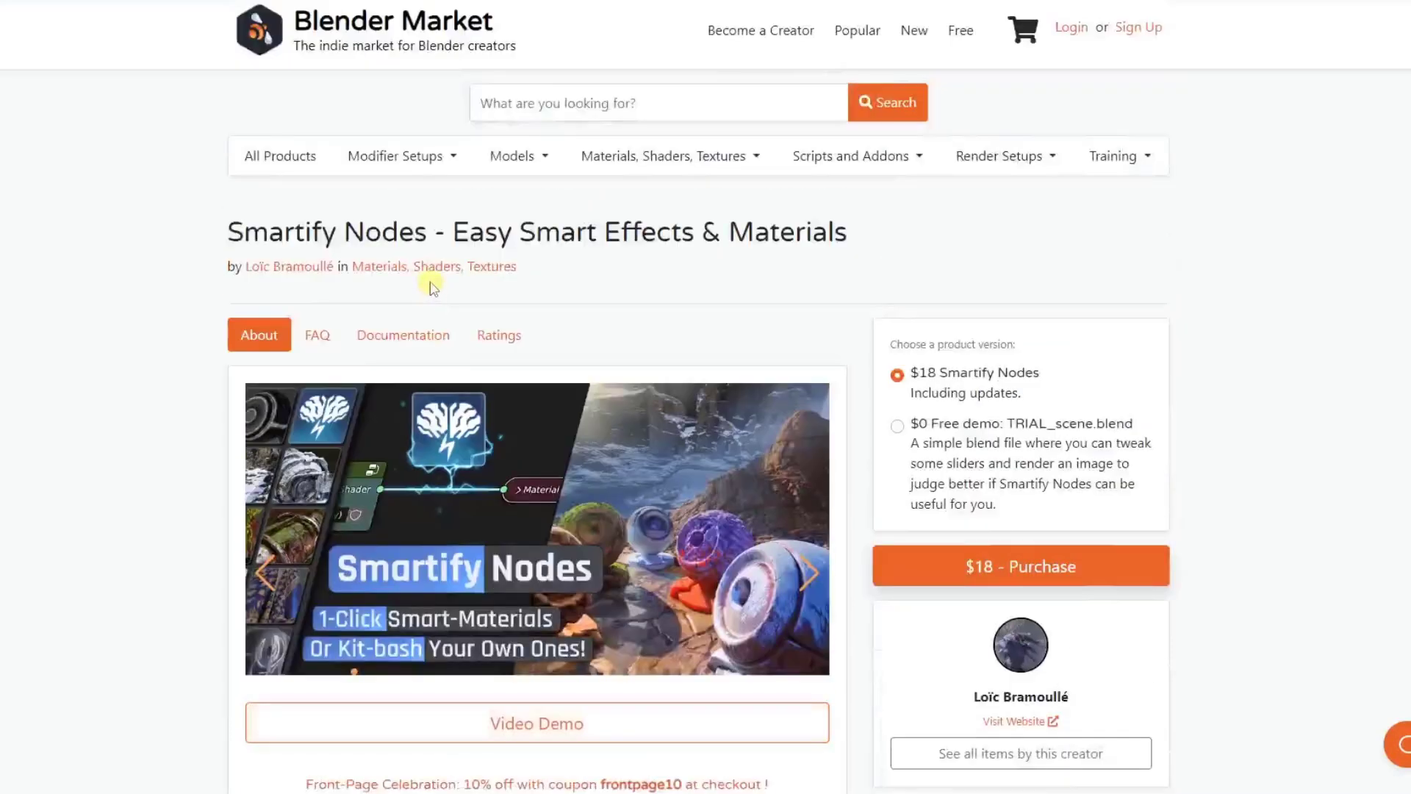
Open the Smartify Nodes documentation from the product page and read its installation and basic usage instructions
{"action": "left_click", "coordinate": [364, 337]}
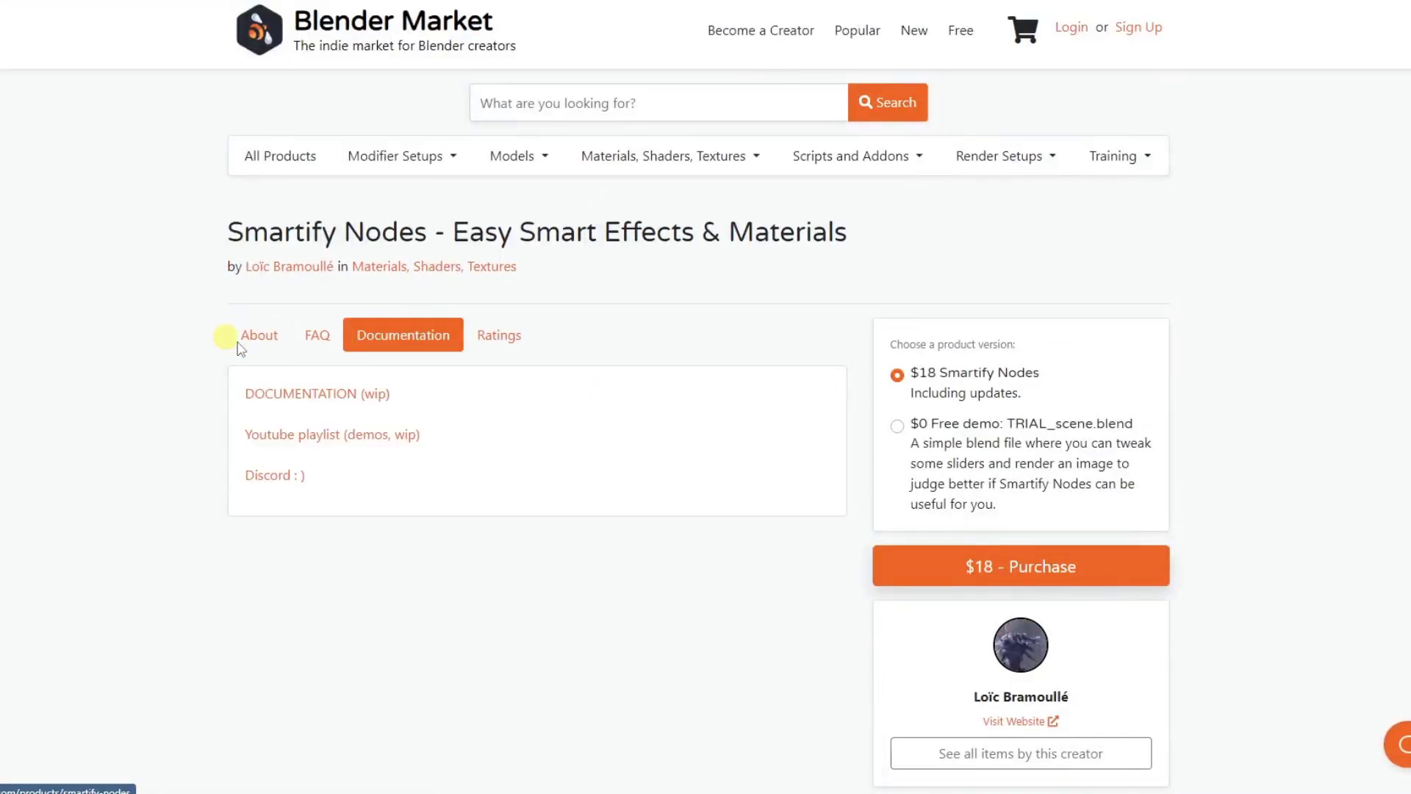
{"action": "right_click", "coordinate": [278, 390]}
{"action": "left_click", "coordinate": [317, 405]}
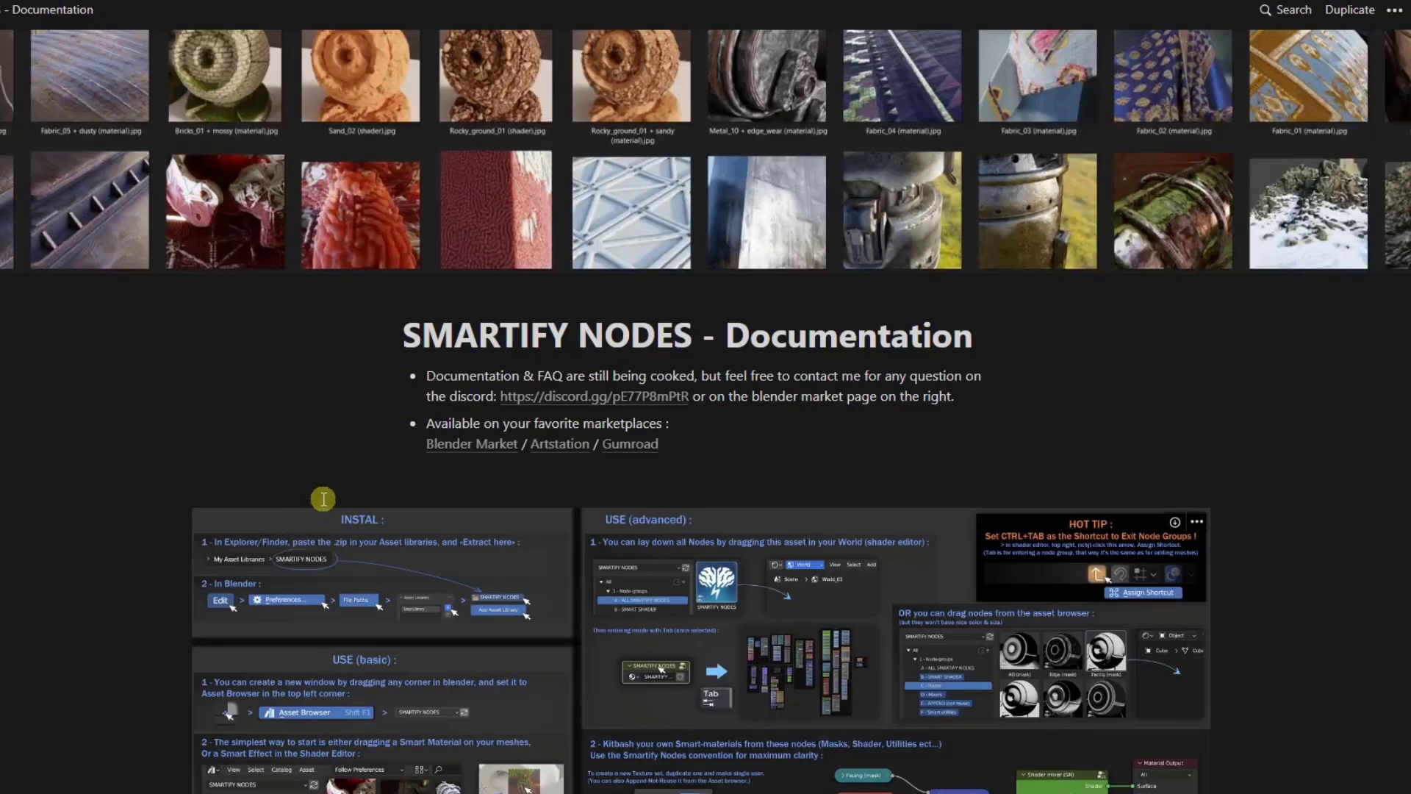
{"action": "scroll", "coordinate": [129, 452], "scroll_direction": "down", "scroll_amount": 5}
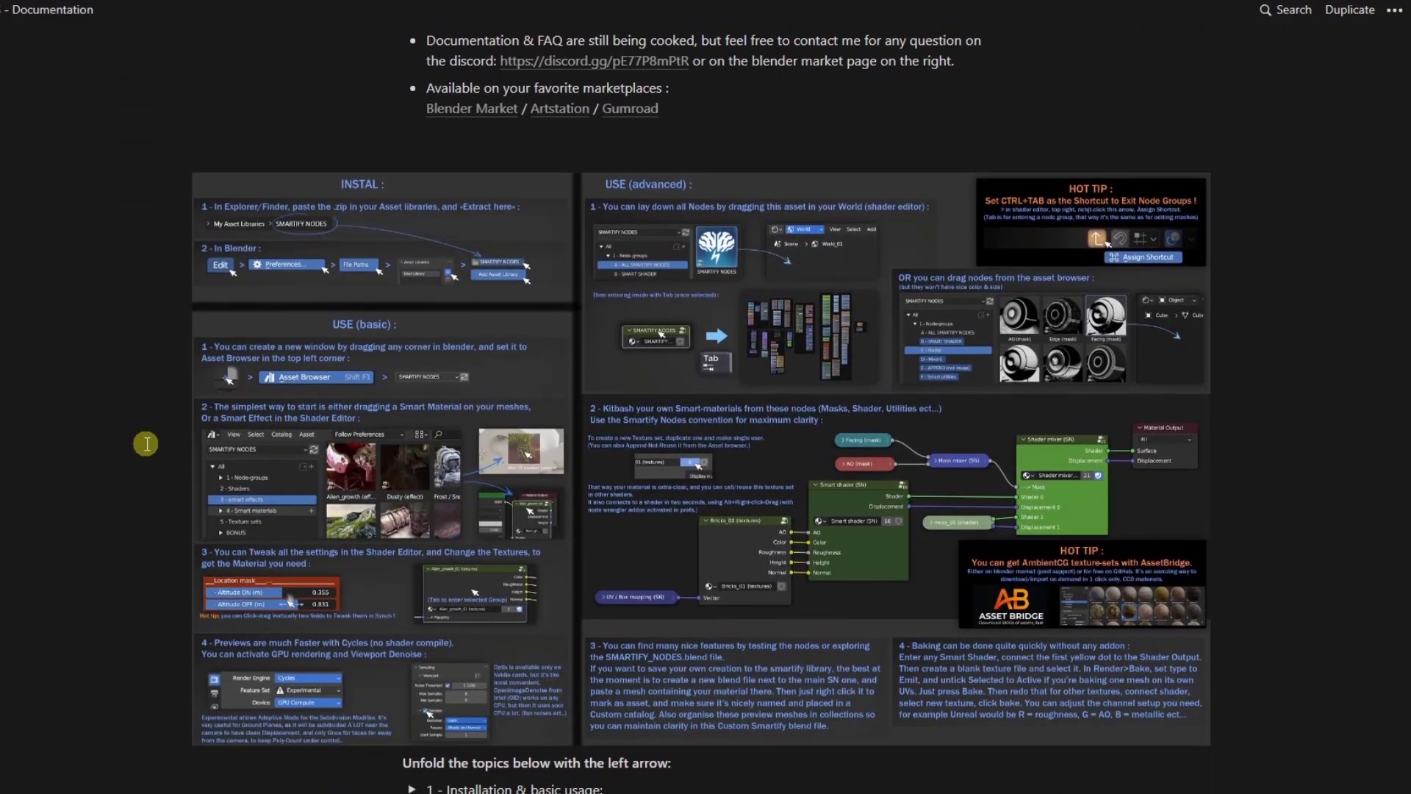
{"action": "scroll", "coordinate": [130, 327], "scroll_direction": "down", "scroll_amount": 1}
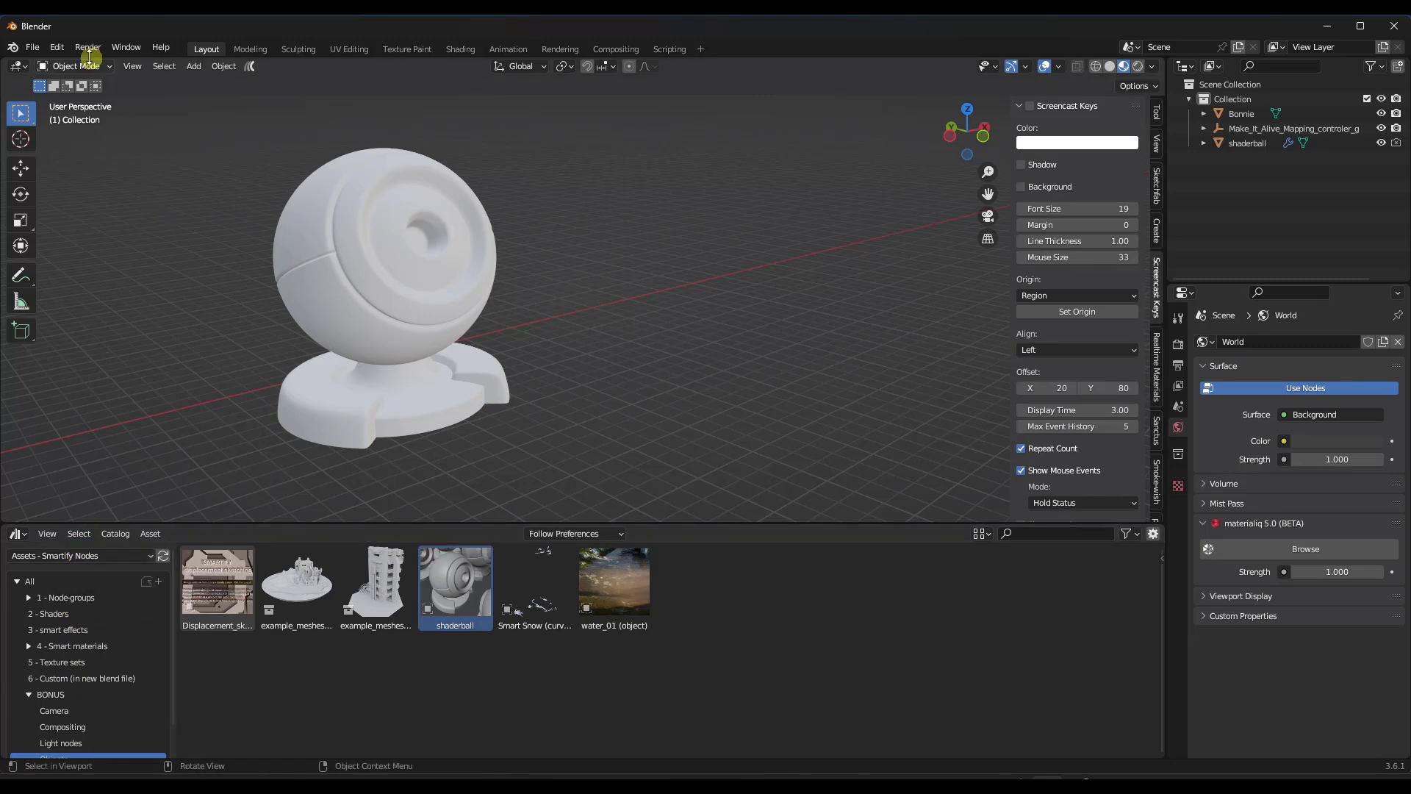
Check the Assets - Smartify Nodes library in the file path preferences and choose Append as its import method
{"action": "left_click", "coordinate": [55, 47]}
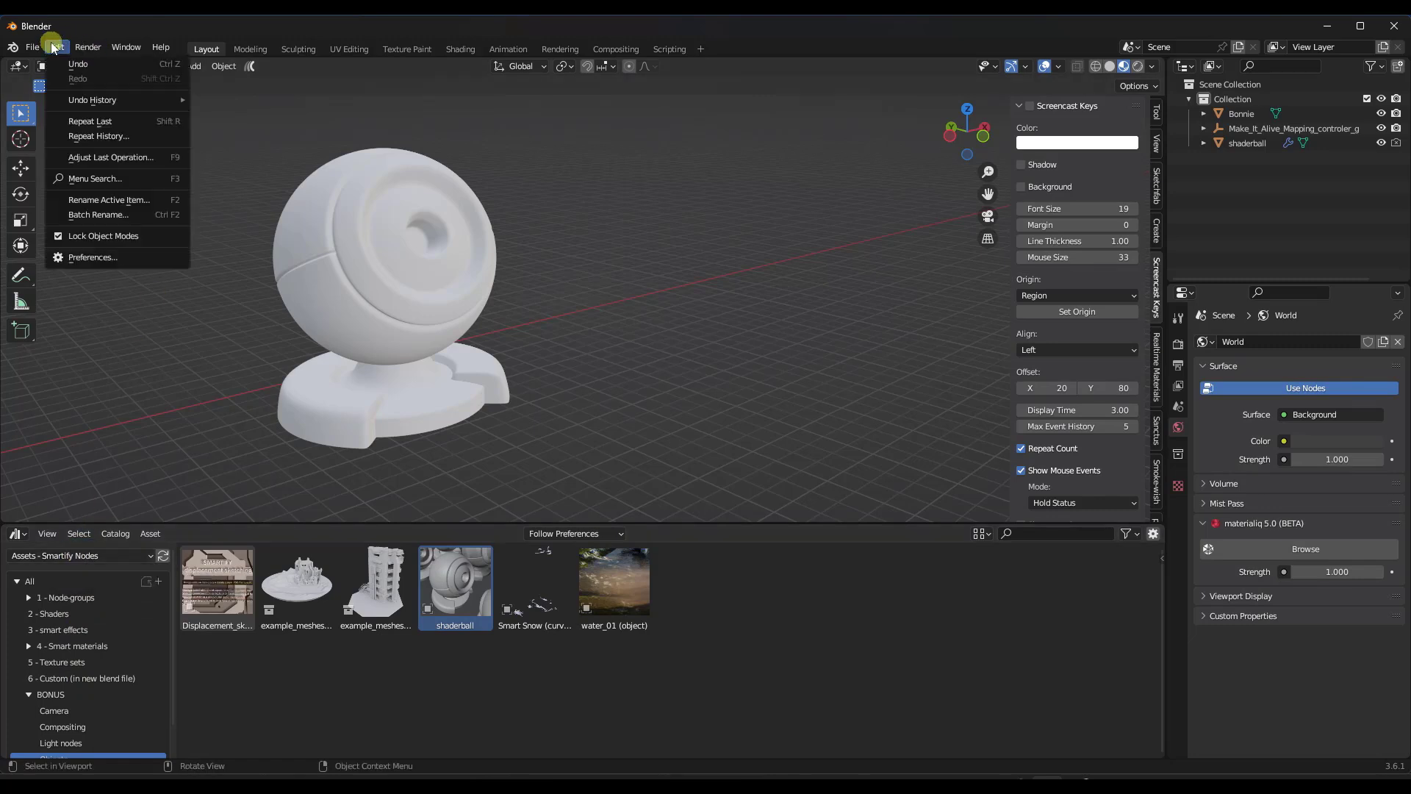
{"action": "left_click", "coordinate": [102, 259]}
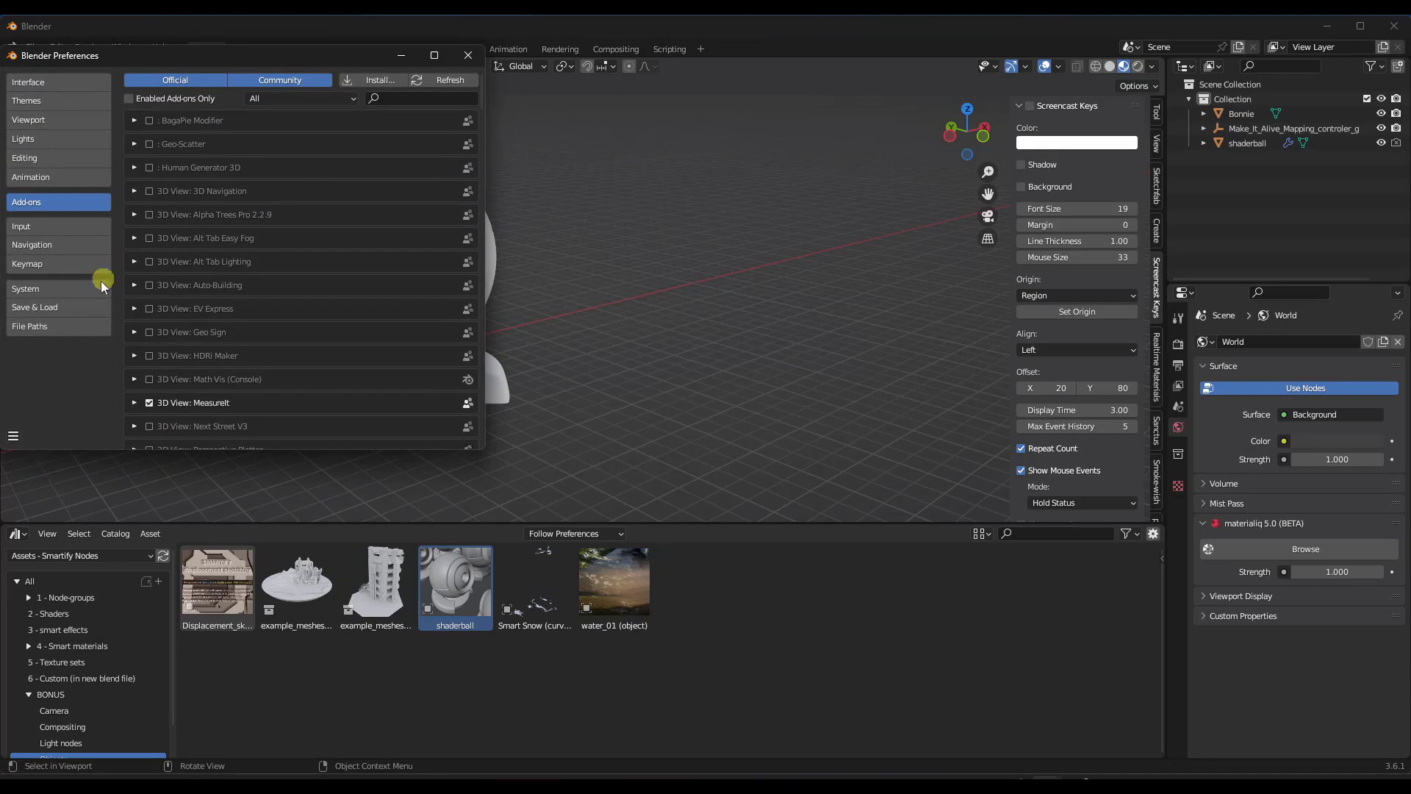
{"action": "left_click", "coordinate": [83, 326]}
{"action": "left_click_drag", "start_coordinate": [483, 450], "coordinate": [588, 527]}
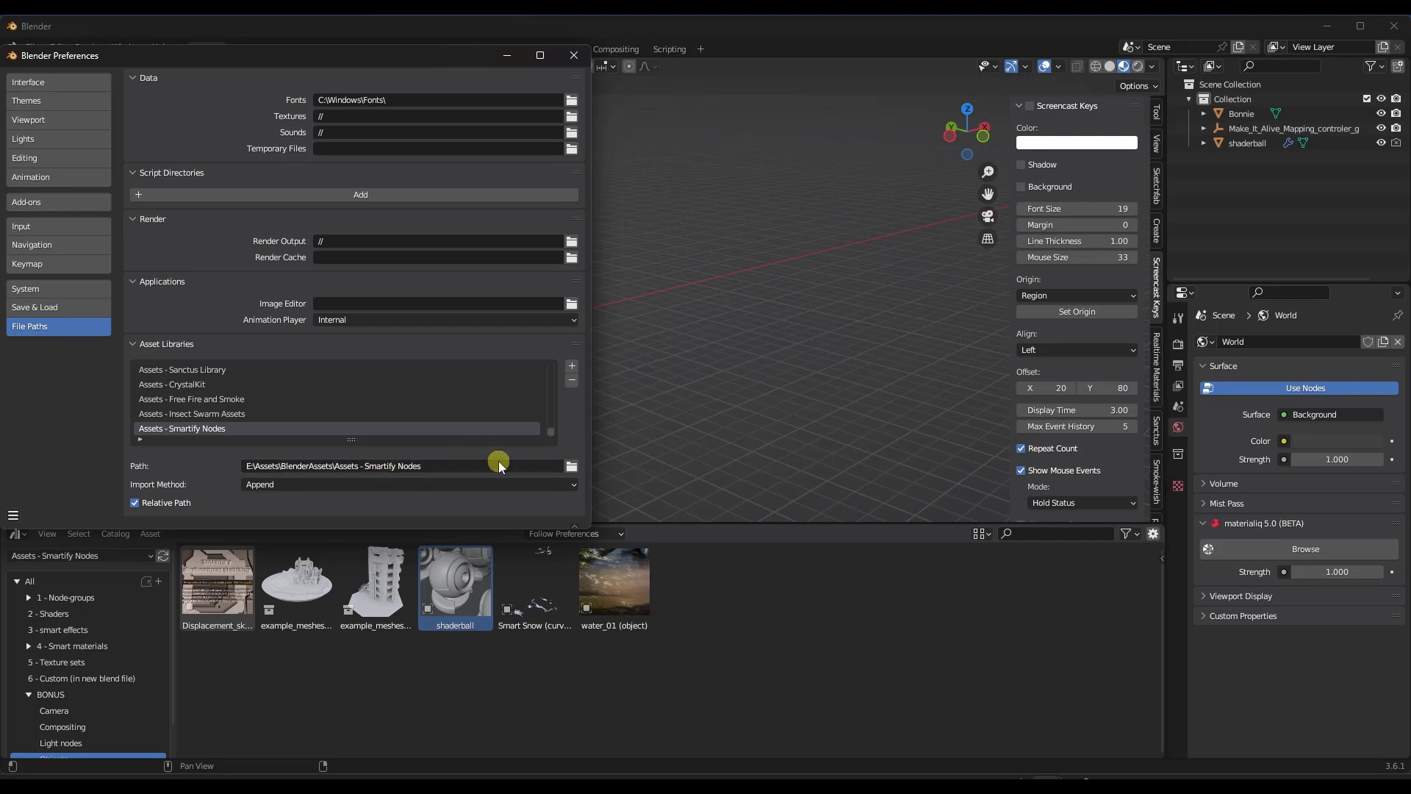
{"action": "left_click", "coordinate": [296, 491]}
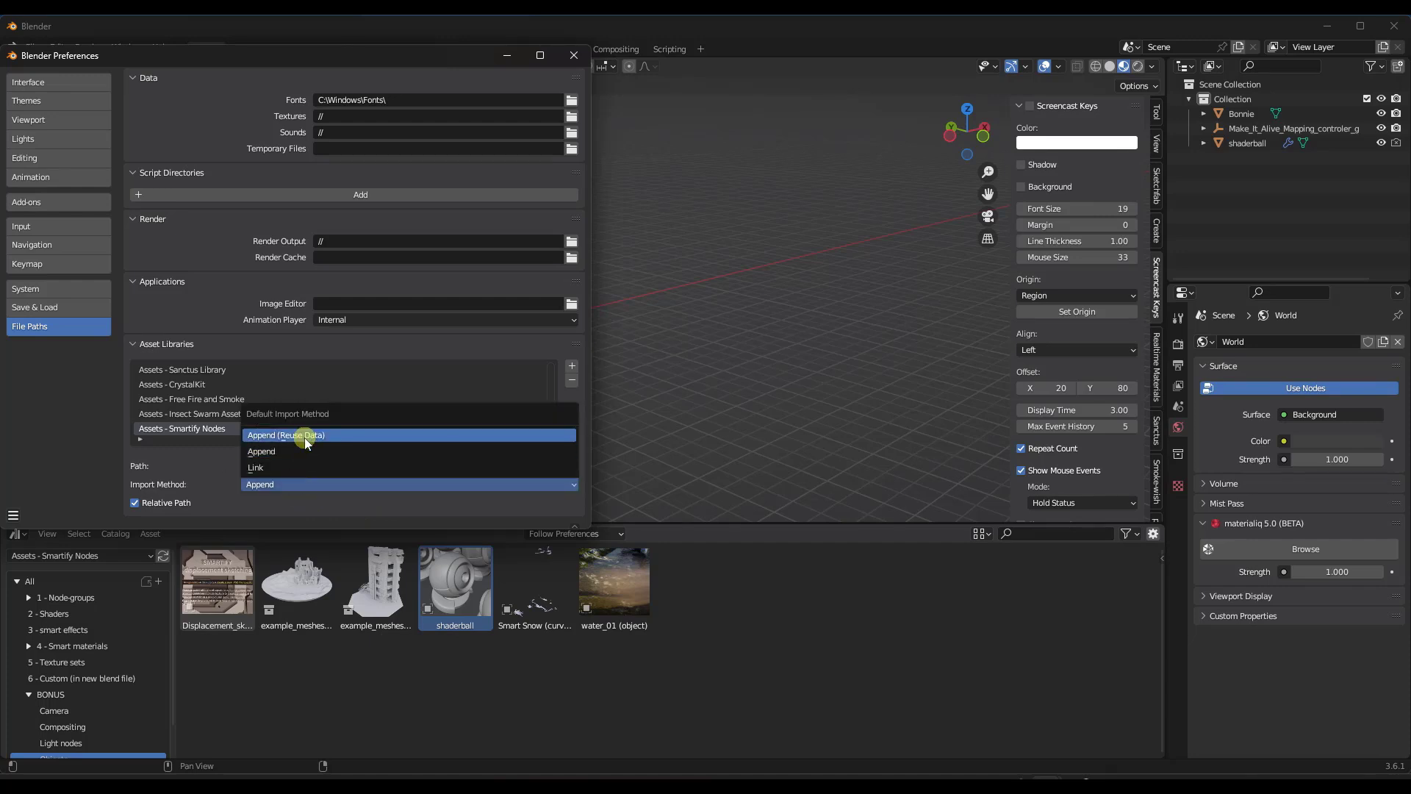
{"action": "left_click", "coordinate": [298, 453]}
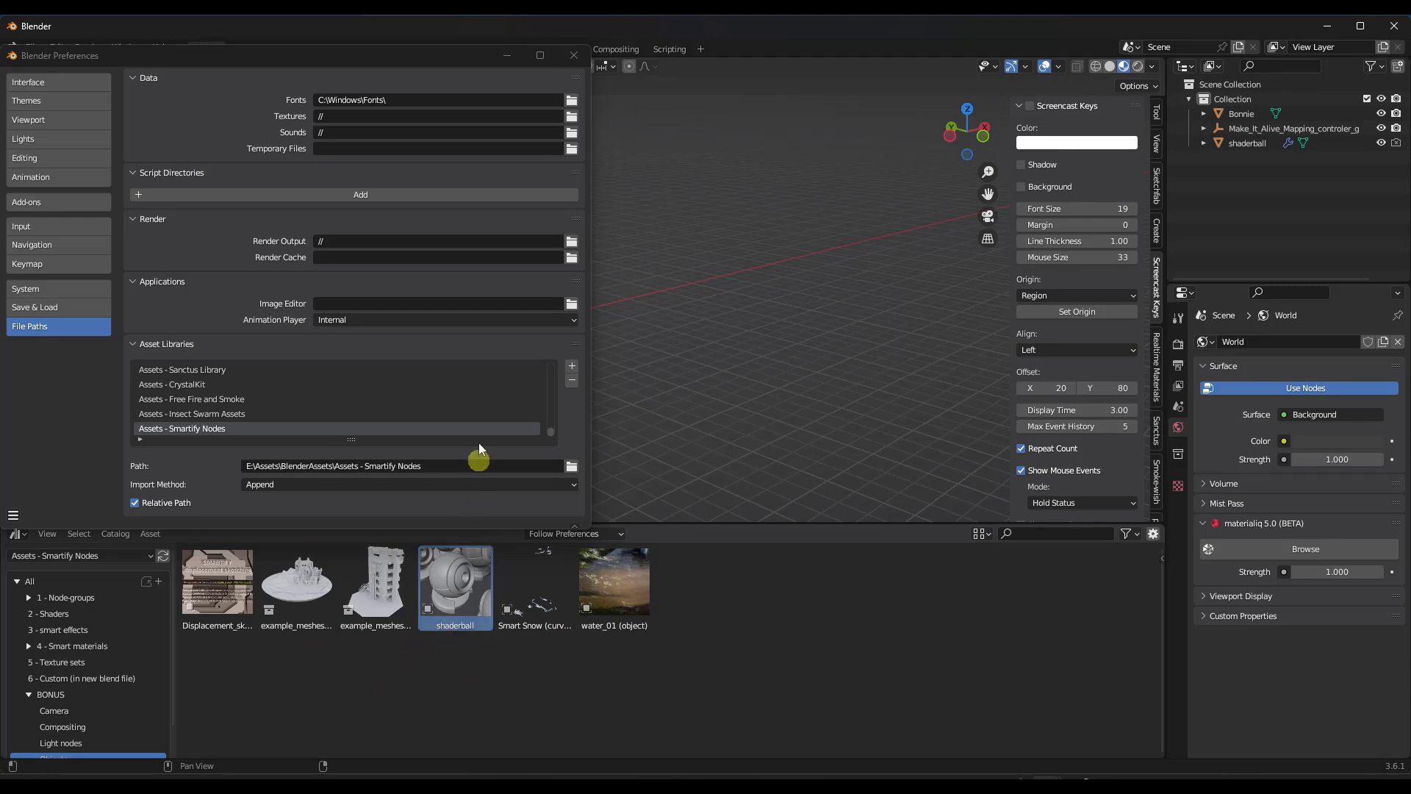
{"action": "left_click", "coordinate": [574, 55]}
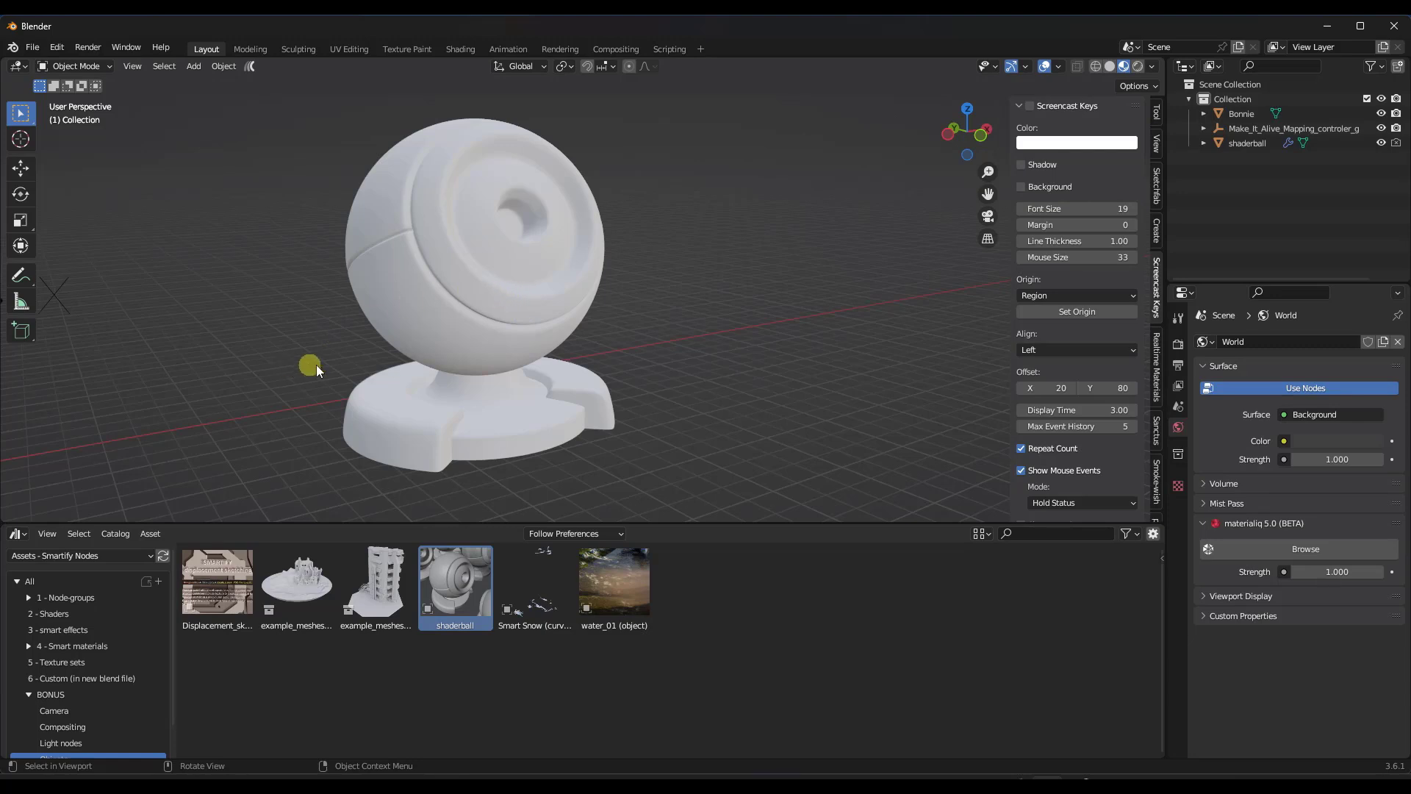
Add a General Layout workspace, enlarge its timeline area and change that area to a Shader Editor
{"action": "left_click", "coordinate": [702, 50]}
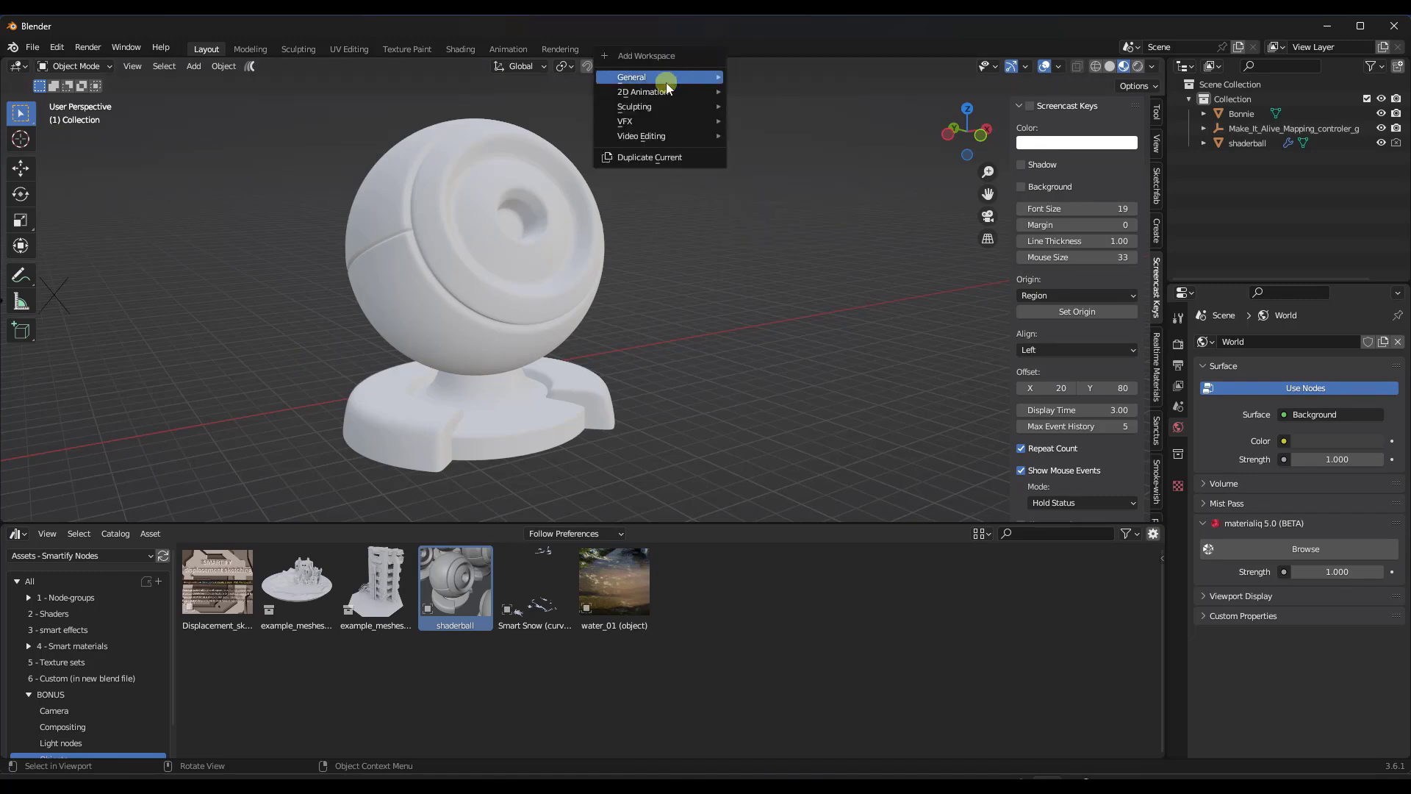
{"action": "mouse_move", "coordinate": [668, 72]}
{"action": "left_click", "coordinate": [755, 103]}
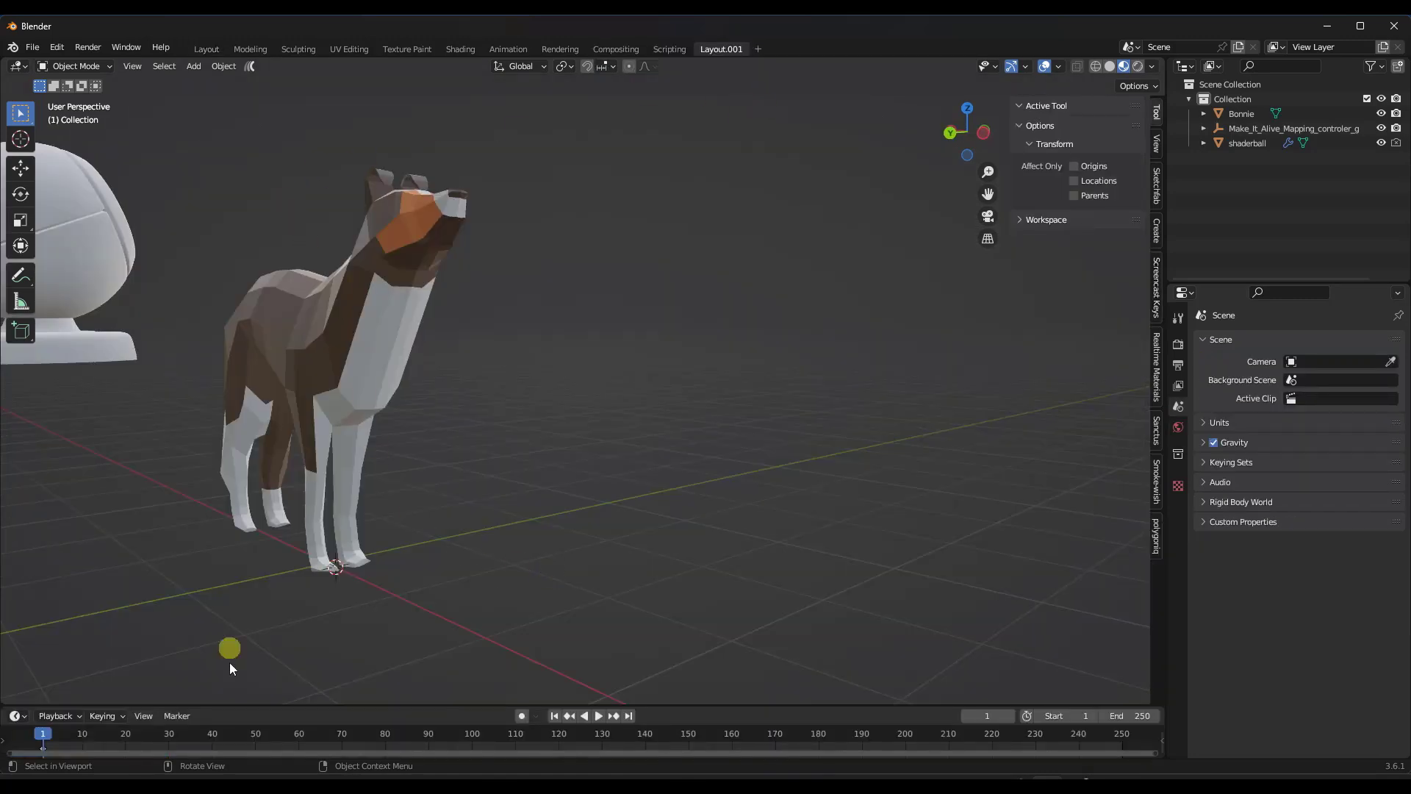
{"action": "left_click_drag", "start_coordinate": [274, 706], "coordinate": [221, 506]}
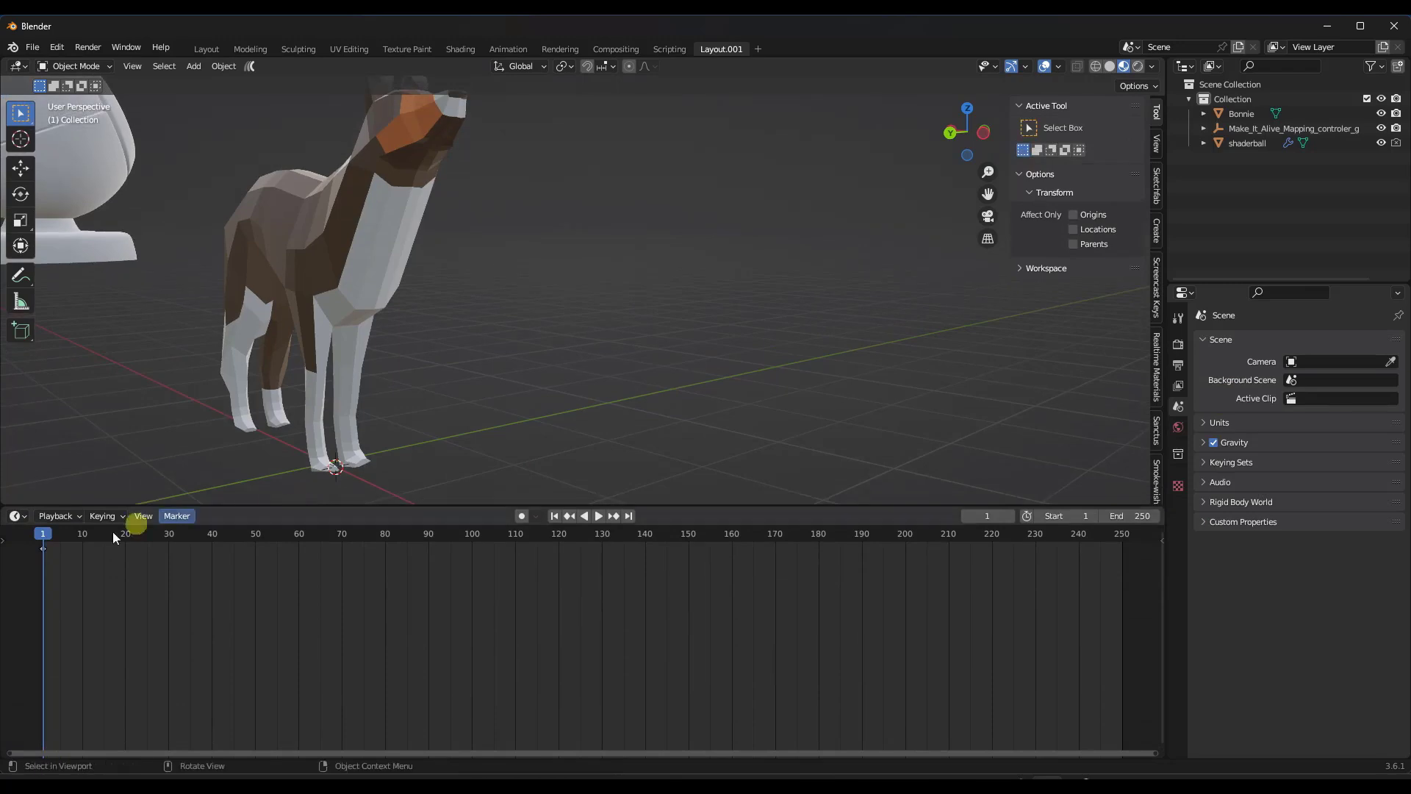
{"action": "left_click", "coordinate": [22, 519]}
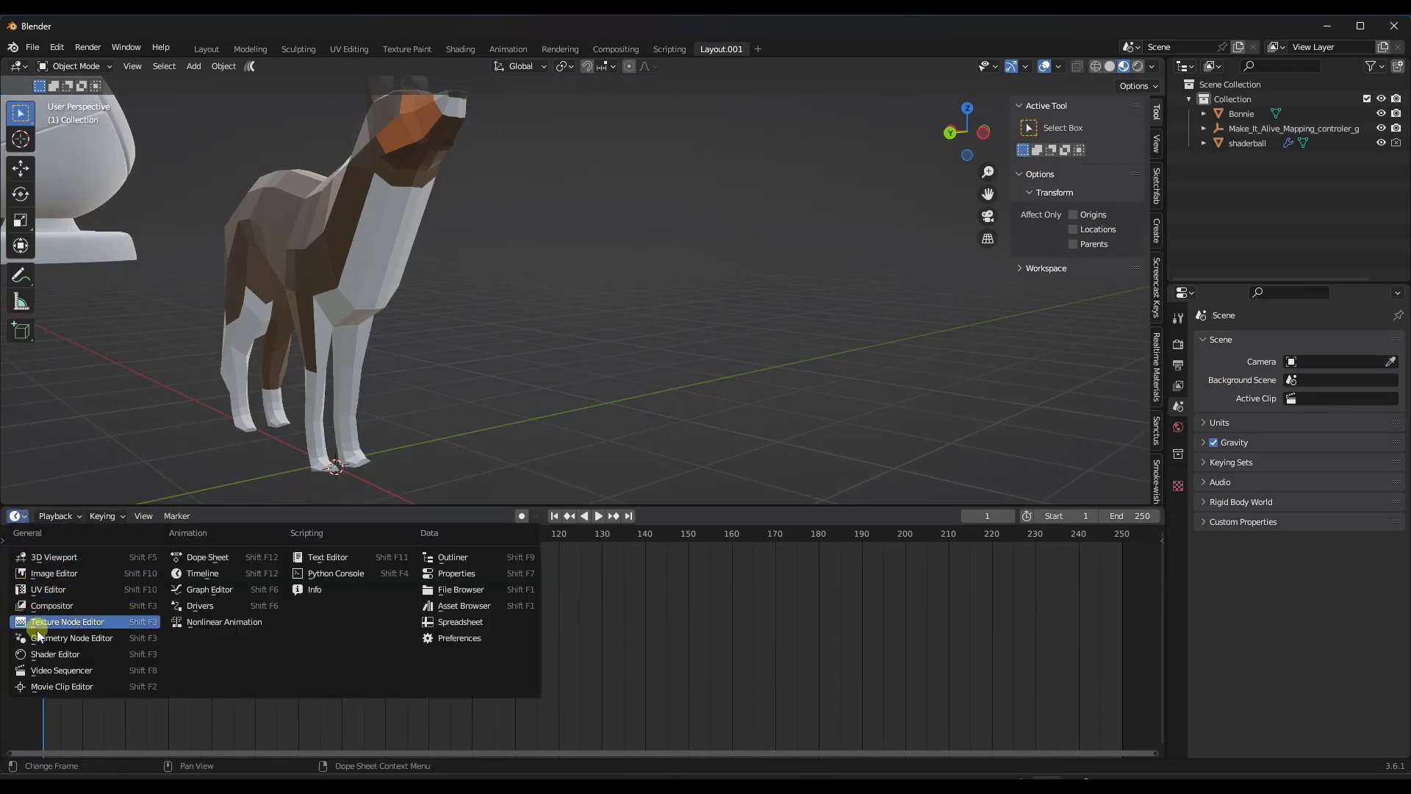
{"action": "left_click", "coordinate": [53, 656]}
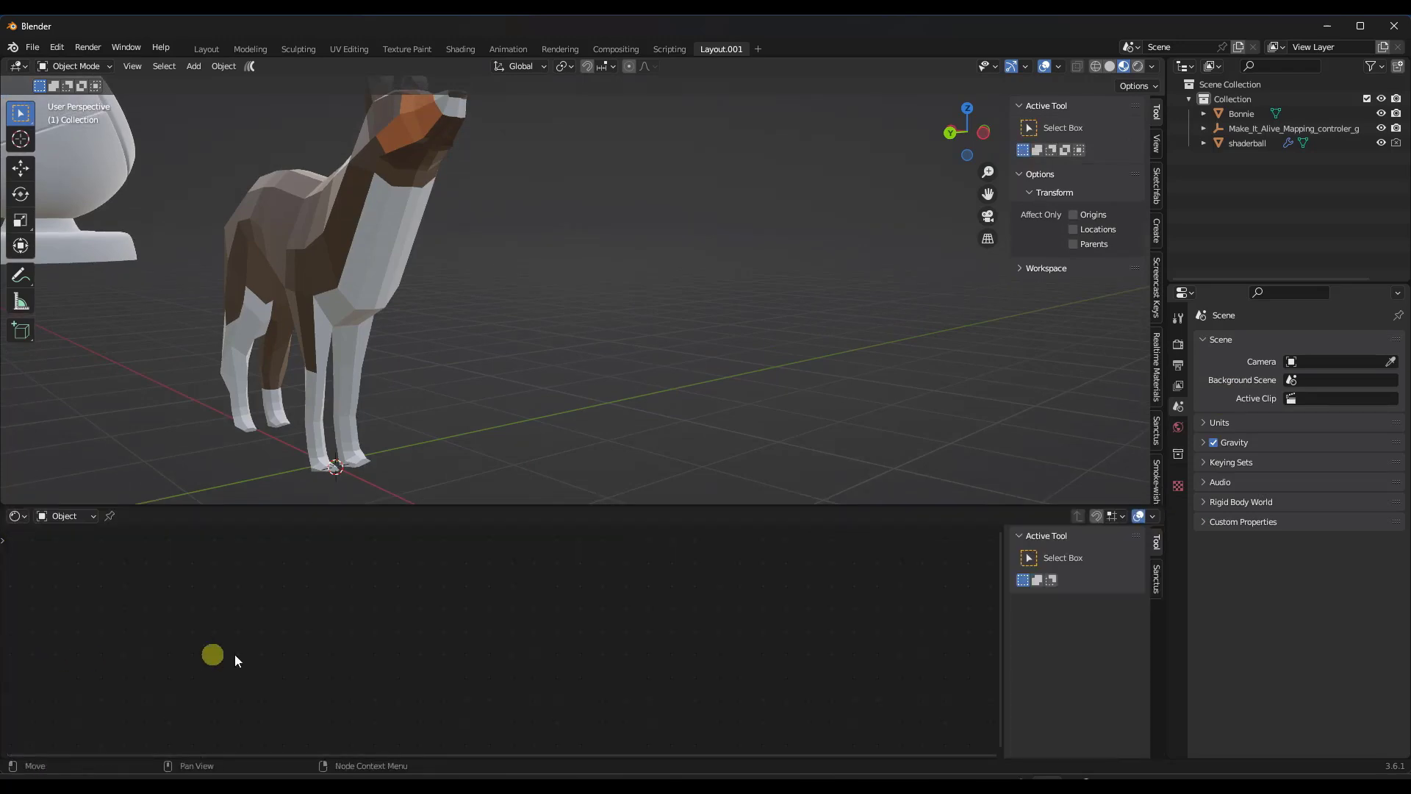
Split the 3D viewport into one large and two smaller stacked areas, and turn the lower small area into an Asset Browser
{"action": "left_click_drag", "start_coordinate": [6, 61], "coordinate": [504, 63]}
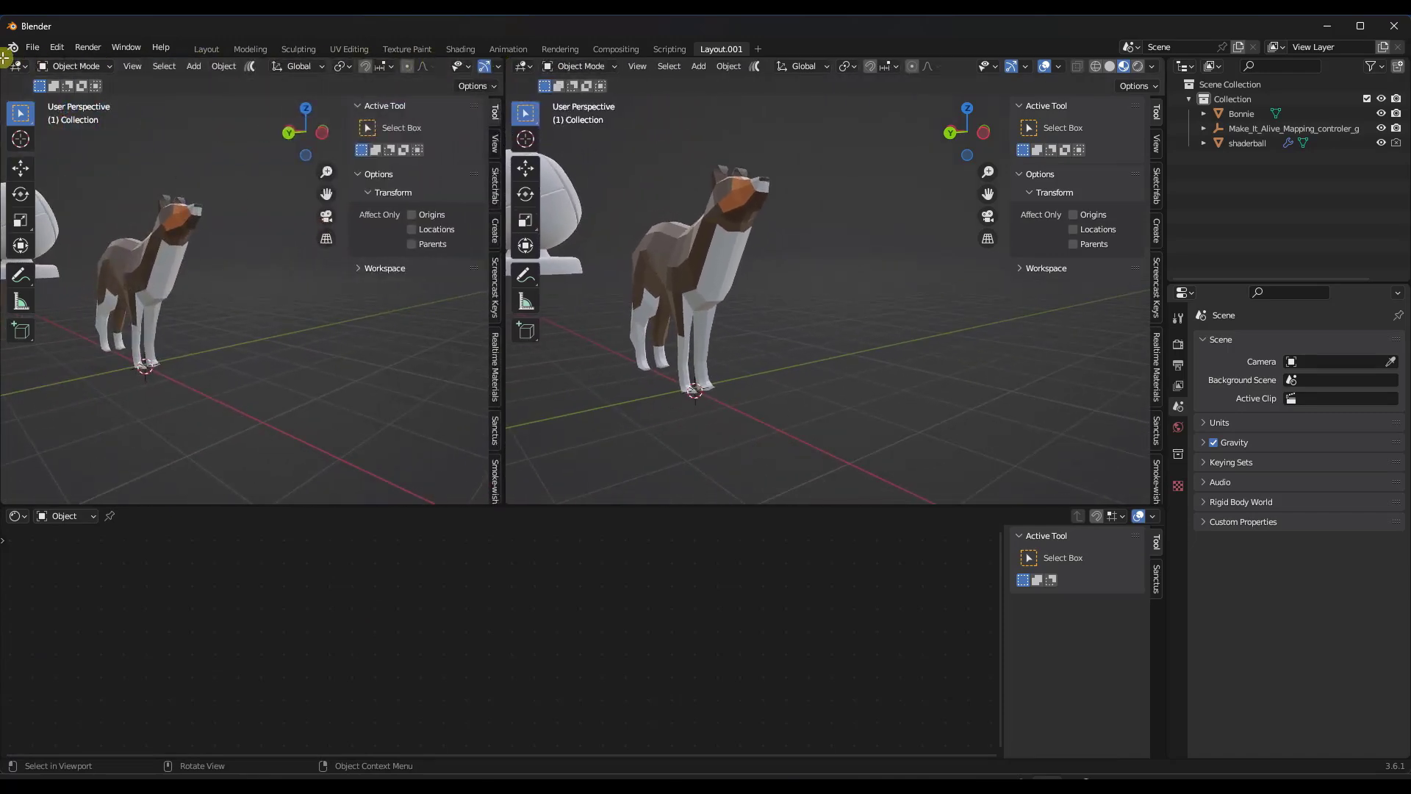
{"action": "left_click_drag", "start_coordinate": [6, 59], "coordinate": [8, 331]}
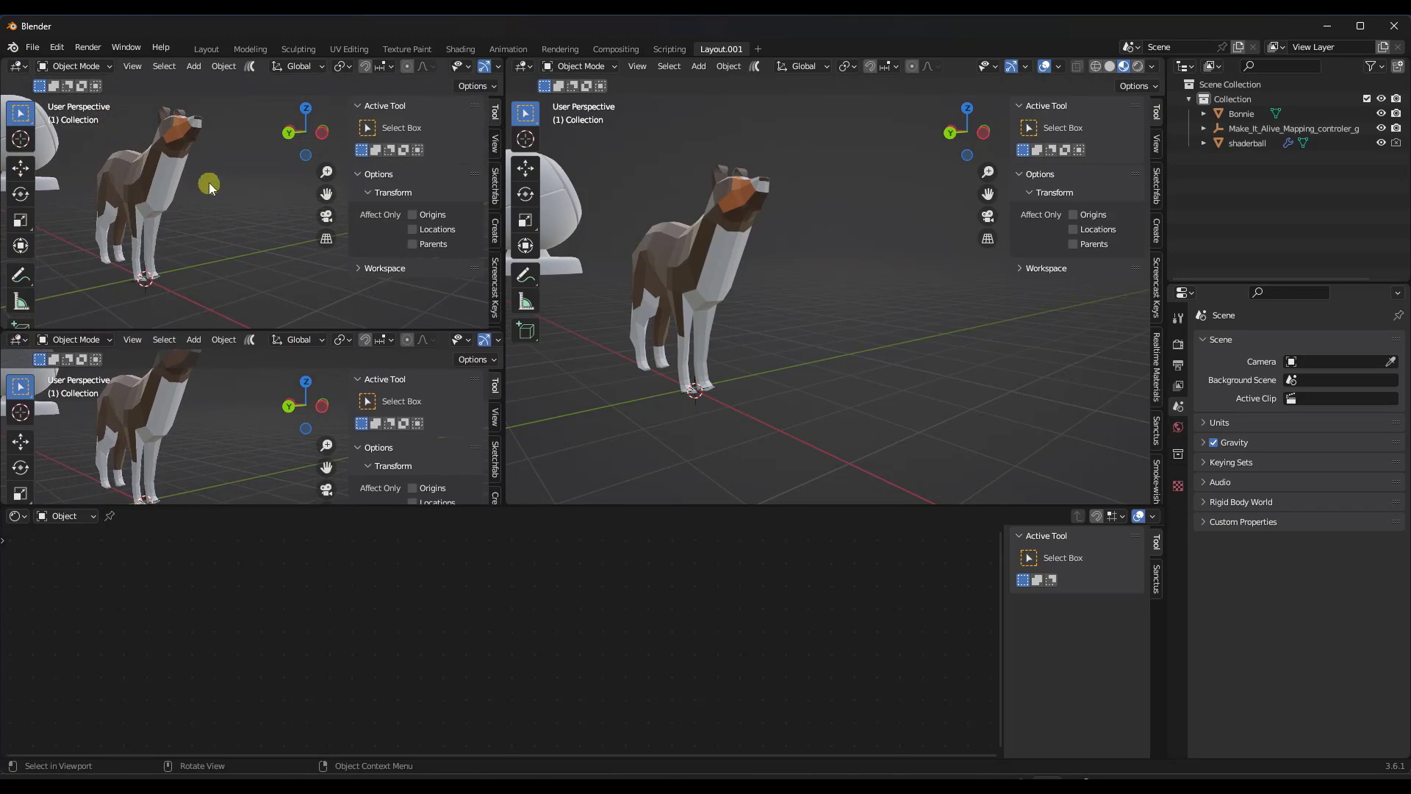
{"action": "key", "text": "n"}
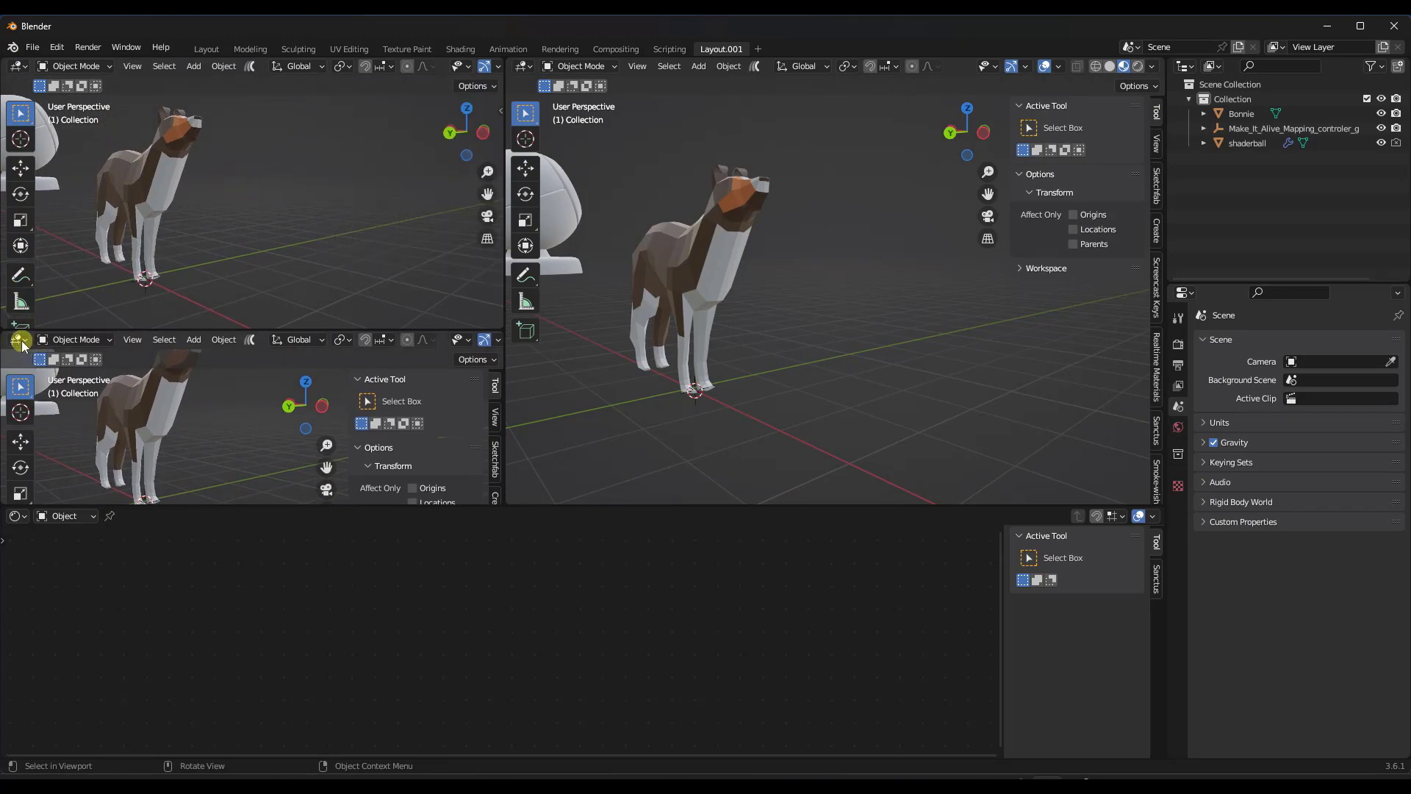
{"action": "left_click", "coordinate": [18, 340]}
{"action": "left_click", "coordinate": [463, 435]}
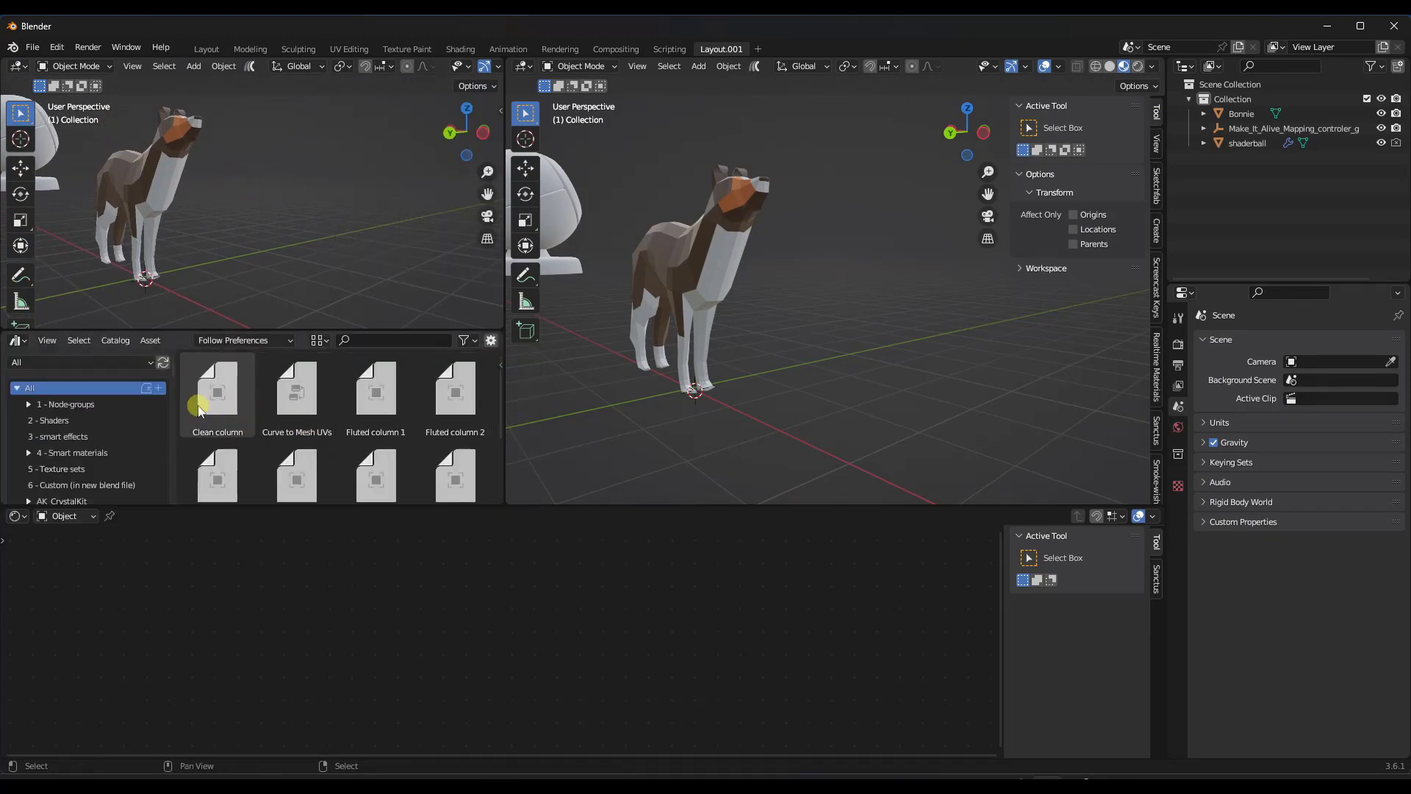
Show the Assets - Smartify Nodes library with smaller thumbnails in the Asset Browser, and hide the large viewport's sidebar
{"action": "left_click", "coordinate": [52, 364]}
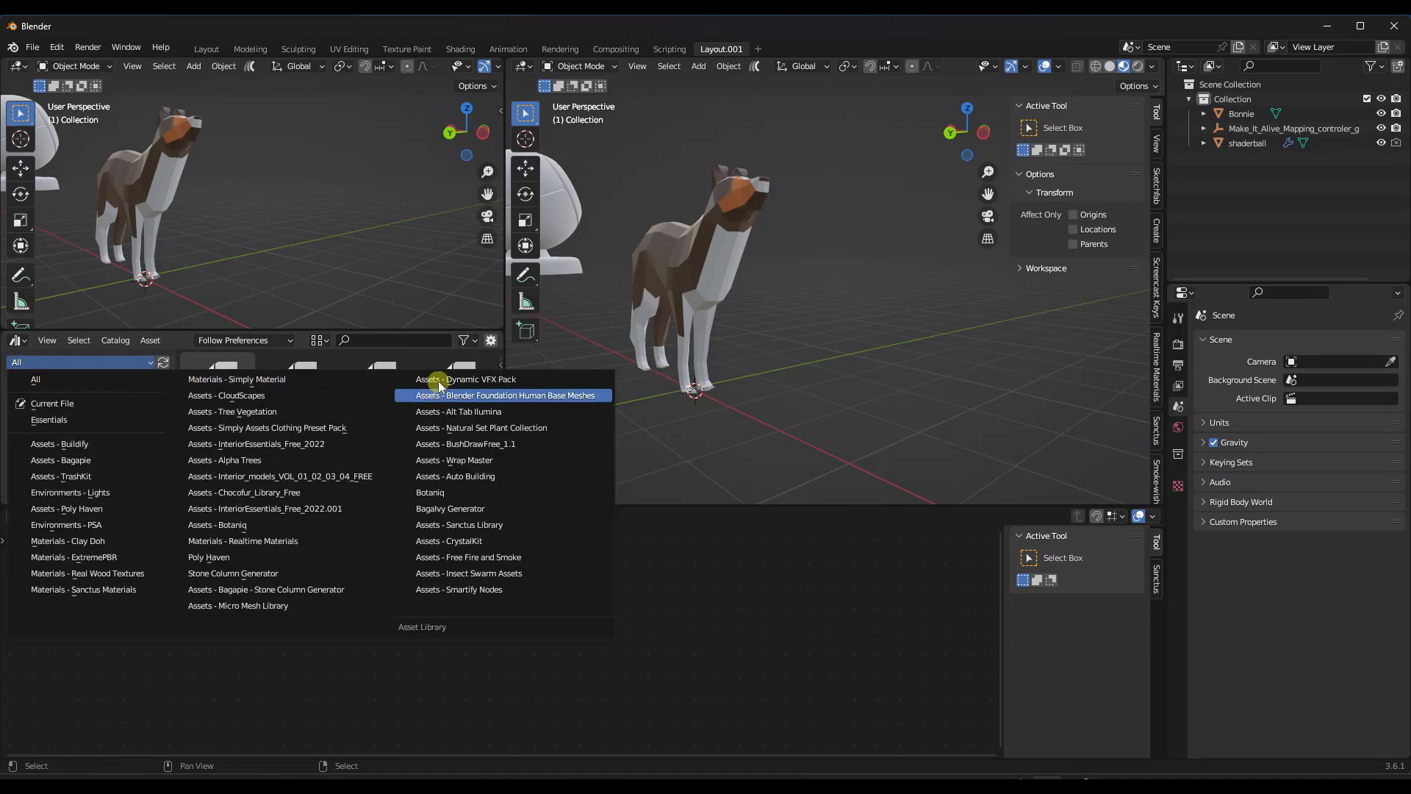
{"action": "left_click", "coordinate": [470, 590]}
{"action": "left_click", "coordinate": [318, 340]}
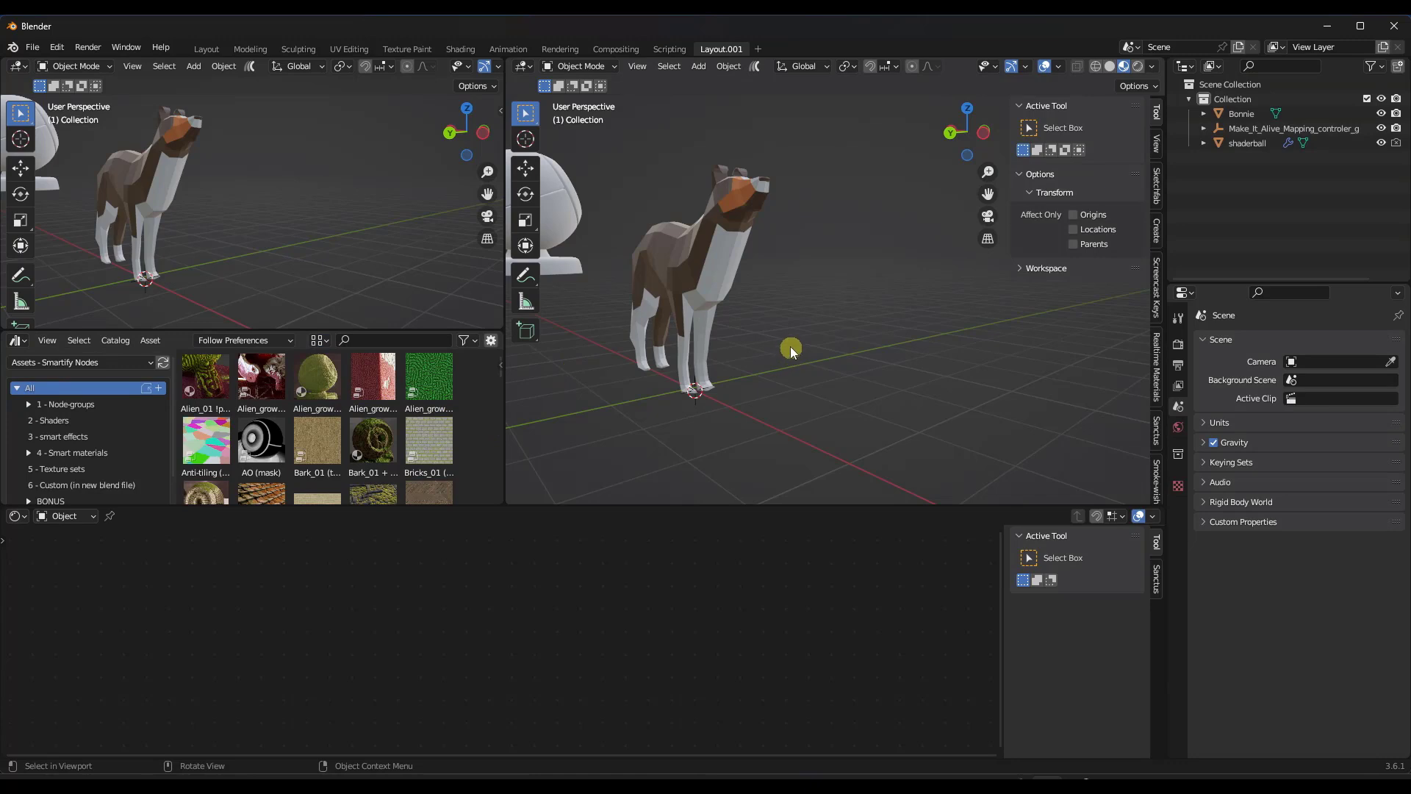
{"action": "key", "text": "n"}
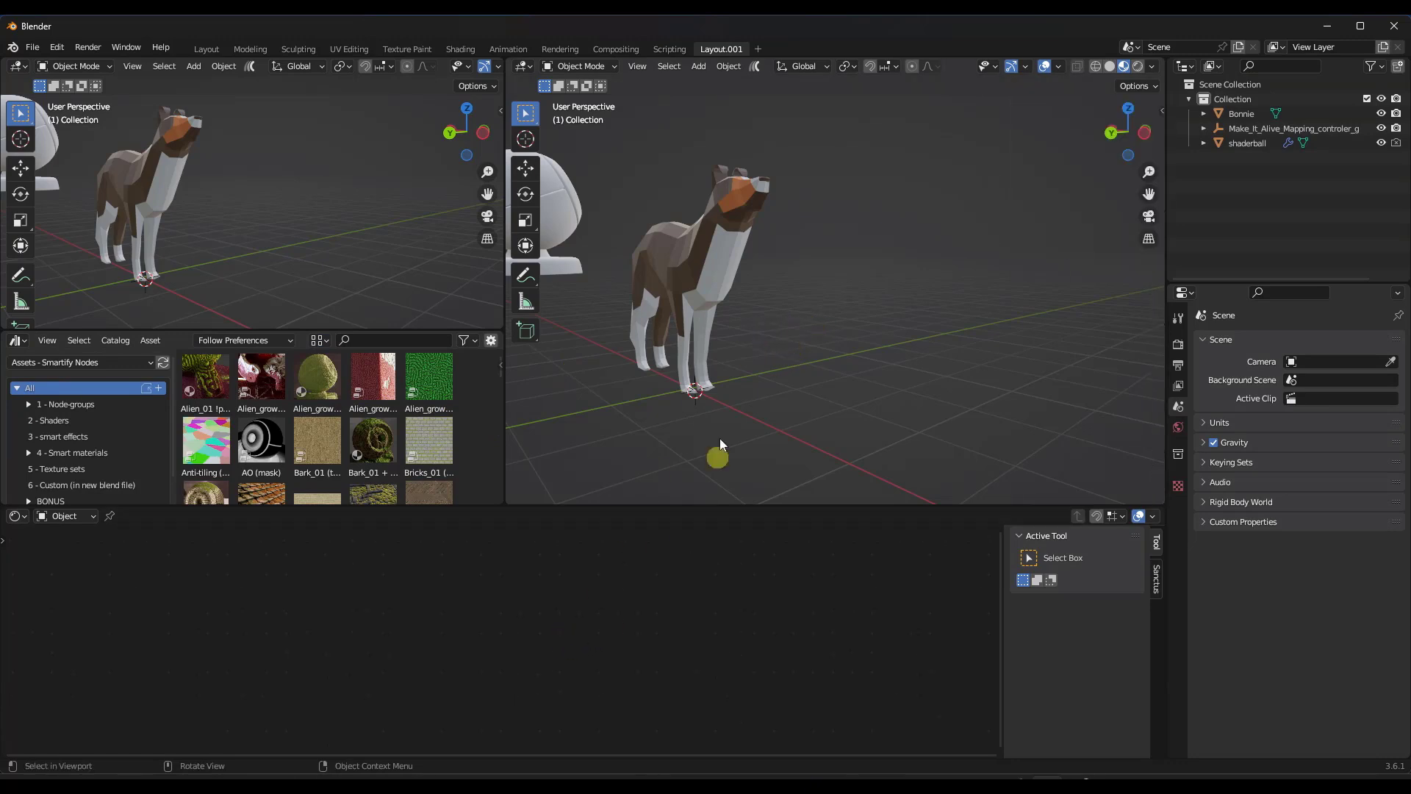
Frame the shaderball more closely in the large 3D viewport
{"action": "middle_click_drag", "start_coordinate": [378, 170], "coordinate": [234, 171]}
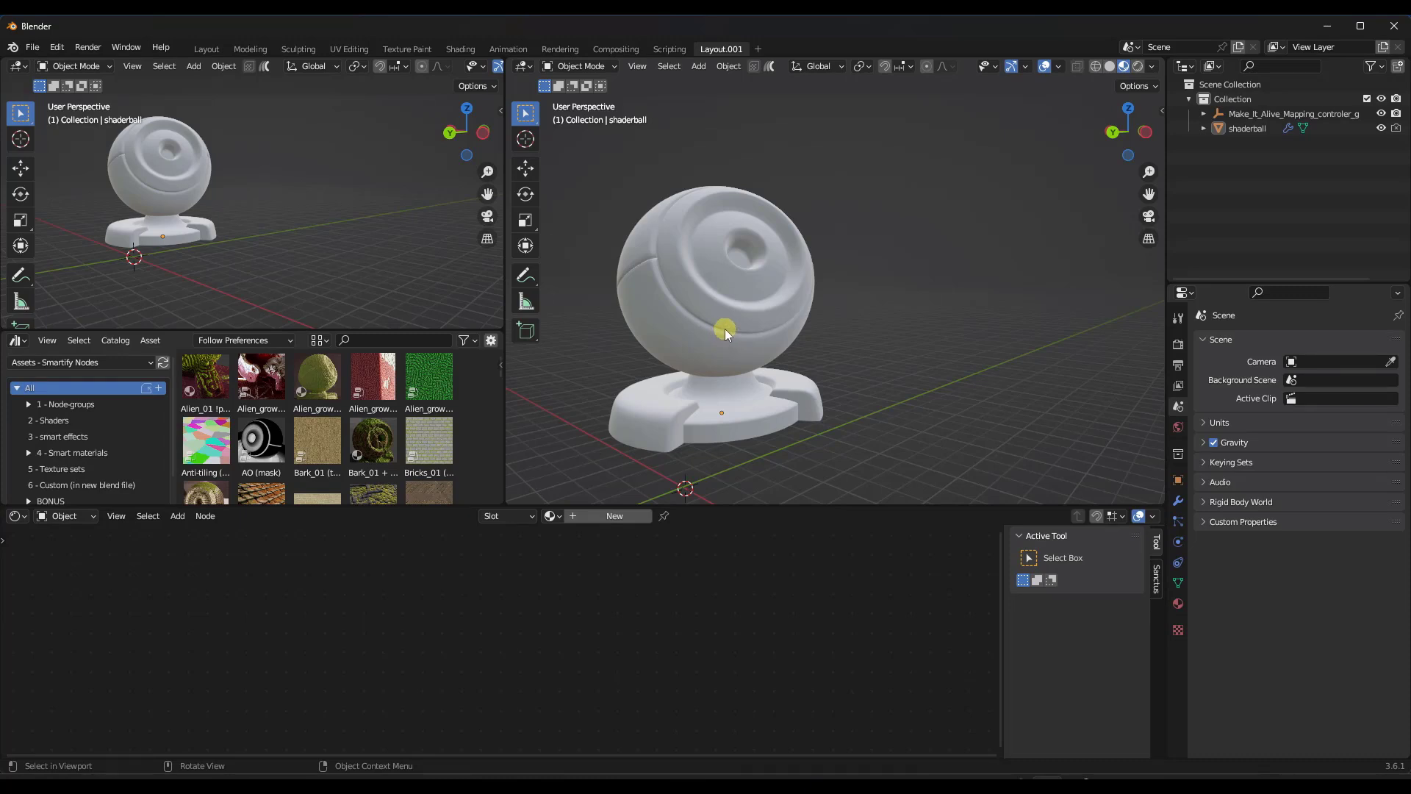
{"action": "mouse_move", "coordinate": [725, 328]}
{"action": "middle_mouse_down"}
{"action": "mouse_move", "coordinate": [803, 306]}
{"action": "mouse_move", "coordinate": [723, 319]}
{"action": "middle_mouse_up"}
{"action": "scroll", "coordinate": [724, 319], "scroll_direction": "up", "scroll_amount": 2}
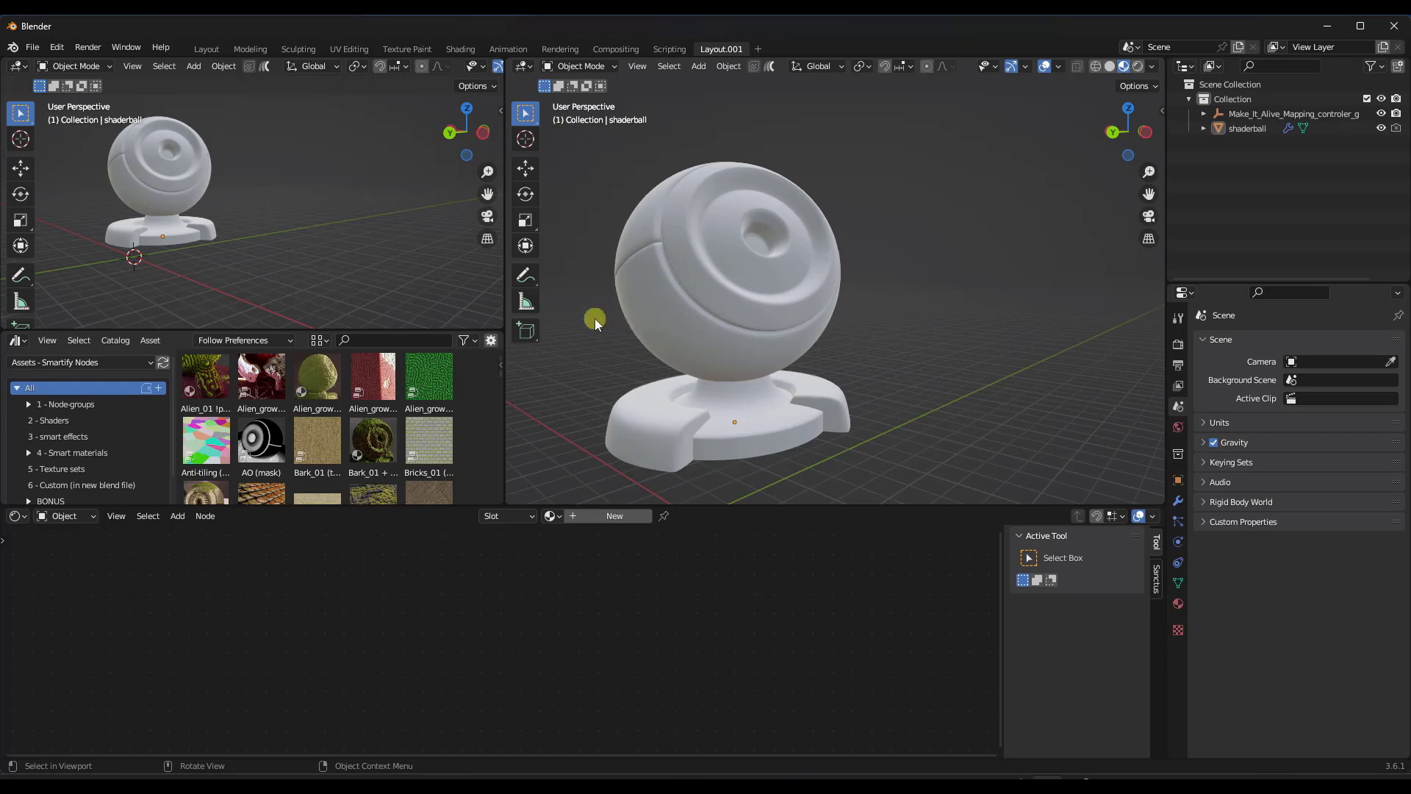
Apply the Alien_01 !parallax! material from the 4 - Smart materials catalog to the shaderball, and dismiss the Blender Launcher notification
{"action": "left_click", "coordinate": [59, 453]}
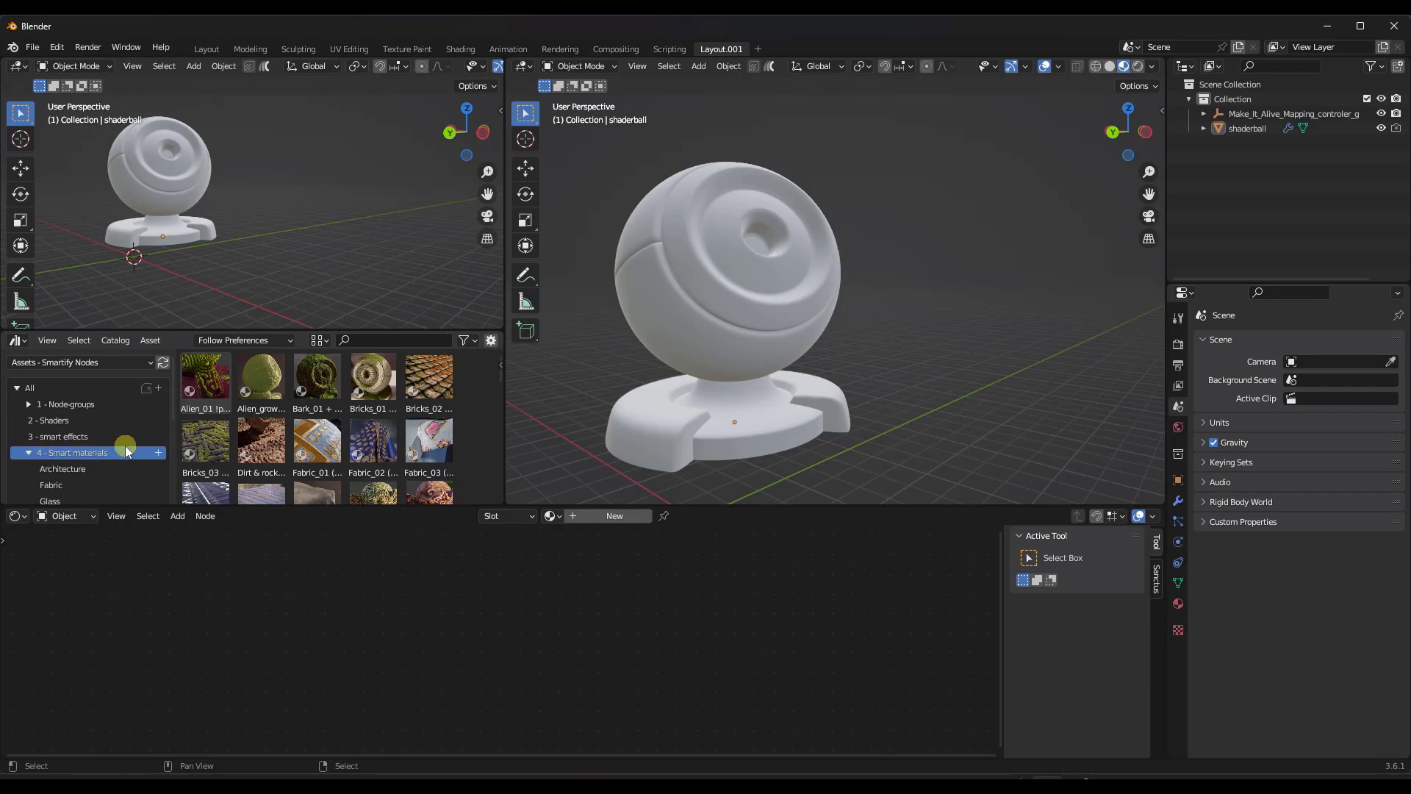
{"action": "scroll", "coordinate": [371, 443], "scroll_direction": "down", "scroll_amount": 2}
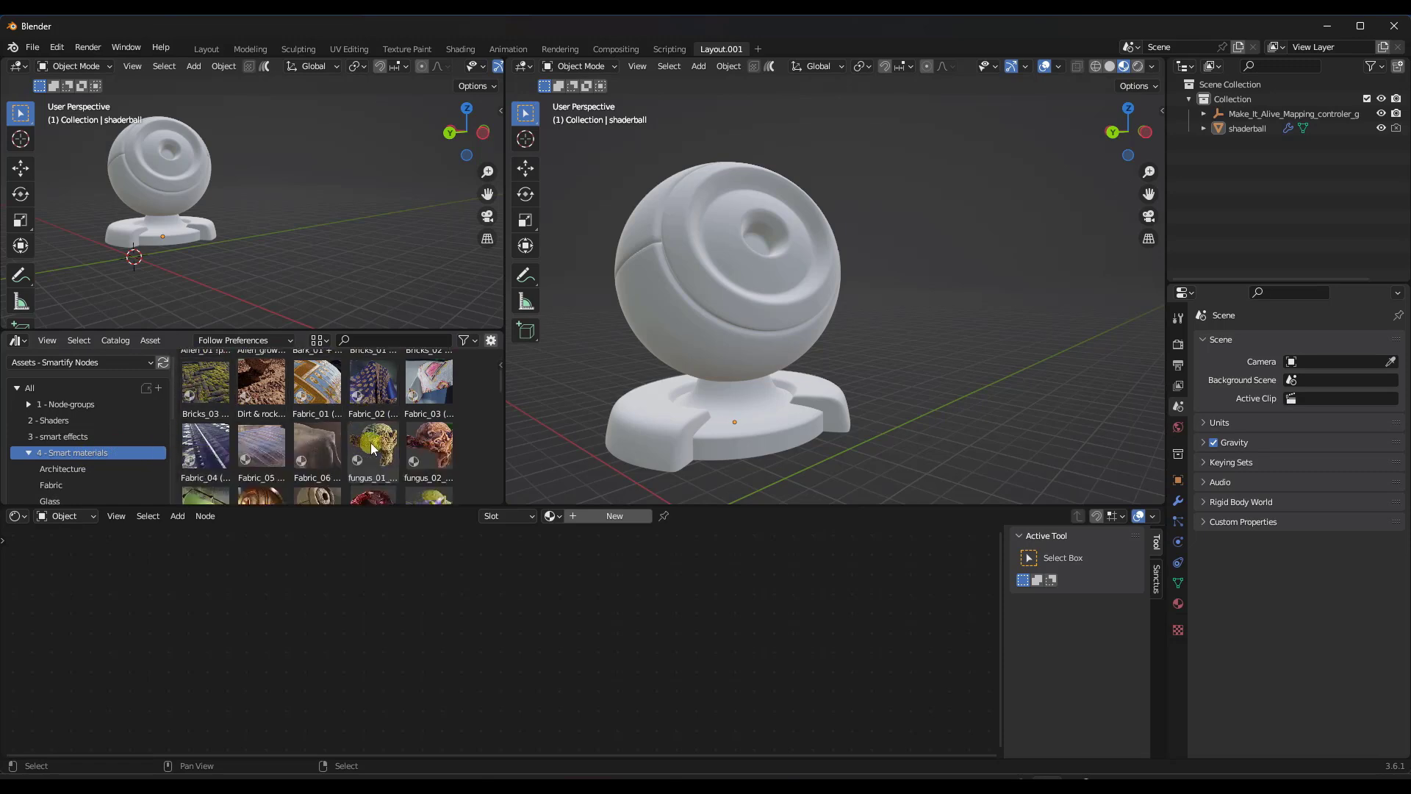
{"action": "scroll", "coordinate": [407, 447], "scroll_direction": "up", "scroll_amount": 2}
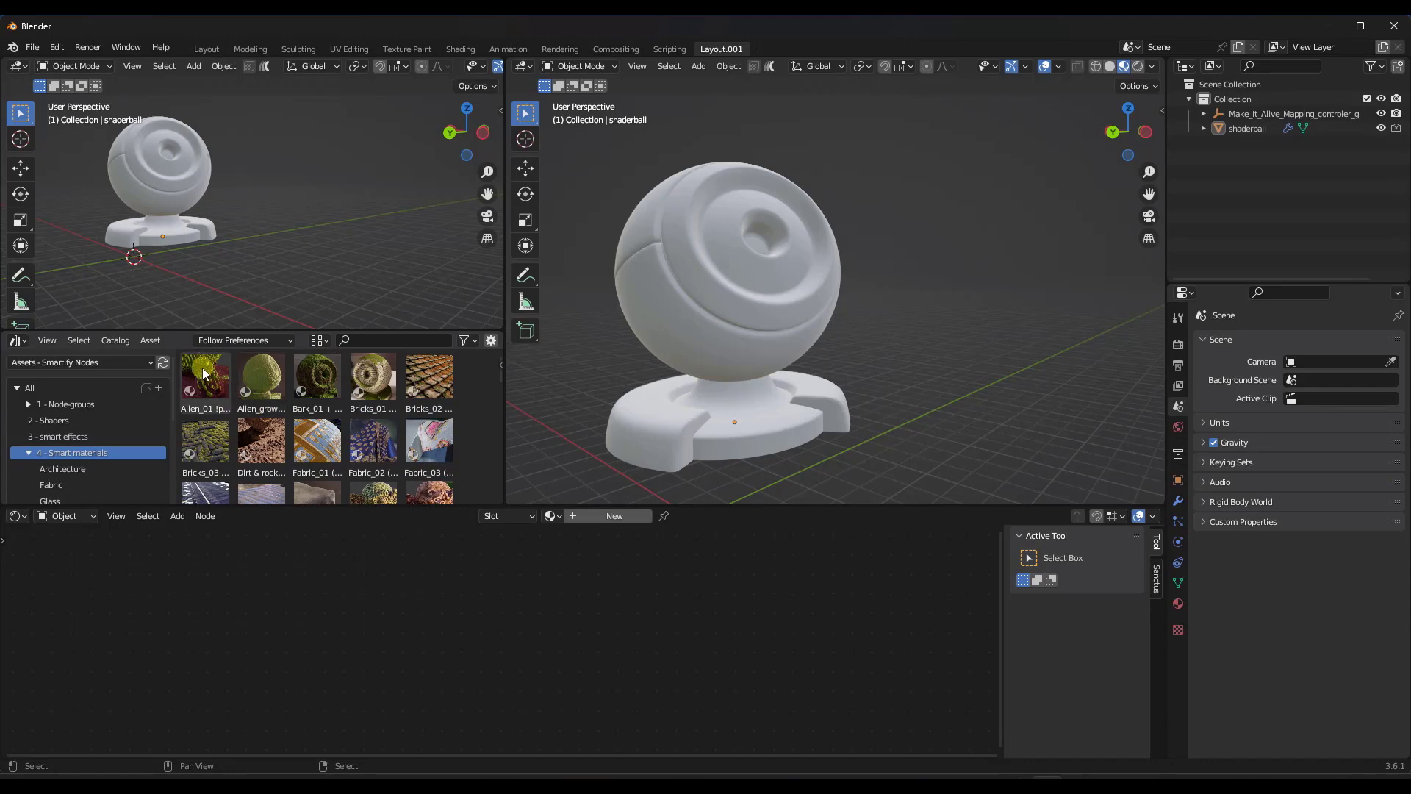
{"action": "left_click_drag", "start_coordinate": [205, 376], "coordinate": [721, 318]}
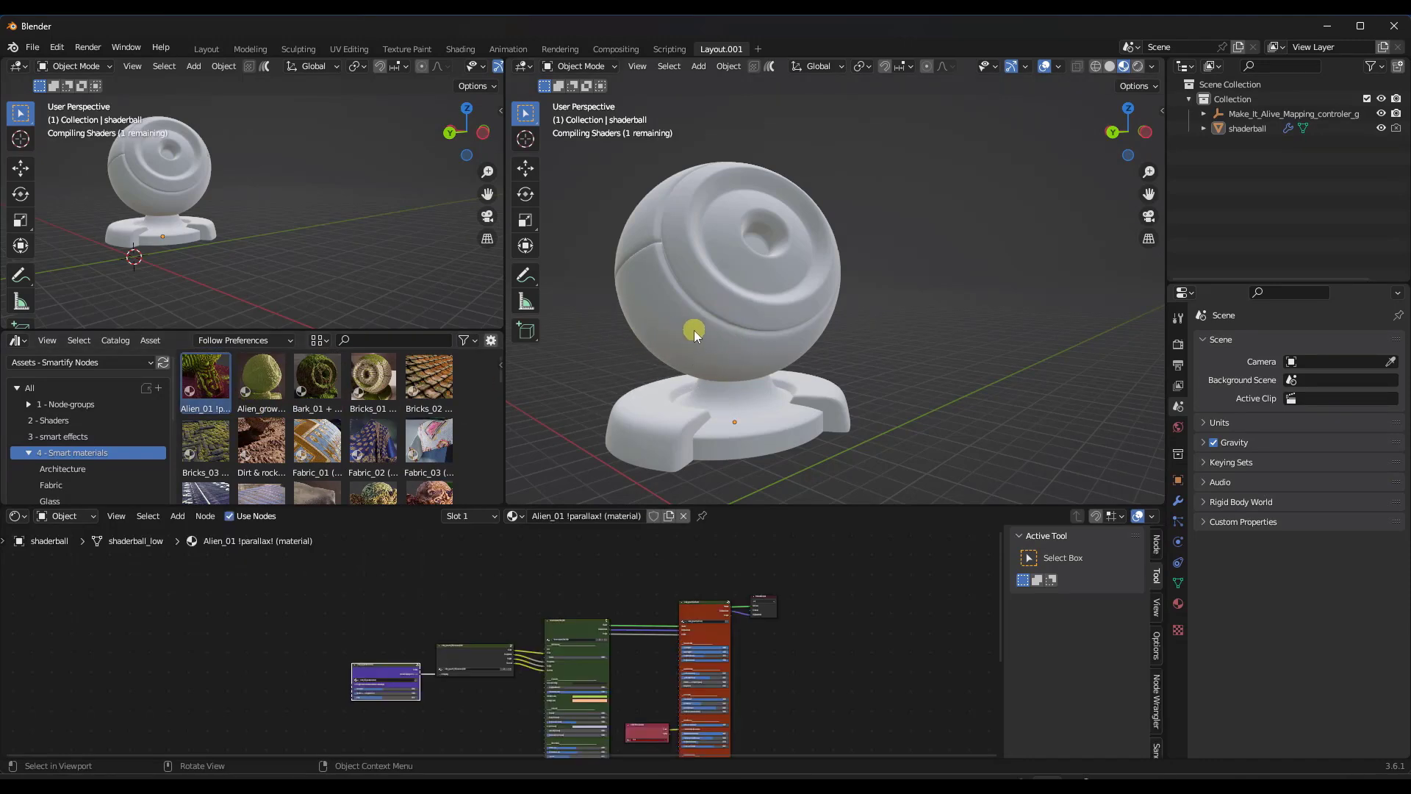
{"action": "scroll", "coordinate": [699, 322], "scroll_direction": "up", "scroll_amount": 2}
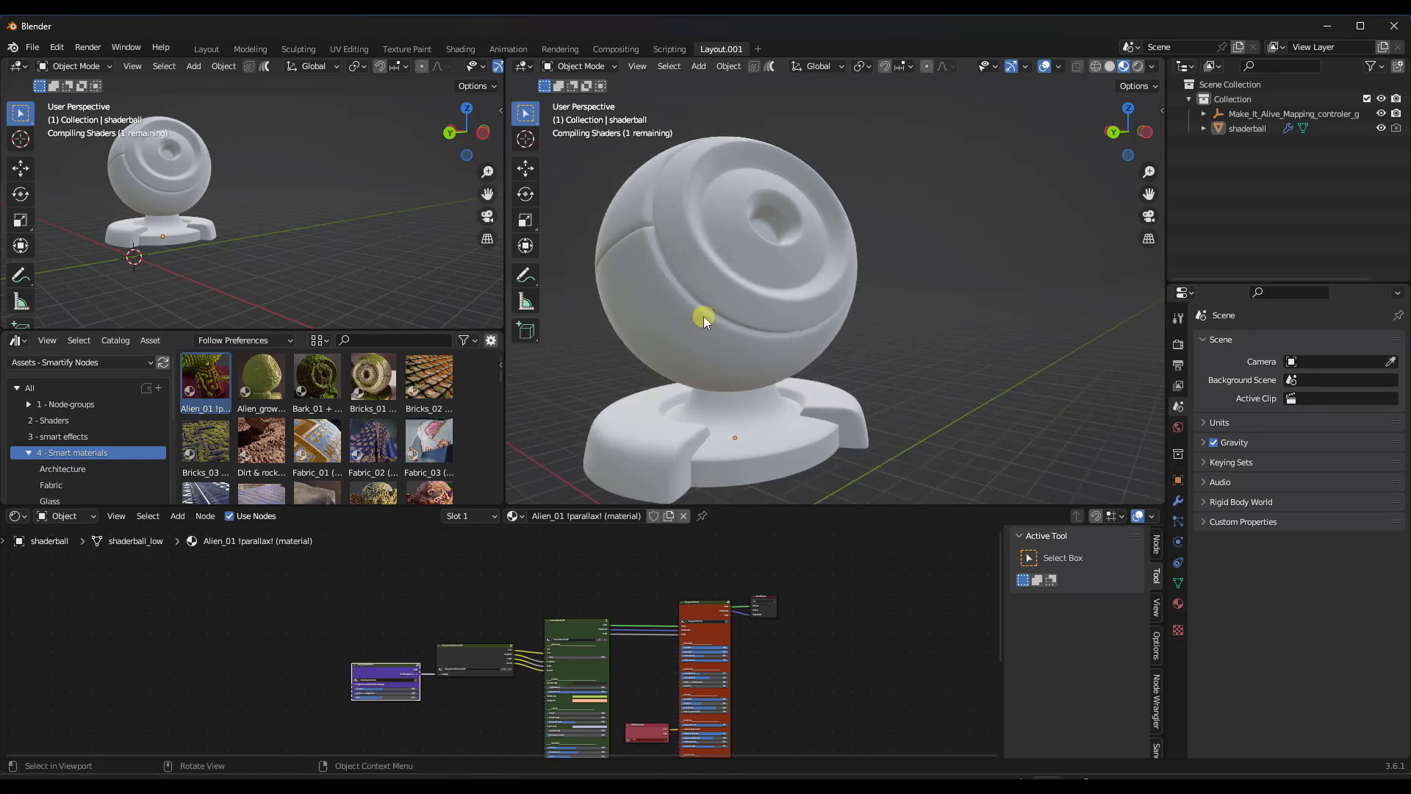
{"action": "scroll", "coordinate": [713, 310], "scroll_direction": "down", "scroll_amount": 2}
{"action": "scroll", "coordinate": [694, 321], "scroll_direction": "up", "scroll_amount": 1}
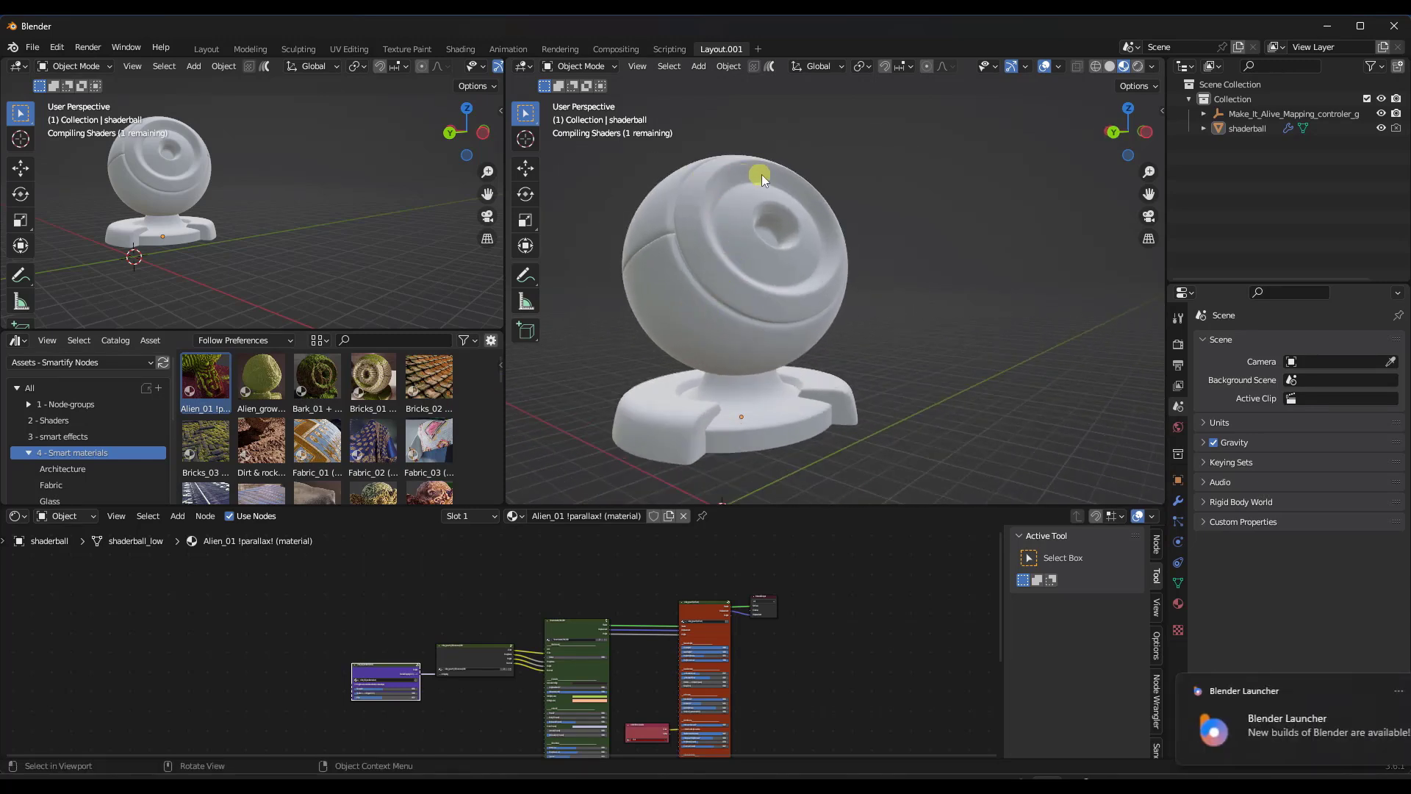
{"action": "left_click", "coordinate": [1385, 694]}
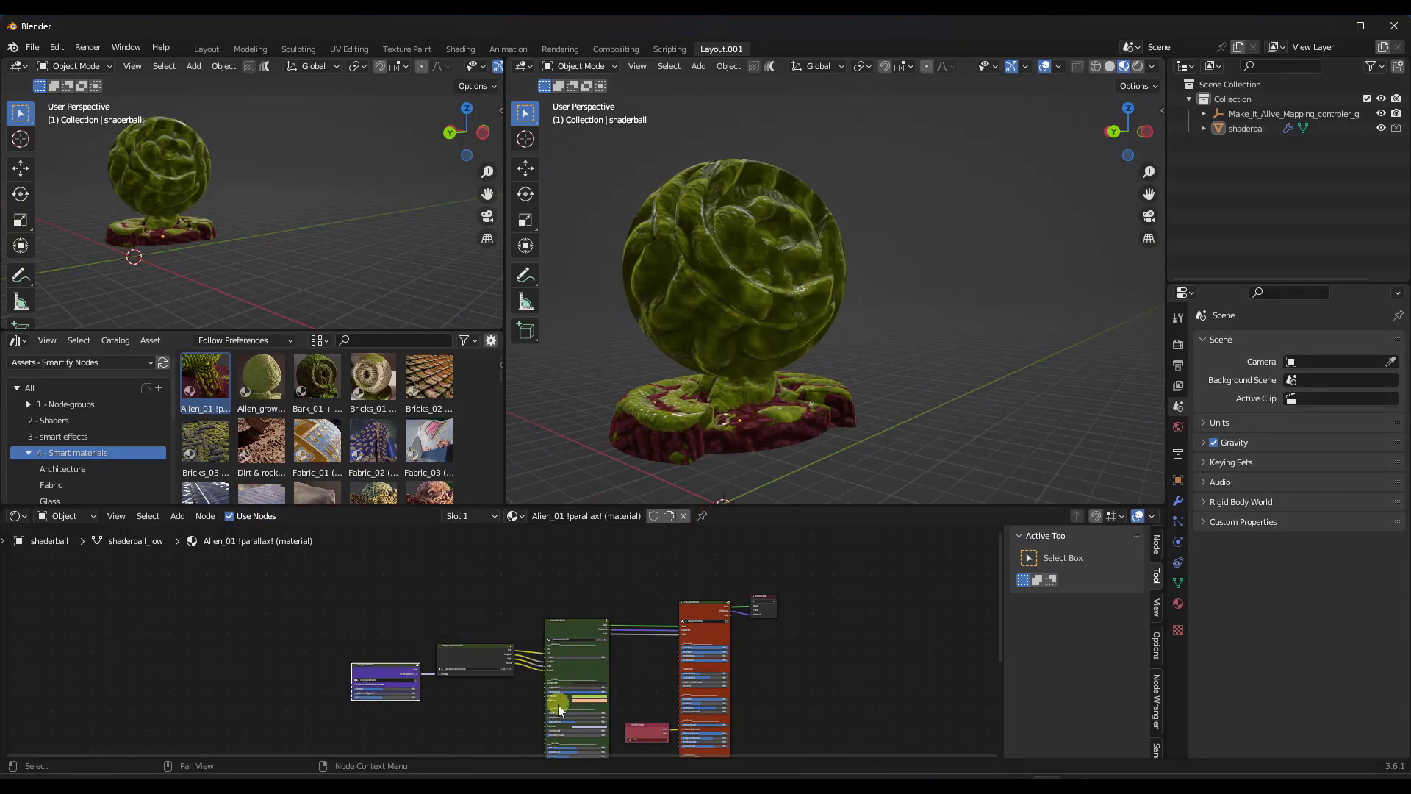
Examine the Alien_01 material's node tree, from the parallax master and textures through the Smart shader to the Alien_growth effect and output
{"action": "scroll", "coordinate": [515, 698], "scroll_direction": "up", "scroll_amount": 3}
{"action": "scroll", "coordinate": [215, 687], "scroll_direction": "up", "scroll_amount": 2}
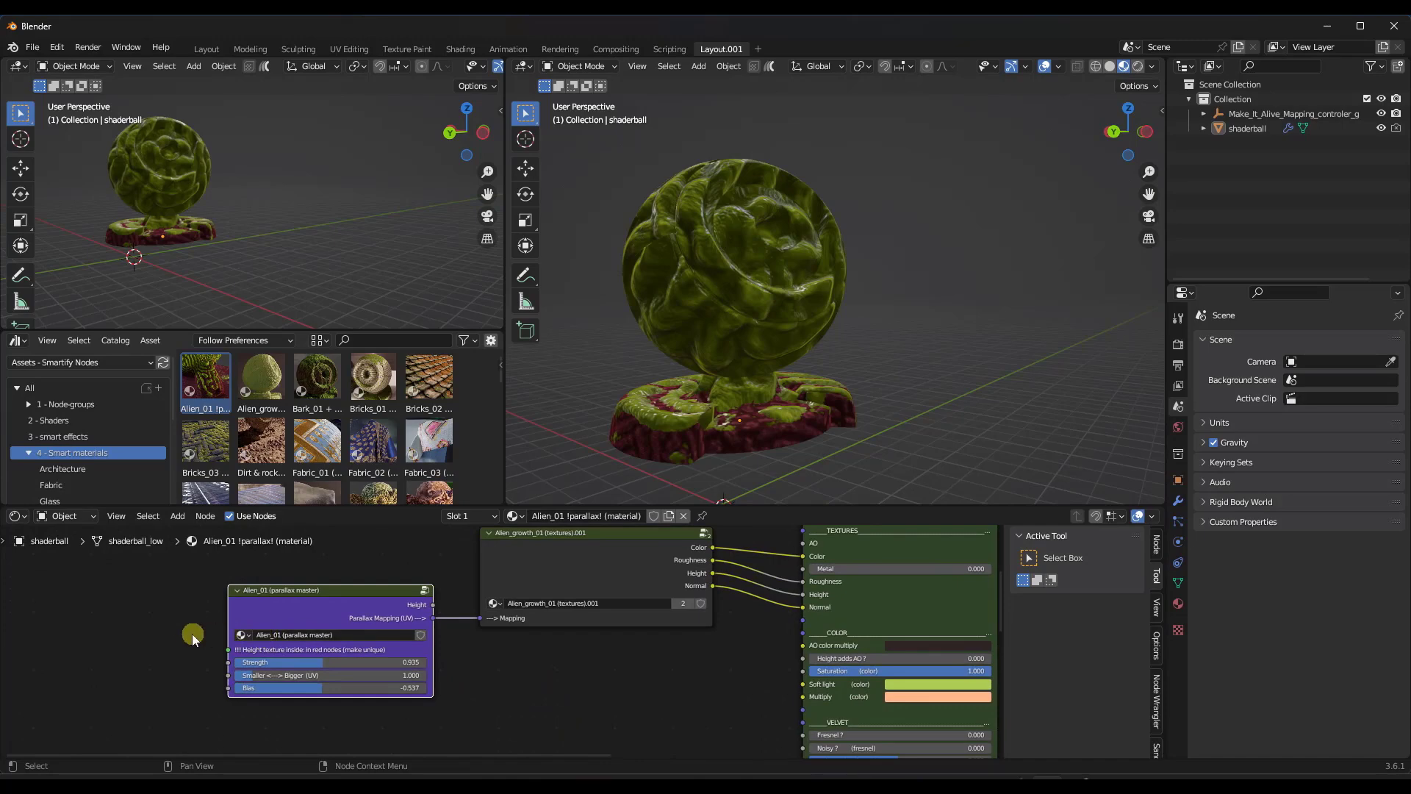
{"action": "scroll", "coordinate": [192, 645], "scroll_direction": "down", "scroll_amount": 3}
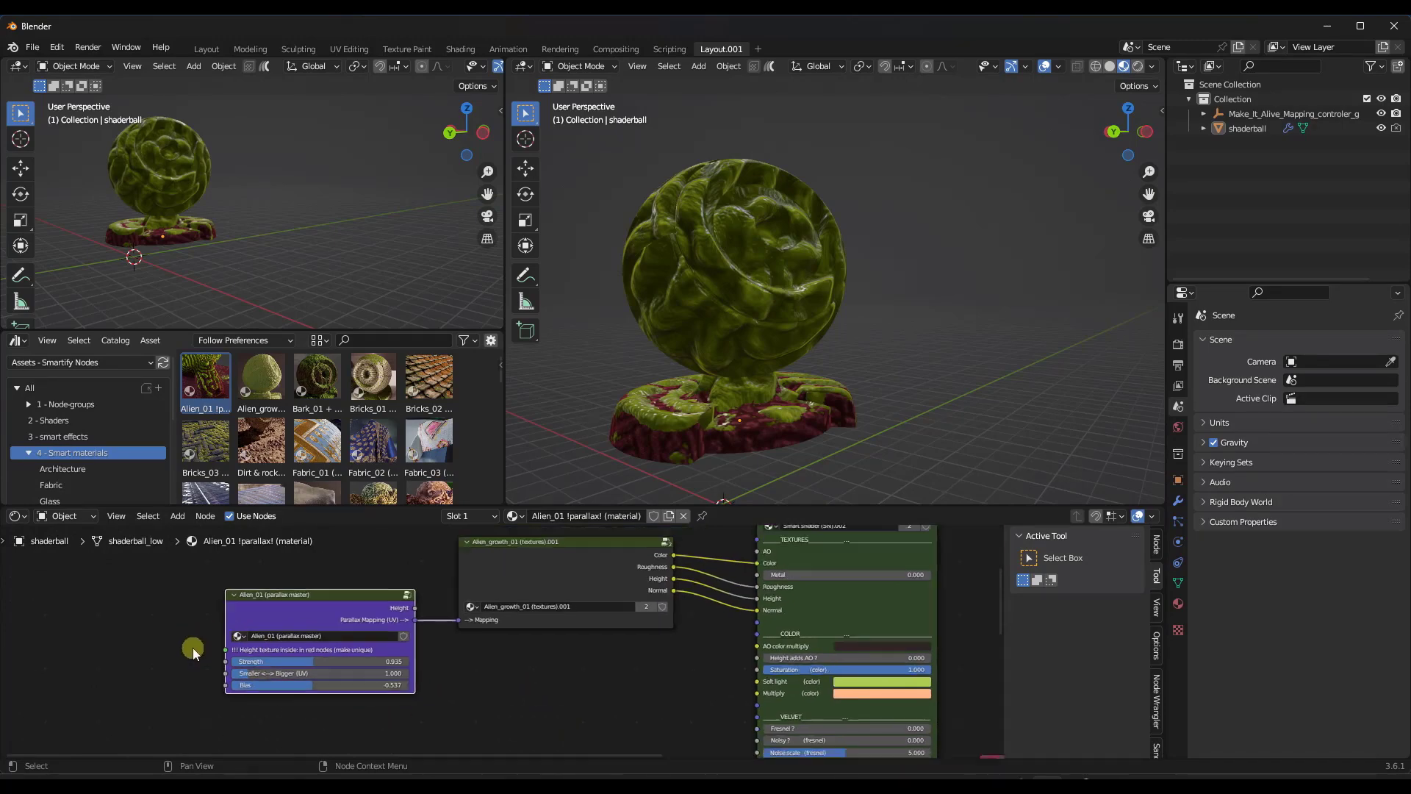
{"action": "scroll", "coordinate": [573, 654], "scroll_direction": "up", "scroll_amount": 3}
{"action": "scroll", "coordinate": [390, 654], "scroll_direction": "down", "scroll_amount": 5}
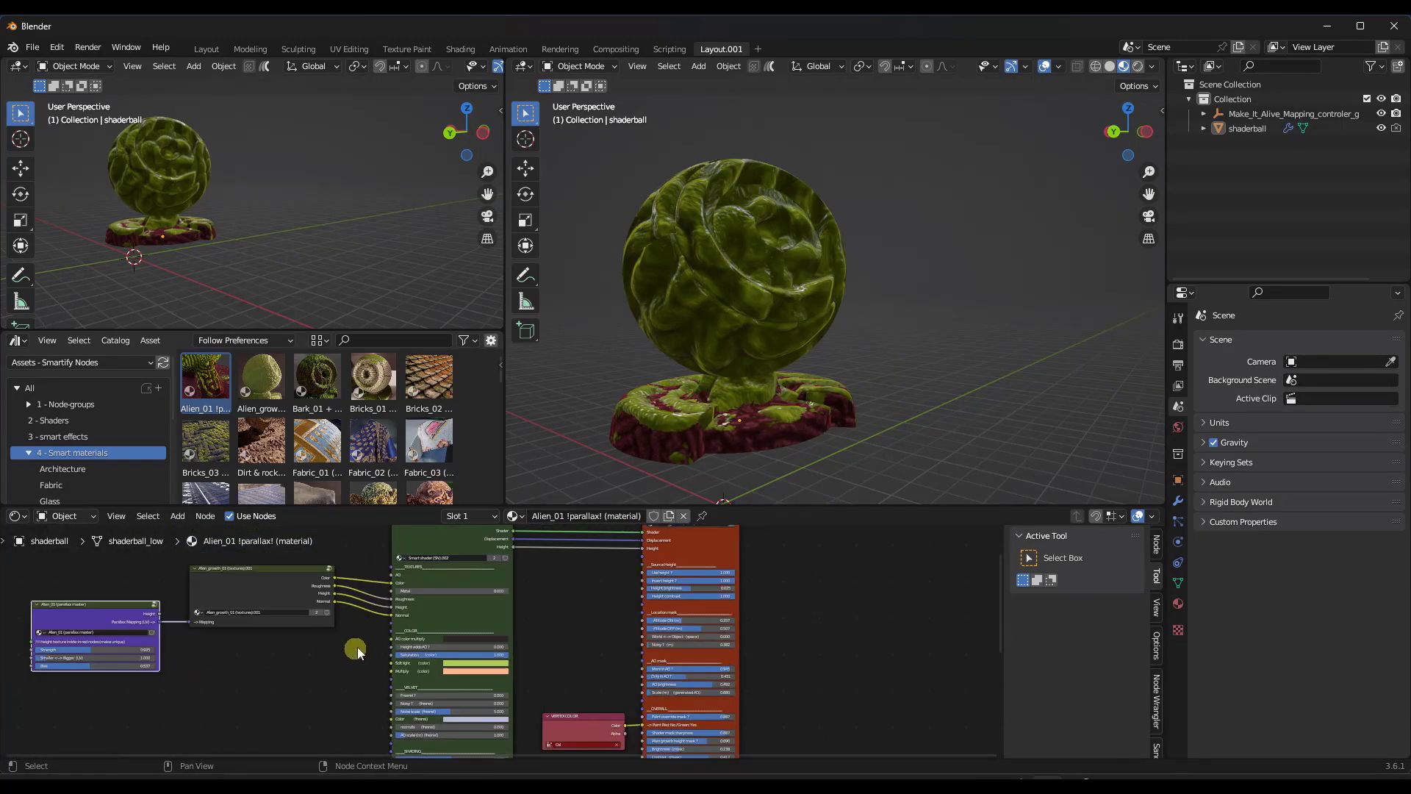
{"action": "scroll", "coordinate": [438, 600], "scroll_direction": "up", "scroll_amount": 5}
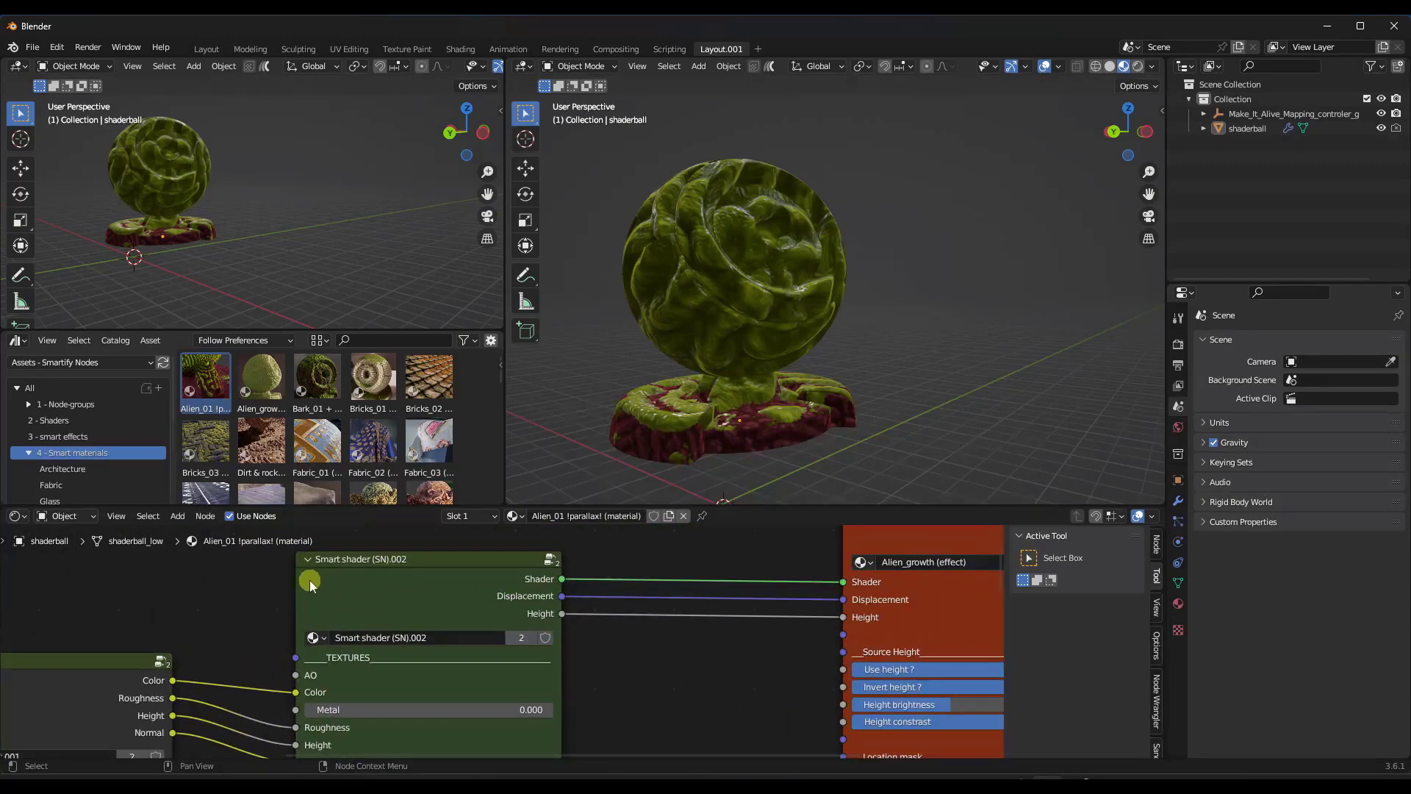
{"action": "scroll", "coordinate": [299, 591], "scroll_direction": "down", "scroll_amount": 3}
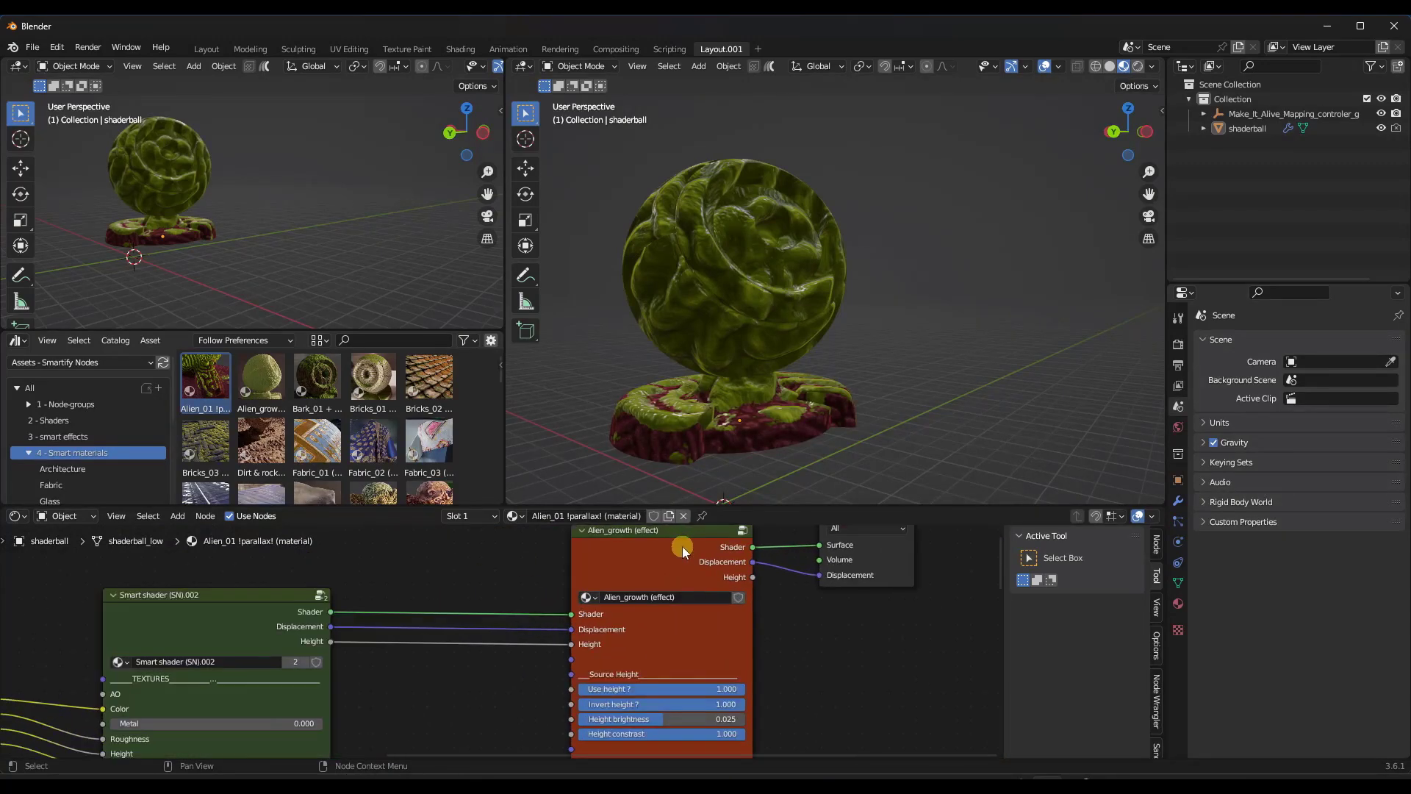
{"action": "scroll", "coordinate": [684, 566], "scroll_direction": "up", "scroll_amount": 3}
{"action": "scroll", "coordinate": [650, 575], "scroll_direction": "down", "scroll_amount": 2}
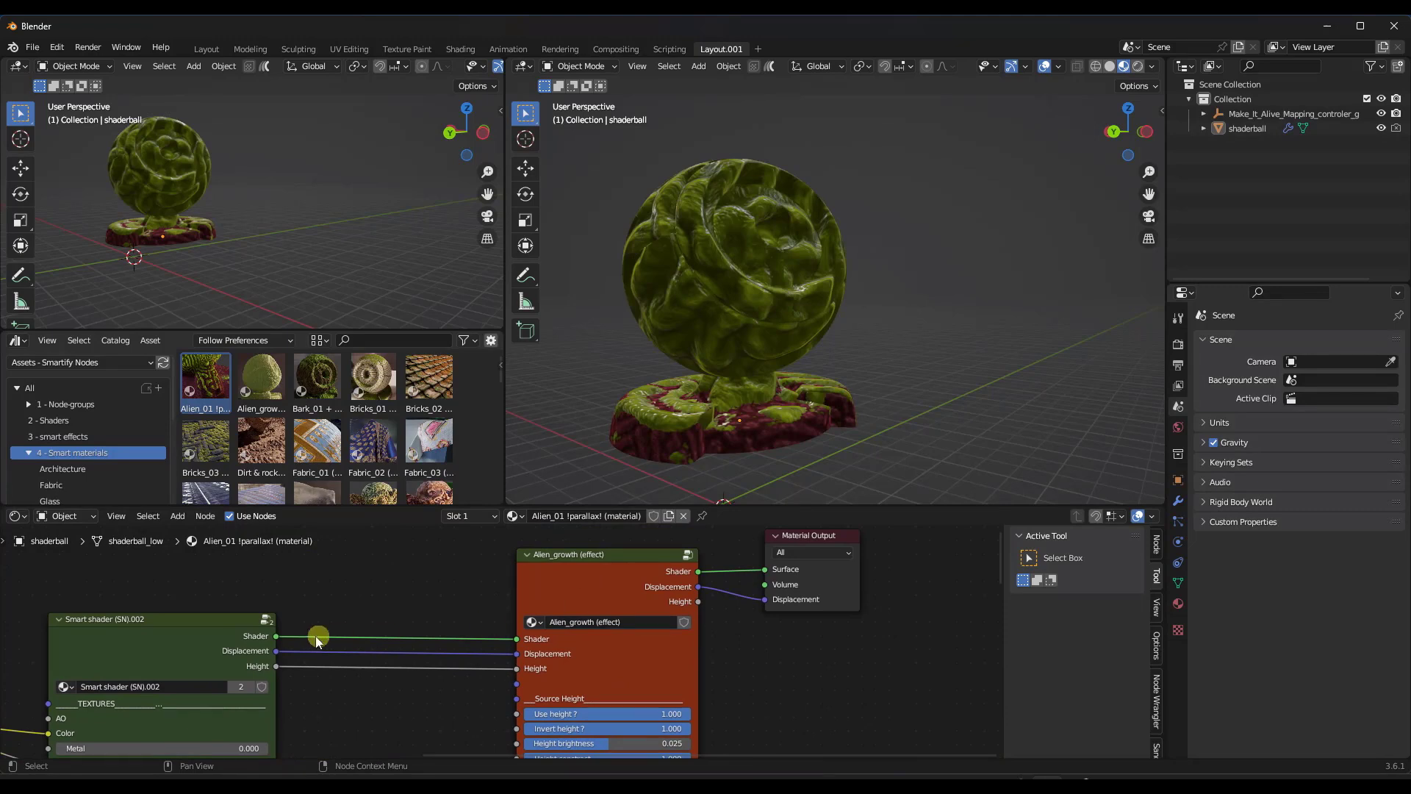
On the Alien_01 parallax master node, set Strength to 0.989, Smaller/Bigger (UV) to 0.849 and Bias to -0.622
{"action": "middle_click_drag", "start_coordinate": [317, 638], "coordinate": [583, 576]}
{"action": "middle_click_drag", "start_coordinate": [456, 666], "coordinate": [732, 586]}
{"action": "middle_click_drag", "start_coordinate": [276, 650], "coordinate": [400, 649]}
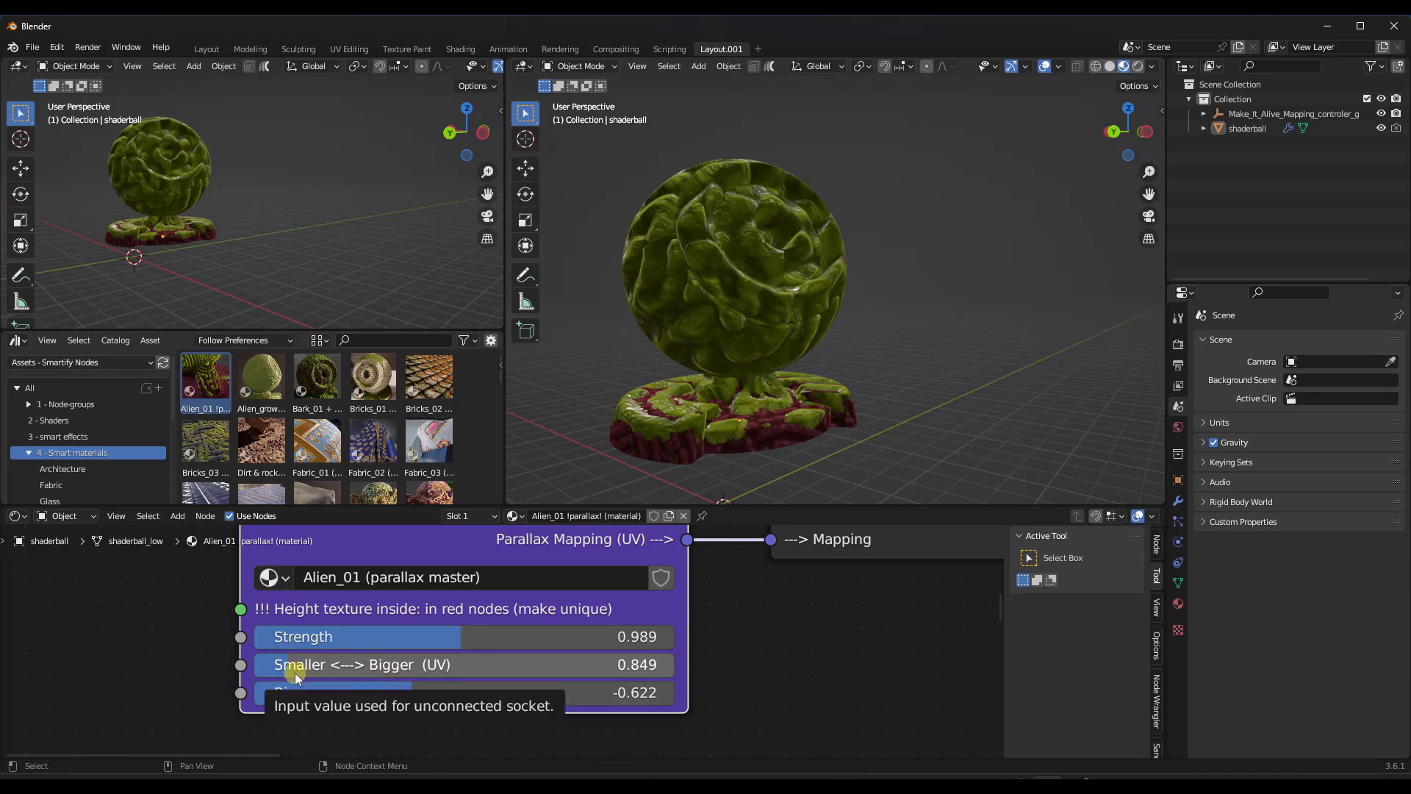
In the Alien_growth effect's Source Height settings, set Use height to 1.000, Invert height to 0.000 and Height brightness to 0.106
{"action": "scroll", "coordinate": [294, 672], "scroll_direction": "down", "scroll_amount": 5}
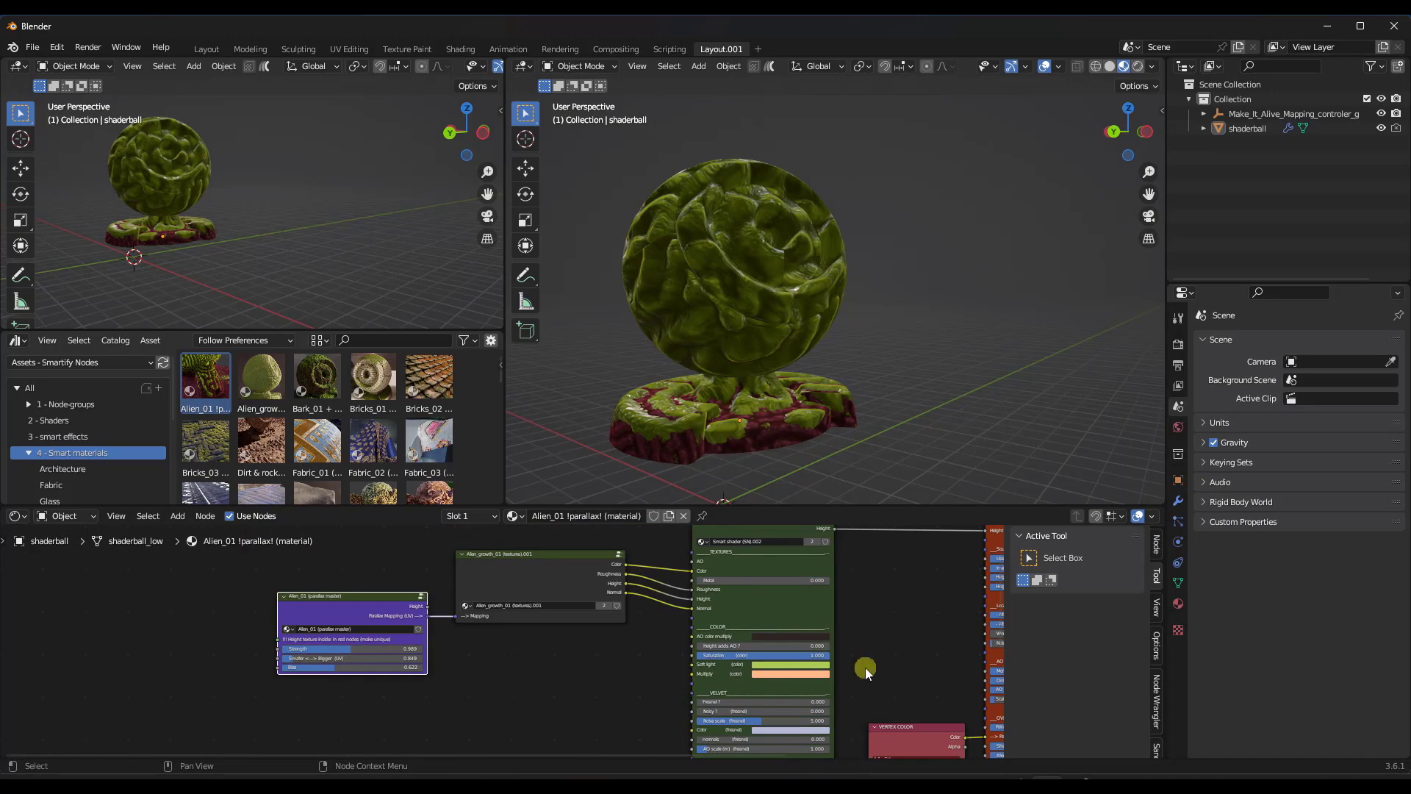
{"action": "scroll", "coordinate": [866, 667], "scroll_direction": "up", "scroll_amount": 2}
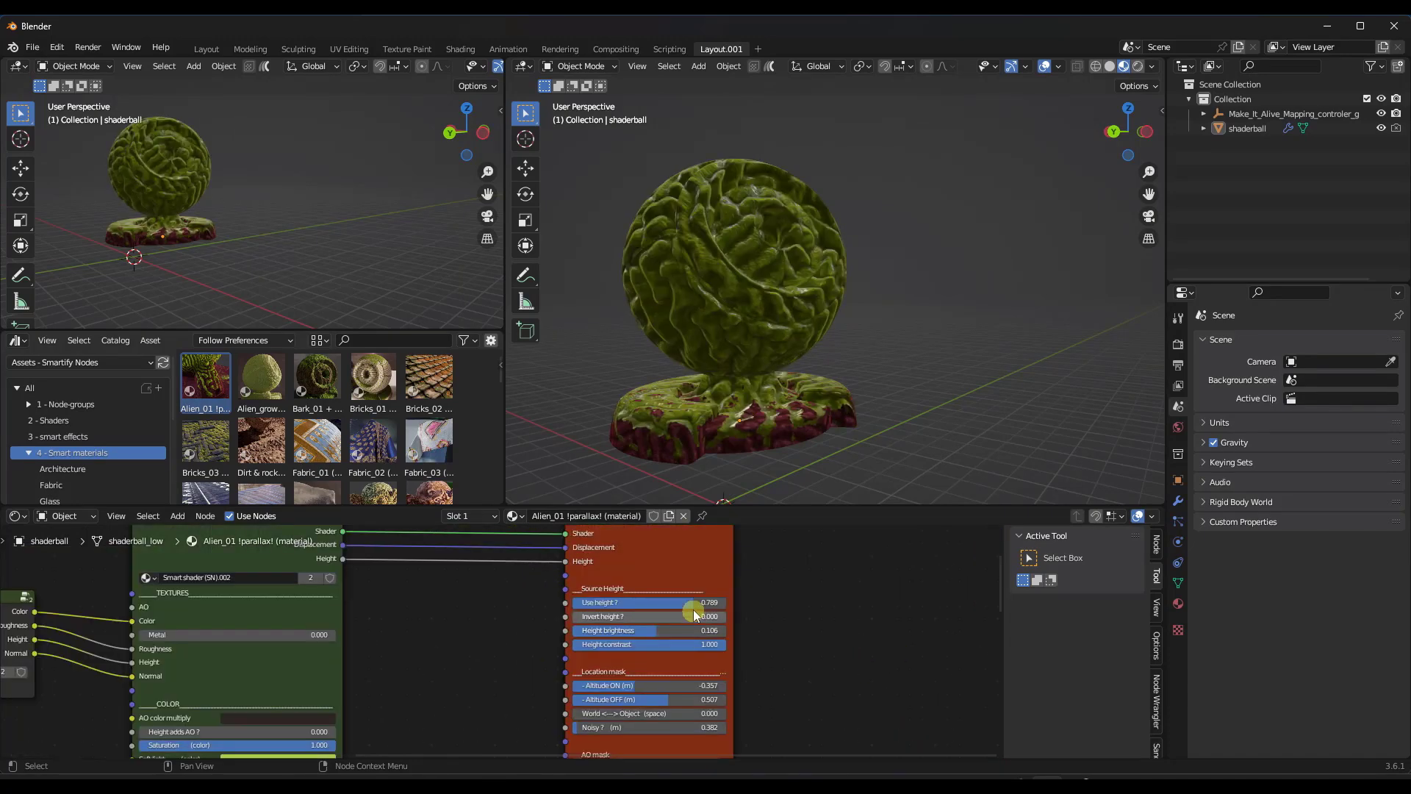
{"action": "scroll", "coordinate": [692, 609], "scroll_direction": "up", "scroll_amount": 5}
{"action": "mouse_move", "coordinate": [686, 606]}
{"action": "left_mouse_down"}
{"action": "mouse_move", "coordinate": [559, 421]}
{"action": "mouse_move", "coordinate": [738, 425]}
{"action": "left_mouse_up"}
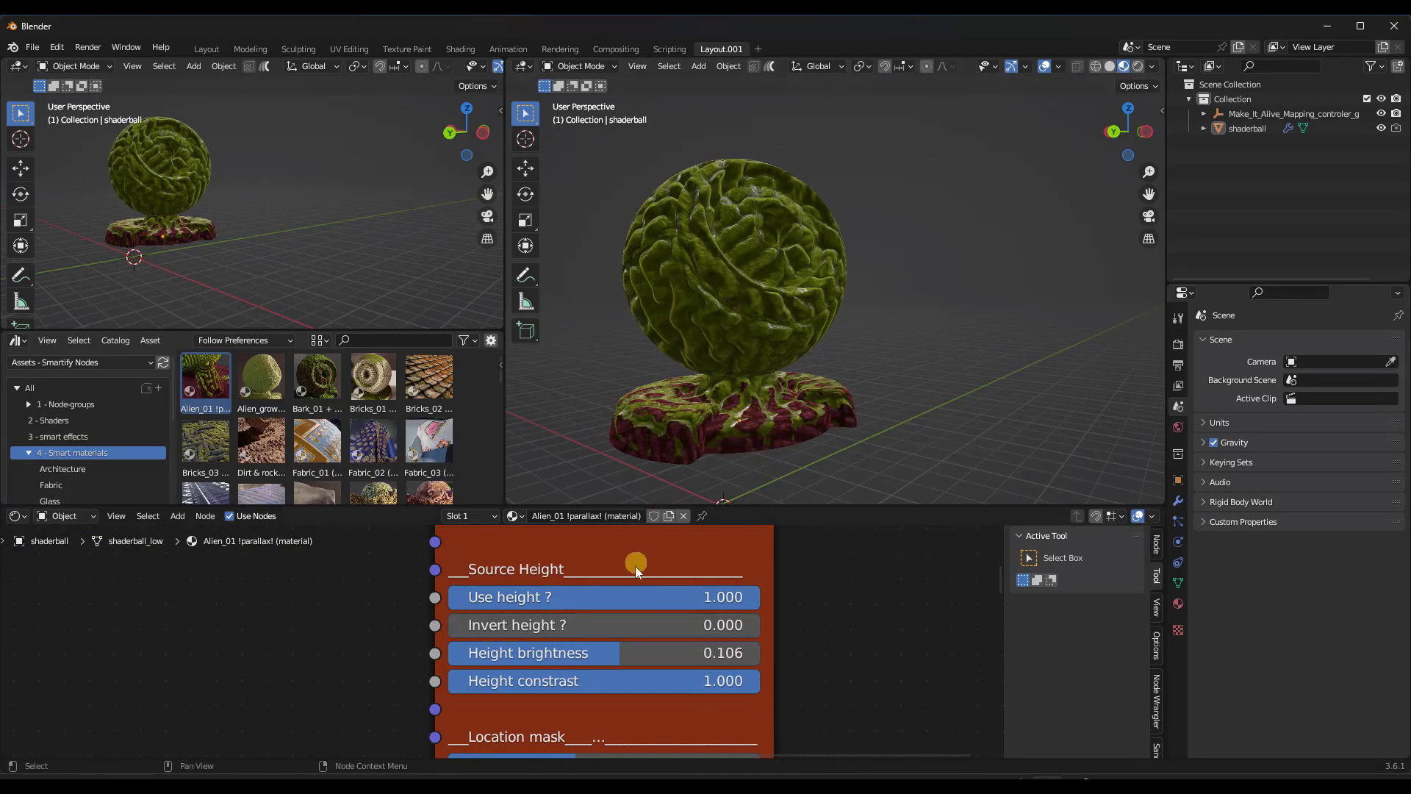
{"action": "scroll", "coordinate": [547, 618], "scroll_direction": "down", "scroll_amount": 2}
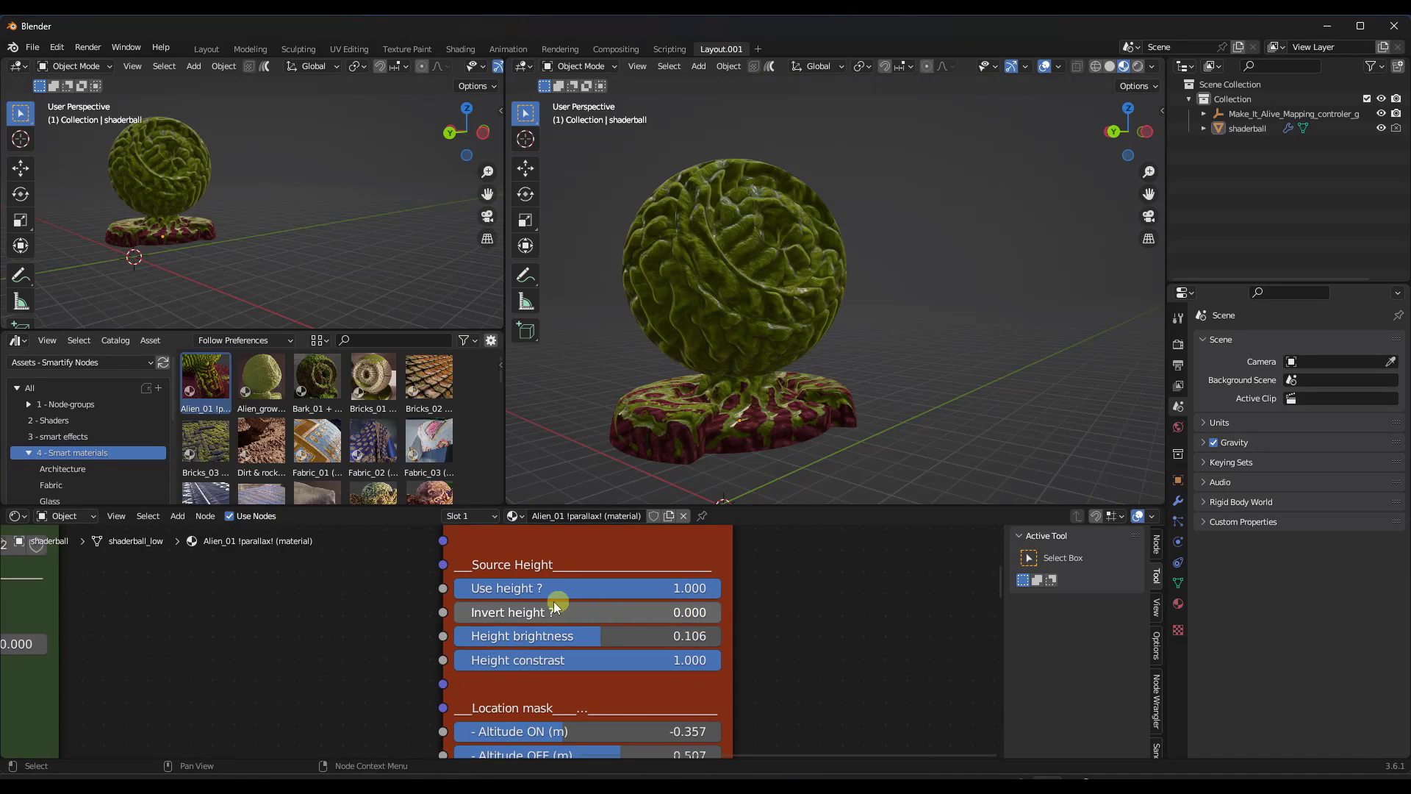
On the Alien_growth effect, set Height brightness to -0.129, Height contrast to 0.401, Altitude ON to 0.939 m and Altitude OFF to 1.560 m
{"action": "middle_click_drag", "start_coordinate": [632, 694], "coordinate": [634, 598]}
{"action": "left_click_drag", "start_coordinate": [570, 623], "coordinate": [582, 624]}
{"action": "left_click_drag", "start_coordinate": [582, 440], "coordinate": [635, 610]}
{"action": "middle_click_drag", "start_coordinate": [635, 610], "coordinate": [598, 655]}
{"action": "left_click_drag", "start_coordinate": [579, 587], "coordinate": [628, 619]}
{"action": "left_click_drag", "start_coordinate": [594, 427], "coordinate": [536, 419]}
{"action": "scroll", "coordinate": [606, 585], "scroll_direction": "down", "scroll_amount": 2}
{"action": "scroll", "coordinate": [581, 695], "scroll_direction": "up", "scroll_amount": 4}
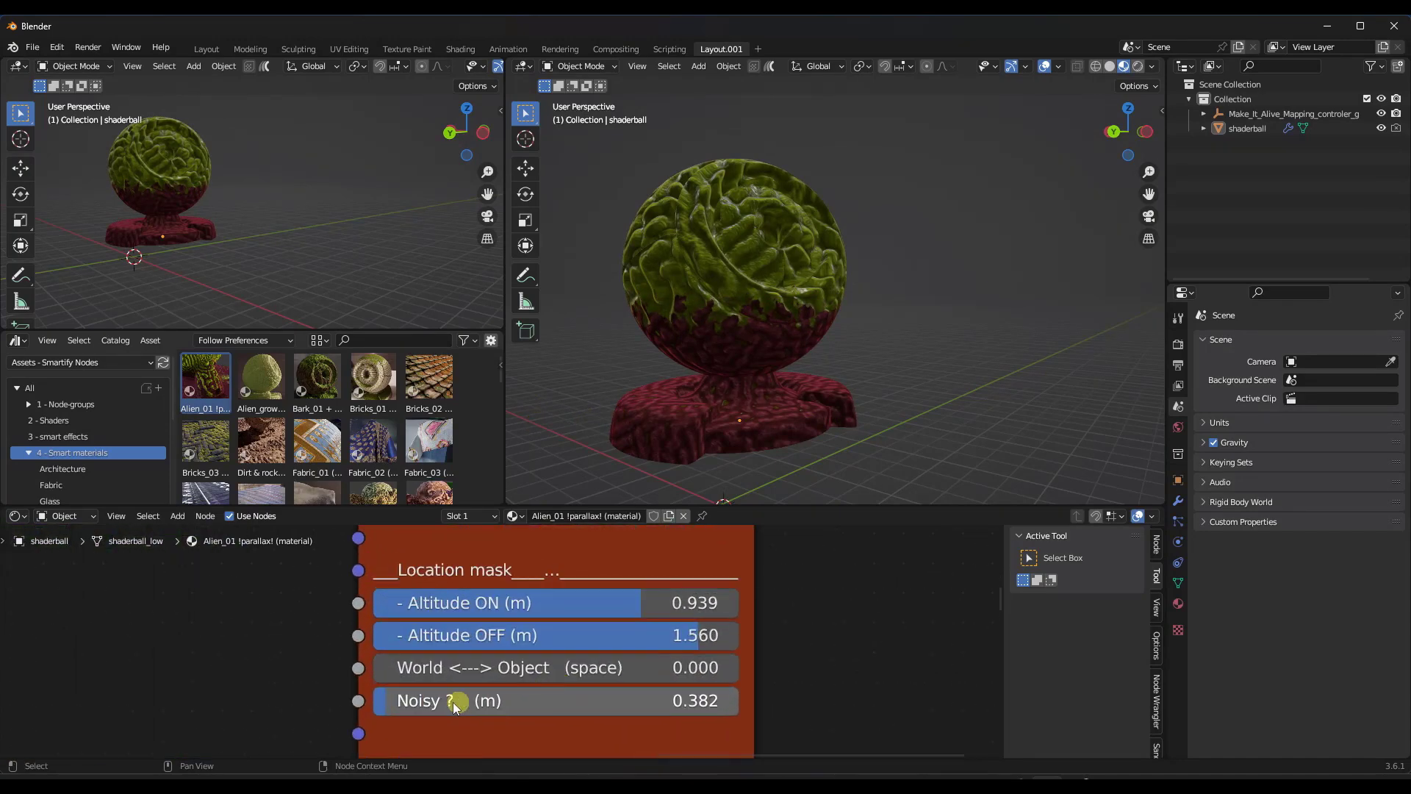
Set the location mask's Noisy value to 5.646 m, then inspect the growth around the shaderball and the effect's AO mask settings
{"action": "left_click_drag", "start_coordinate": [450, 700], "coordinate": [628, 343]}
{"action": "mouse_move", "coordinate": [775, 294]}
{"action": "middle_mouse_down"}
{"action": "mouse_move", "coordinate": [722, 302]}
{"action": "mouse_move", "coordinate": [784, 278]}
{"action": "mouse_move", "coordinate": [761, 275]}
{"action": "middle_mouse_up"}
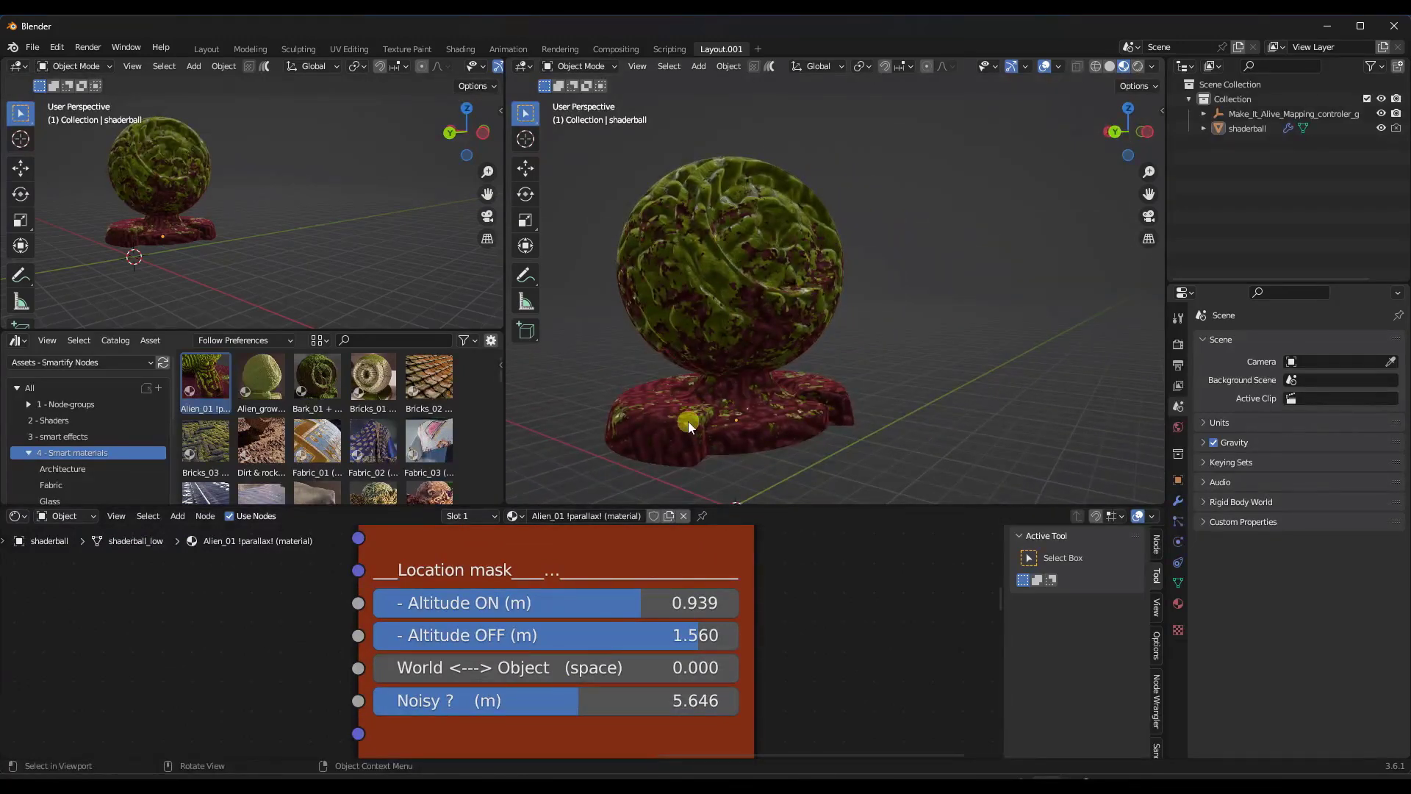
{"action": "middle_click_drag", "start_coordinate": [690, 427], "coordinate": [721, 306]}
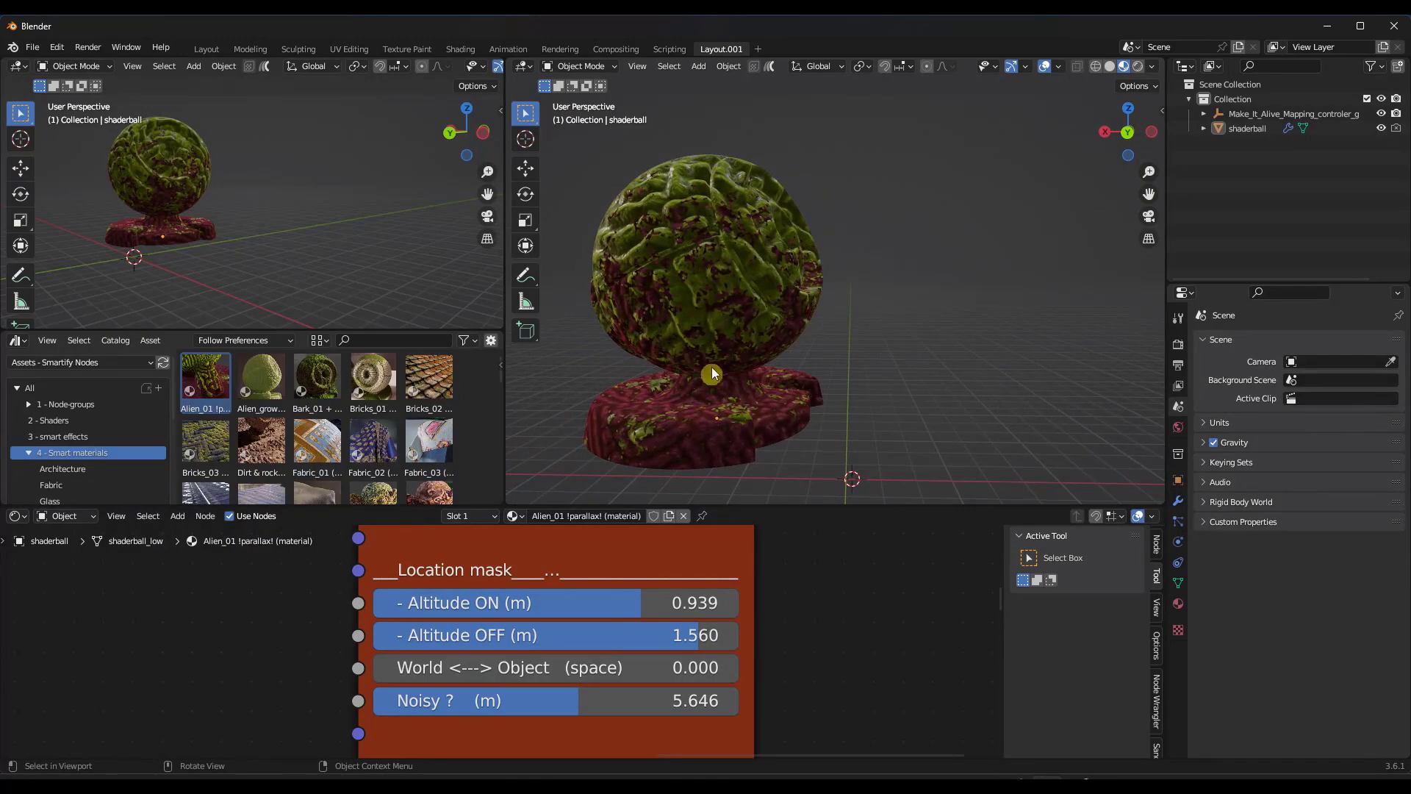
{"action": "middle_click_drag", "start_coordinate": [797, 360], "coordinate": [784, 292]}
{"action": "scroll", "coordinate": [653, 663], "scroll_direction": "down", "scroll_amount": 5}
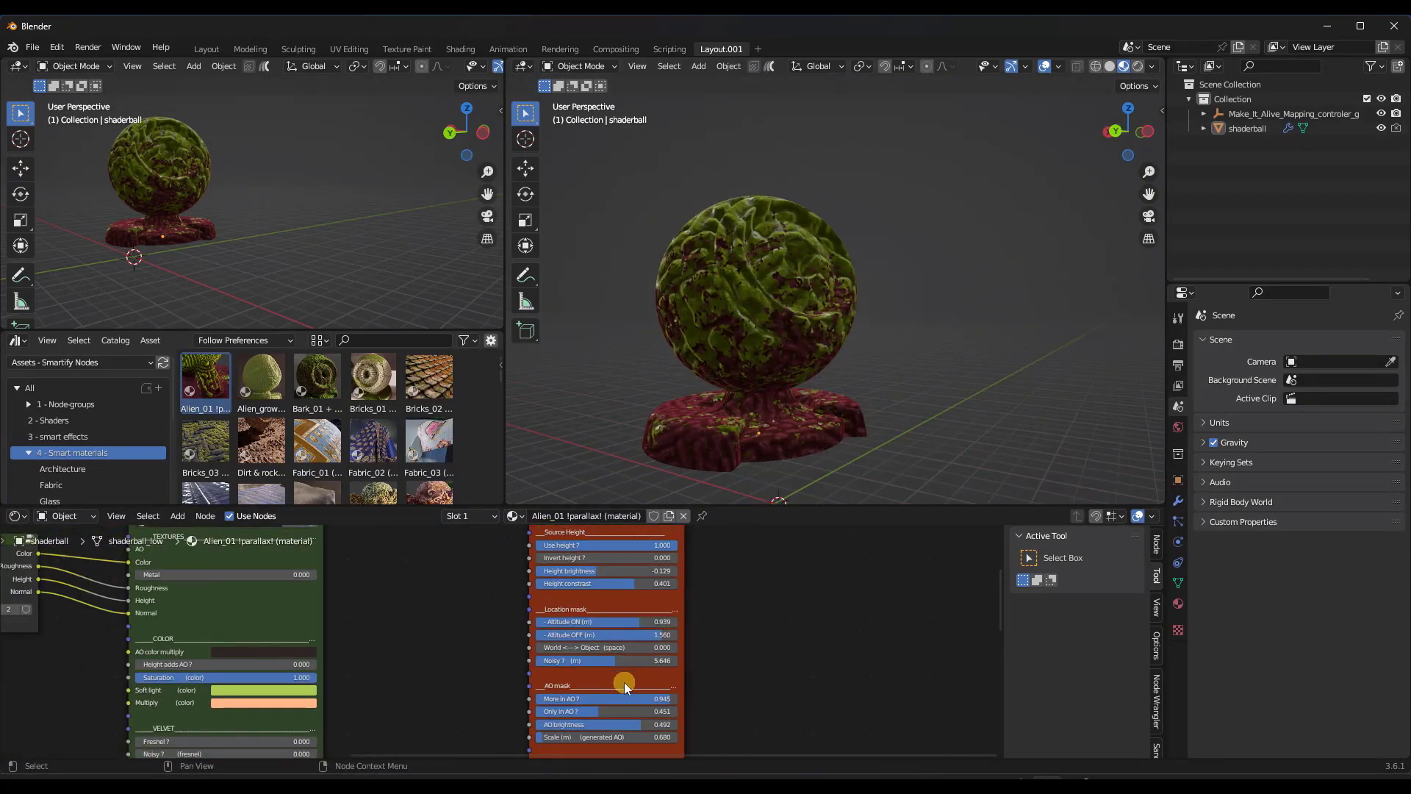
{"action": "scroll", "coordinate": [570, 568], "scroll_direction": "up", "scroll_amount": 2}
{"action": "middle_click_drag", "start_coordinate": [579, 577], "coordinate": [580, 620]}
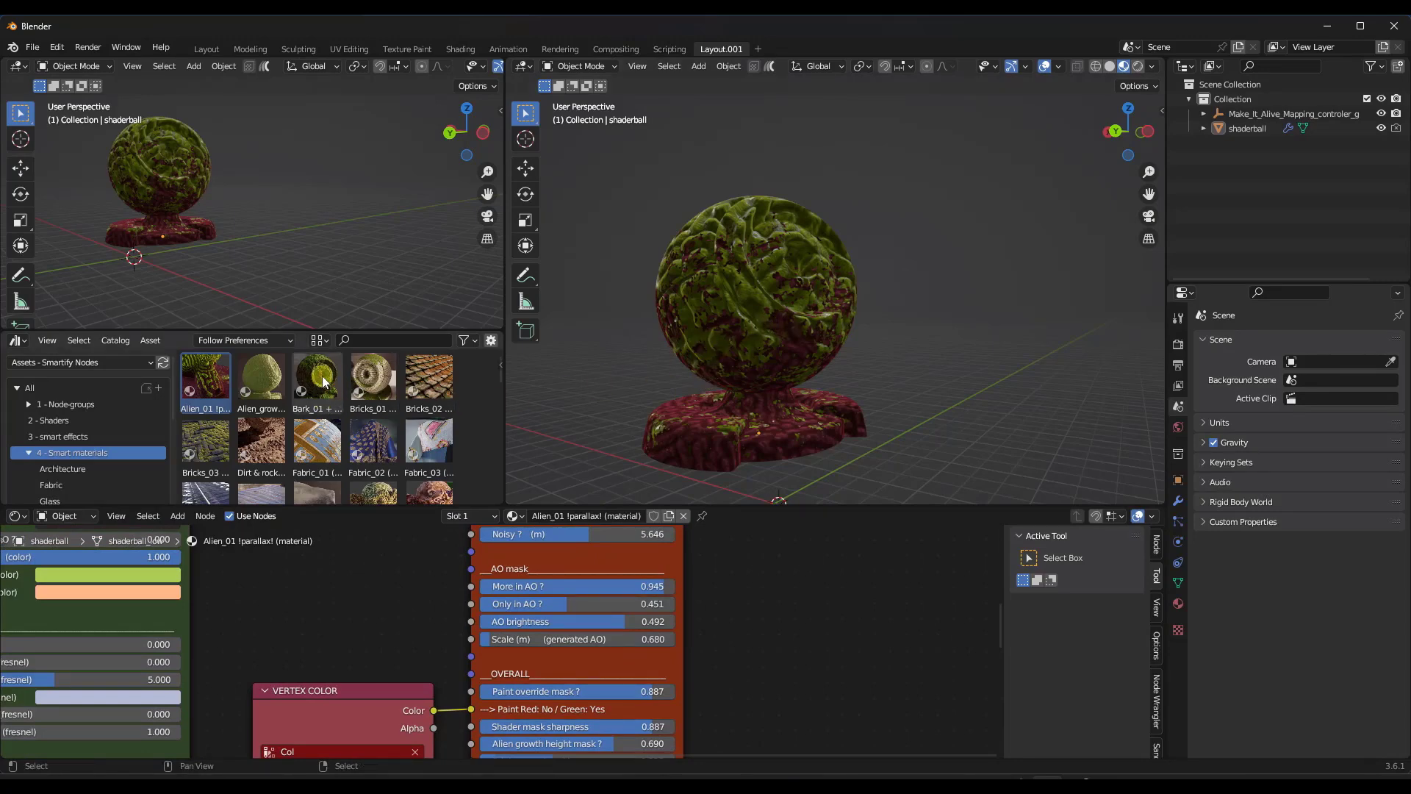
Replace the shaderball's material with the Bark_01 + mossy smart material
{"action": "left_click_drag", "start_coordinate": [323, 382], "coordinate": [772, 289]}
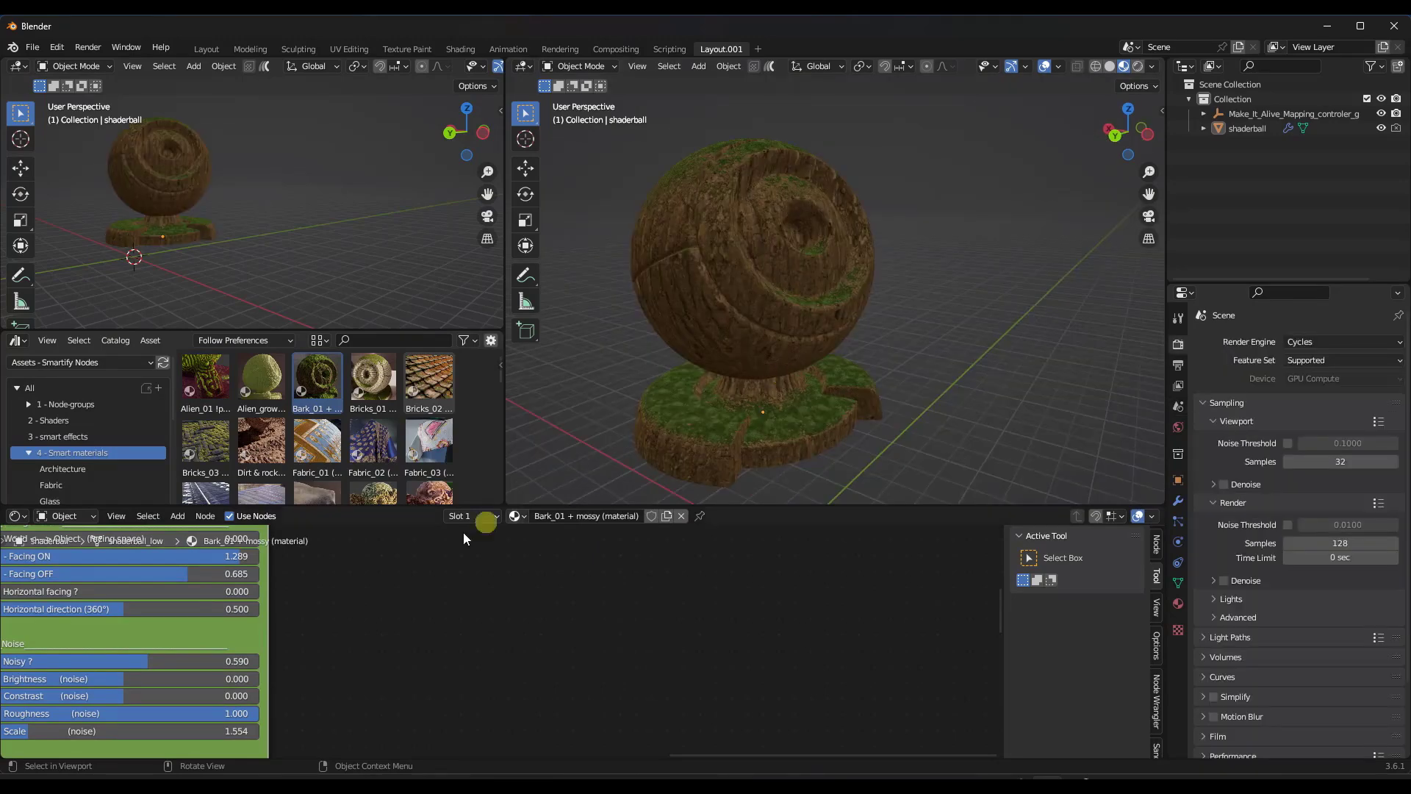
{"action": "scroll", "coordinate": [466, 581], "scroll_direction": "down", "scroll_amount": 4}
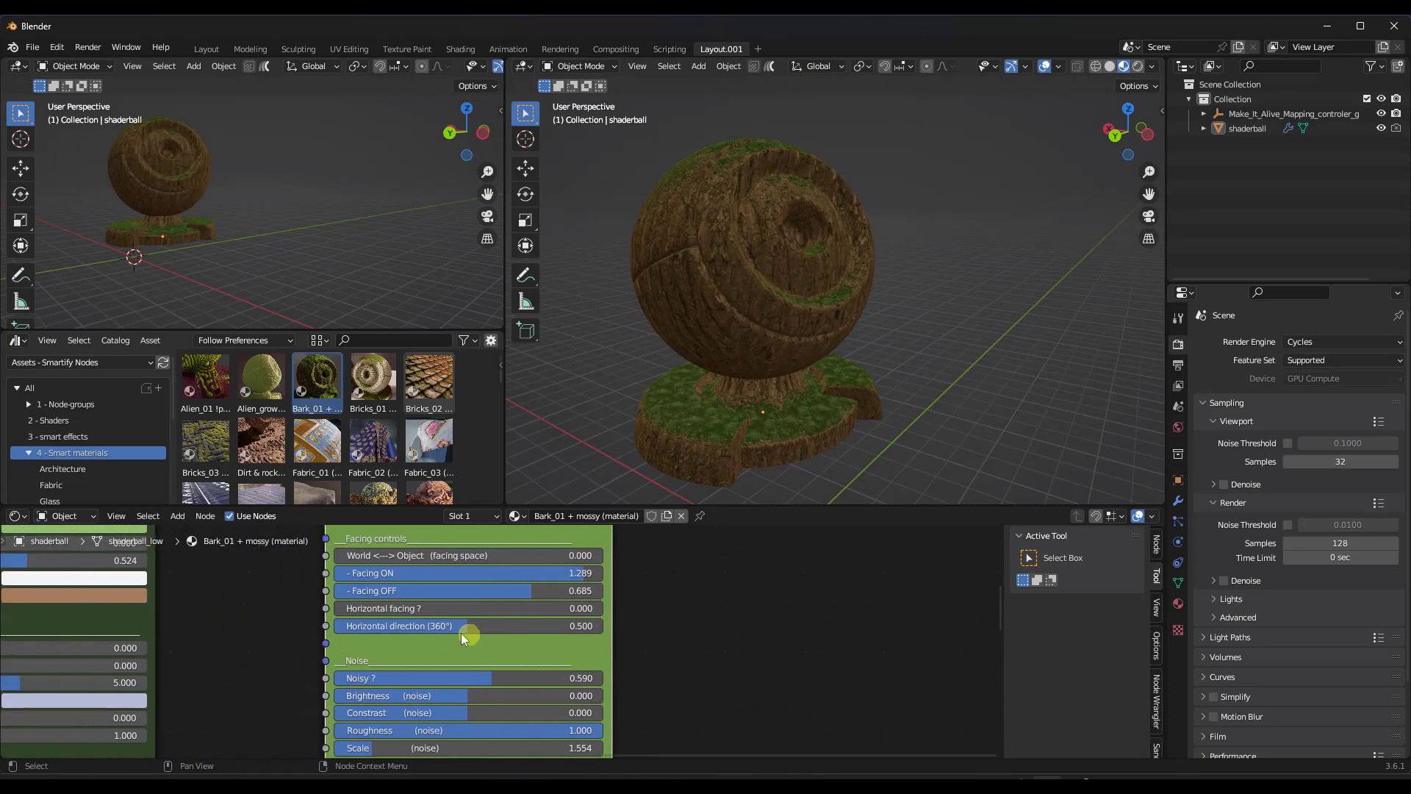
{"action": "middle_click_drag", "start_coordinate": [415, 620], "coordinate": [624, 605]}
{"action": "scroll", "coordinate": [368, 599], "scroll_direction": "down", "scroll_amount": 4}
{"action": "middle_click_drag", "start_coordinate": [316, 590], "coordinate": [553, 658]}
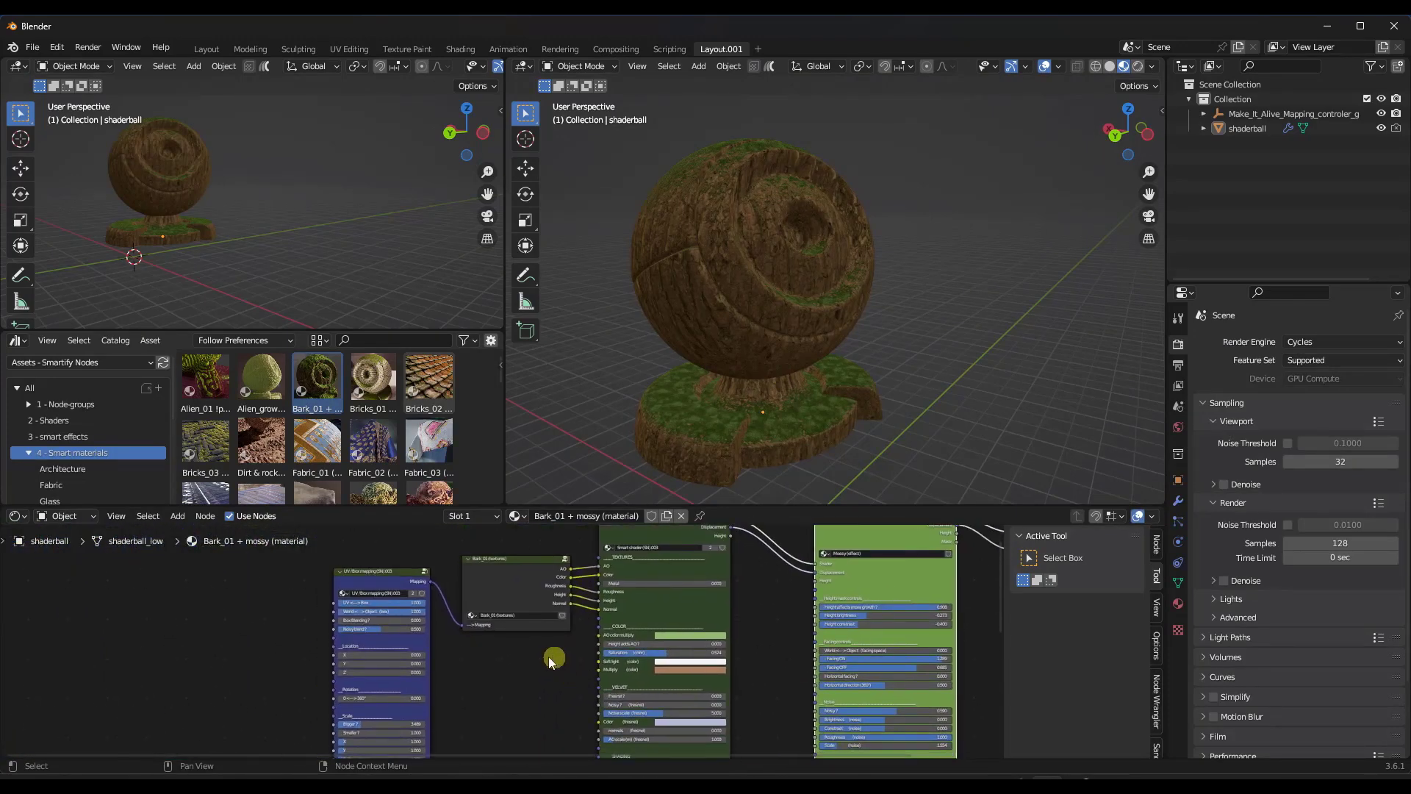
In the bark material's UV / Box mapping node, set the Bigger scale value to 5.169
{"action": "scroll", "coordinate": [390, 650], "scroll_direction": "up", "scroll_amount": 5}
{"action": "scroll", "coordinate": [397, 640], "scroll_direction": "up", "scroll_amount": 3}
{"action": "scroll", "coordinate": [428, 606], "scroll_direction": "down", "scroll_amount": 2}
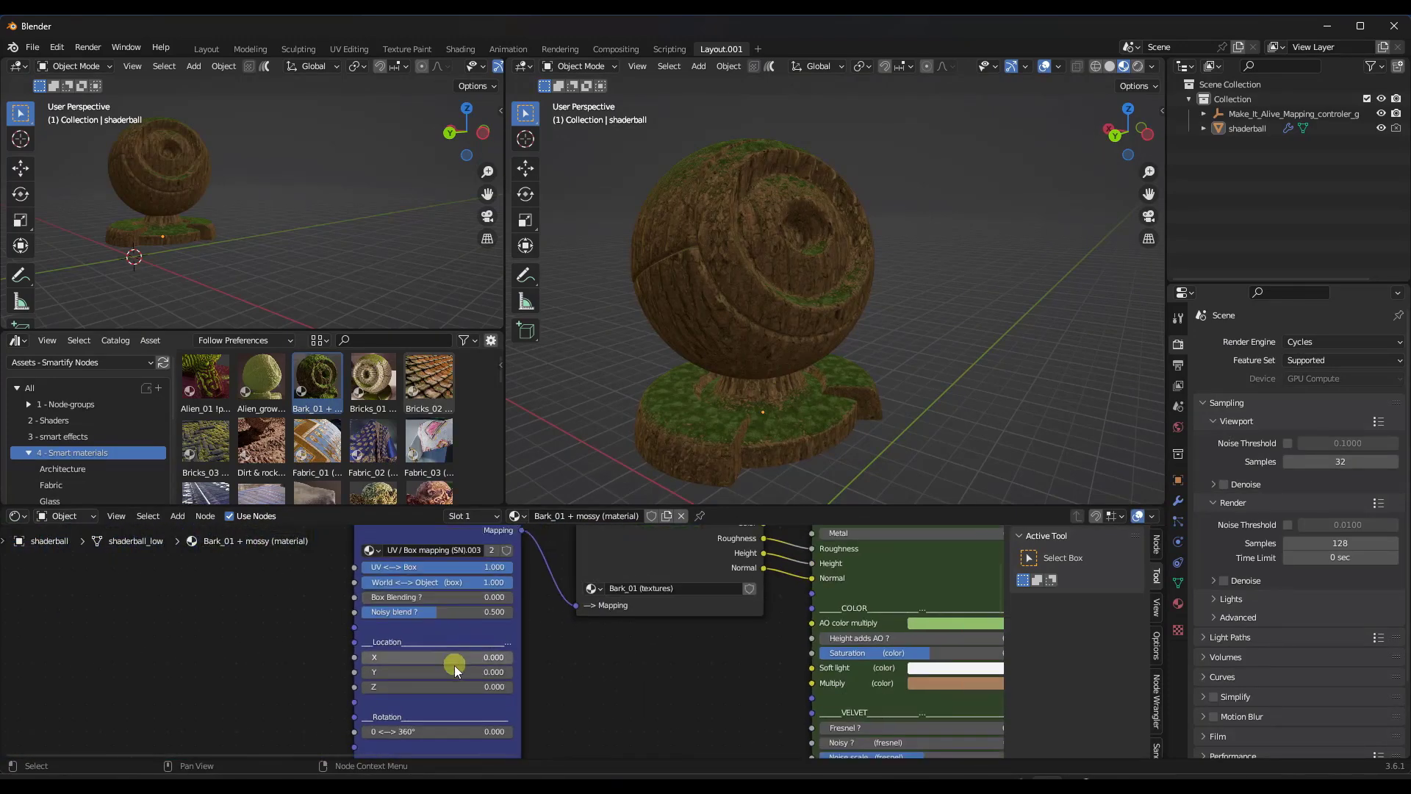
{"action": "scroll", "coordinate": [453, 677], "scroll_direction": "down", "scroll_amount": 1}
{"action": "middle_click_drag", "start_coordinate": [455, 696], "coordinate": [451, 578]}
{"action": "scroll", "coordinate": [427, 627], "scroll_direction": "up", "scroll_amount": 6}
{"action": "left_click_drag", "start_coordinate": [395, 651], "coordinate": [433, 654]}
{"action": "mouse_move", "coordinate": [788, 473]}
{"action": "left_mouse_down"}
{"action": "mouse_move", "coordinate": [734, 472]}
{"action": "mouse_move", "coordinate": [796, 463]}
{"action": "left_mouse_up"}
On the bark material's mossy effect node, set Noisy to 0.684, Facing ON to 1.007 and Facing OFF to 0.122
{"action": "scroll", "coordinate": [324, 594], "scroll_direction": "down", "scroll_amount": 11}
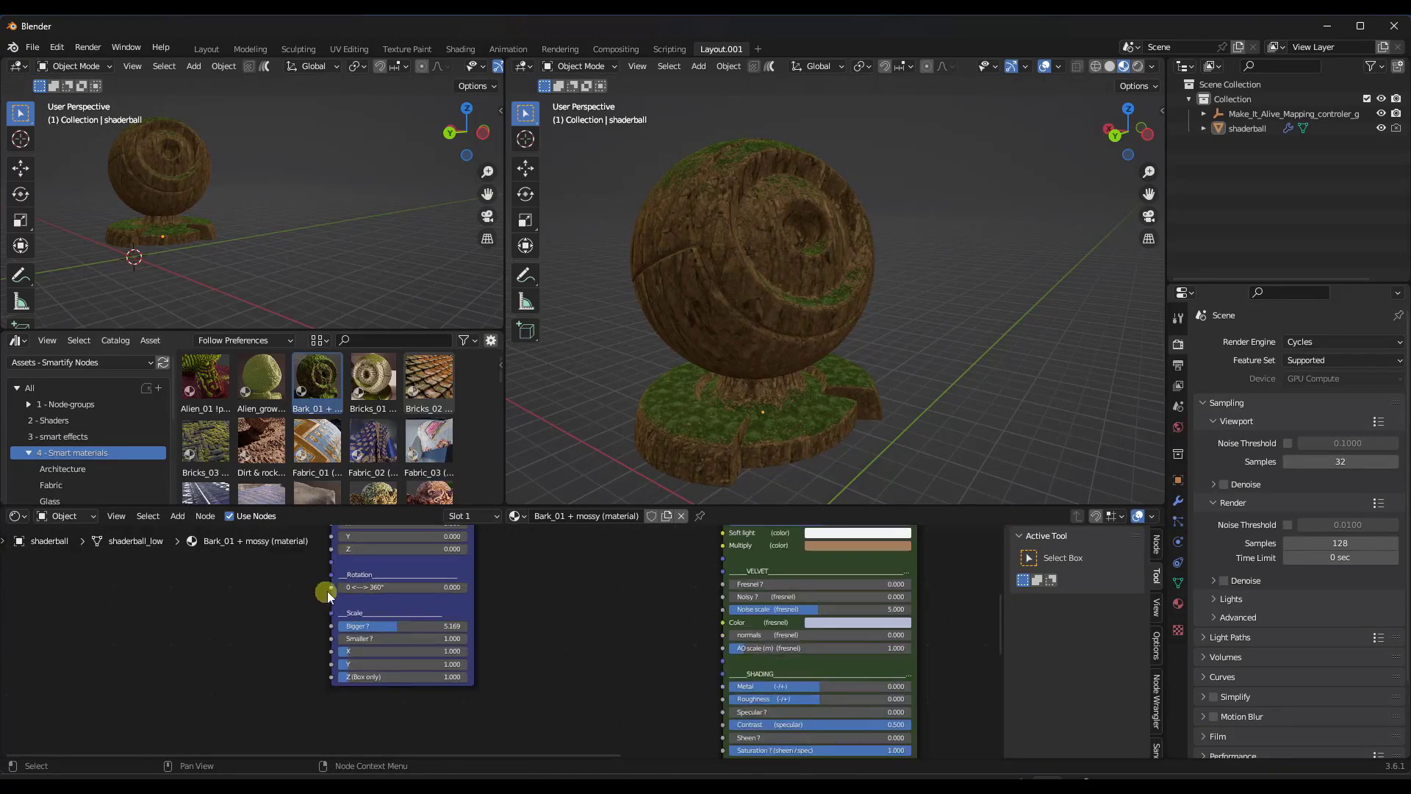
{"action": "middle_click_drag", "start_coordinate": [656, 603], "coordinate": [600, 600]}
{"action": "scroll", "coordinate": [493, 587], "scroll_direction": "up", "scroll_amount": 5}
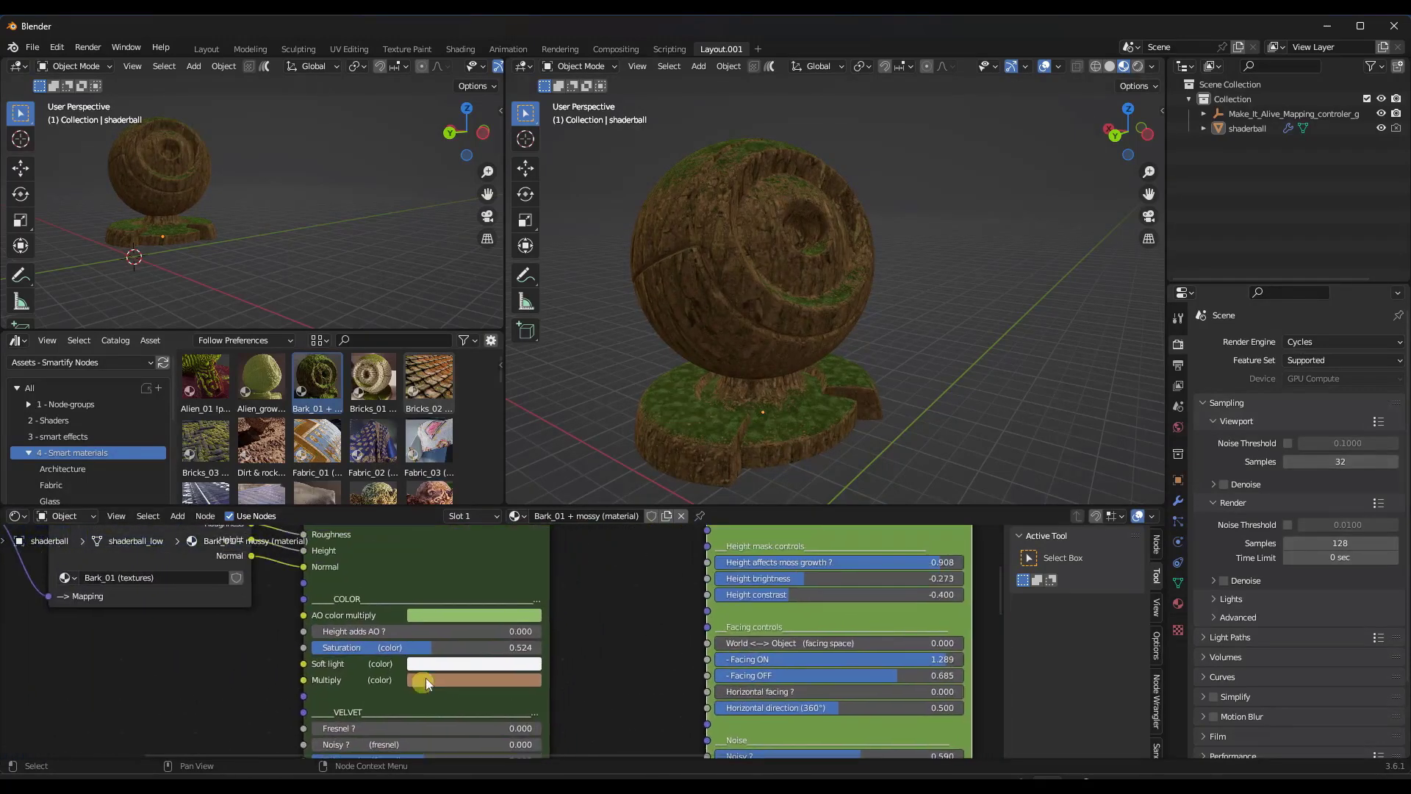
{"action": "scroll", "coordinate": [413, 645], "scroll_direction": "up", "scroll_amount": 1}
{"action": "scroll", "coordinate": [425, 622], "scroll_direction": "down", "scroll_amount": 6}
{"action": "mouse_move", "coordinate": [436, 711]}
{"action": "middle_mouse_down"}
{"action": "mouse_move", "coordinate": [422, 603]}
{"action": "mouse_move", "coordinate": [411, 691]}
{"action": "middle_mouse_up"}
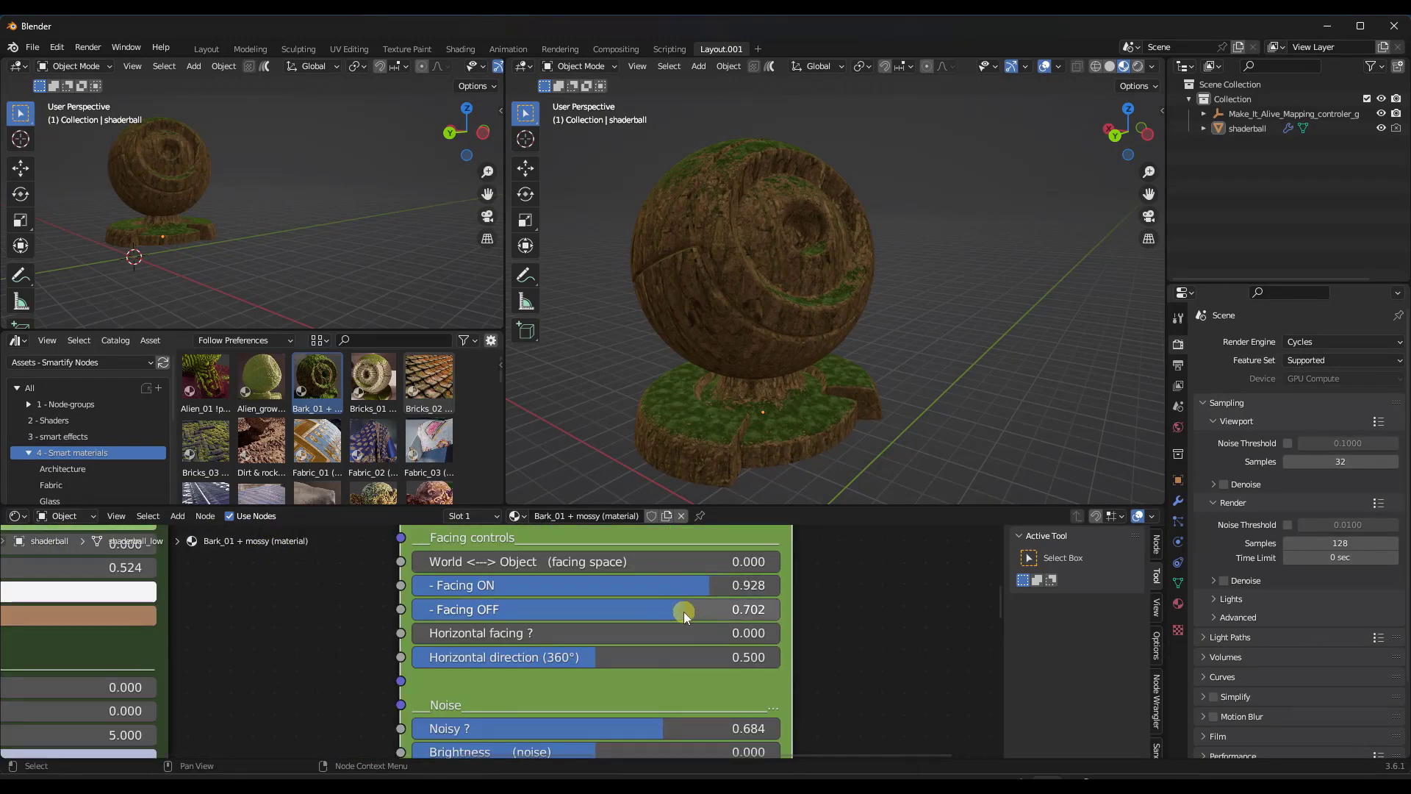
{"action": "mouse_move", "coordinate": [688, 610]}
{"action": "left_mouse_down"}
{"action": "mouse_move", "coordinate": [661, 426]}
{"action": "mouse_move", "coordinate": [635, 427]}
{"action": "mouse_move", "coordinate": [779, 407]}
{"action": "mouse_move", "coordinate": [684, 409]}
{"action": "mouse_move", "coordinate": [742, 412]}
{"action": "left_mouse_up"}
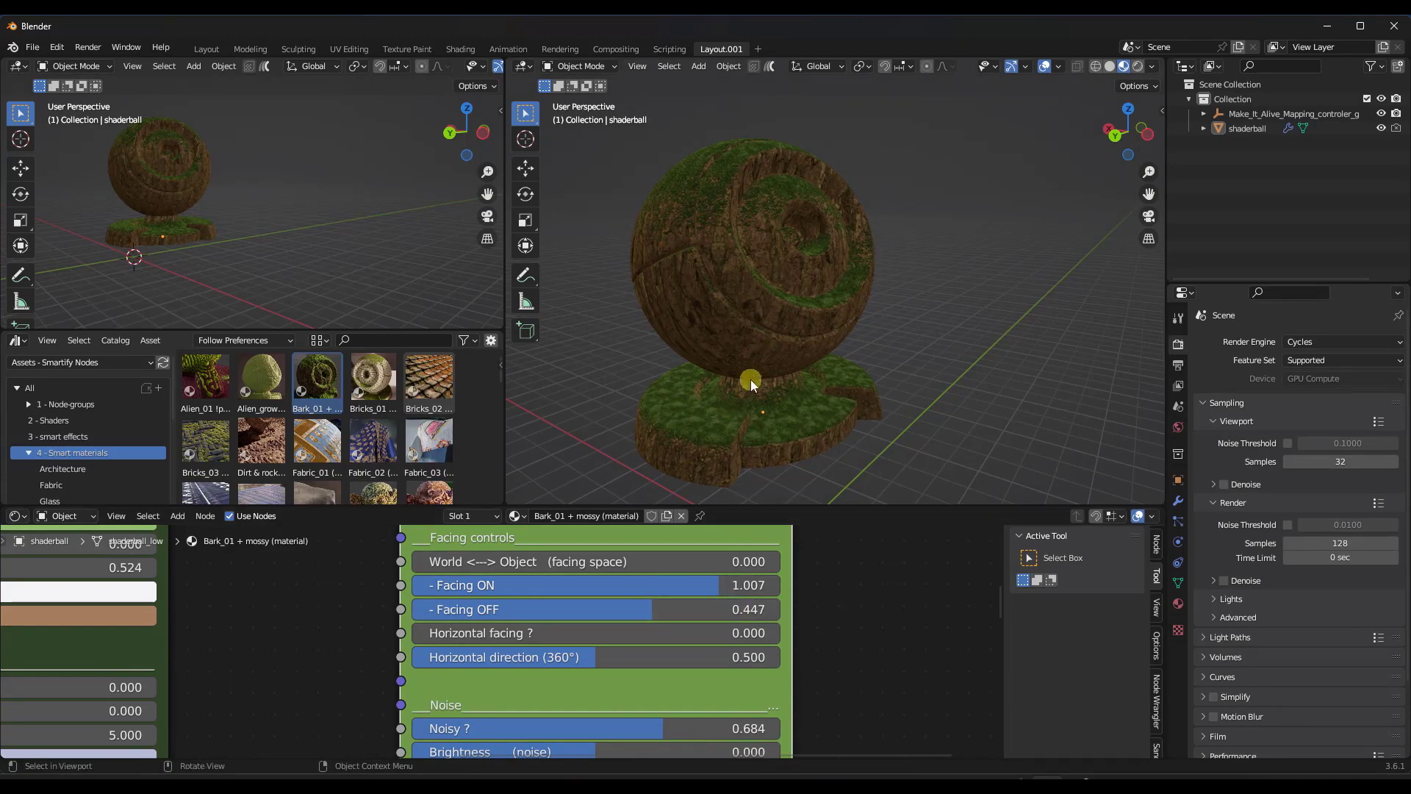
{"action": "scroll", "coordinate": [651, 615], "scroll_direction": "up", "scroll_amount": 1}
{"action": "left_click_drag", "start_coordinate": [647, 612], "coordinate": [586, 428]}
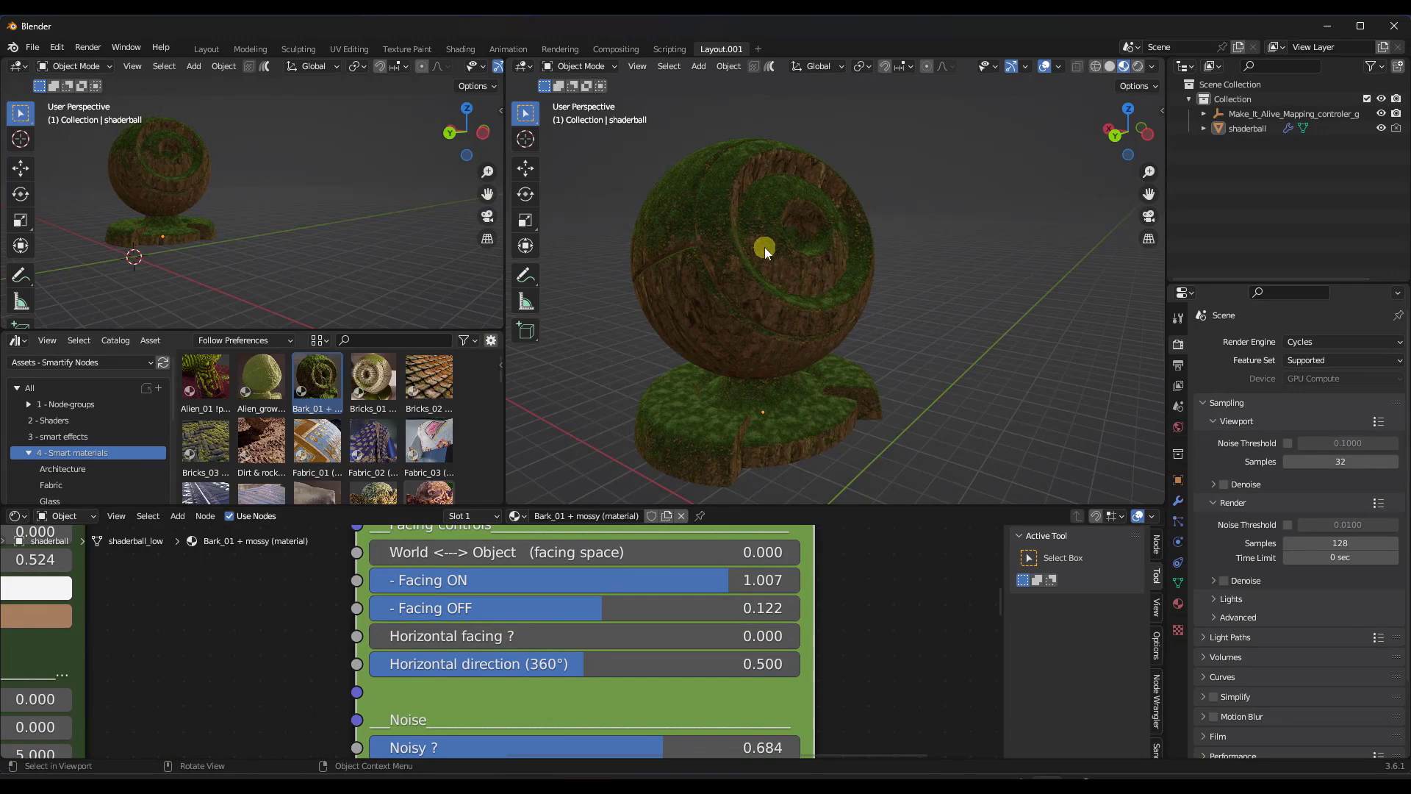
Set the mossy effect's Horizontal facing to 0.050 and Horizontal direction to 0.571, and check the moss on the shaderball
{"action": "left_click_drag", "start_coordinate": [535, 641], "coordinate": [544, 477]}
{"action": "left_click_drag", "start_coordinate": [594, 666], "coordinate": [626, 666]}
{"action": "middle_click_drag", "start_coordinate": [677, 588], "coordinate": [627, 616]}
{"action": "scroll", "coordinate": [776, 211], "scroll_direction": "down", "scroll_amount": 4}
{"action": "mouse_move", "coordinate": [777, 210]}
{"action": "middle_mouse_down"}
{"action": "mouse_move", "coordinate": [685, 240]}
{"action": "mouse_move", "coordinate": [800, 244]}
{"action": "mouse_move", "coordinate": [783, 220]}
{"action": "mouse_move", "coordinate": [841, 210]}
{"action": "mouse_move", "coordinate": [730, 205]}
{"action": "mouse_move", "coordinate": [800, 224]}
{"action": "middle_mouse_up"}
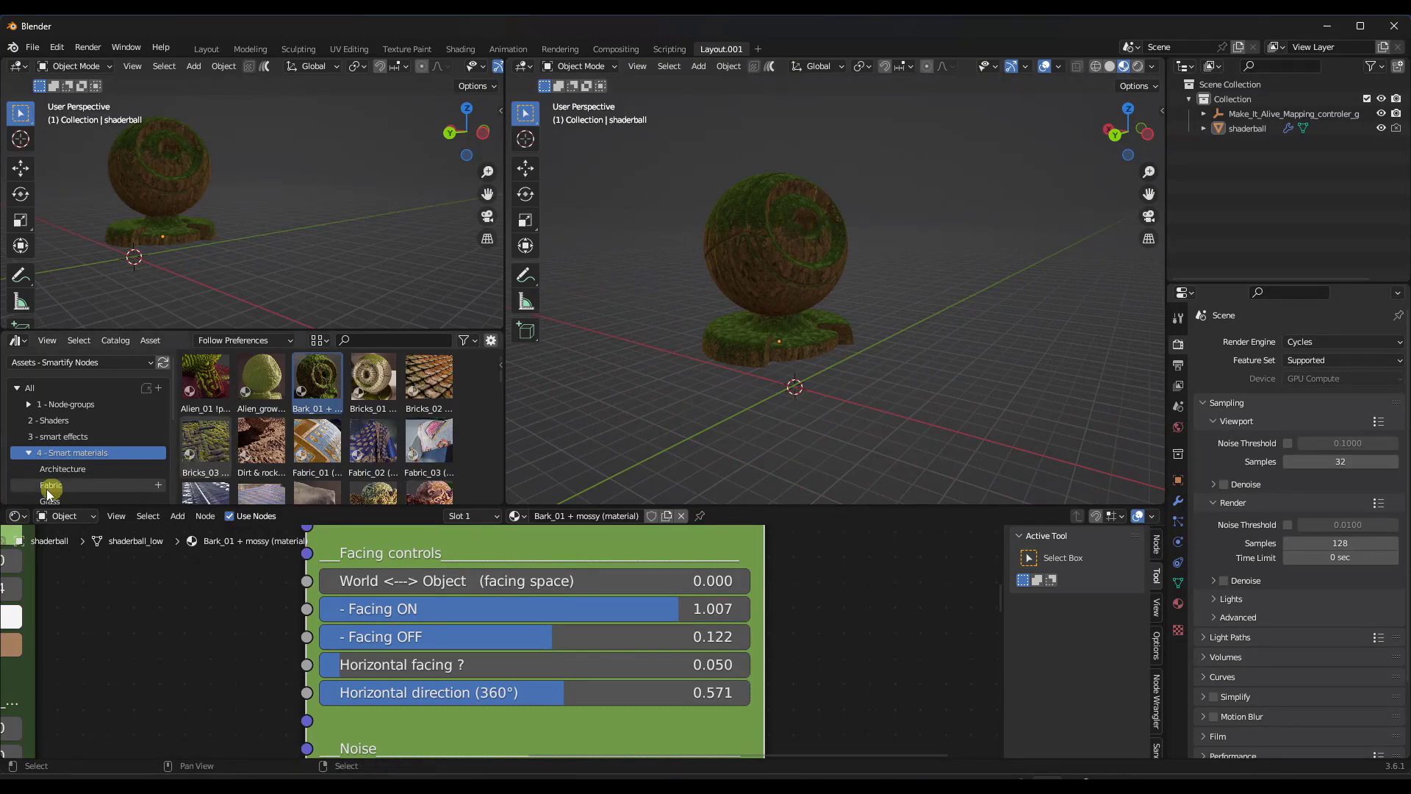
Look through the material previews in the 4 - Smart materials catalog of the Smartify Nodes library
{"action": "left_click", "coordinate": [28, 453]}
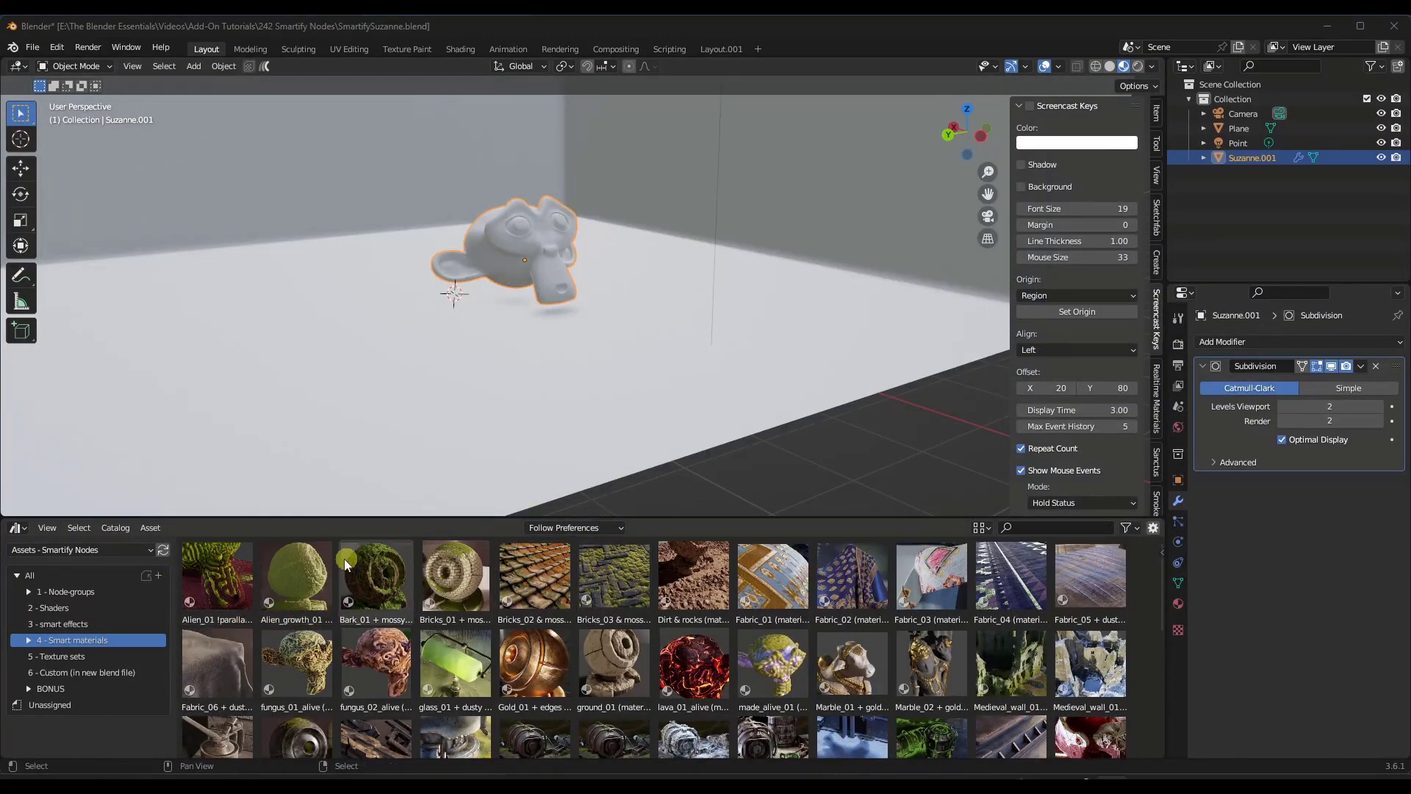
{"action": "scroll", "coordinate": [569, 687], "scroll_direction": "down", "scroll_amount": 5}
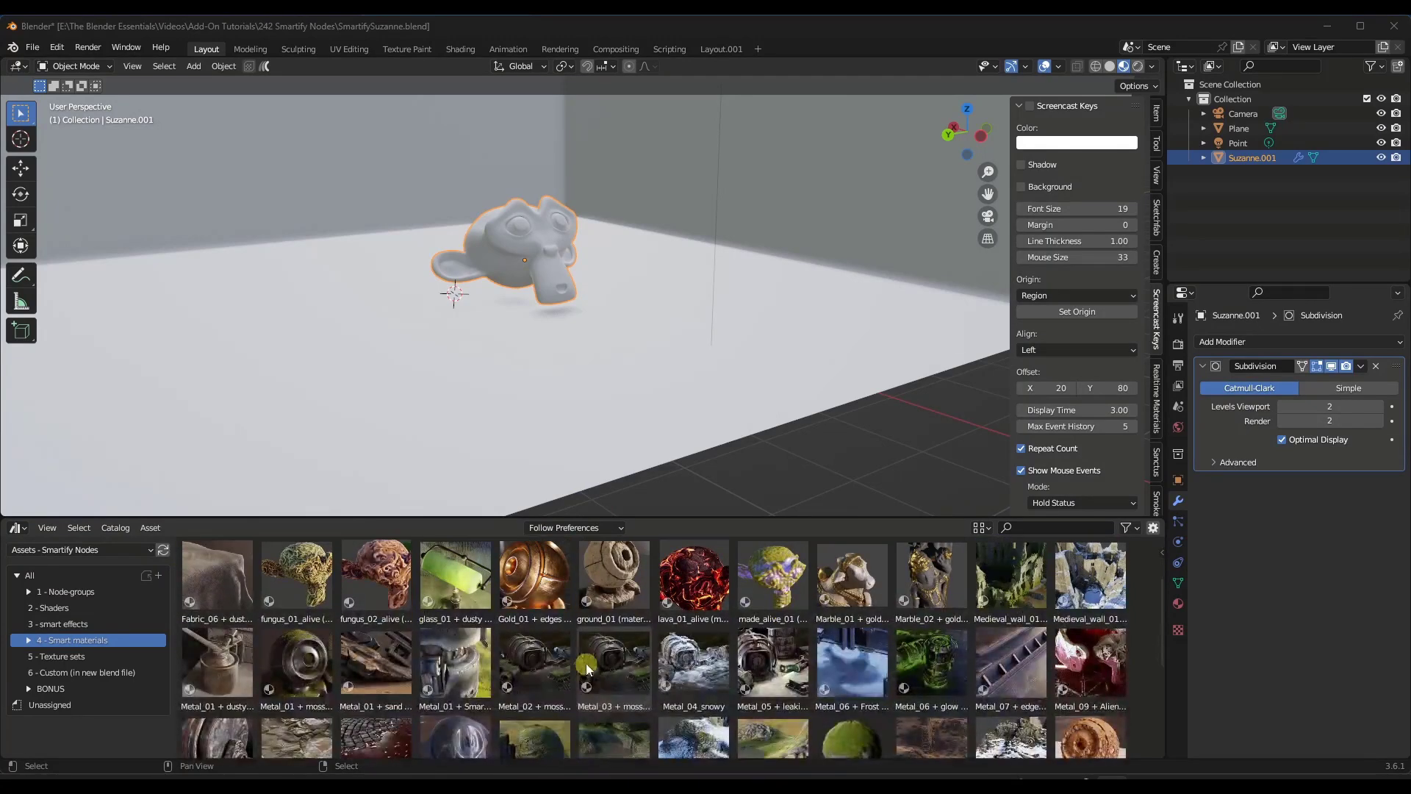
{"action": "scroll", "coordinate": [536, 641], "scroll_direction": "down", "scroll_amount": 1}
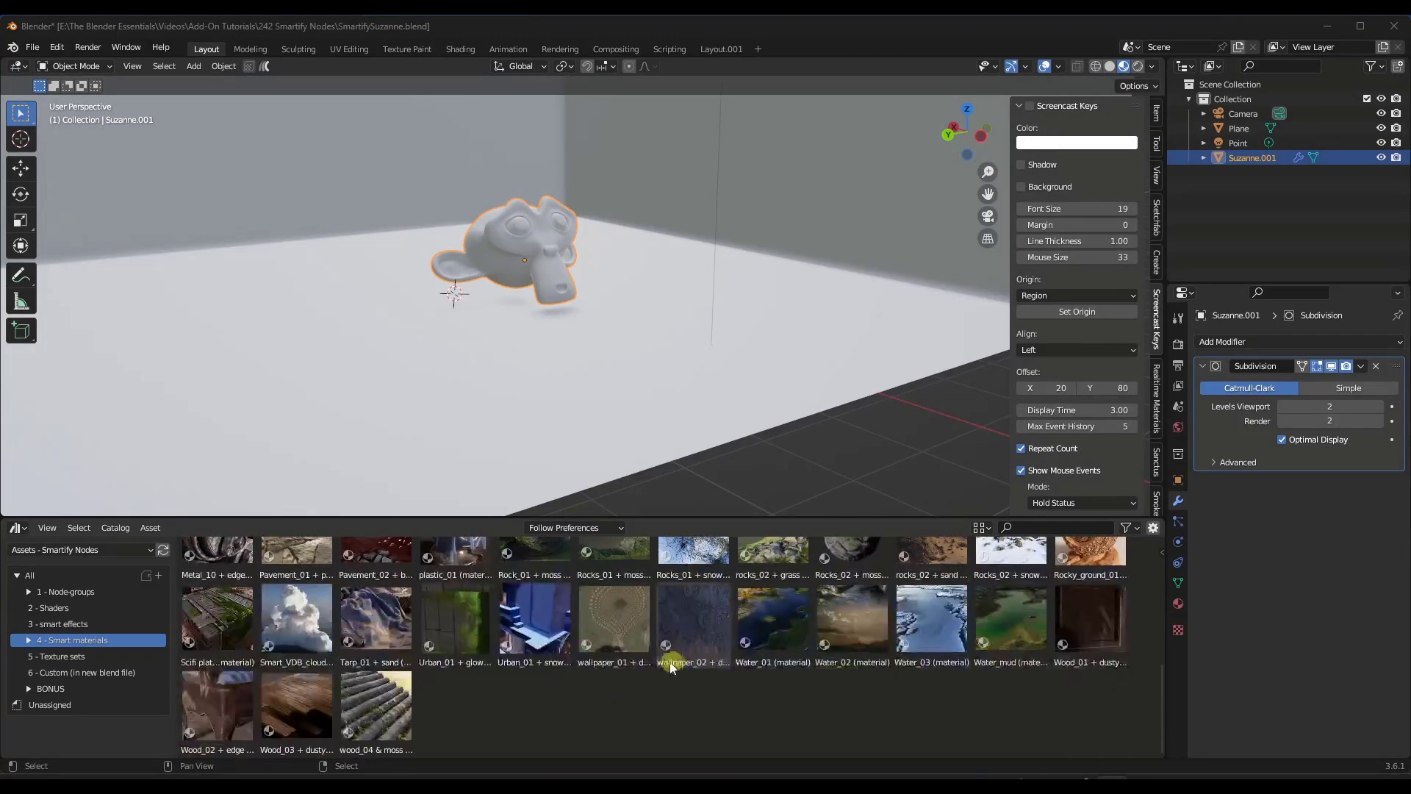
{"action": "scroll", "coordinate": [525, 643], "scroll_direction": "up", "scroll_amount": 4}
{"action": "scroll", "coordinate": [527, 644], "scroll_direction": "up", "scroll_amount": 2}
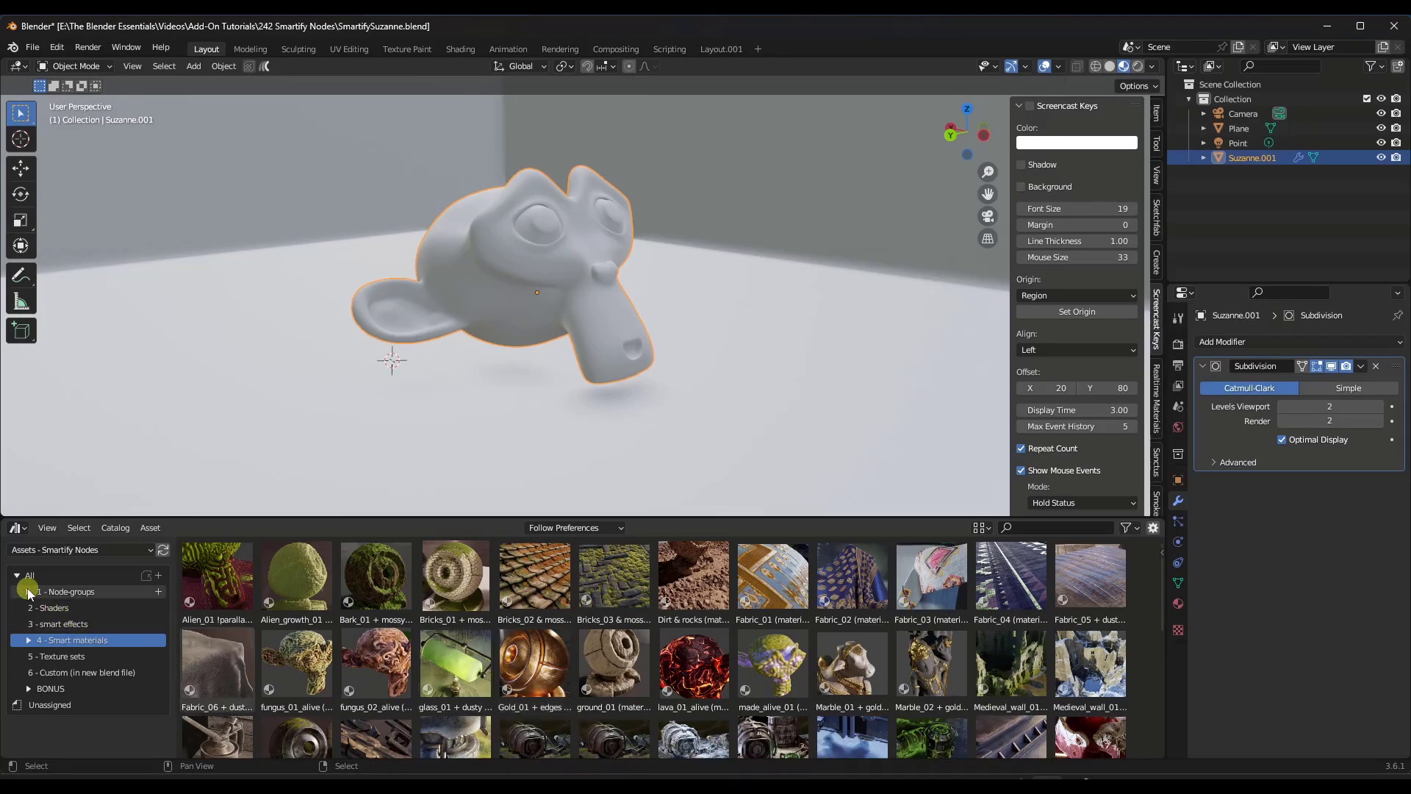
Examine the 1 - Node-groups catalog's subcategories, including ALL SMARTIFY NODES, SMART SHADER, Masks and Mixers
{"action": "left_click", "coordinate": [28, 592]}
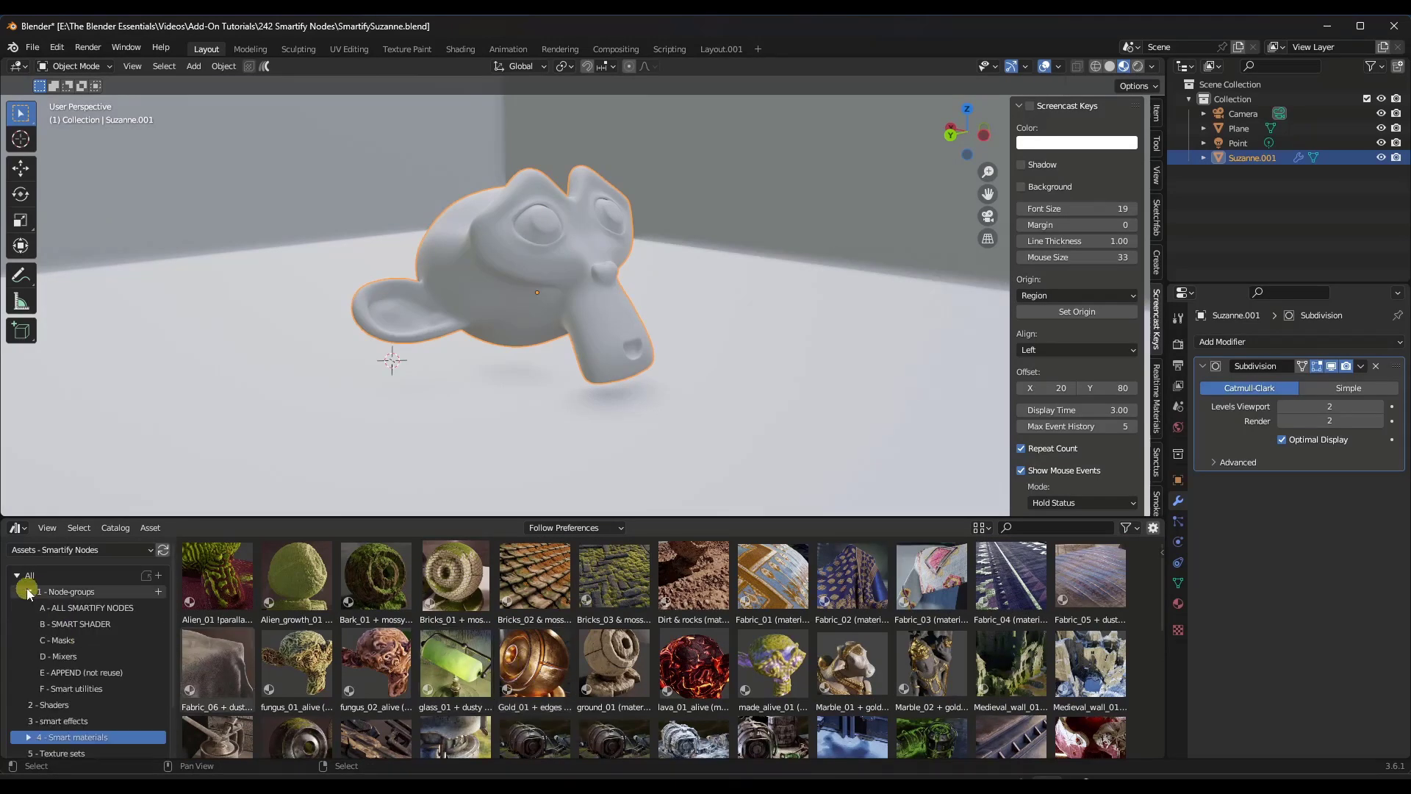
{"action": "left_click", "coordinate": [77, 604]}
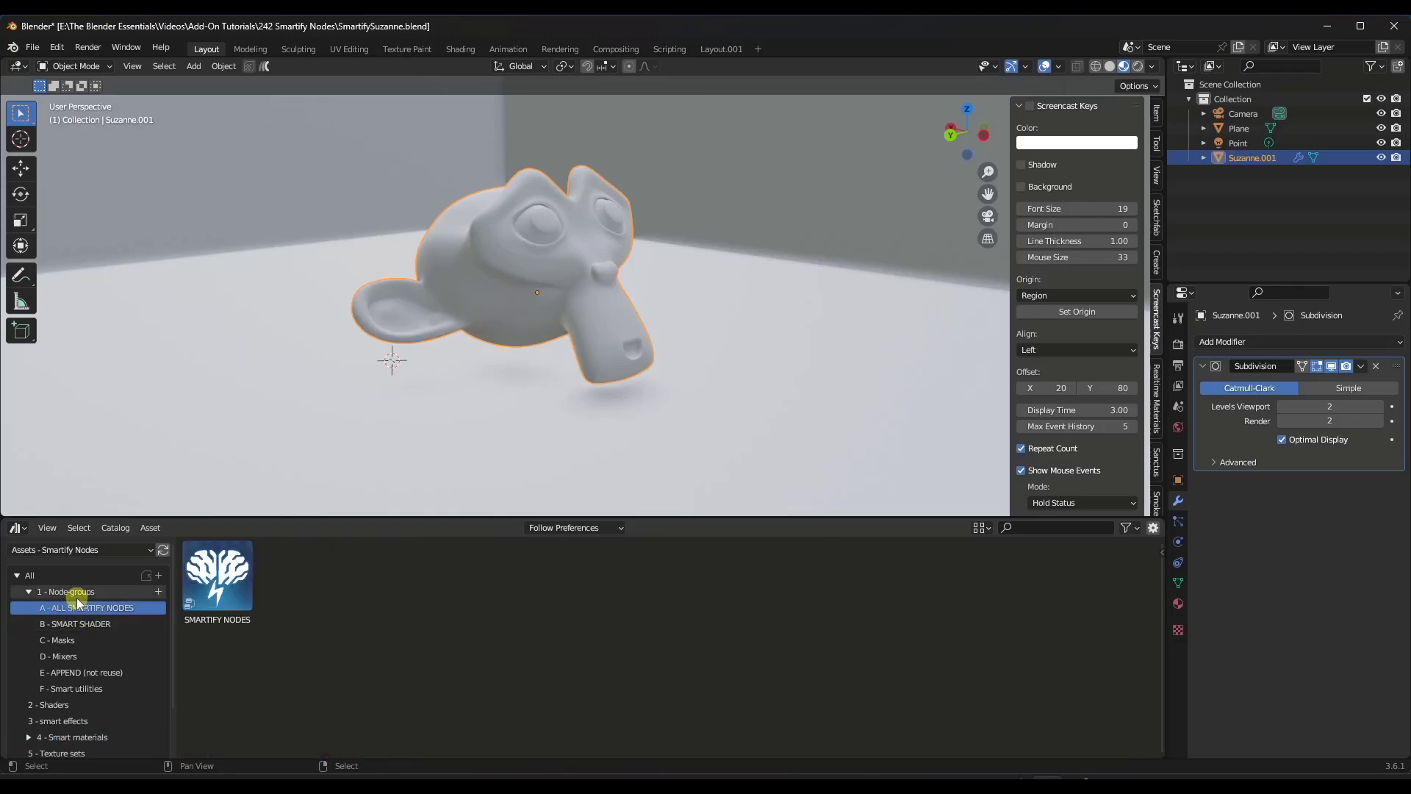
{"action": "left_click", "coordinate": [82, 624]}
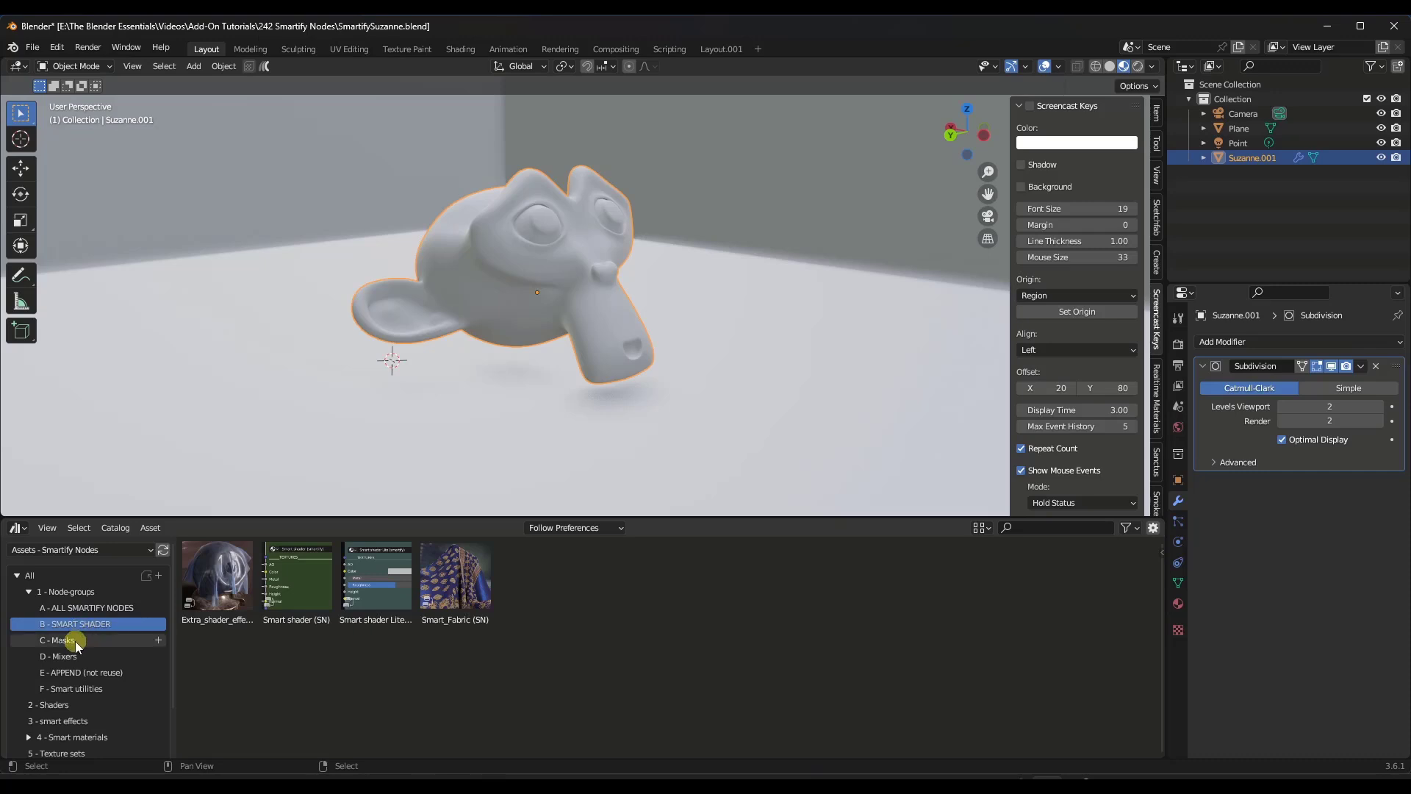
{"action": "left_click", "coordinate": [75, 641]}
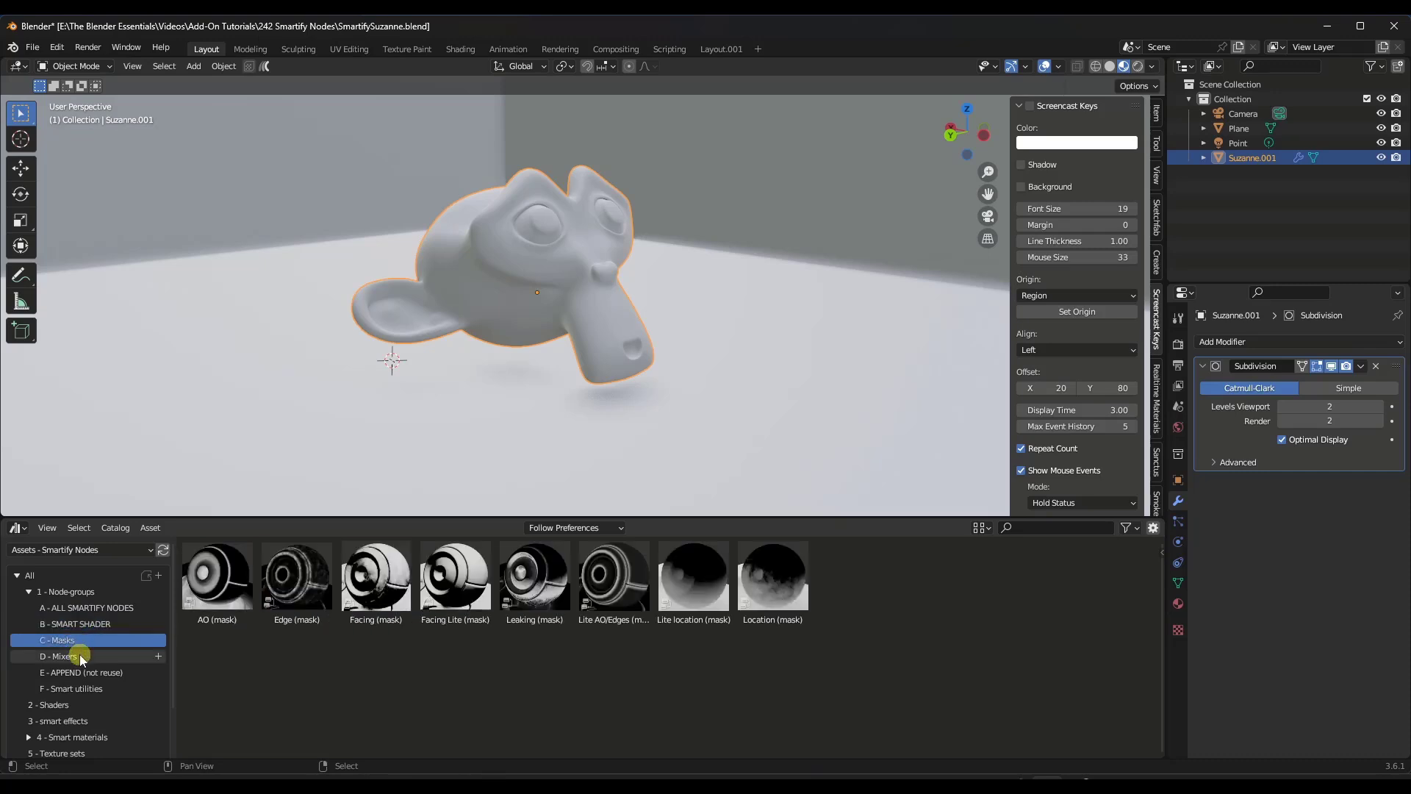
{"action": "left_click", "coordinate": [79, 655]}
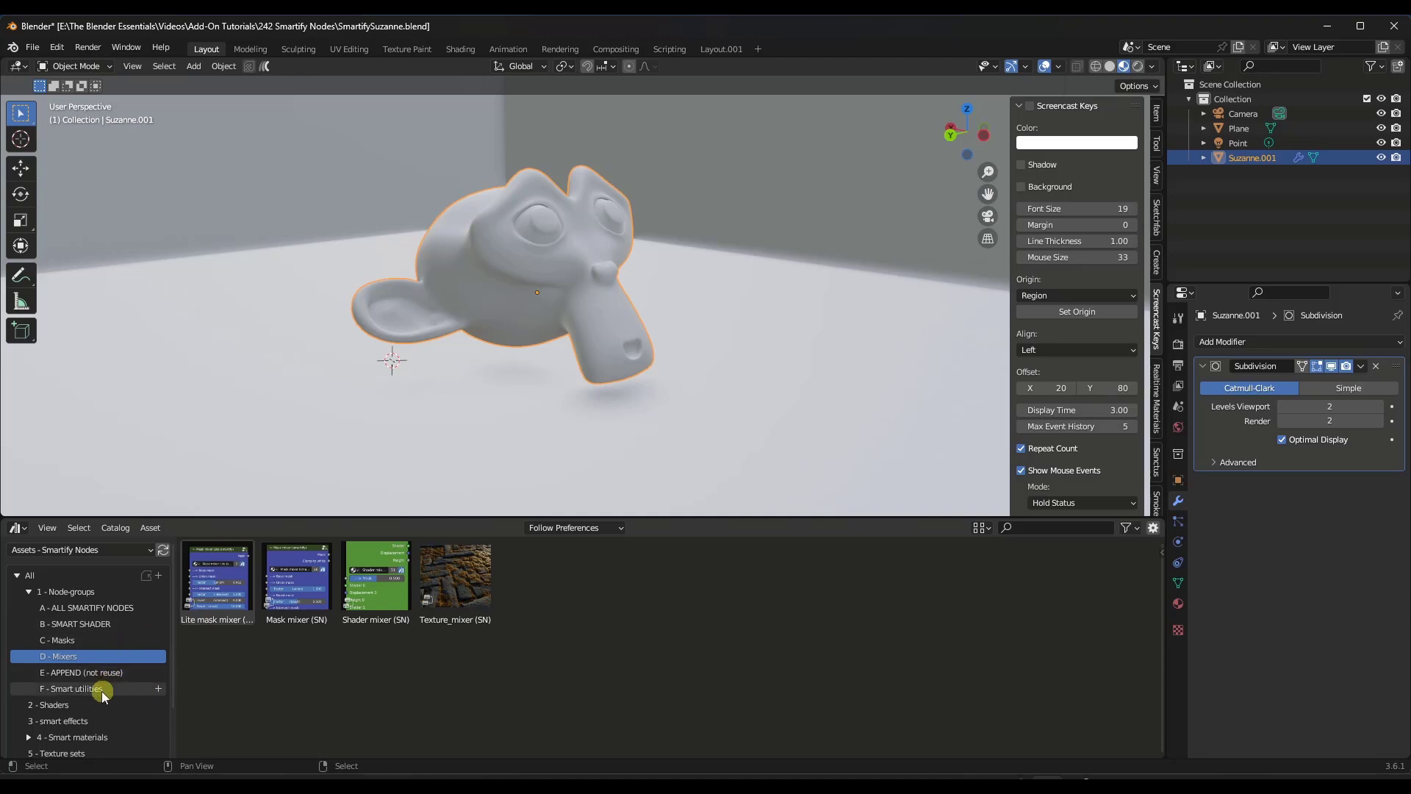
{"action": "left_click", "coordinate": [73, 624]}
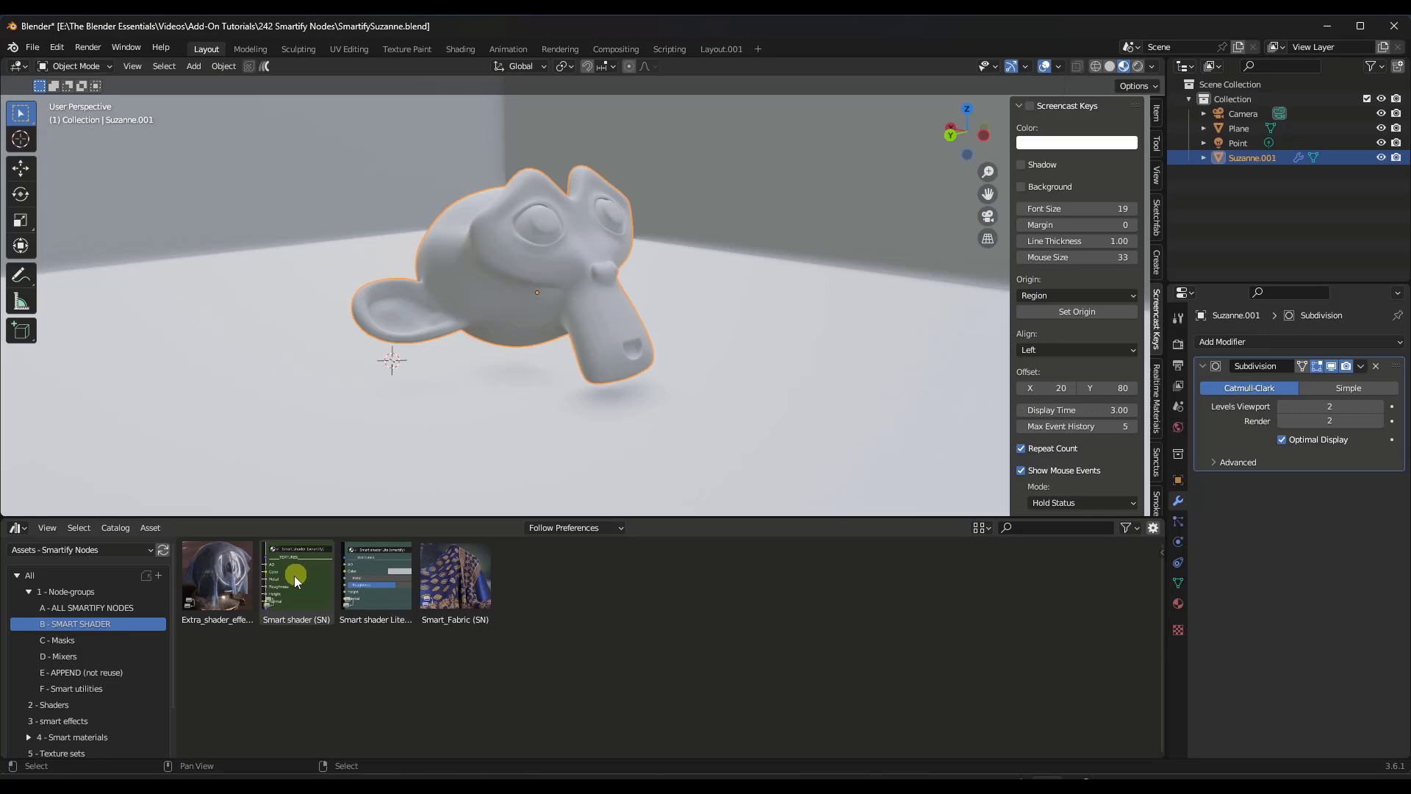
{"action": "left_click", "coordinate": [64, 642]}
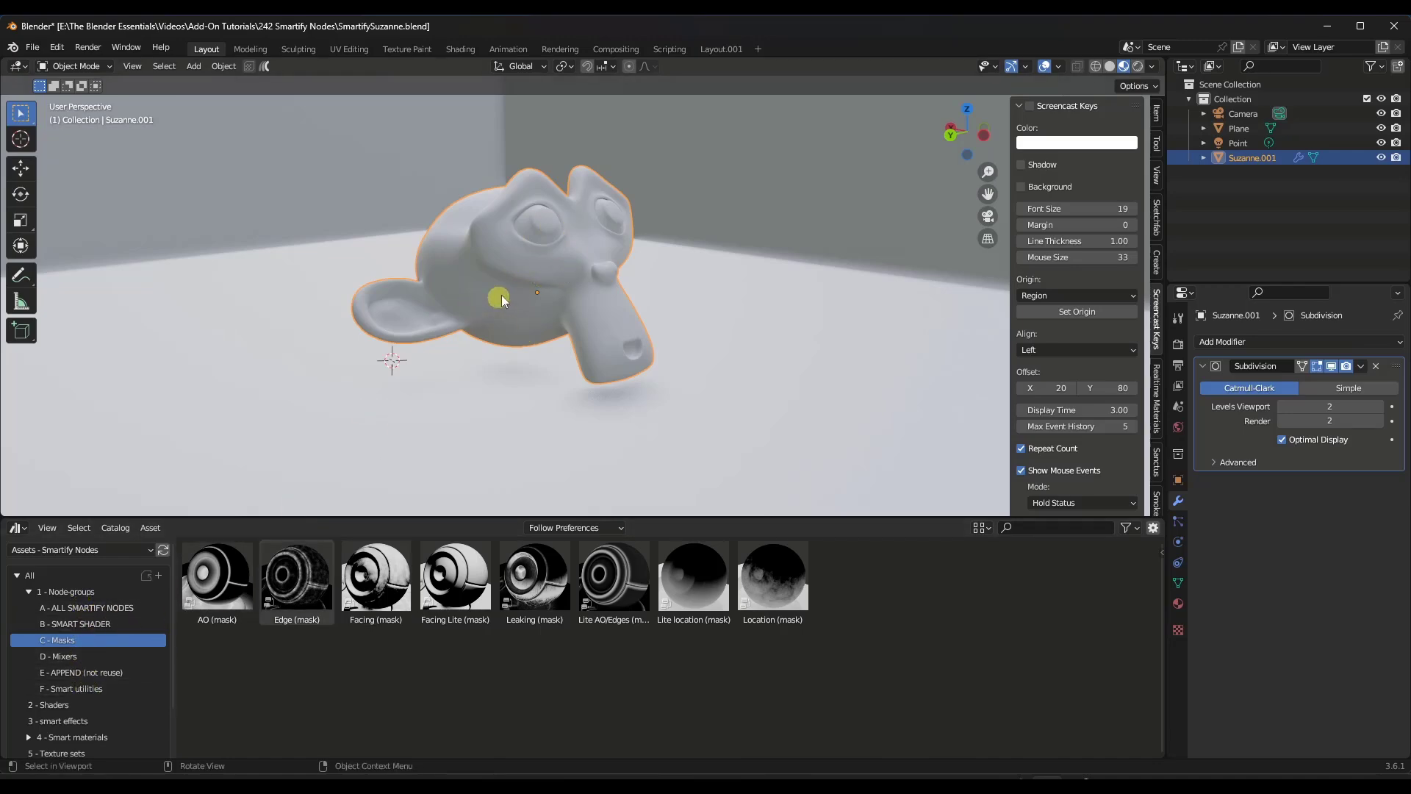
Switch to the Layout.001 workspace and show the B - SMART SHADER node groups in the asset library
{"action": "left_click", "coordinate": [722, 49]}
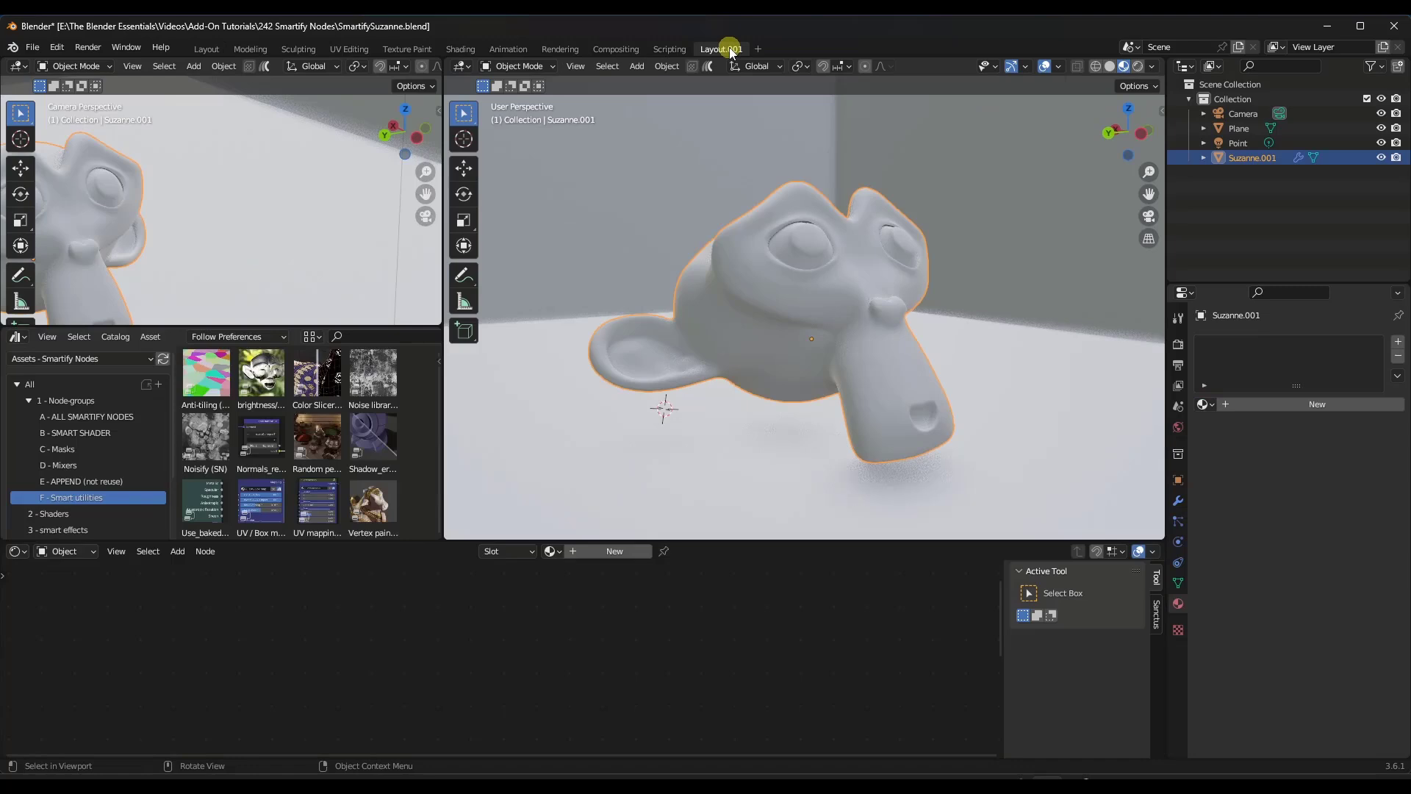
{"action": "middle_click_drag", "start_coordinate": [914, 324], "coordinate": [921, 321]}
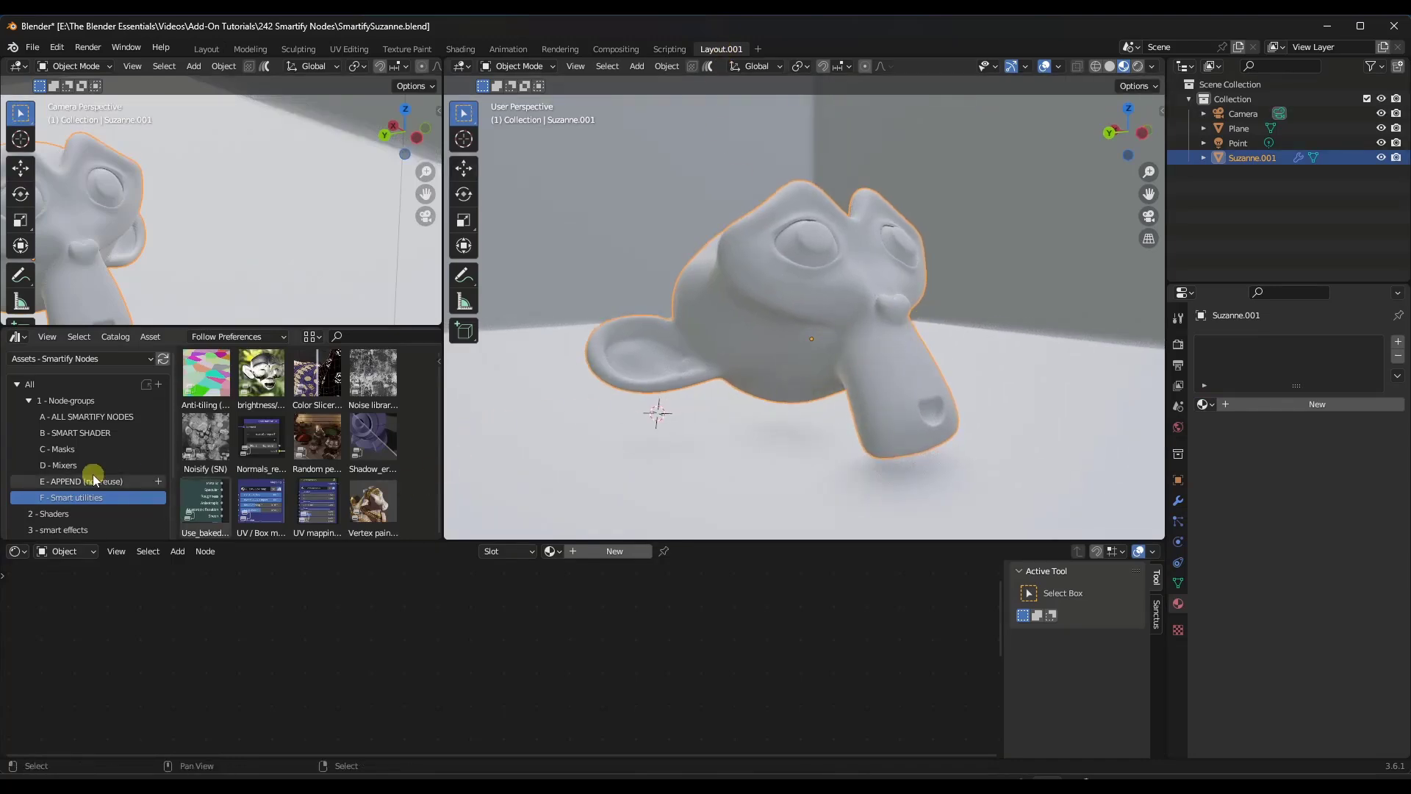
{"action": "scroll", "coordinate": [88, 475], "scroll_direction": "down", "scroll_amount": 2}
{"action": "scroll", "coordinate": [99, 482], "scroll_direction": "up", "scroll_amount": 2}
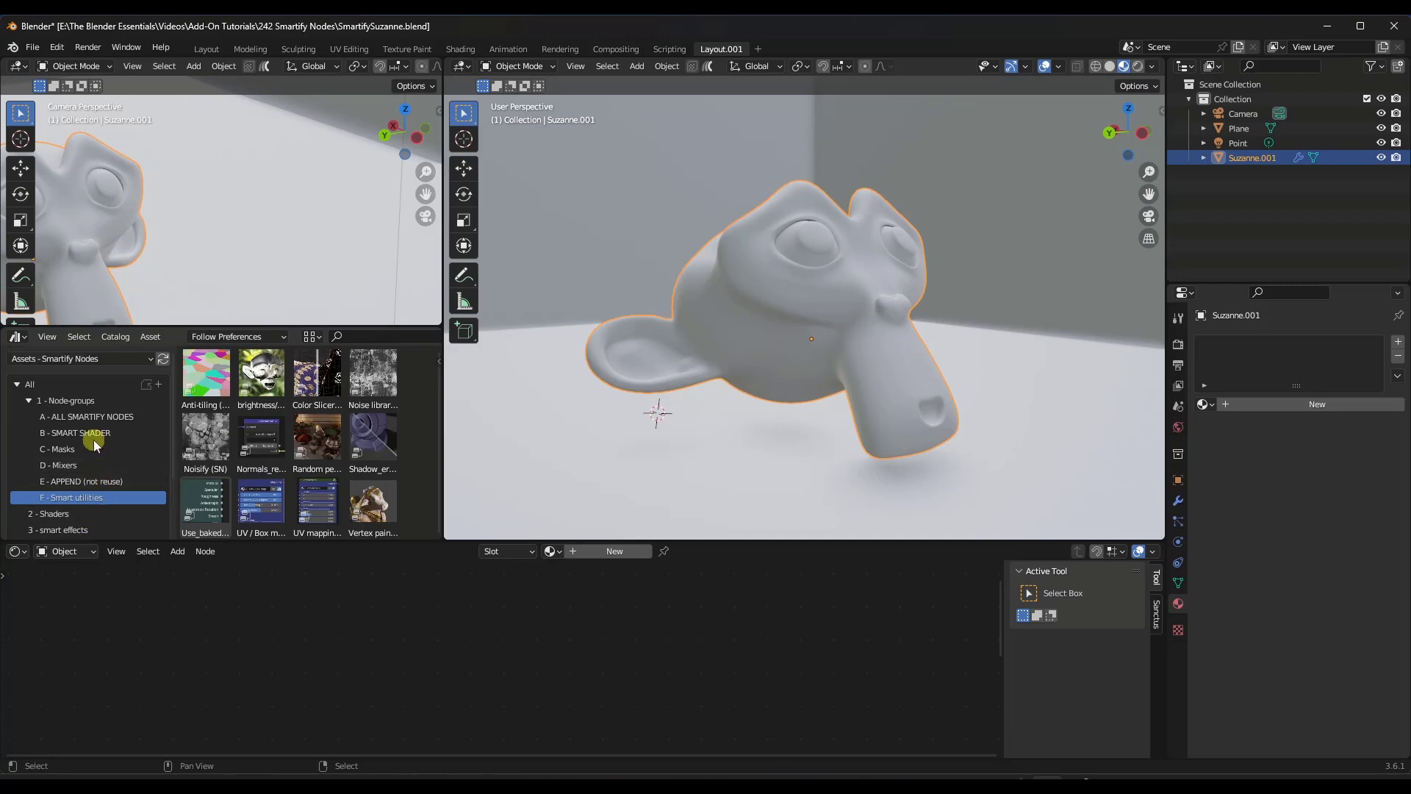
{"action": "left_click", "coordinate": [93, 434]}
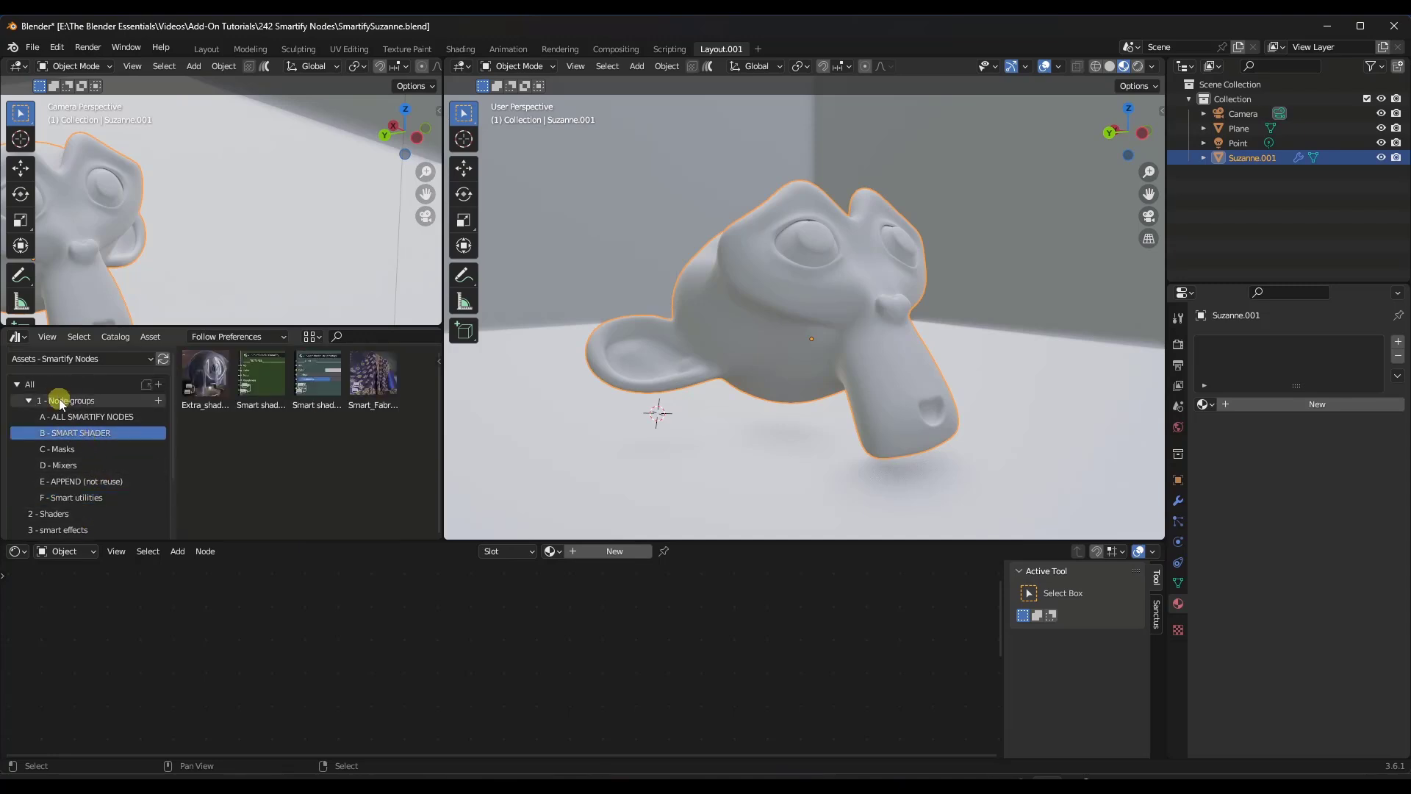
Create a new material on the Suzanne model and delete its Principled BSDF node
{"action": "left_click_drag", "start_coordinate": [267, 373], "coordinate": [478, 580]}
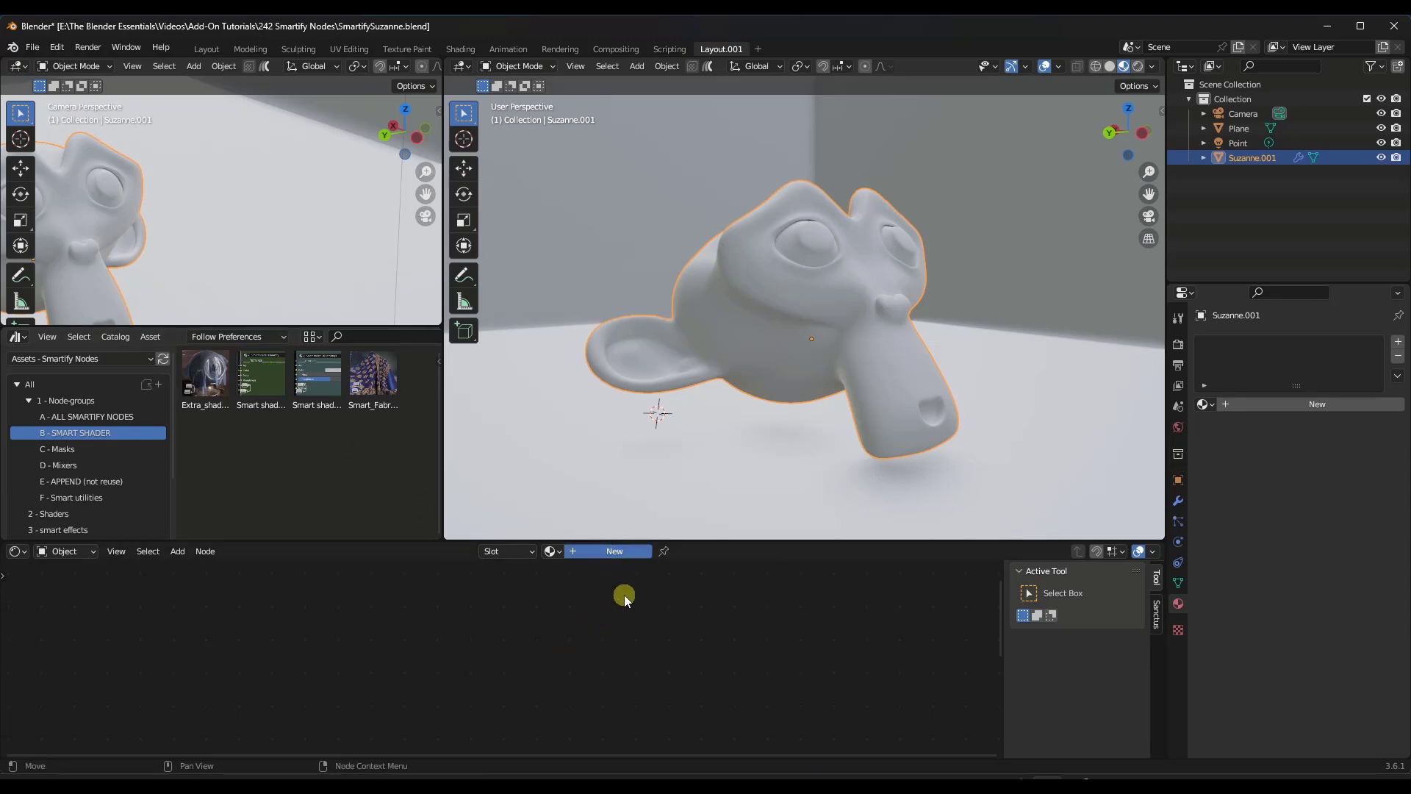
{"action": "scroll", "coordinate": [459, 616], "scroll_direction": "down", "scroll_amount": 8}
{"action": "middle_click_drag", "start_coordinate": [432, 616], "coordinate": [501, 742]}
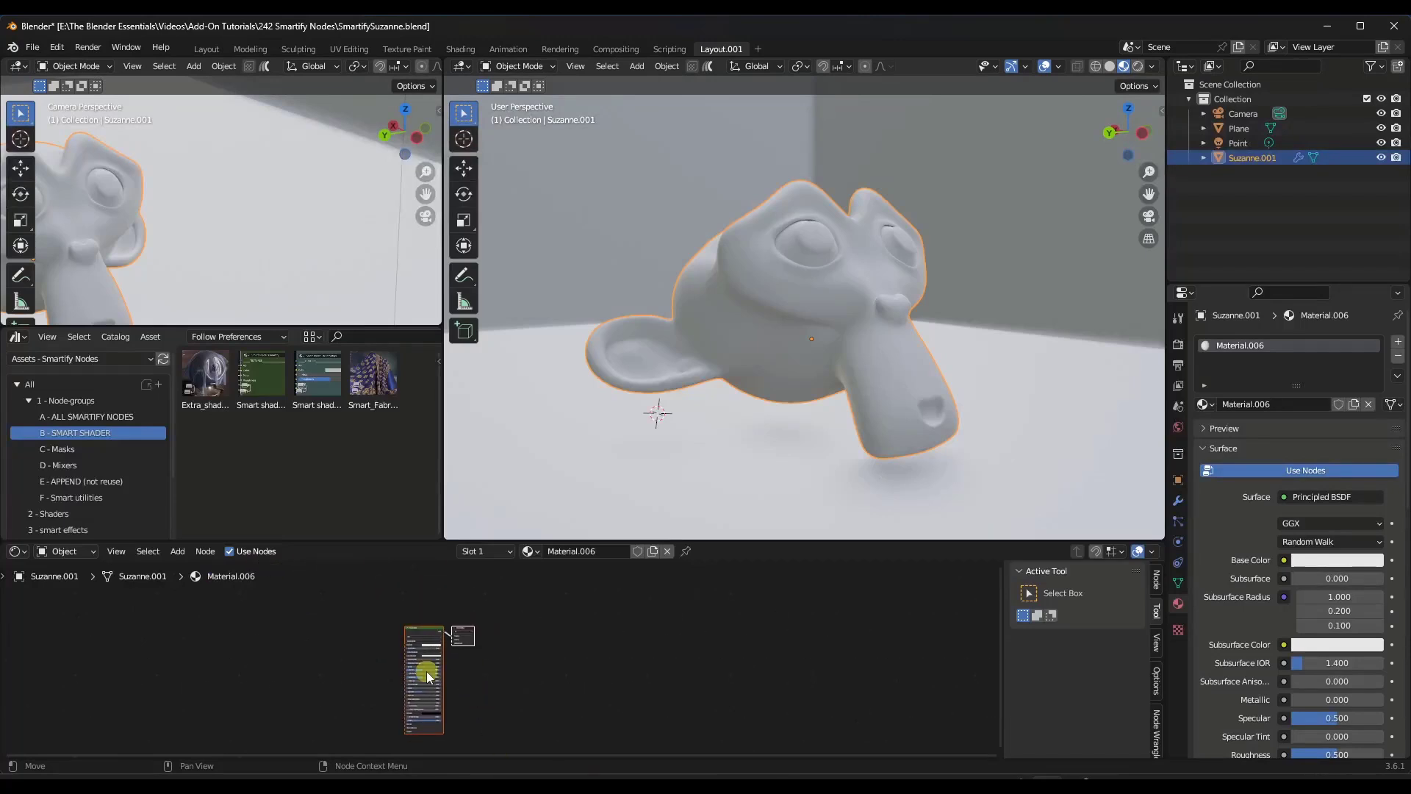
{"action": "middle_click_drag", "start_coordinate": [426, 672], "coordinate": [469, 644]}
{"action": "scroll", "coordinate": [469, 625], "scroll_direction": "up", "scroll_amount": 6}
{"action": "left_click", "coordinate": [477, 596]}
{"action": "key", "text": "x"}
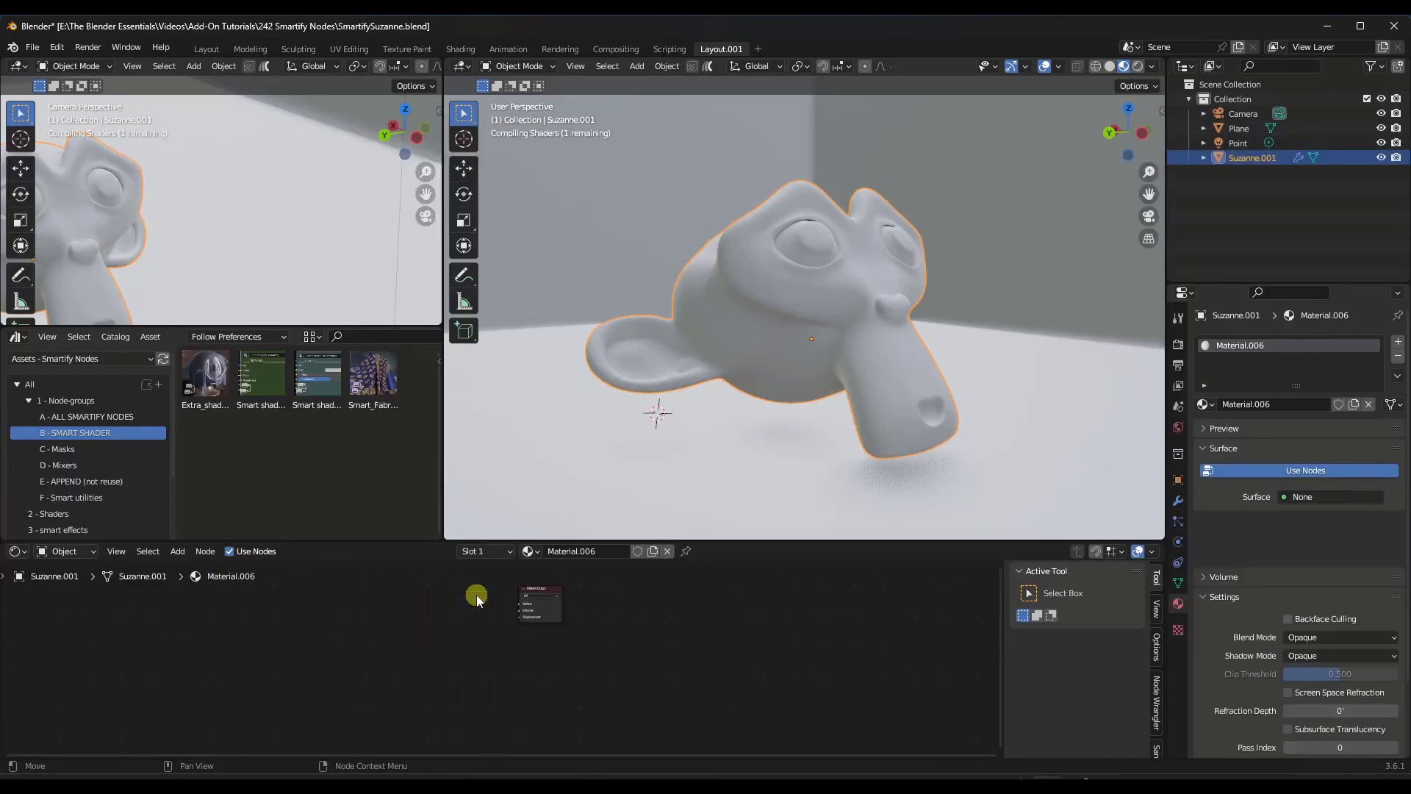
Add the Smart shader (SN) node group to Suzanne's material and connect its Shader output to the Material Output's Surface
{"action": "left_click_drag", "start_coordinate": [264, 377], "coordinate": [435, 621]}
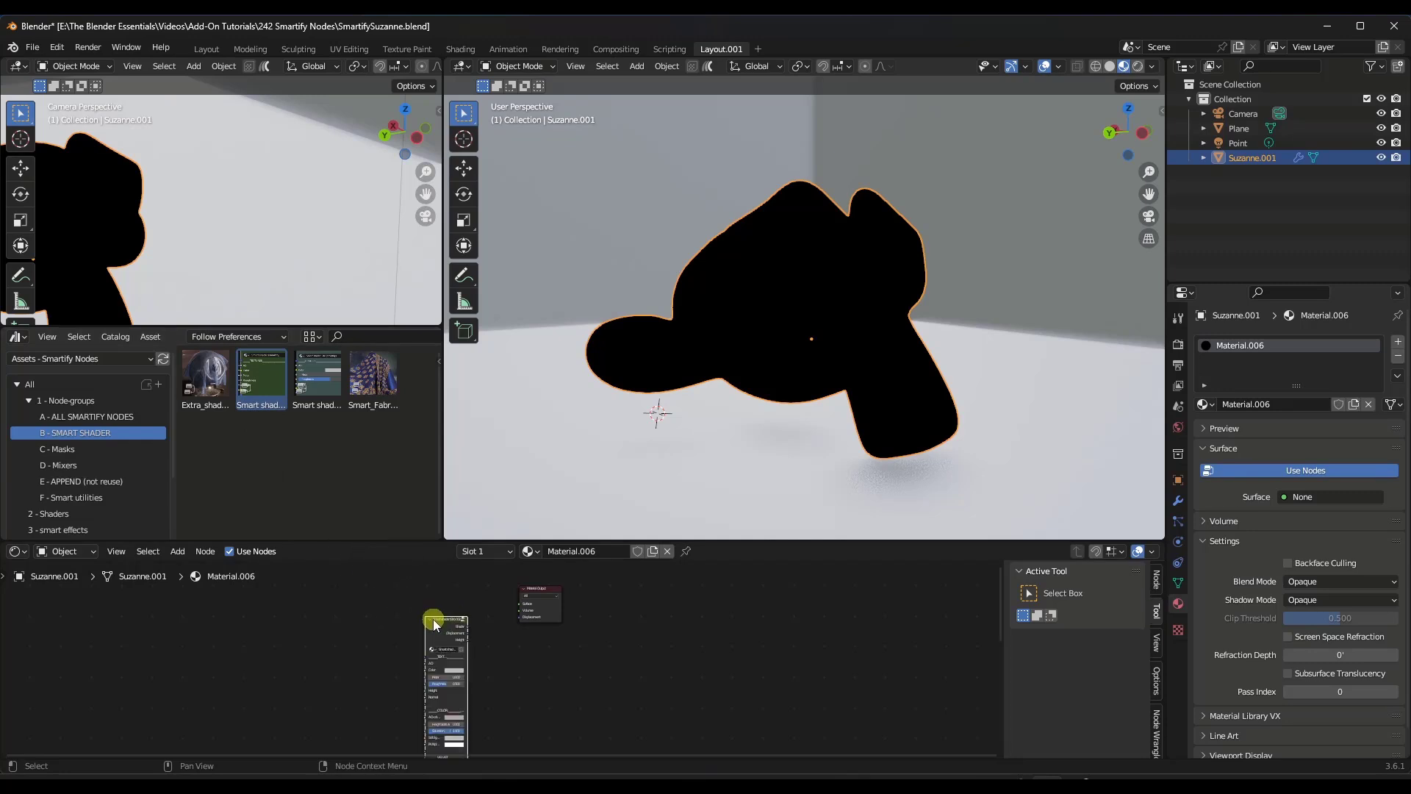
{"action": "left_click", "coordinate": [476, 601]}
{"action": "scroll", "coordinate": [477, 602], "scroll_direction": "up", "scroll_amount": 2}
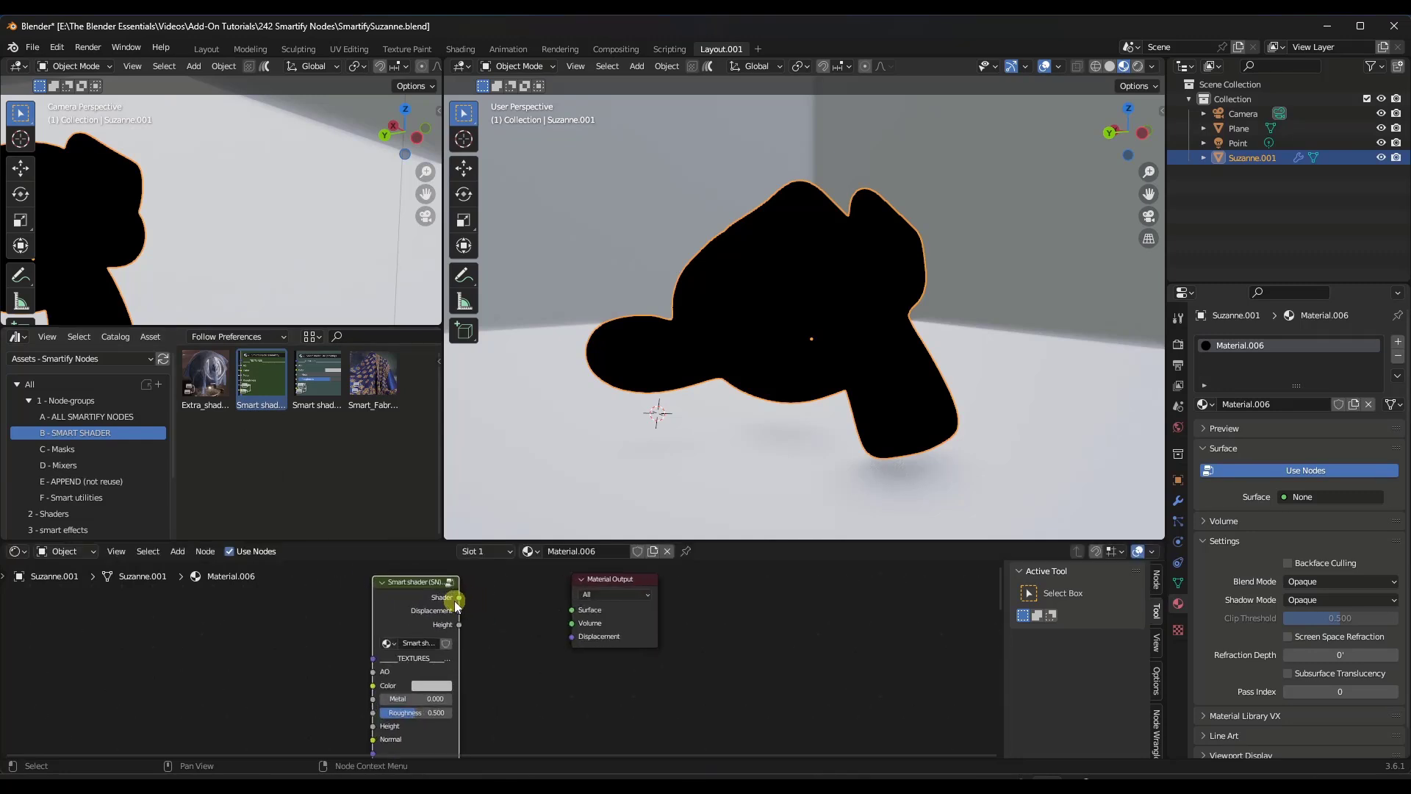
{"action": "left_click_drag", "start_coordinate": [459, 597], "coordinate": [573, 610]}
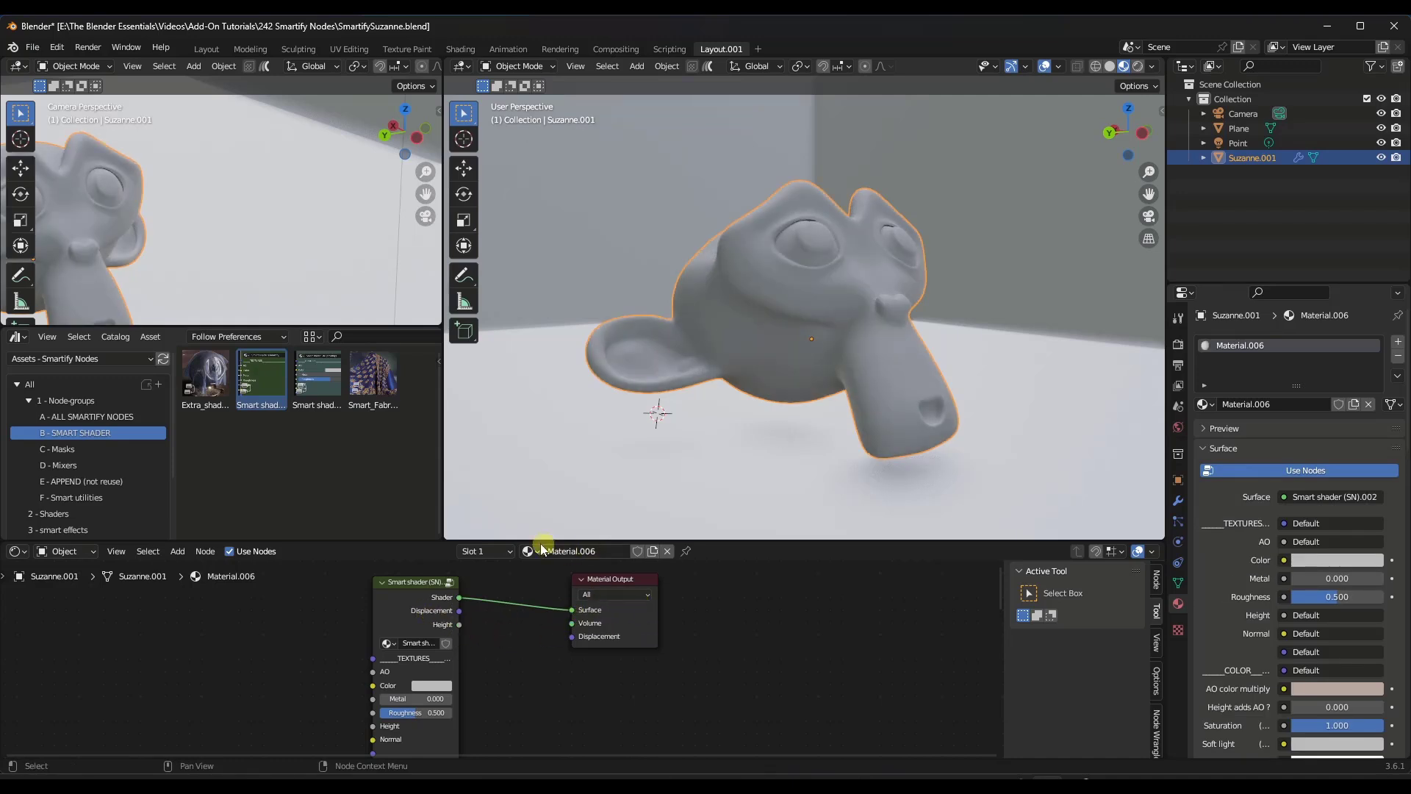
Enlarge the node editor area and examine the Smart shader node's sections, such as TEXTURES, COLOR and VELVET
{"action": "left_click_drag", "start_coordinate": [528, 539], "coordinate": [529, 485]}
{"action": "scroll", "coordinate": [409, 660], "scroll_direction": "up", "scroll_amount": 1}
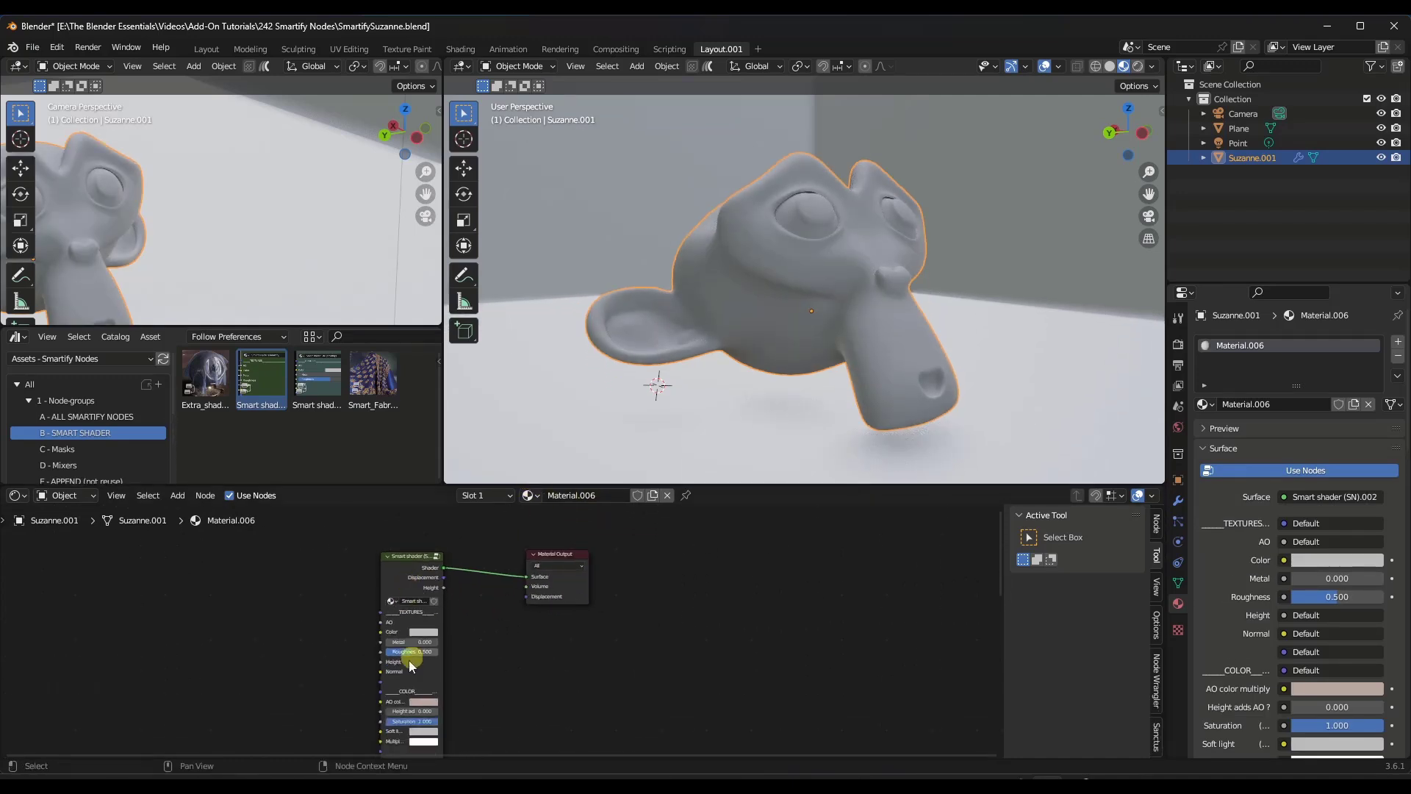
{"action": "middle_click_drag", "start_coordinate": [423, 719], "coordinate": [482, 623]}
{"action": "middle_click_drag", "start_coordinate": [473, 673], "coordinate": [482, 564]}
{"action": "middle_click_drag", "start_coordinate": [471, 648], "coordinate": [485, 575]}
{"action": "mouse_move", "coordinate": [490, 669]}
{"action": "middle_mouse_down"}
{"action": "mouse_move", "coordinate": [482, 589]}
{"action": "mouse_move", "coordinate": [492, 693]}
{"action": "middle_mouse_up"}
{"action": "scroll", "coordinate": [492, 612], "scroll_direction": "down", "scroll_amount": 5}
{"action": "middle_click_drag", "start_coordinate": [471, 585], "coordinate": [480, 630]}
{"action": "middle_click_drag", "start_coordinate": [503, 561], "coordinate": [502, 636]}
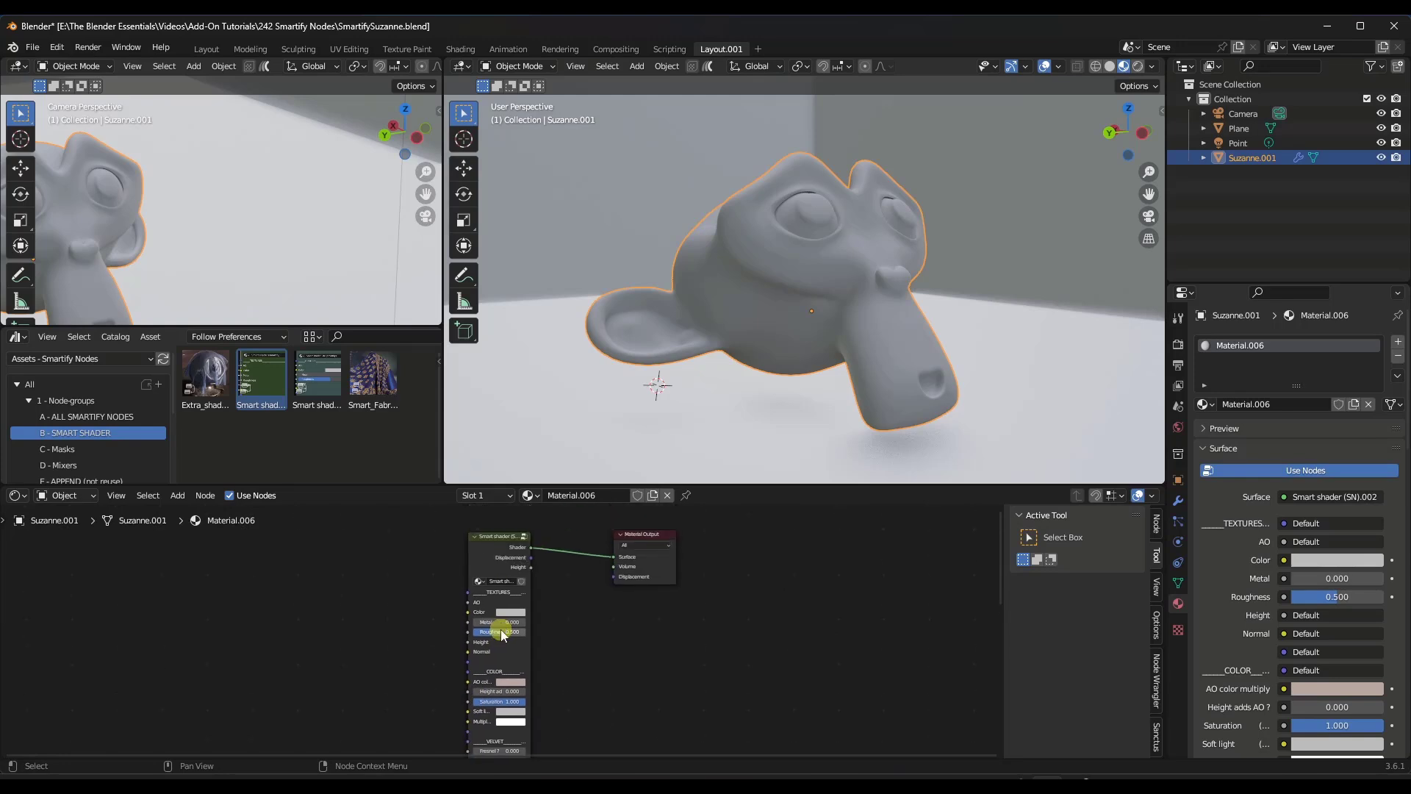
{"action": "scroll", "coordinate": [518, 544], "scroll_direction": "up", "scroll_amount": 2}
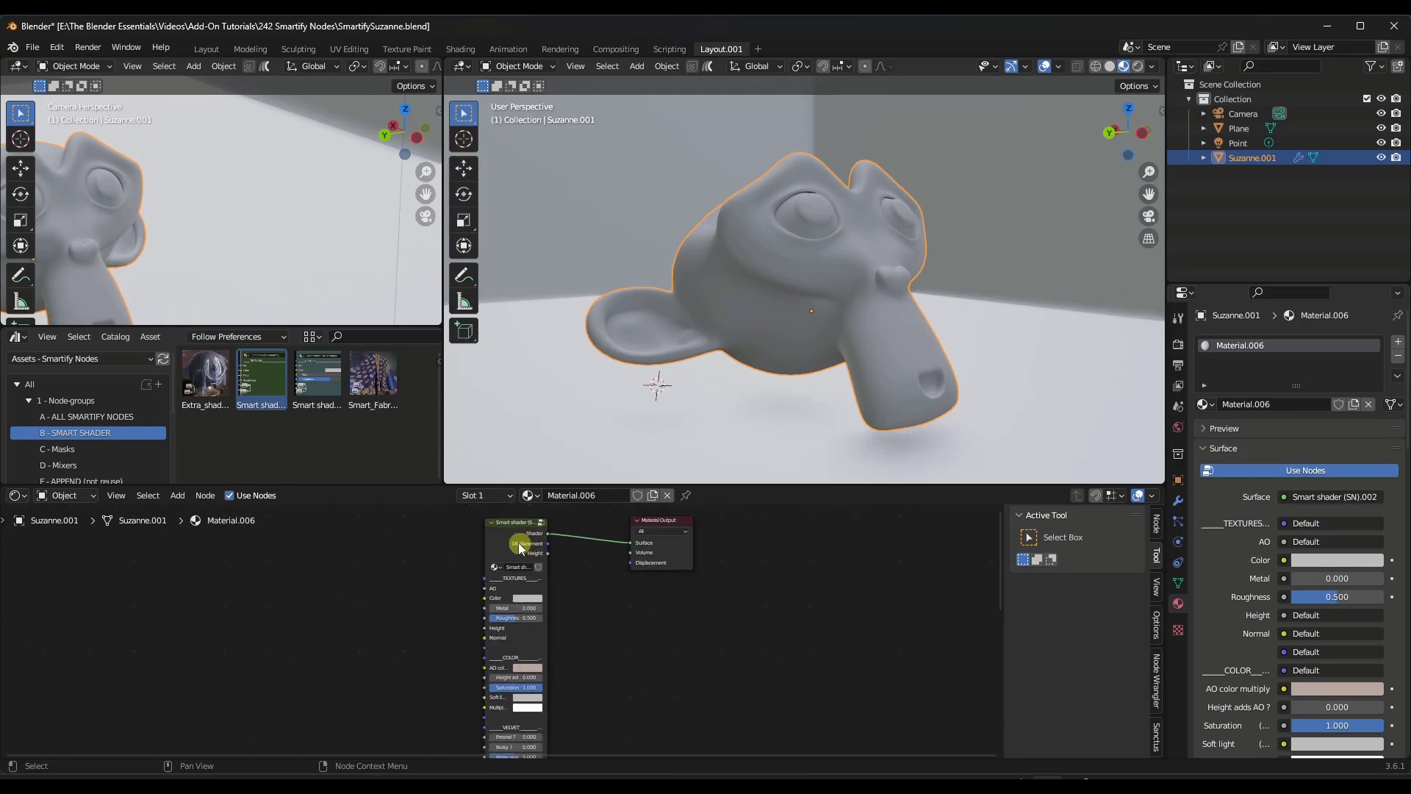
{"action": "middle_click_drag", "start_coordinate": [497, 550], "coordinate": [588, 558]}
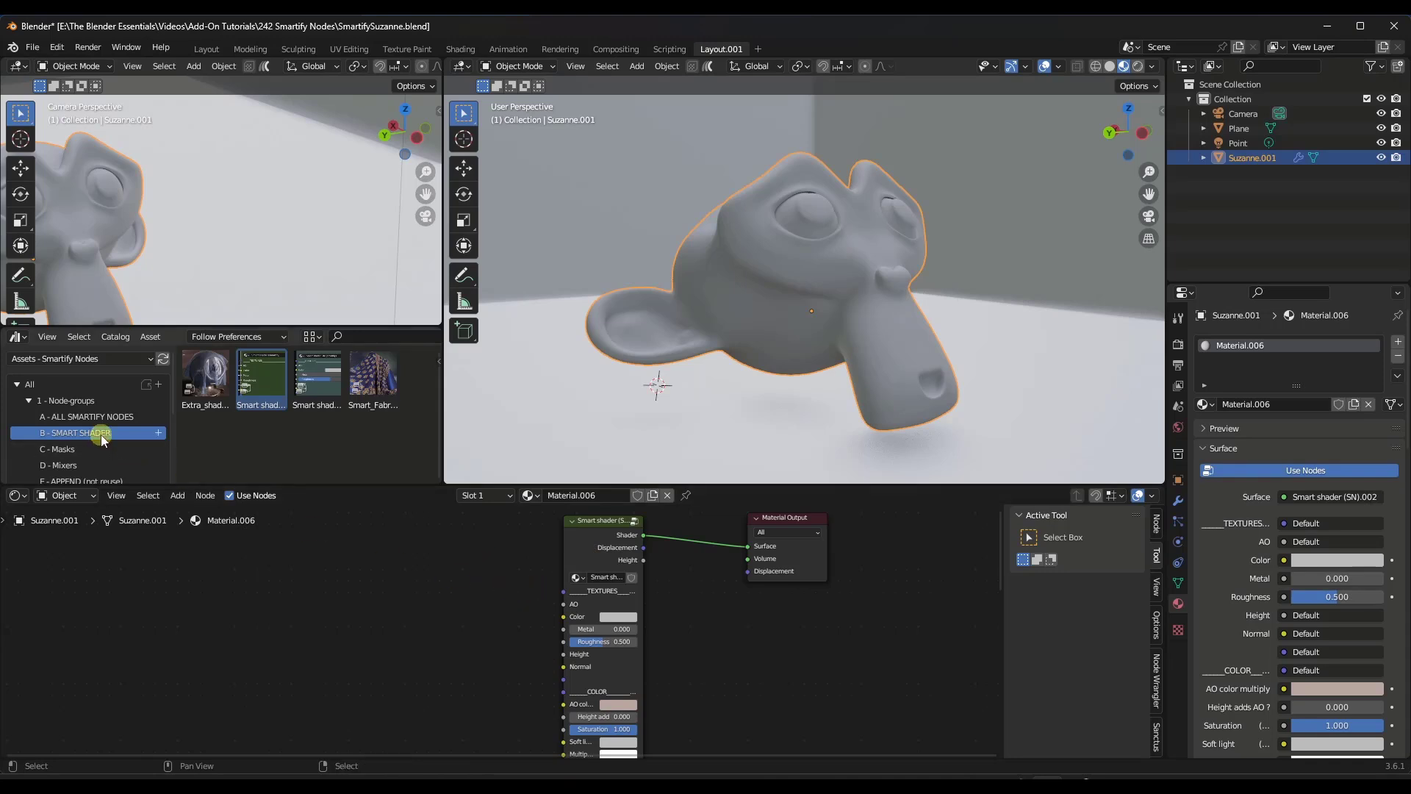
Add the Metal_07 texture set from the 5 - Texture sets catalog and connect its Color output to the Smart shader's Color input
{"action": "scroll", "coordinate": [100, 435], "scroll_direction": "down", "scroll_amount": 5}
{"action": "left_click", "coordinate": [53, 422]}
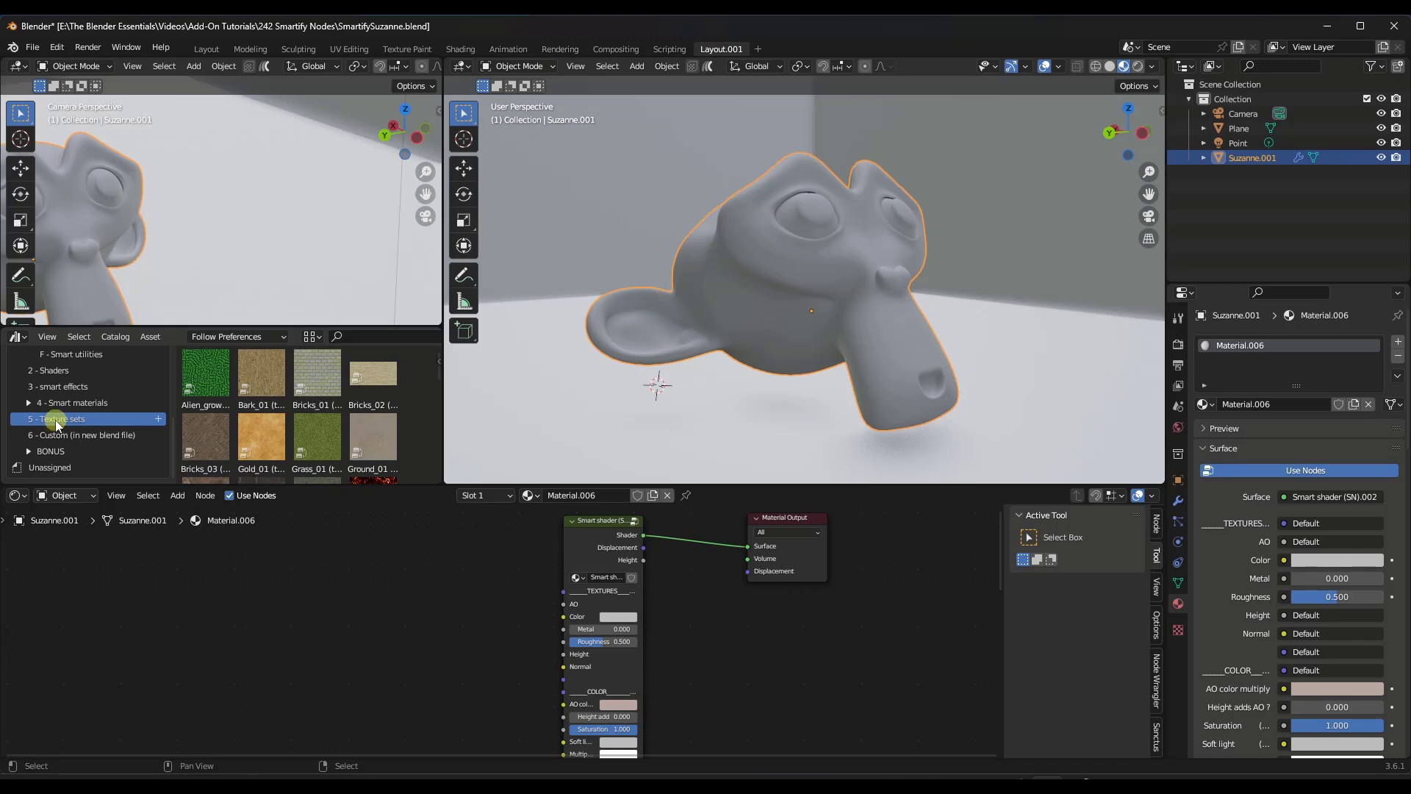
{"action": "scroll", "coordinate": [345, 412], "scroll_direction": "down", "scroll_amount": 4}
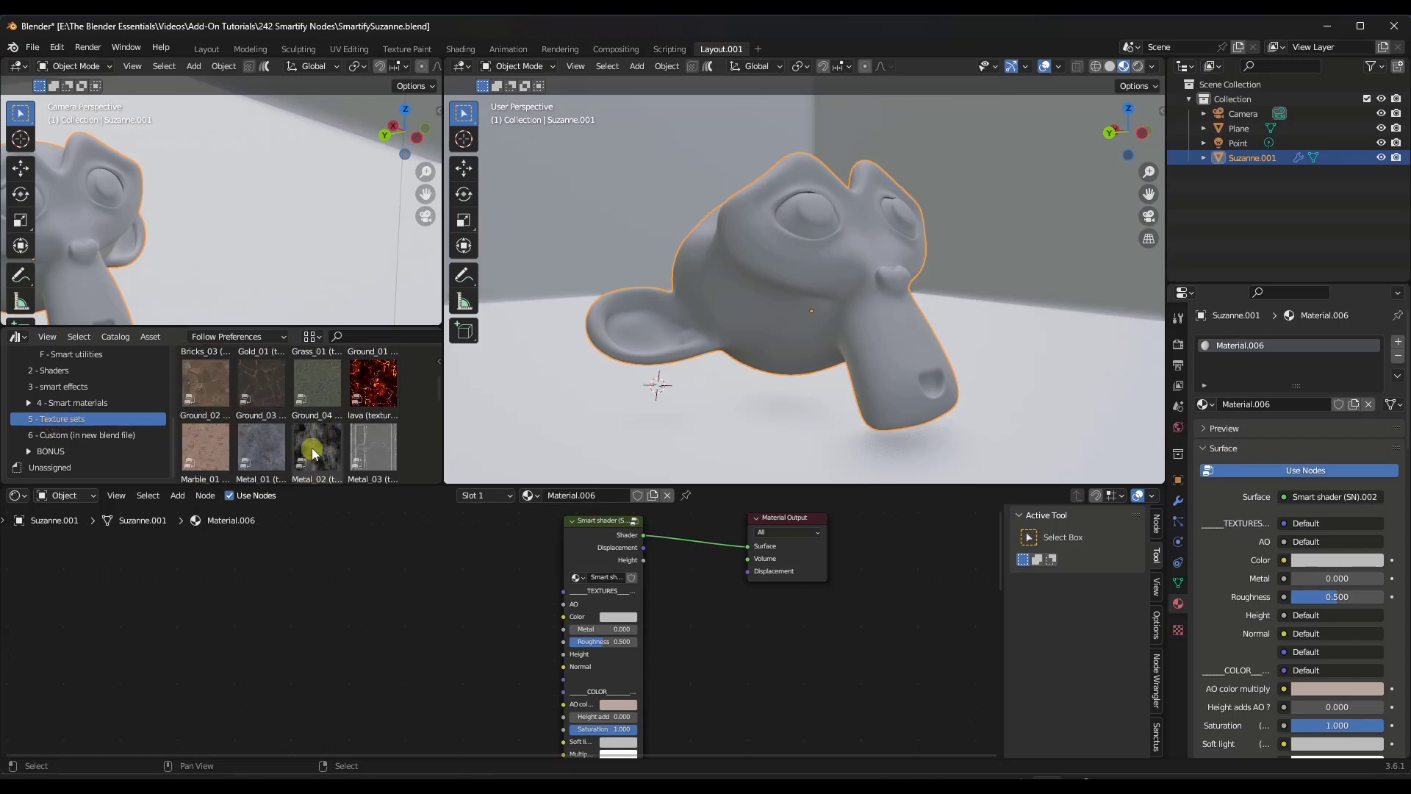
{"action": "scroll", "coordinate": [312, 452], "scroll_direction": "down", "scroll_amount": 3}
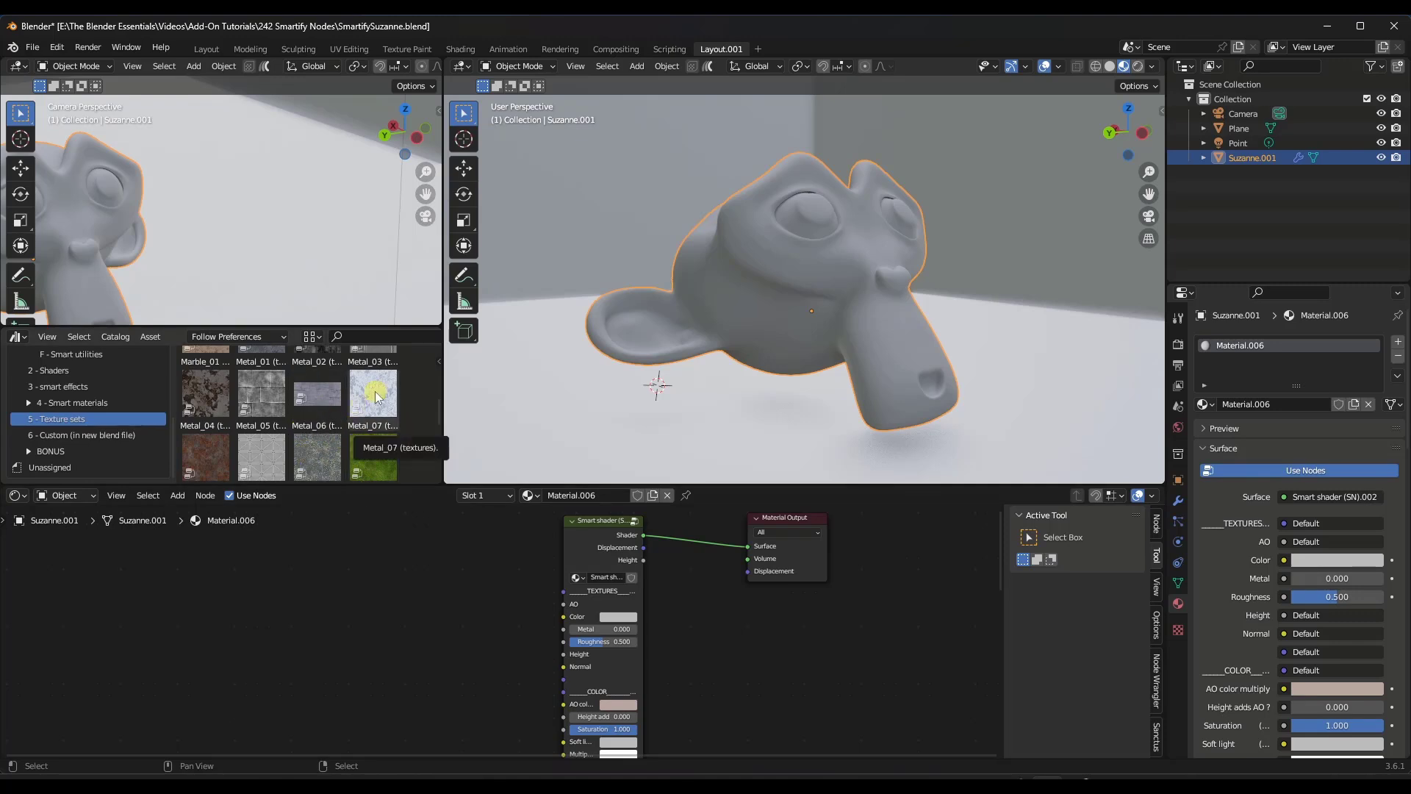
{"action": "left_click_drag", "start_coordinate": [375, 397], "coordinate": [372, 586]}
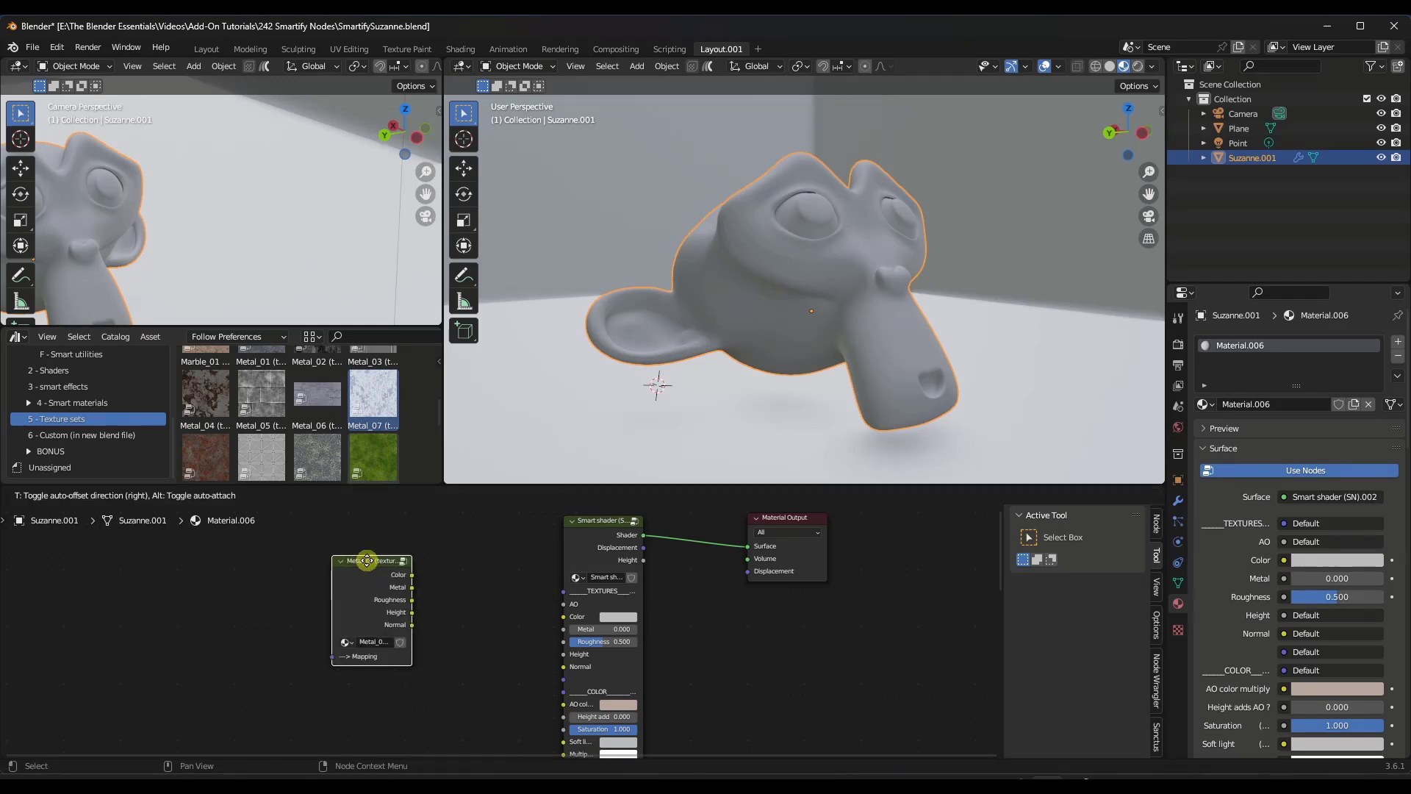
{"action": "left_click", "coordinate": [364, 574]}
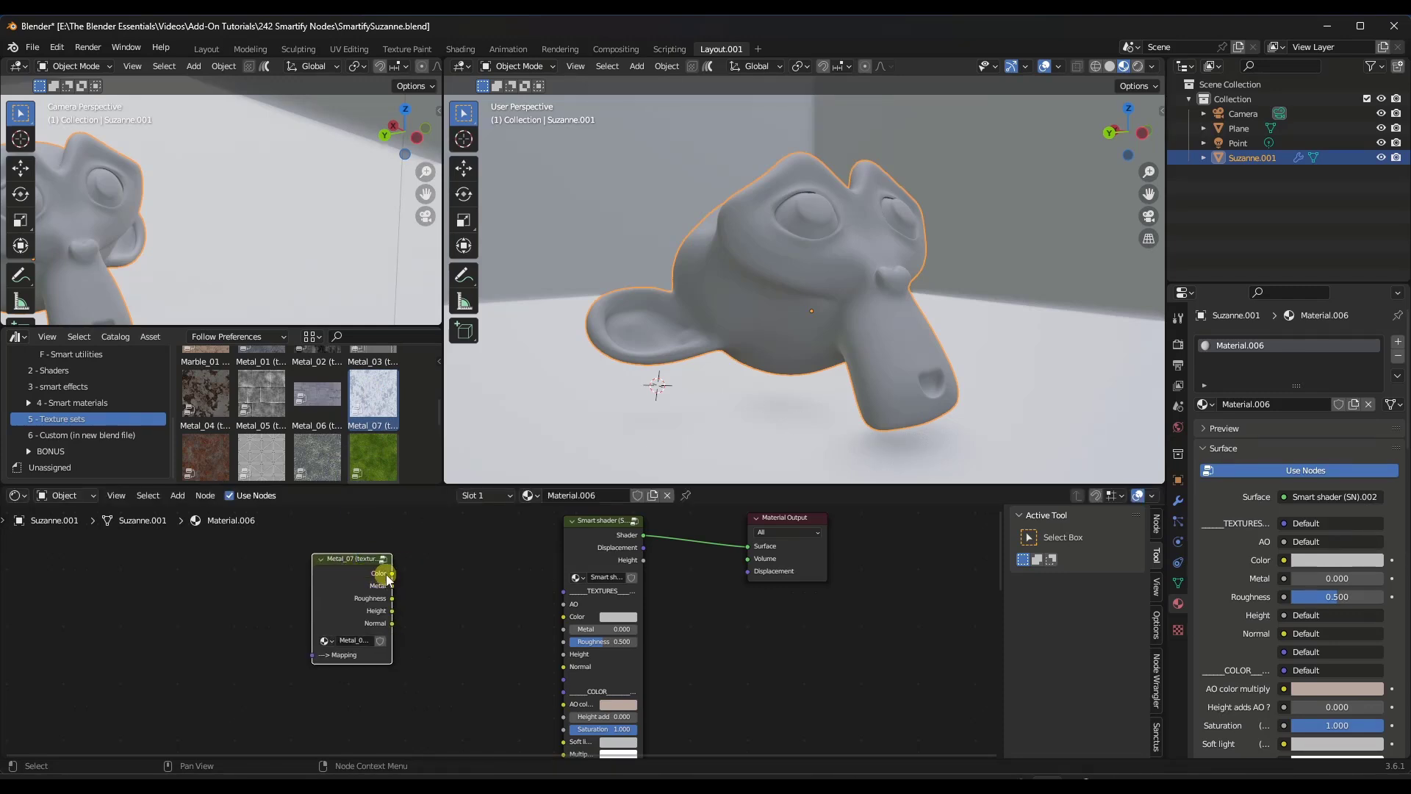
{"action": "left_click_drag", "start_coordinate": [390, 574], "coordinate": [565, 617]}
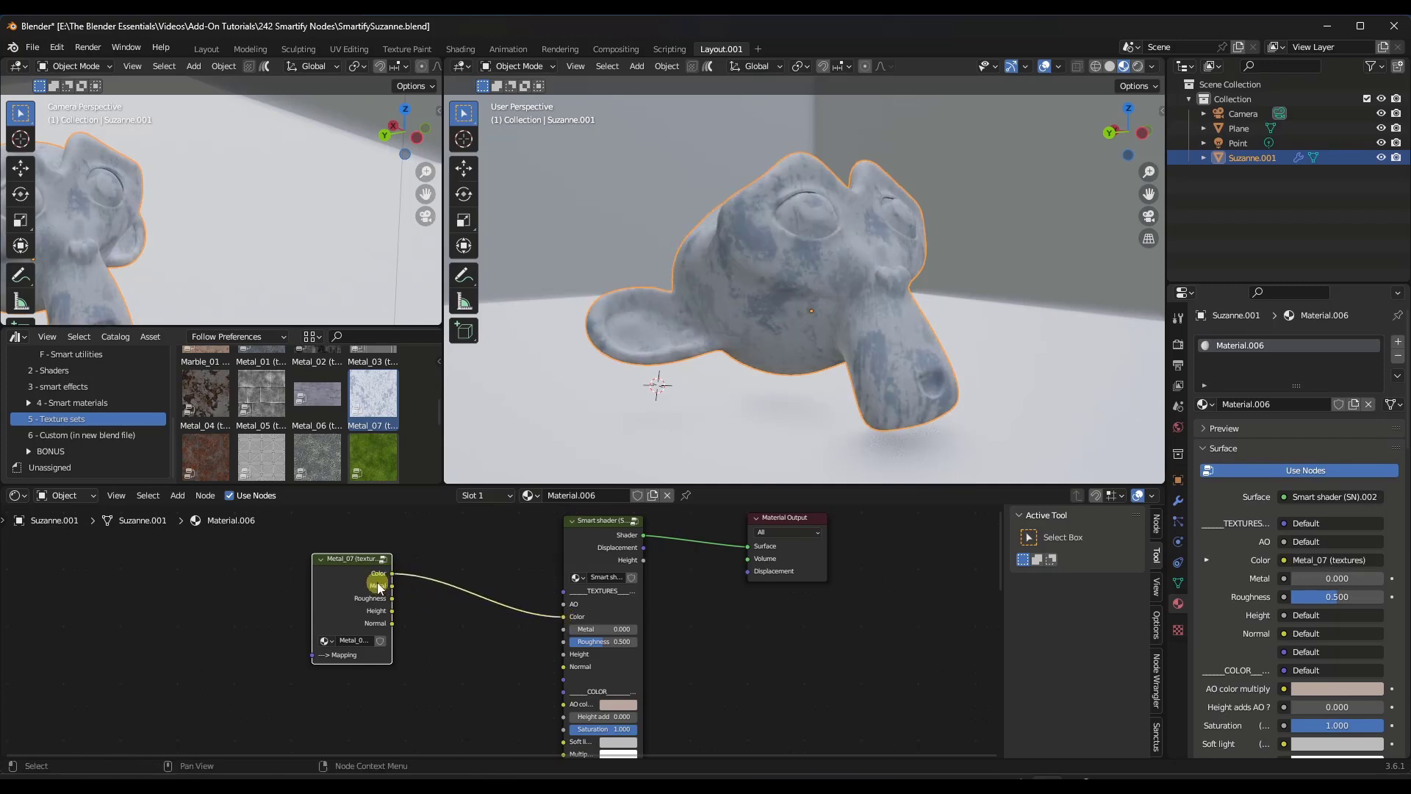
Search the add-ons in the preferences for "node" to check whether Node Wrangler is enabled, and close the preferences
{"action": "left_click", "coordinate": [56, 46]}
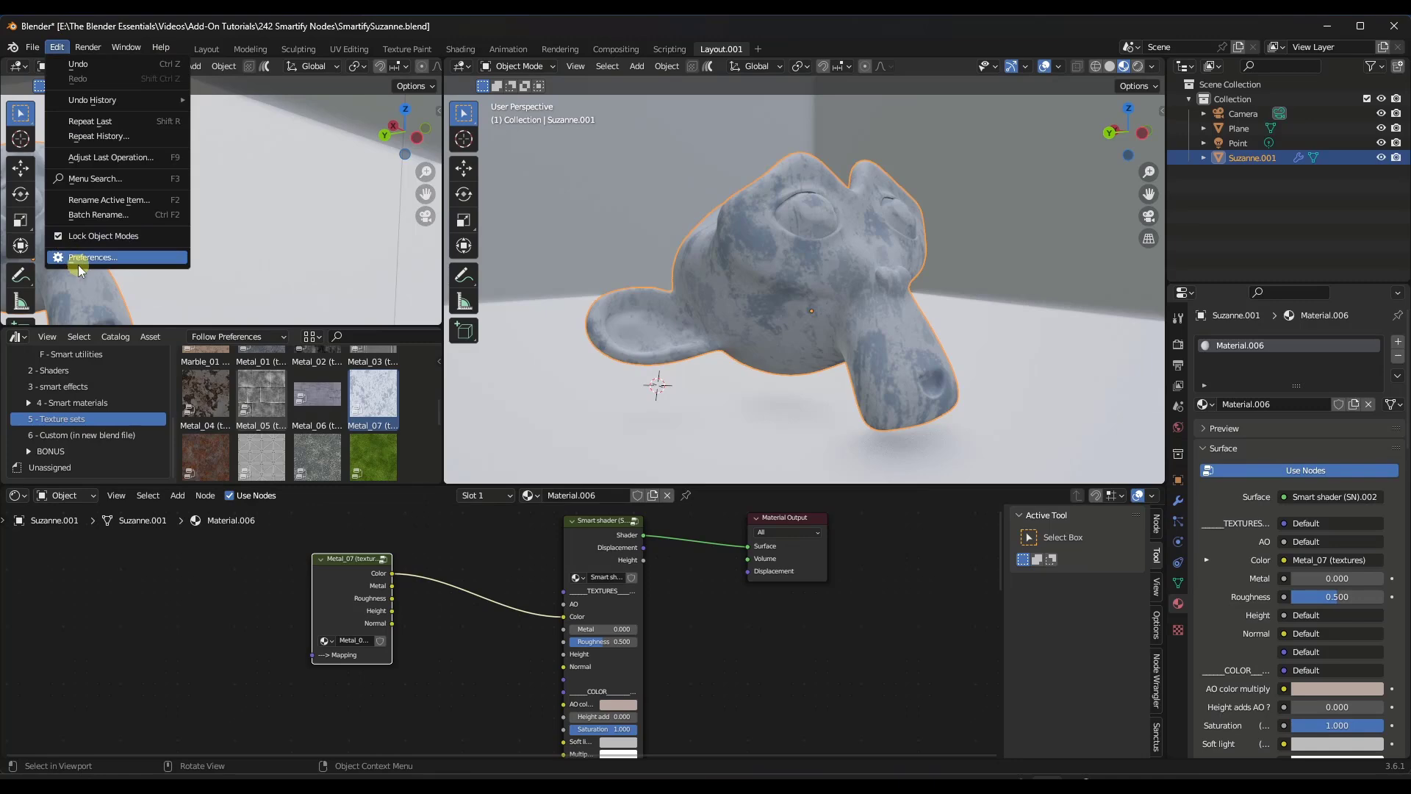
{"action": "left_click", "coordinate": [78, 257]}
{"action": "left_click", "coordinate": [45, 214]}
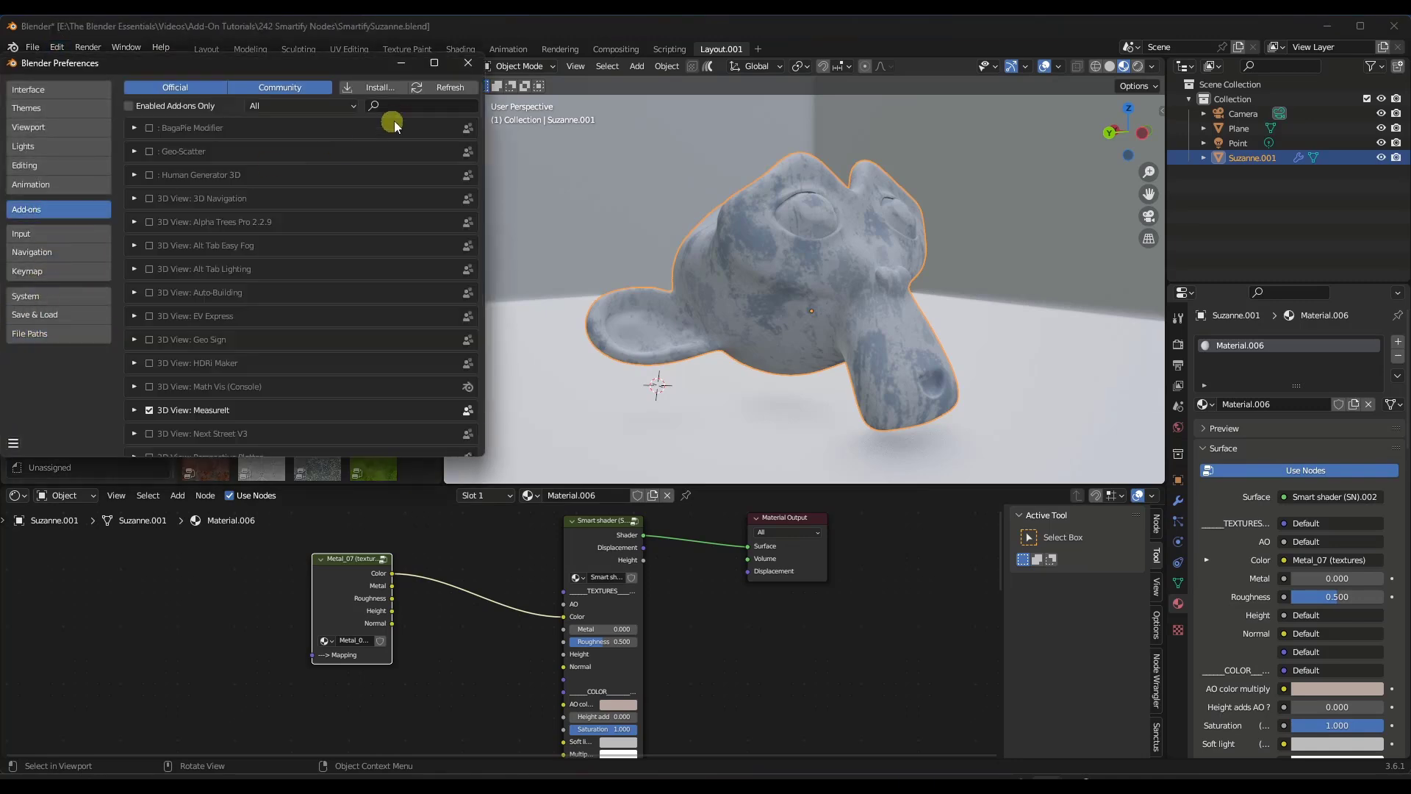
{"action": "left_click", "coordinate": [403, 109]}
{"action": "type", "text": "node"}
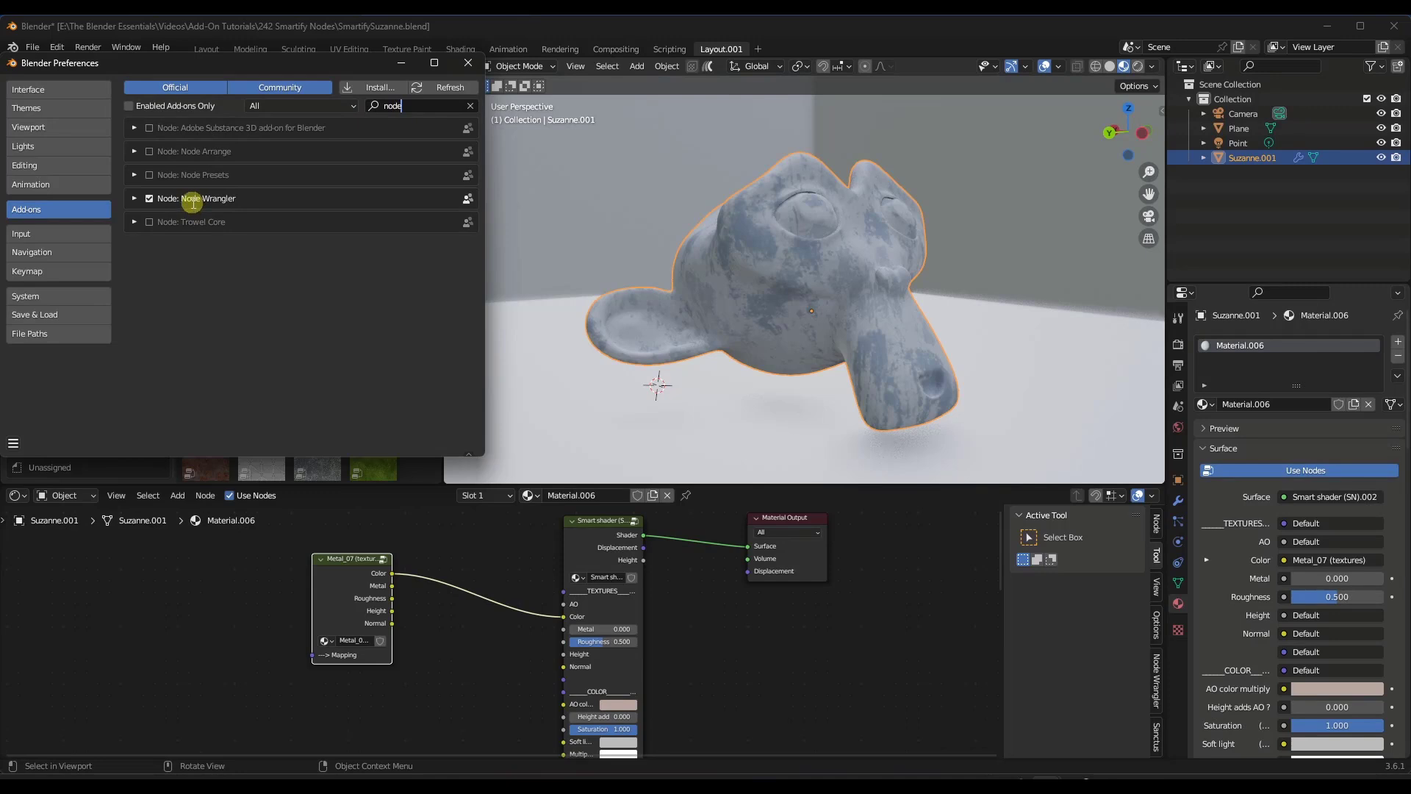
{"action": "left_click", "coordinate": [466, 63]}
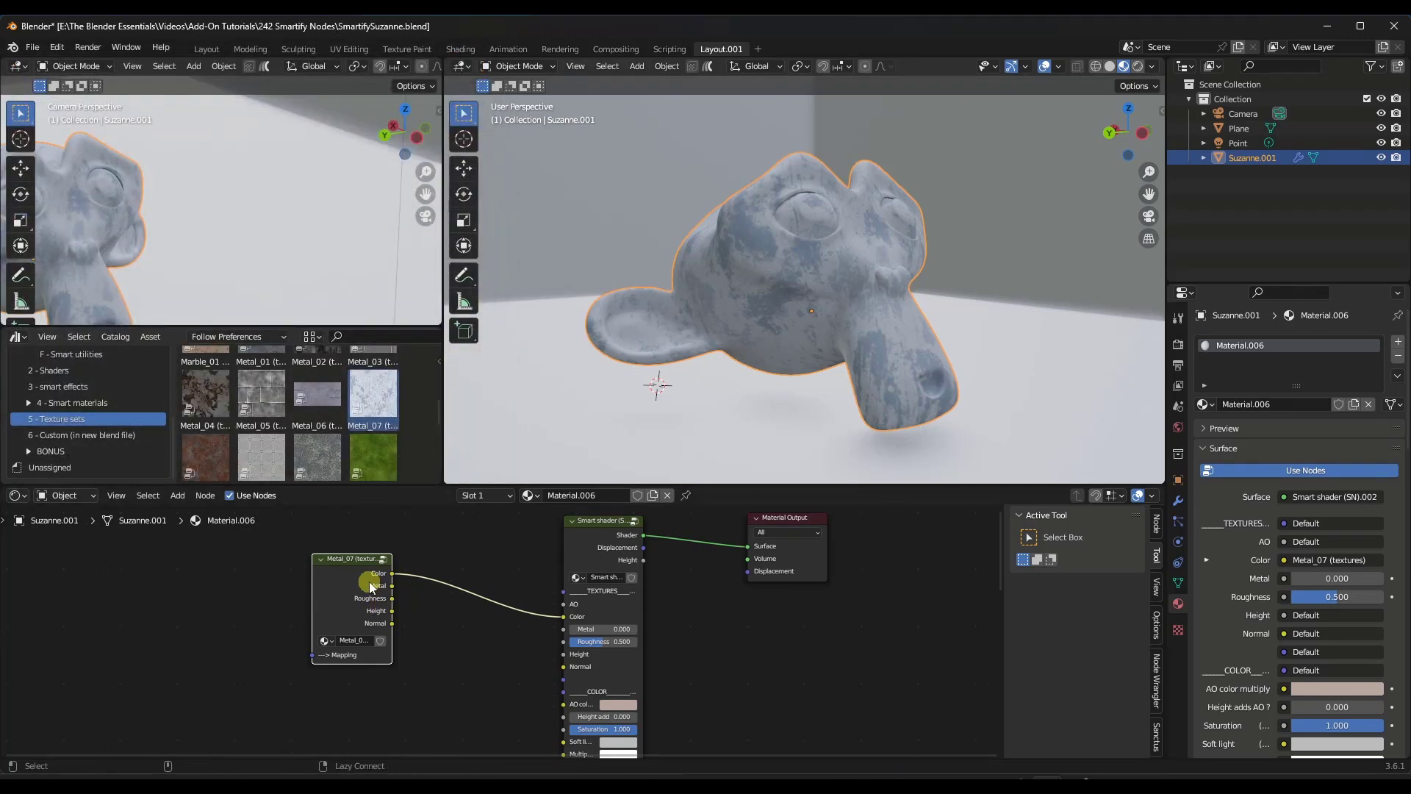
Connect the Metal_07 node's Metal, Roughness, Height and Normal outputs to the matching Smart shader inputs and move the texture node closer
{"action": "right_click_drag", "start_coordinate": [369, 581], "coordinate": [595, 669], "text": "alt"}
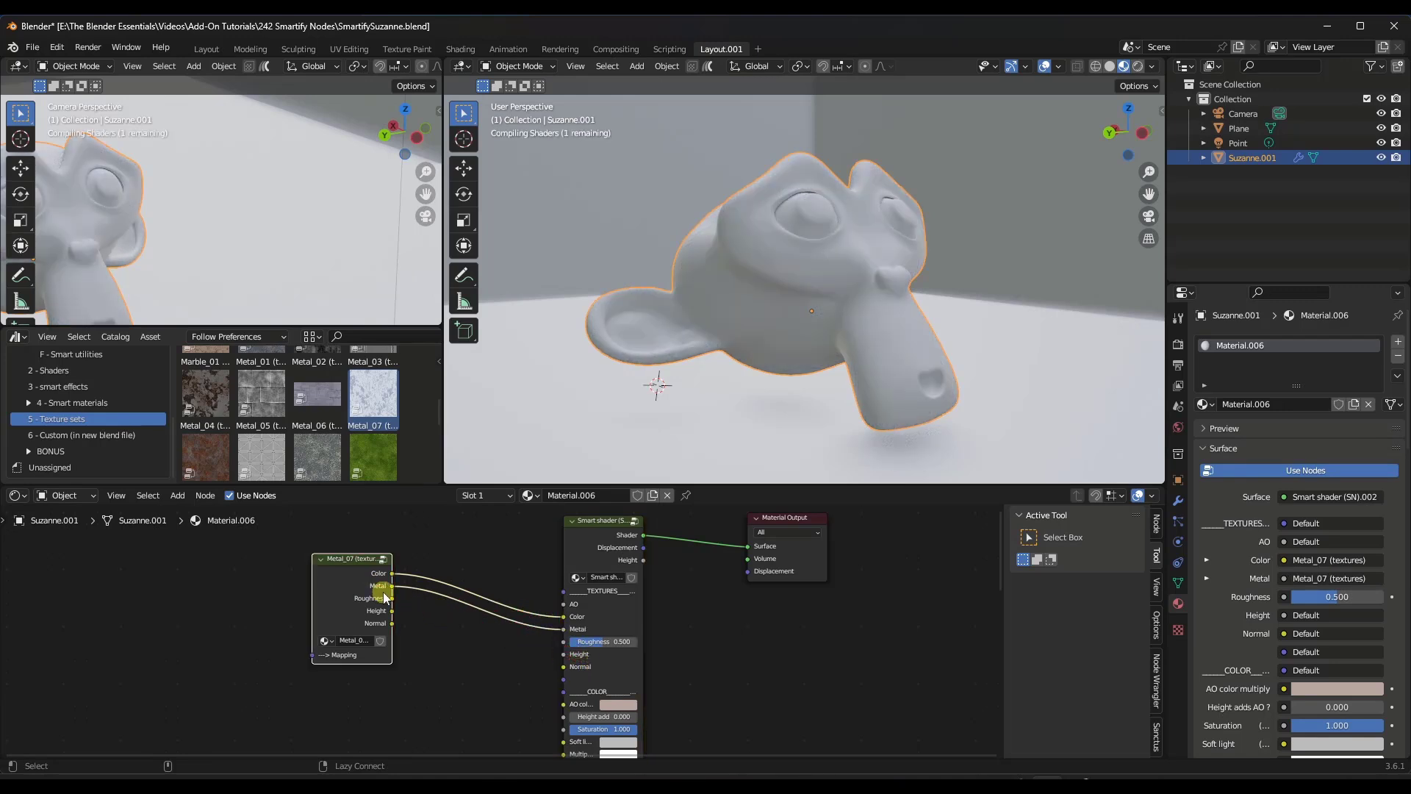
{"action": "right_click_drag", "start_coordinate": [378, 600], "coordinate": [591, 677], "text": "alt"}
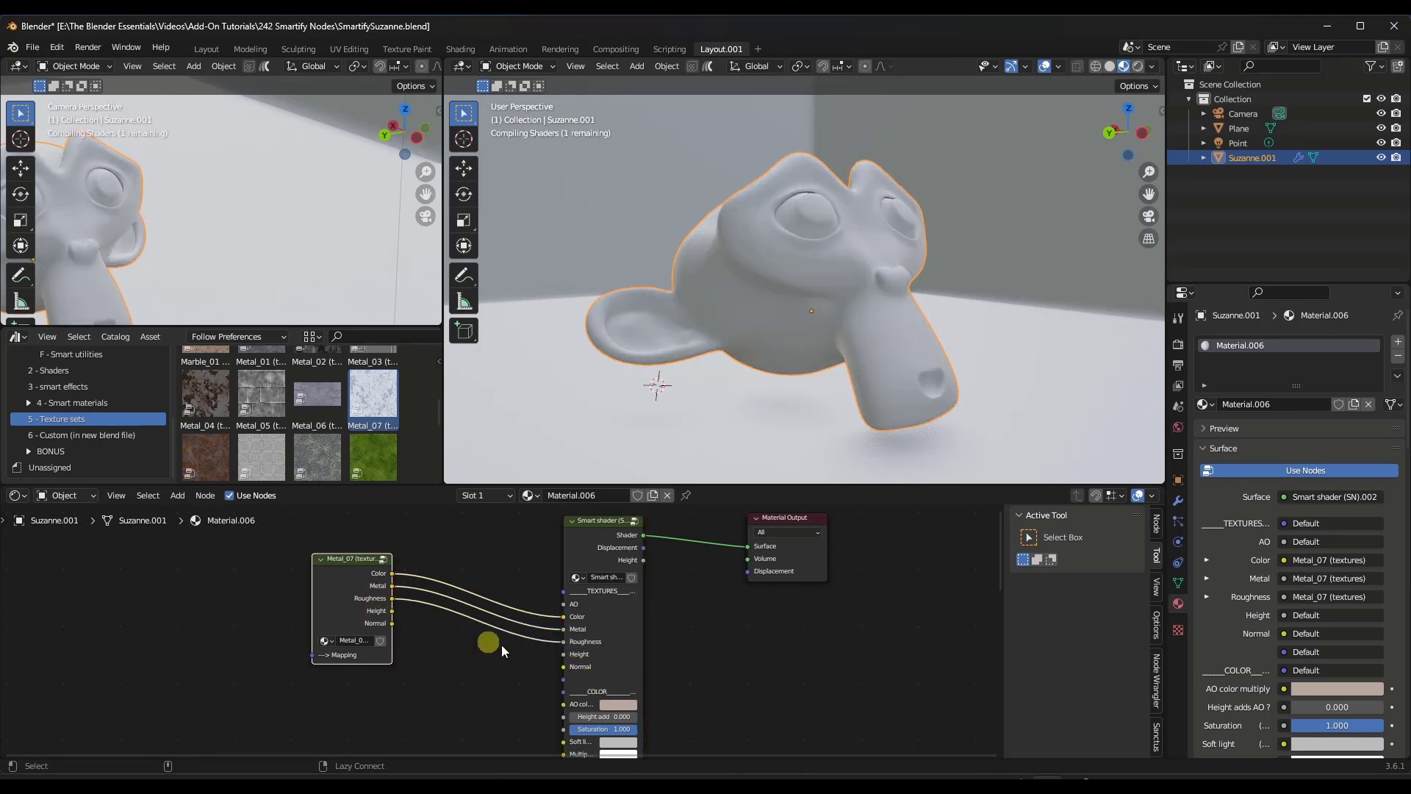
{"action": "right_click_drag", "start_coordinate": [378, 621], "coordinate": [606, 671], "text": "alt"}
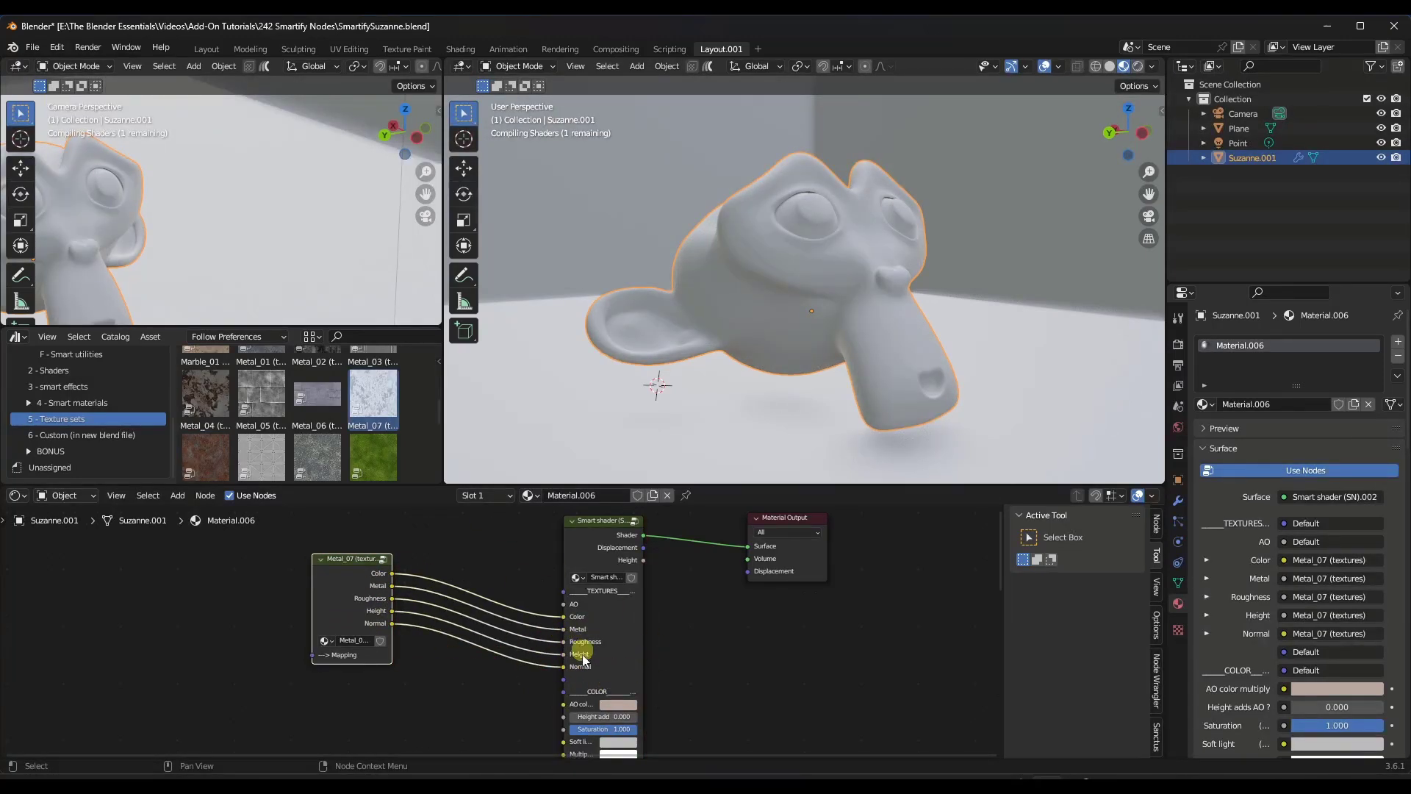
{"action": "left_click_drag", "start_coordinate": [364, 594], "coordinate": [391, 586]}
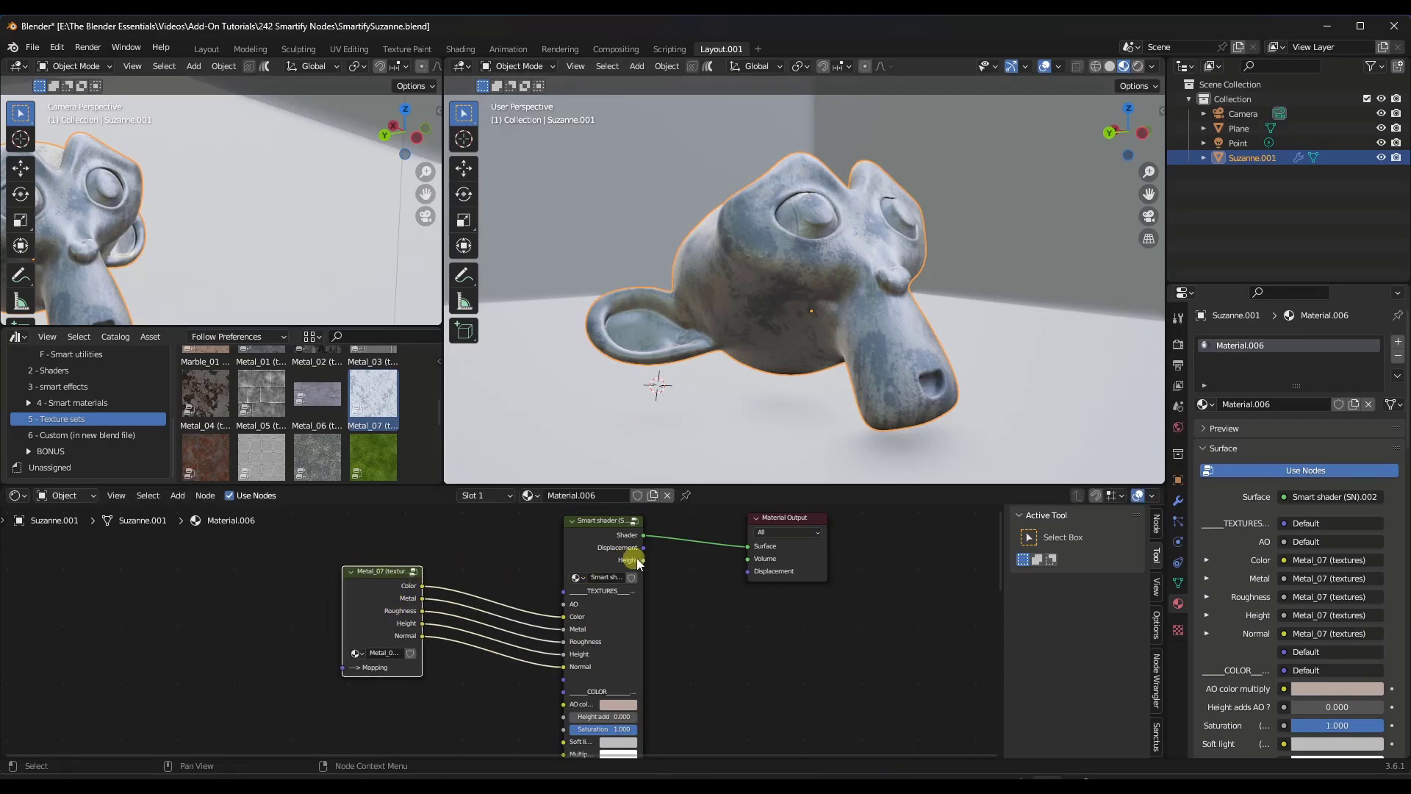
Connect the Smart shader's Displacement output to the Material Output's Displacement input and inspect the result on Suzanne
{"action": "left_click_drag", "start_coordinate": [636, 550], "coordinate": [747, 571]}
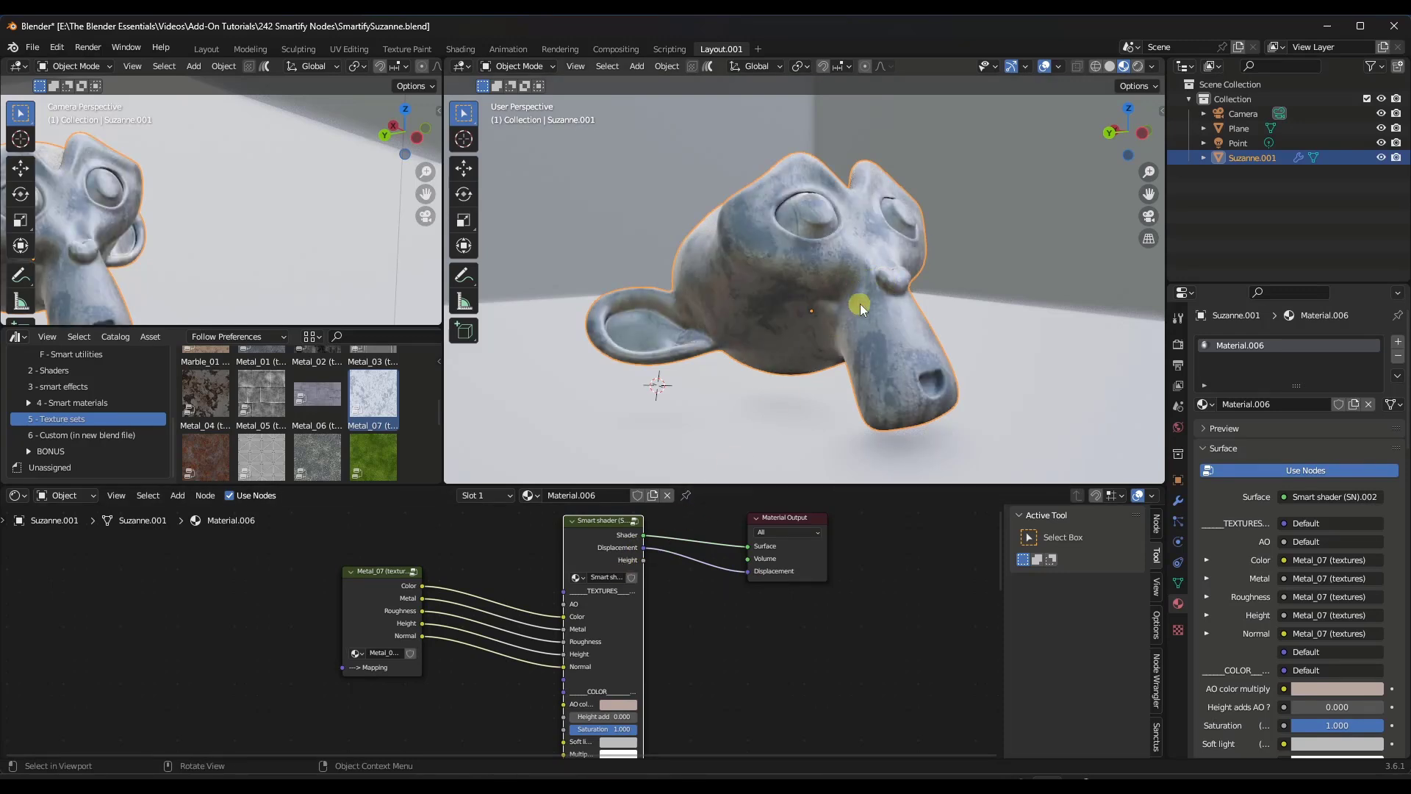
{"action": "mouse_move", "coordinate": [860, 303]}
{"action": "middle_mouse_down"}
{"action": "mouse_move", "coordinate": [722, 297]}
{"action": "mouse_move", "coordinate": [861, 303]}
{"action": "mouse_move", "coordinate": [841, 315]}
{"action": "middle_mouse_up"}
{"action": "scroll", "coordinate": [850, 308], "scroll_direction": "up", "scroll_amount": 6}
{"action": "scroll", "coordinate": [832, 314], "scroll_direction": "down", "scroll_amount": 3}
{"action": "scroll", "coordinate": [848, 293], "scroll_direction": "down", "scroll_amount": 2}
{"action": "left_click", "coordinate": [336, 630]}
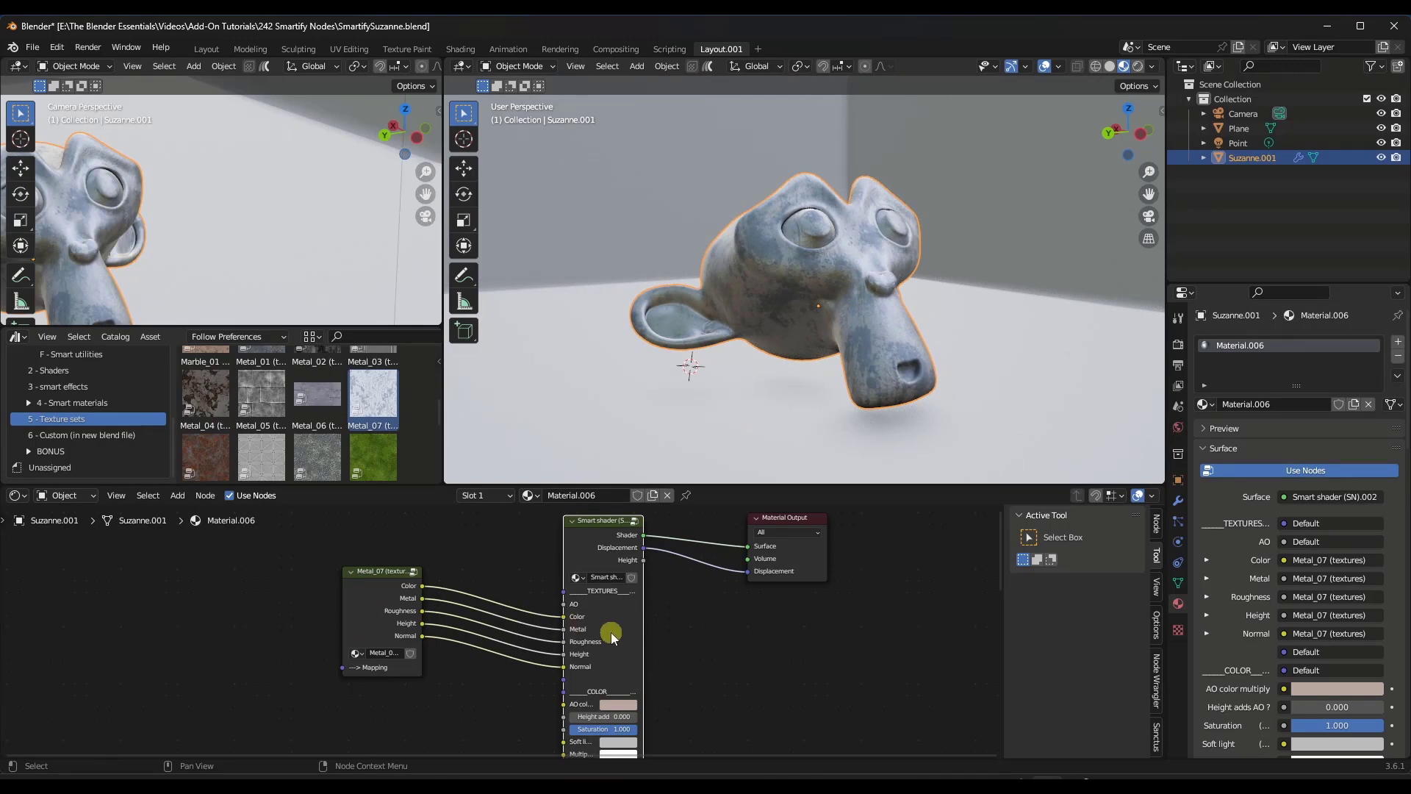
{"action": "scroll", "coordinate": [859, 267], "scroll_direction": "up", "scroll_amount": 5}
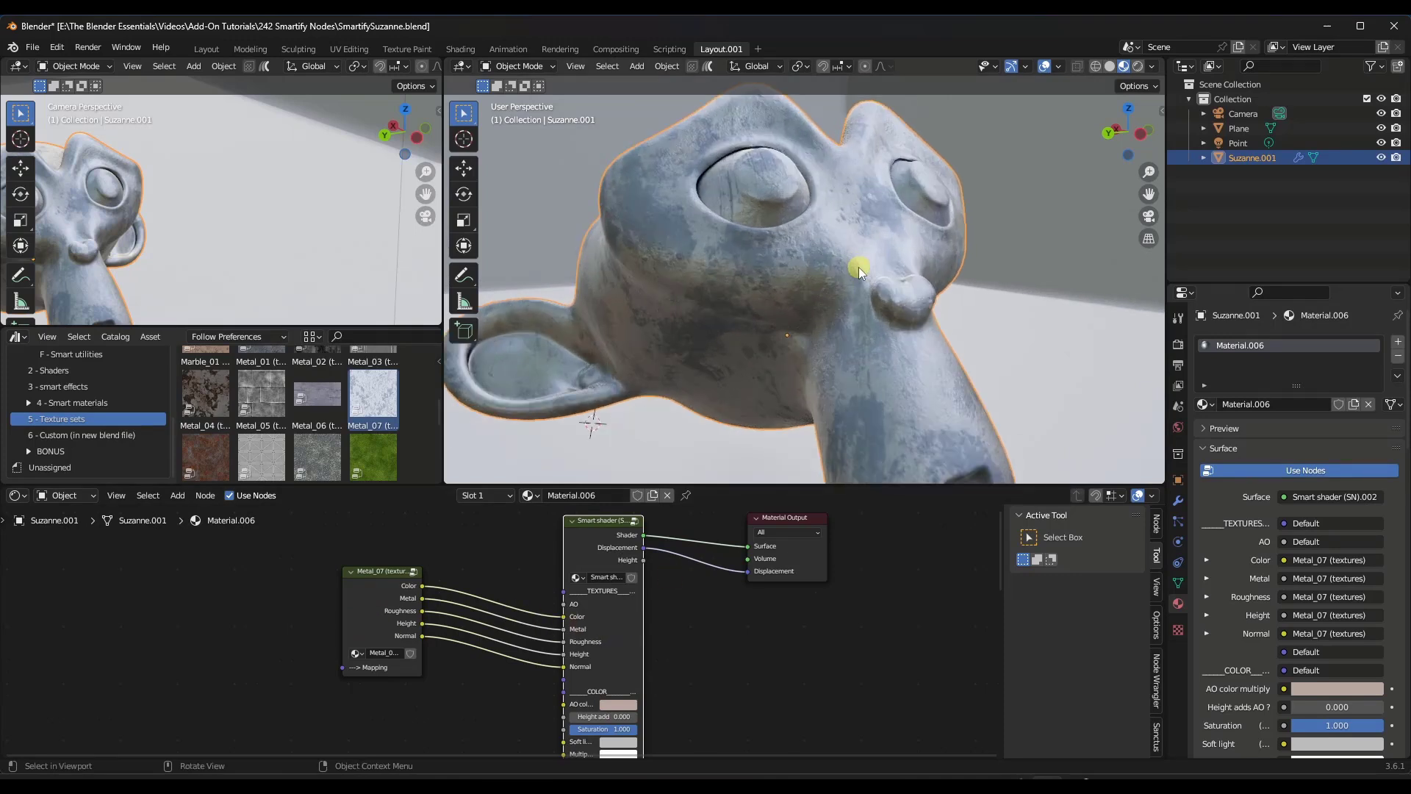
{"action": "scroll", "coordinate": [858, 267], "scroll_direction": "down", "scroll_amount": 5}
Add the UV / Box mapping node from the F - Smart utilities catalog and connect its Mapping output to the Metal_07 node's Mapping input
{"action": "scroll", "coordinate": [65, 413], "scroll_direction": "up", "scroll_amount": 5}
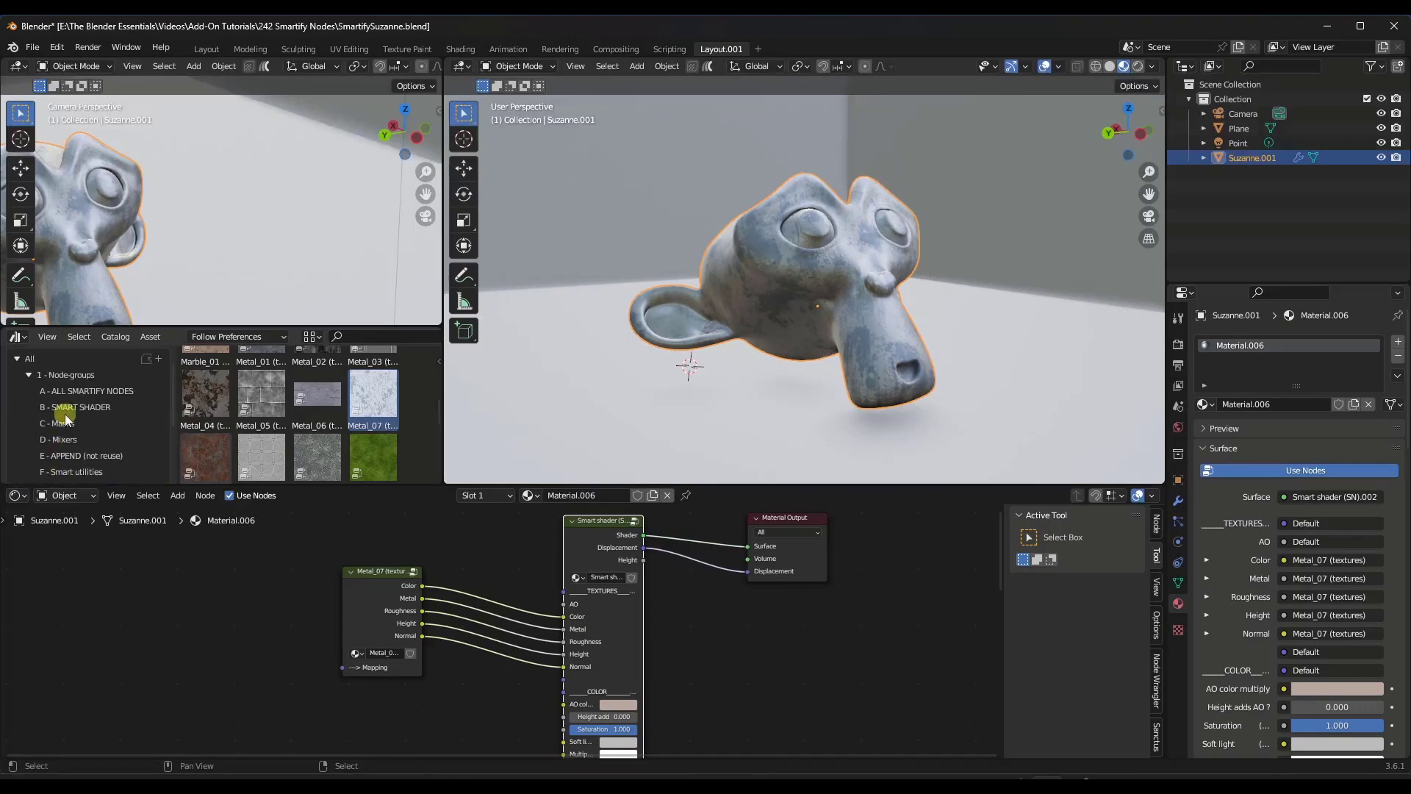
{"action": "left_click", "coordinate": [79, 408]}
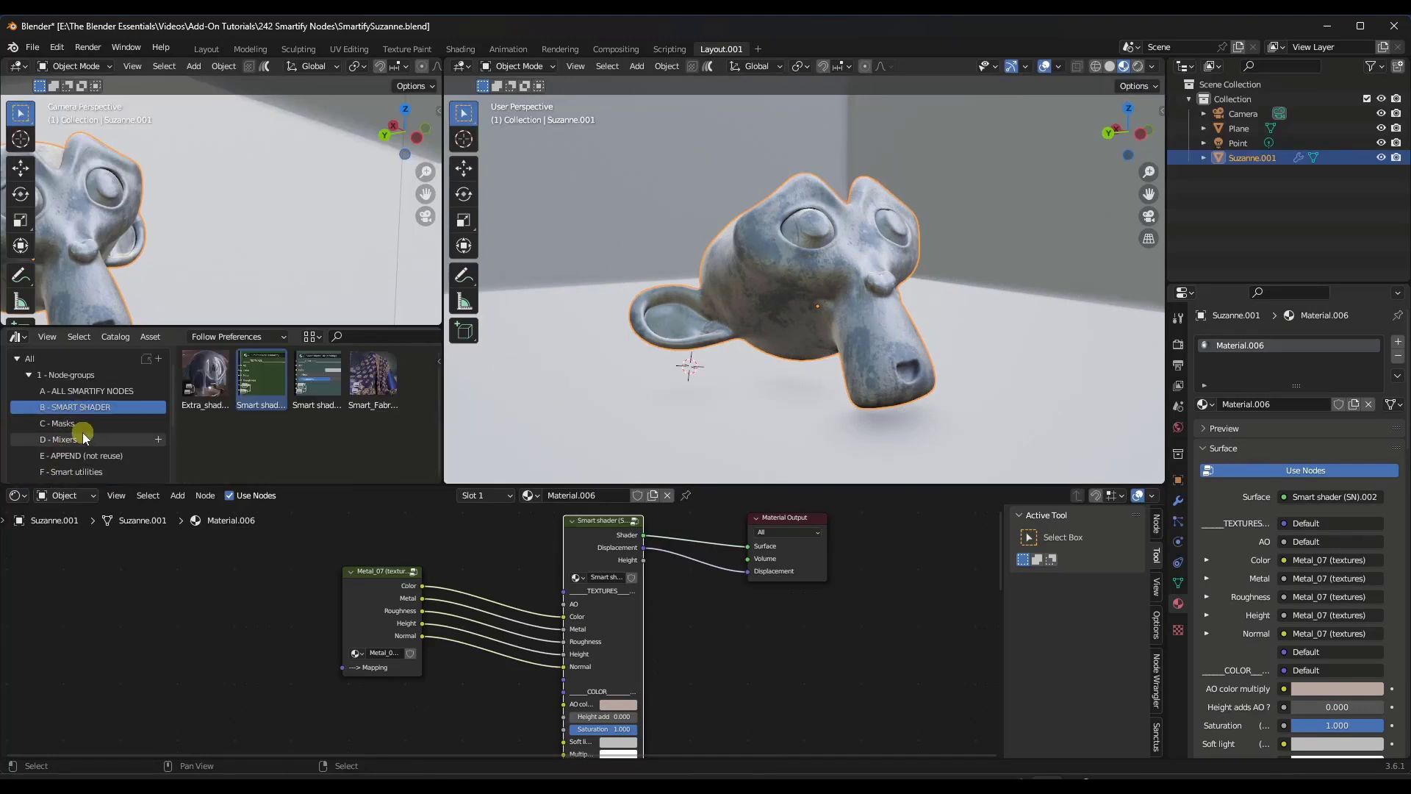
{"action": "left_click", "coordinate": [82, 472]}
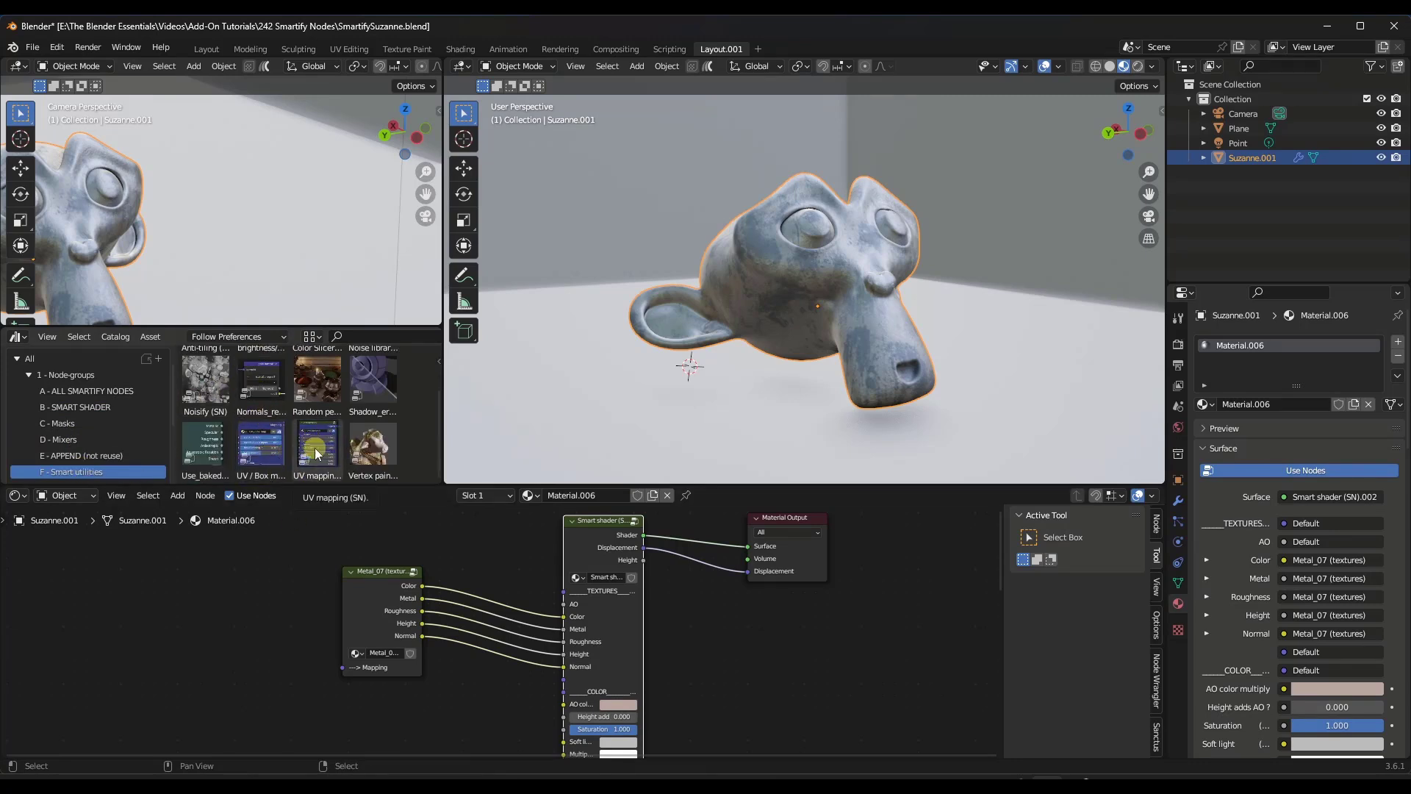
{"action": "left_click_drag", "start_coordinate": [259, 448], "coordinate": [153, 619]}
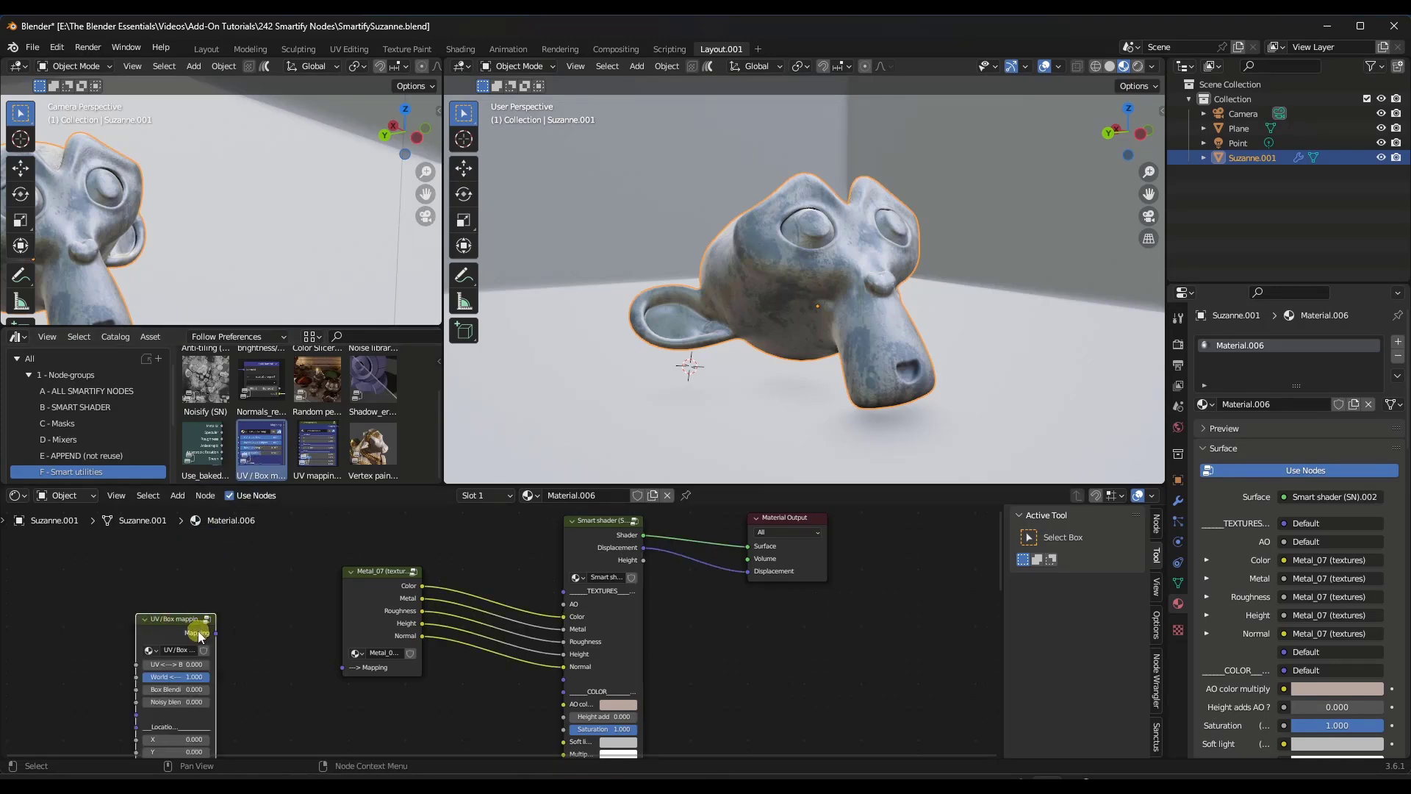
{"action": "right_click_drag", "start_coordinate": [200, 635], "coordinate": [346, 621], "text": "alt"}
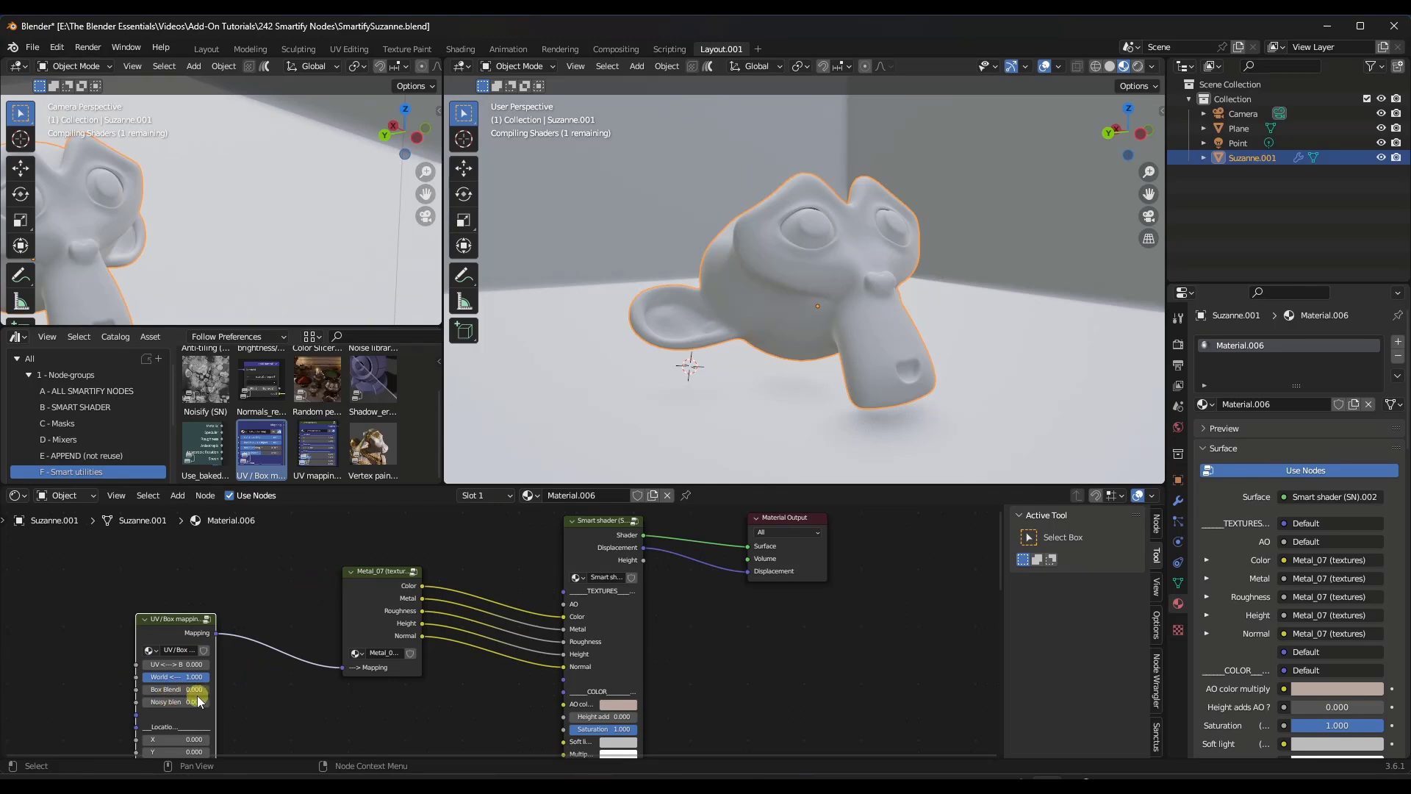
Set the UV / Box mapping node's Scale values to 3.025 for Bigger and 4.750 for Smaller, and check the texture on Suzanne
{"action": "scroll", "coordinate": [197, 699], "scroll_direction": "down", "scroll_amount": 2}
{"action": "middle_click_drag", "start_coordinate": [175, 721], "coordinate": [278, 578]}
{"action": "scroll", "coordinate": [277, 577], "scroll_direction": "up", "scroll_amount": 4}
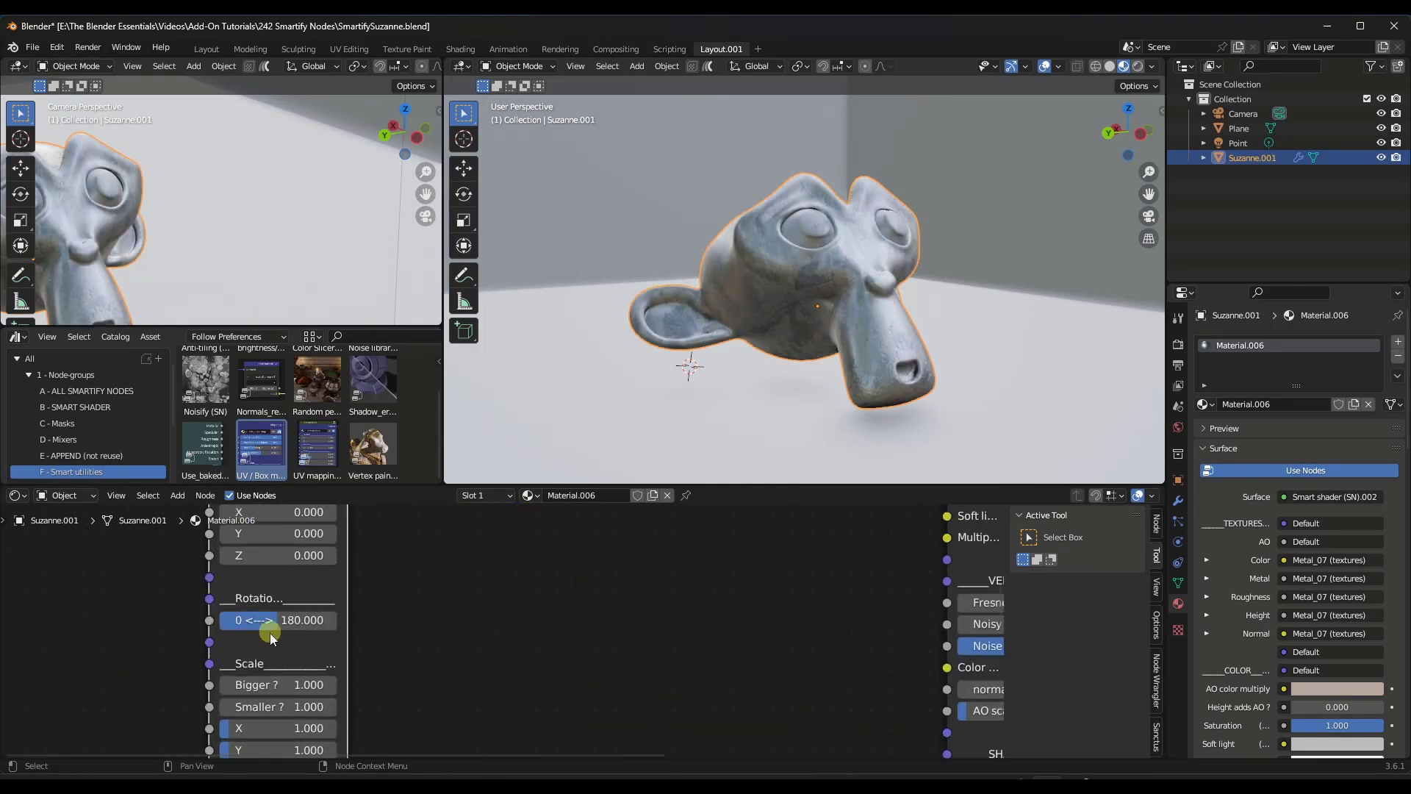
{"action": "scroll", "coordinate": [256, 689], "scroll_direction": "up", "scroll_amount": 1}
{"action": "mouse_move", "coordinate": [254, 685]}
{"action": "left_mouse_down"}
{"action": "mouse_move", "coordinate": [299, 685]}
{"action": "mouse_move", "coordinate": [231, 711]}
{"action": "mouse_move", "coordinate": [342, 711]}
{"action": "mouse_move", "coordinate": [303, 683]}
{"action": "mouse_move", "coordinate": [359, 683]}
{"action": "mouse_move", "coordinate": [270, 710]}
{"action": "left_mouse_up"}
{"action": "middle_click_drag", "start_coordinate": [902, 363], "coordinate": [804, 274]}
{"action": "scroll", "coordinate": [549, 595], "scroll_direction": "down", "scroll_amount": 8}
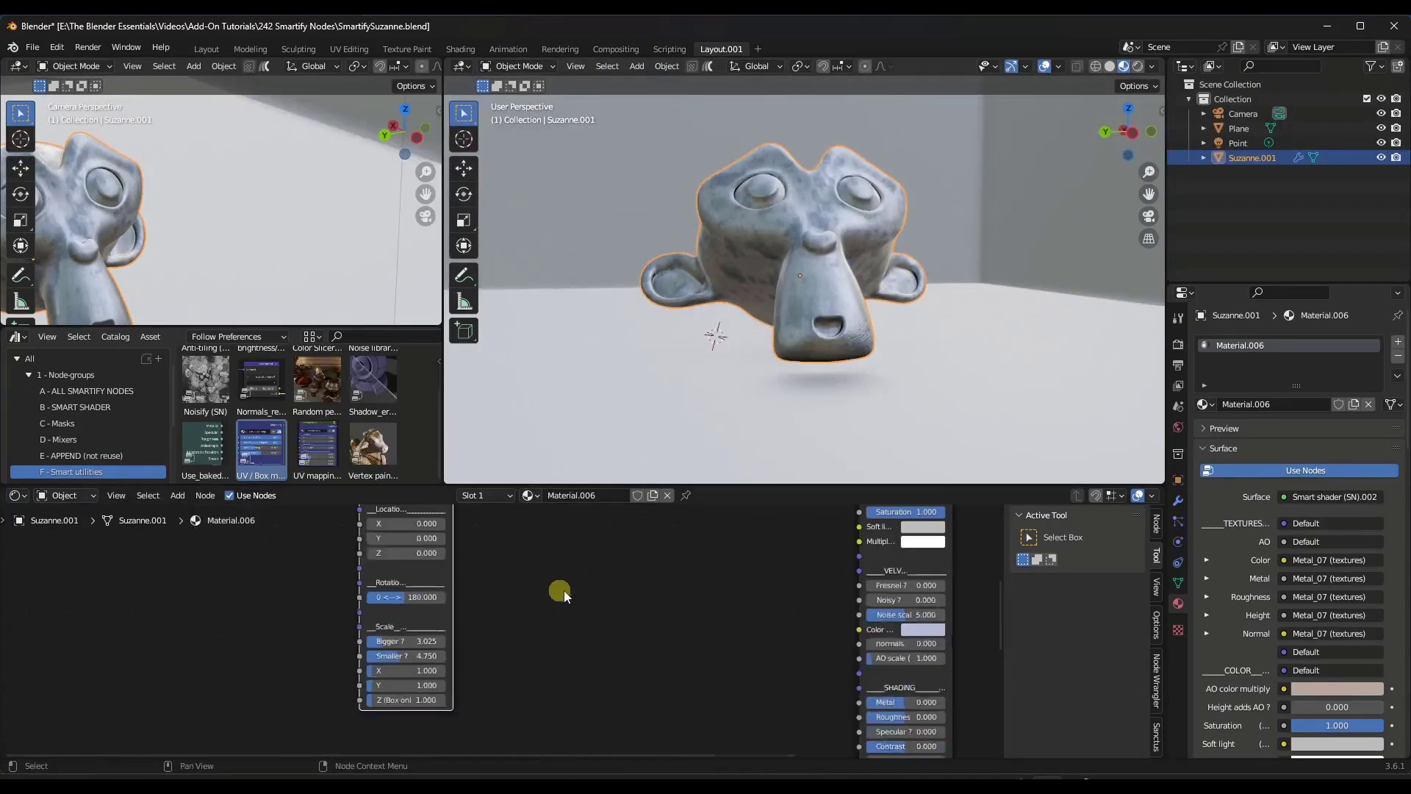
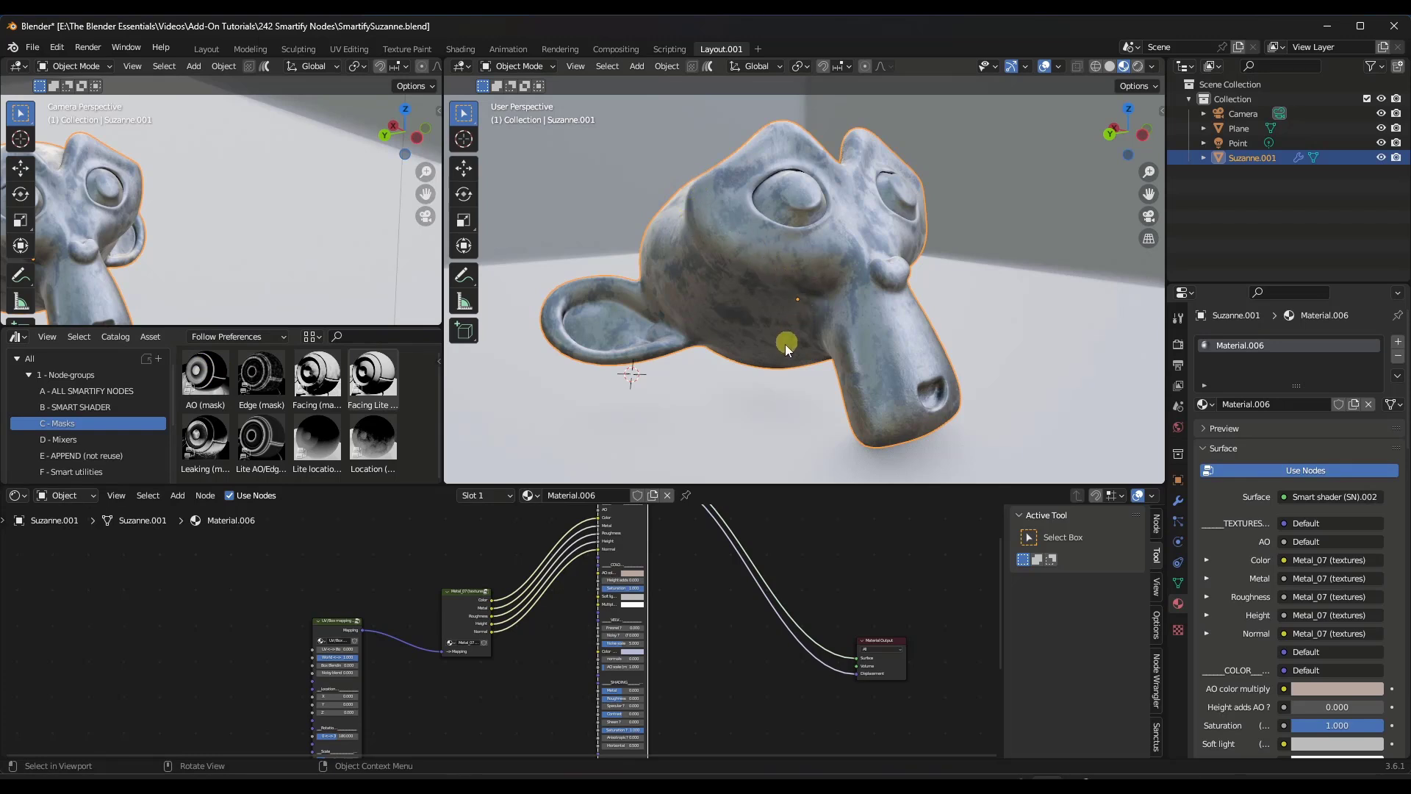
Add the AO (mask) node from the C - Masks catalog and place it below the Smart shader
{"action": "scroll", "coordinate": [683, 605], "scroll_direction": "down", "scroll_amount": 7}
{"action": "middle_click_drag", "start_coordinate": [722, 680], "coordinate": [705, 509]}
{"action": "middle_click_drag", "start_coordinate": [670, 640], "coordinate": [671, 635]}
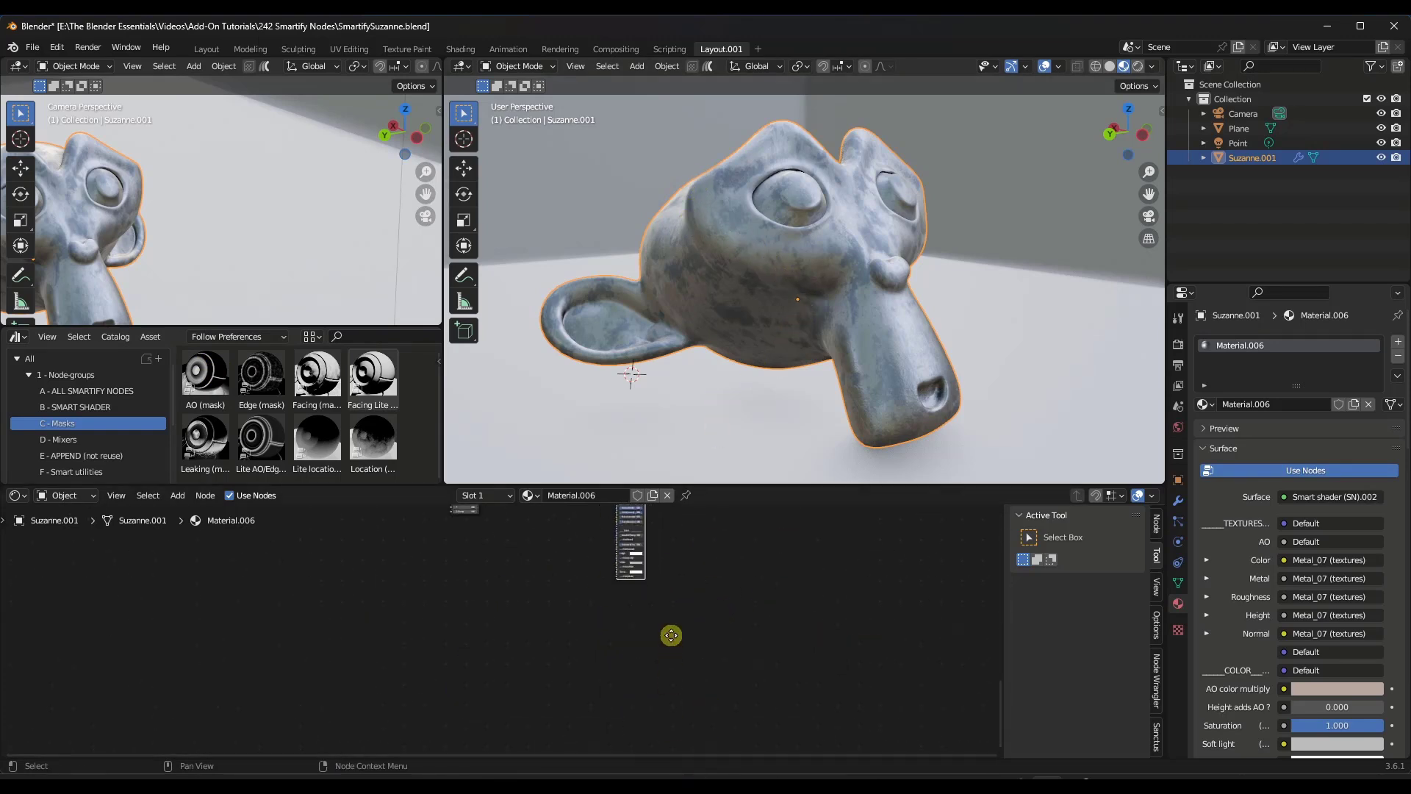
{"action": "left_click_drag", "start_coordinate": [205, 378], "coordinate": [637, 646]}
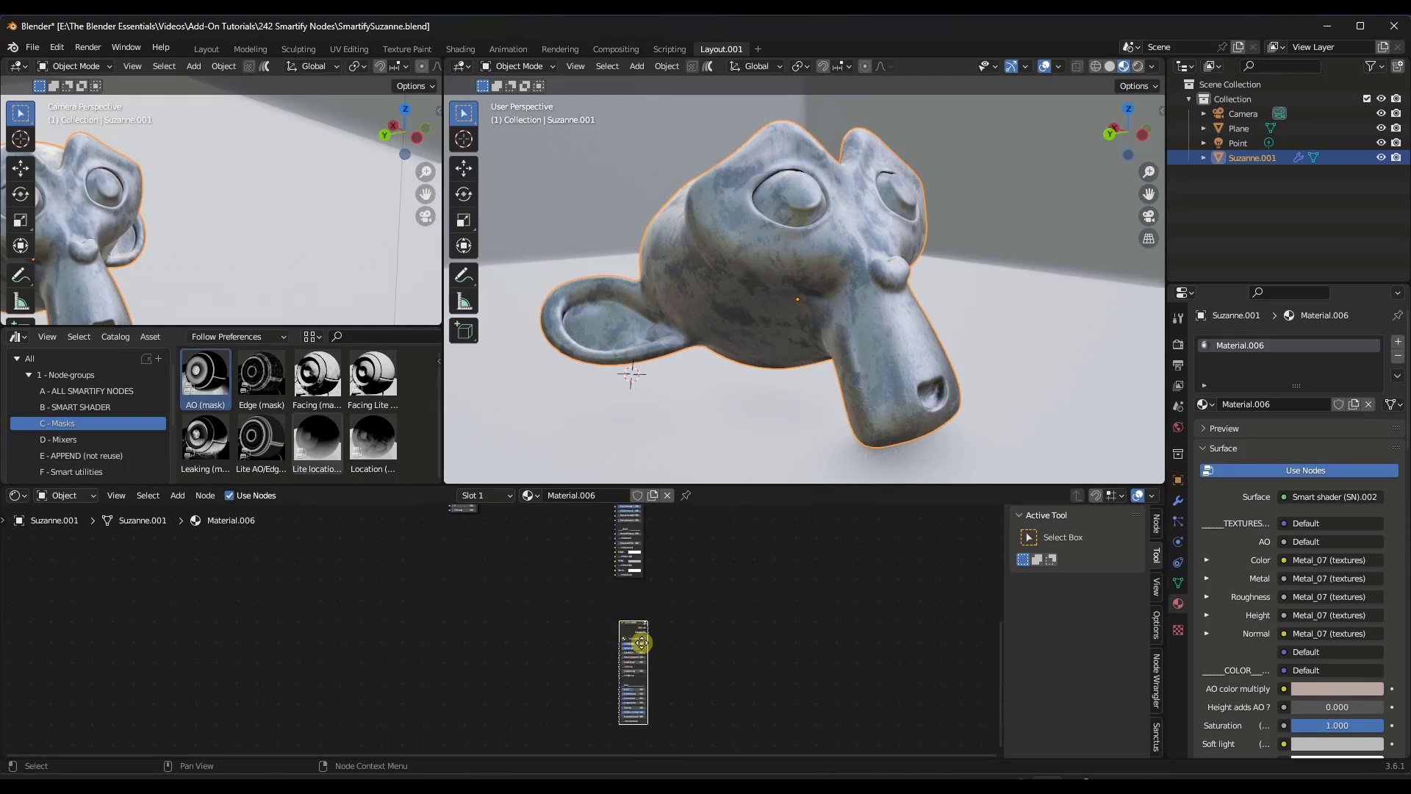
{"action": "scroll", "coordinate": [642, 643], "scroll_direction": "up", "scroll_amount": 6}
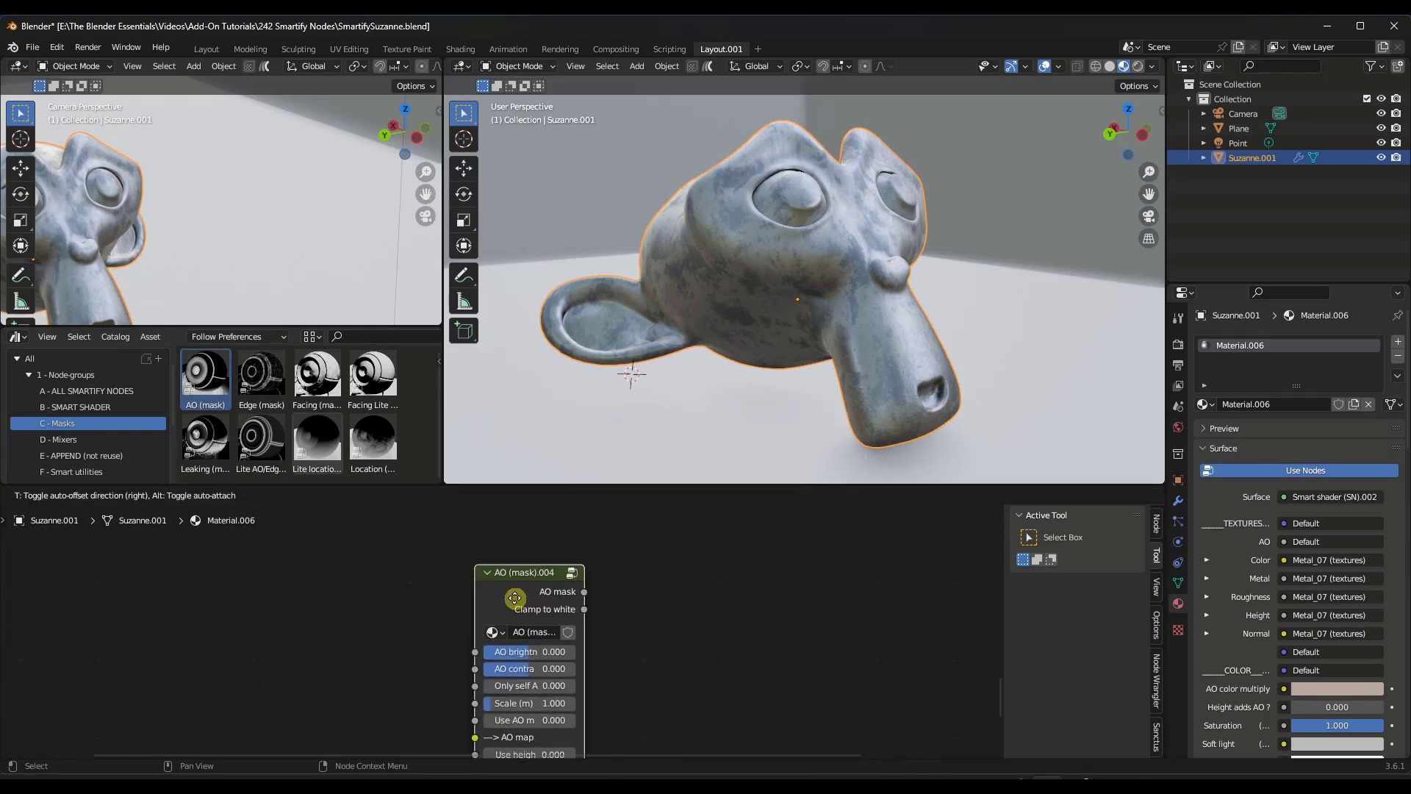
{"action": "left_click", "coordinate": [519, 575]}
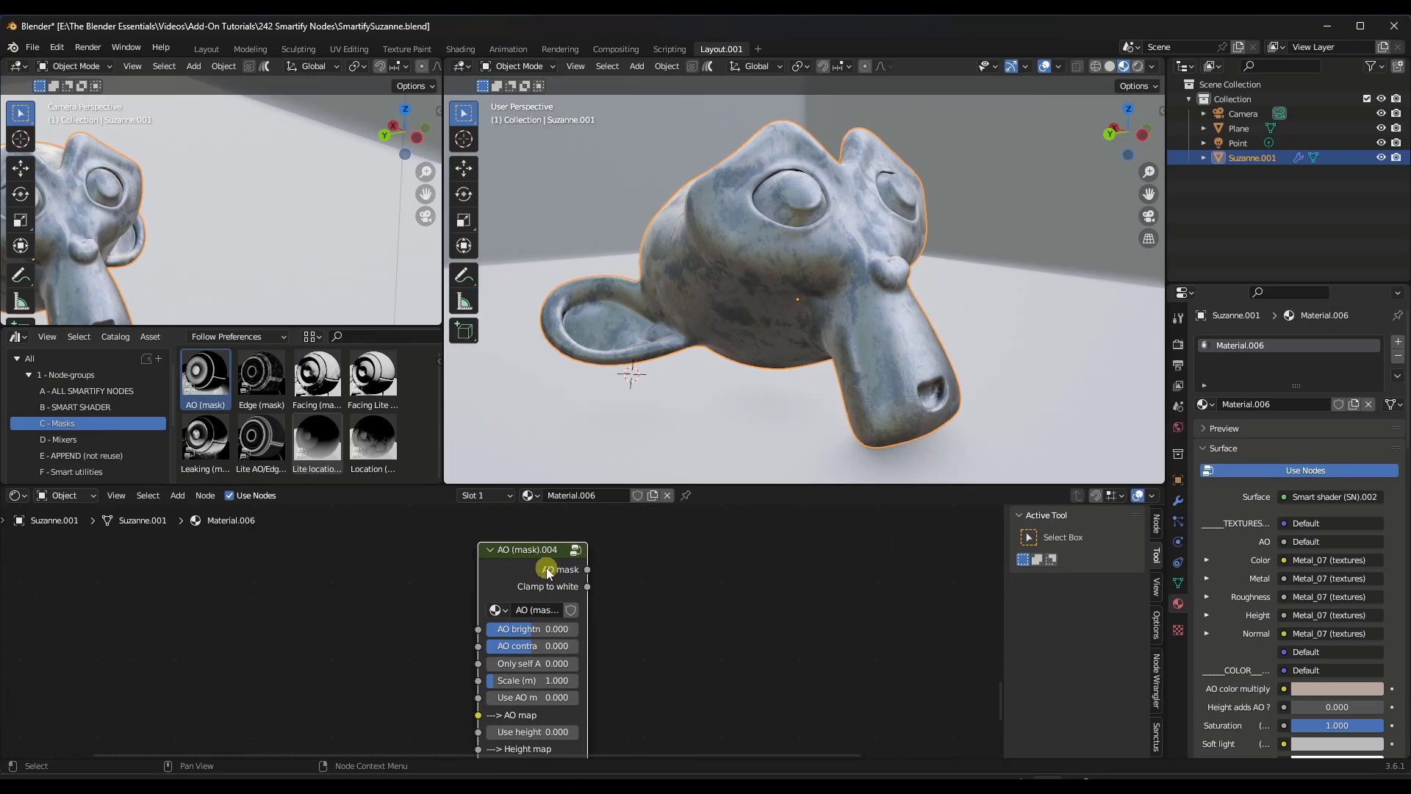
Preview the AO (mask) node through the Material Output and examine the mask on Suzanne and its link in the node tree
{"action": "scroll", "coordinate": [546, 567], "scroll_direction": "down", "scroll_amount": 6}
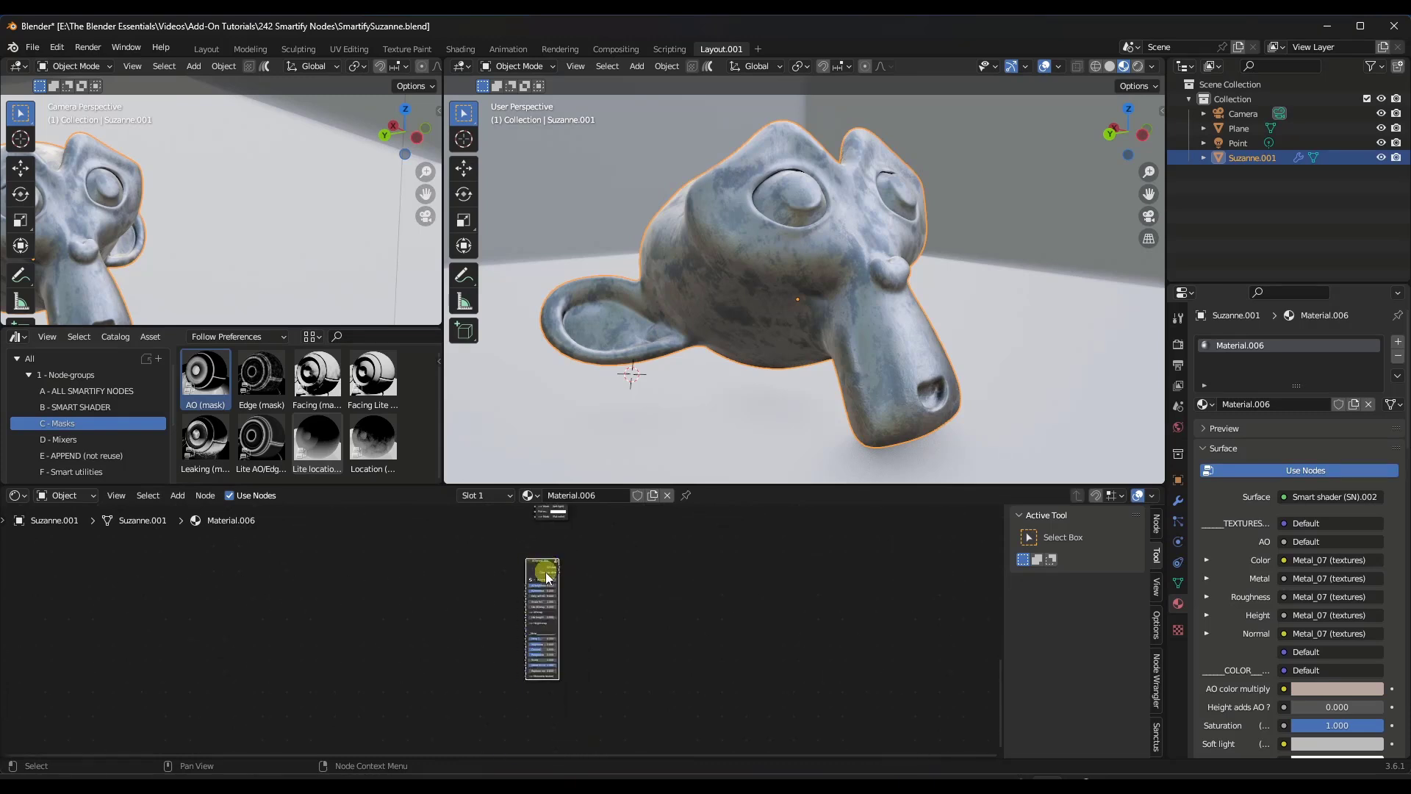
{"action": "scroll", "coordinate": [551, 572], "scroll_direction": "up", "scroll_amount": 5}
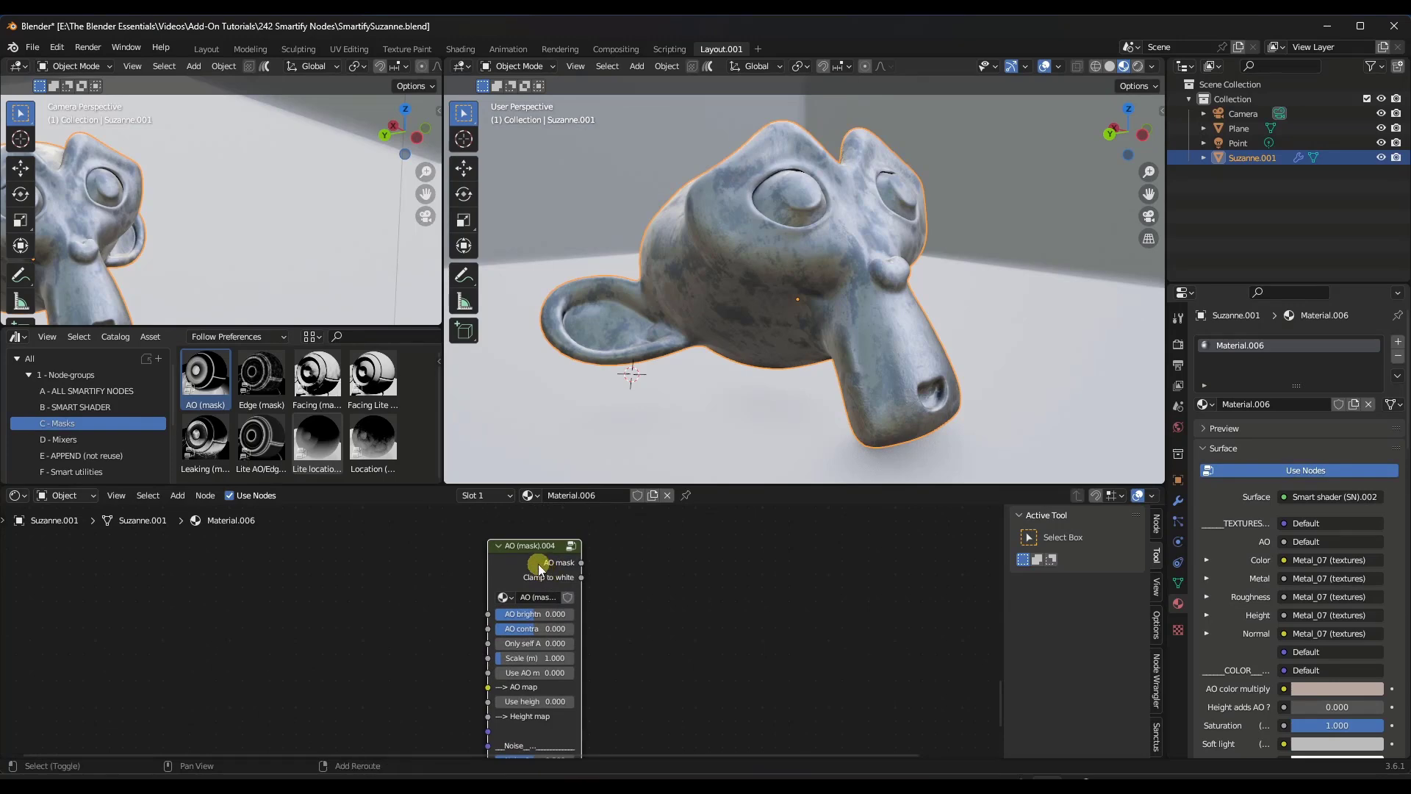
{"action": "left_click", "coordinate": [538, 563], "text": "ctrl+shift"}
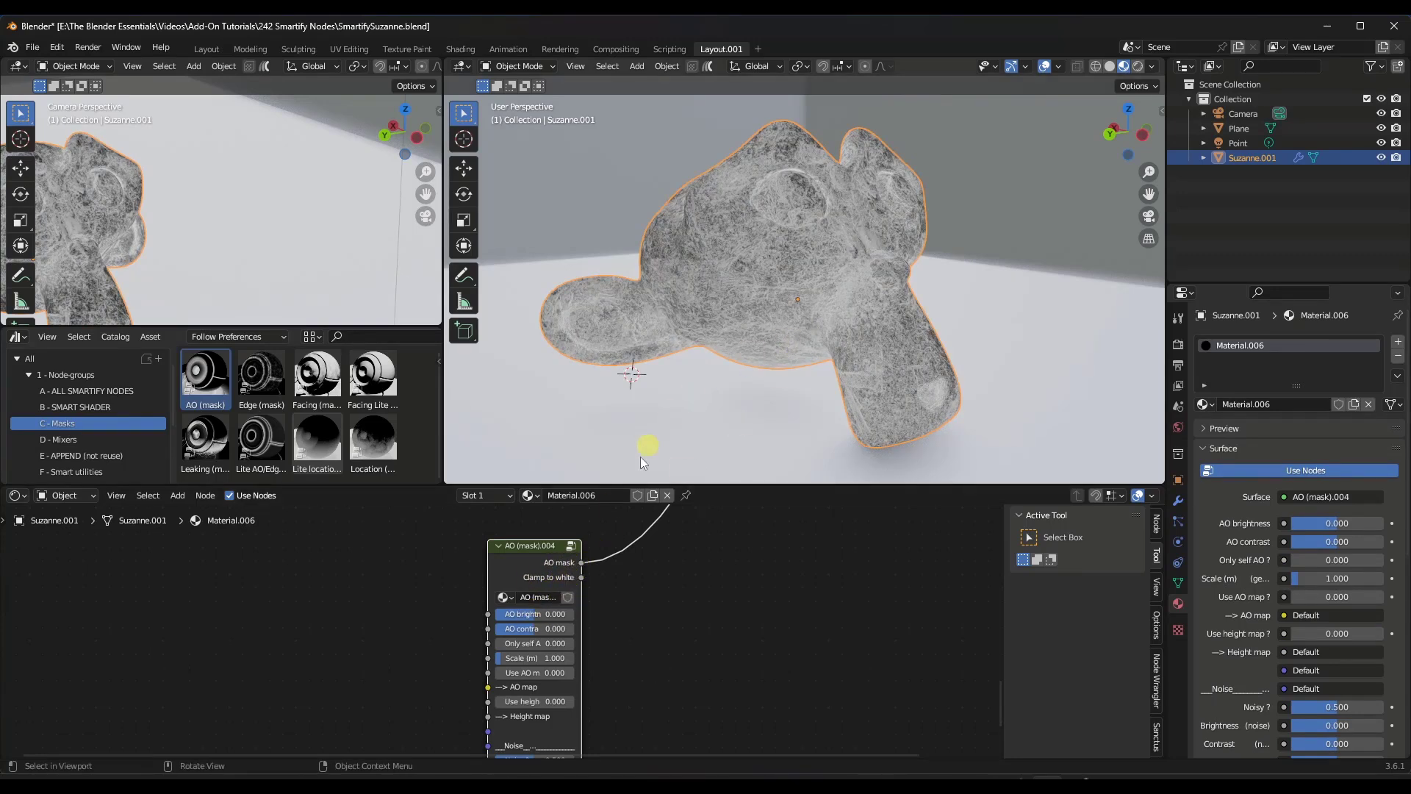
{"action": "scroll", "coordinate": [543, 621], "scroll_direction": "down", "scroll_amount": 2}
{"action": "scroll", "coordinate": [542, 621], "scroll_direction": "down", "scroll_amount": 6}
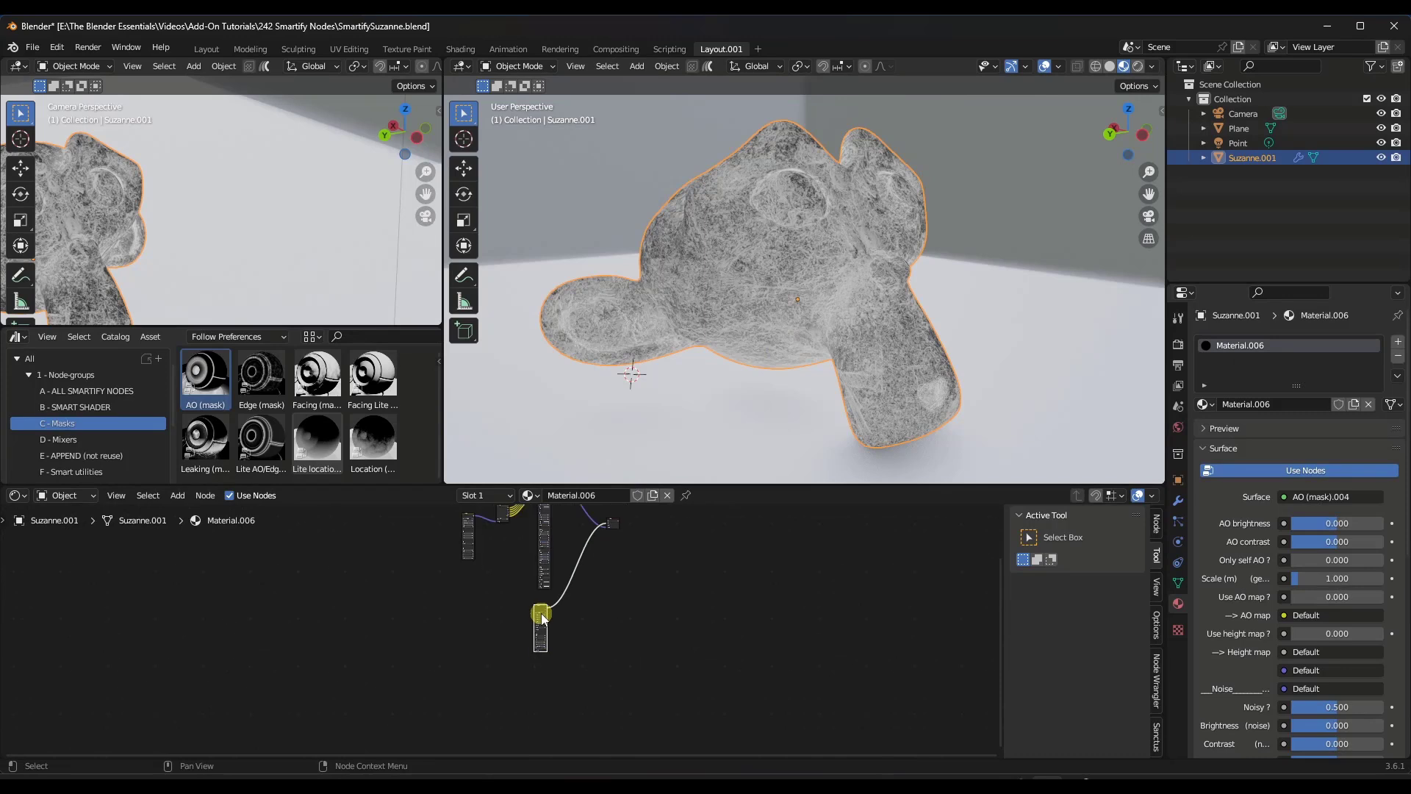
{"action": "scroll", "coordinate": [531, 620], "scroll_direction": "up", "scroll_amount": 3}
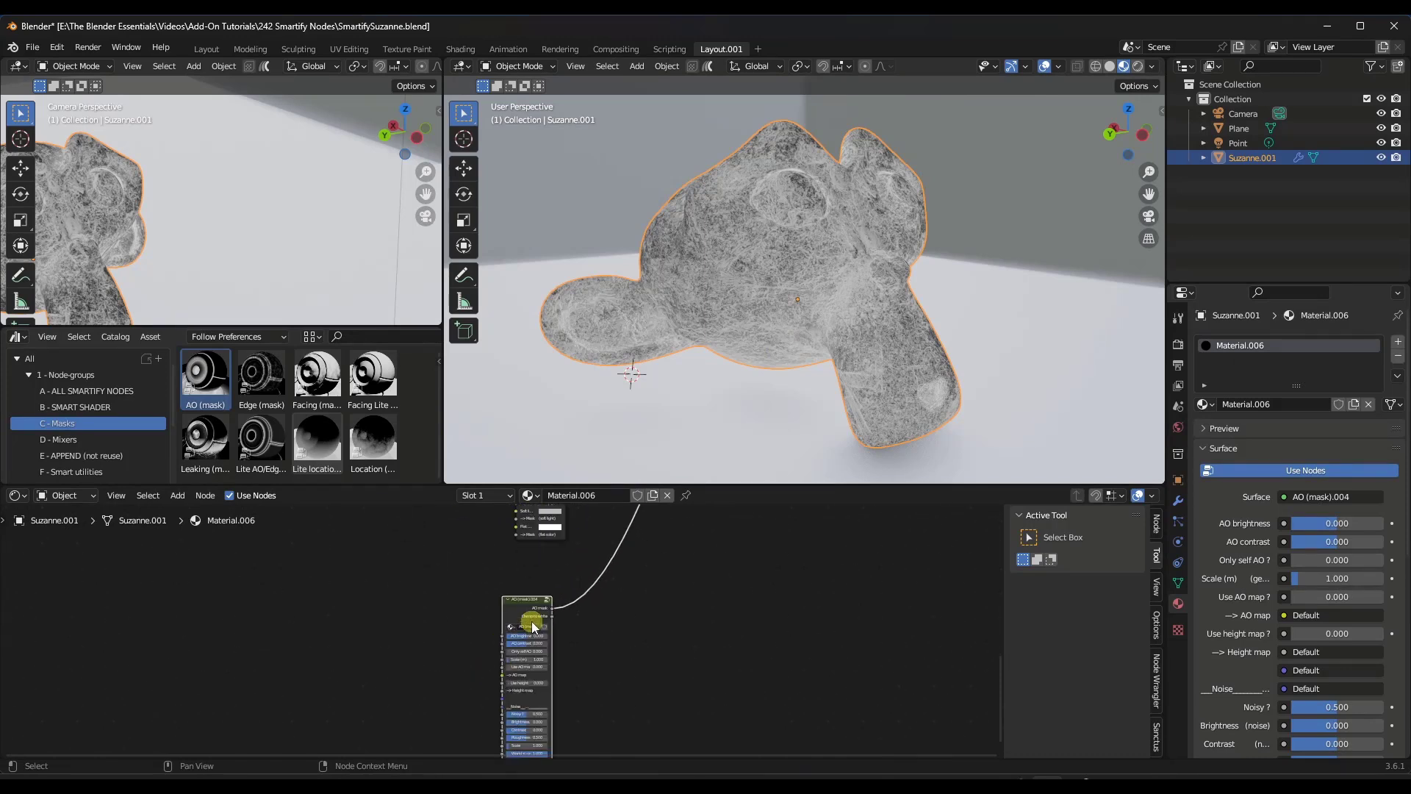
{"action": "scroll", "coordinate": [592, 584], "scroll_direction": "up", "scroll_amount": 7}
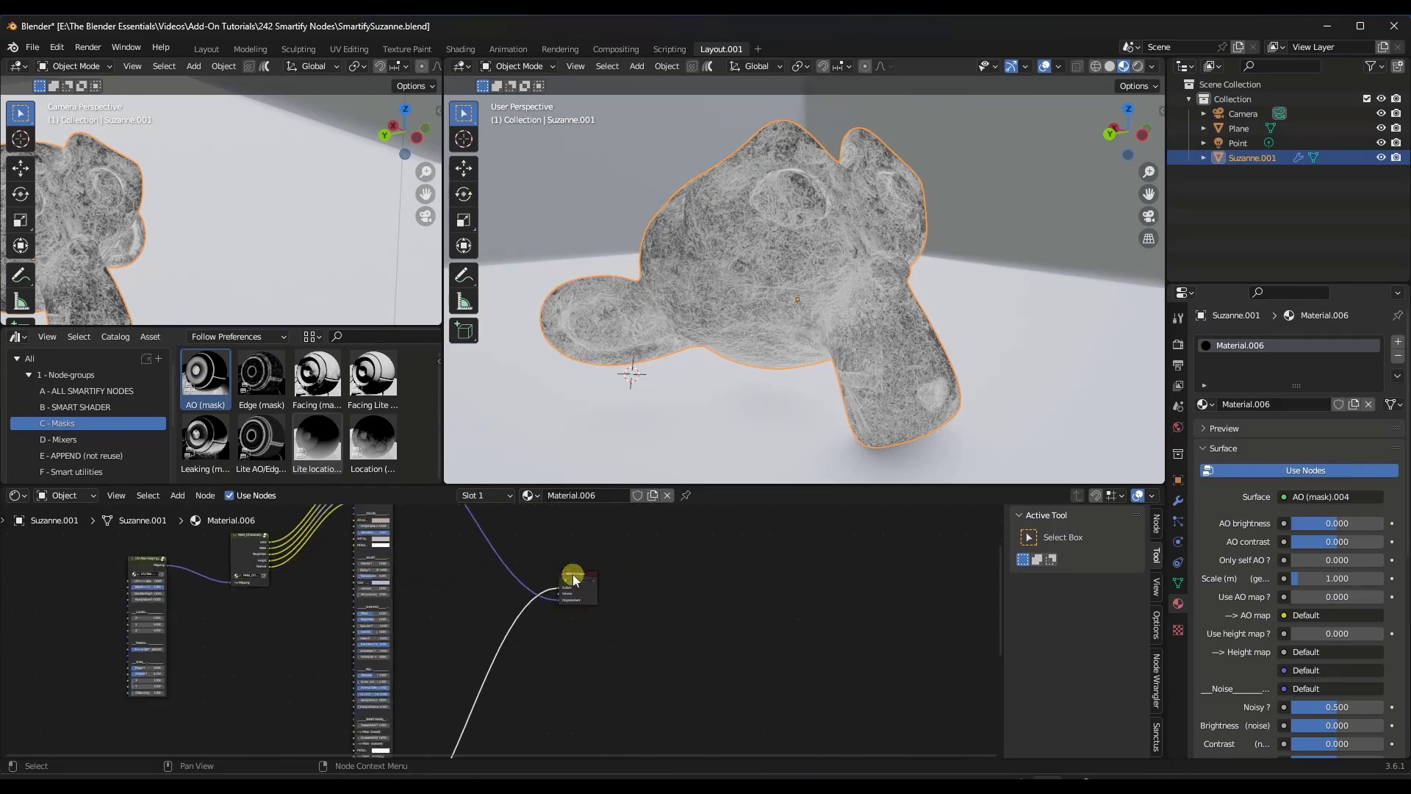
{"action": "scroll", "coordinate": [599, 568], "scroll_direction": "down", "scroll_amount": 6}
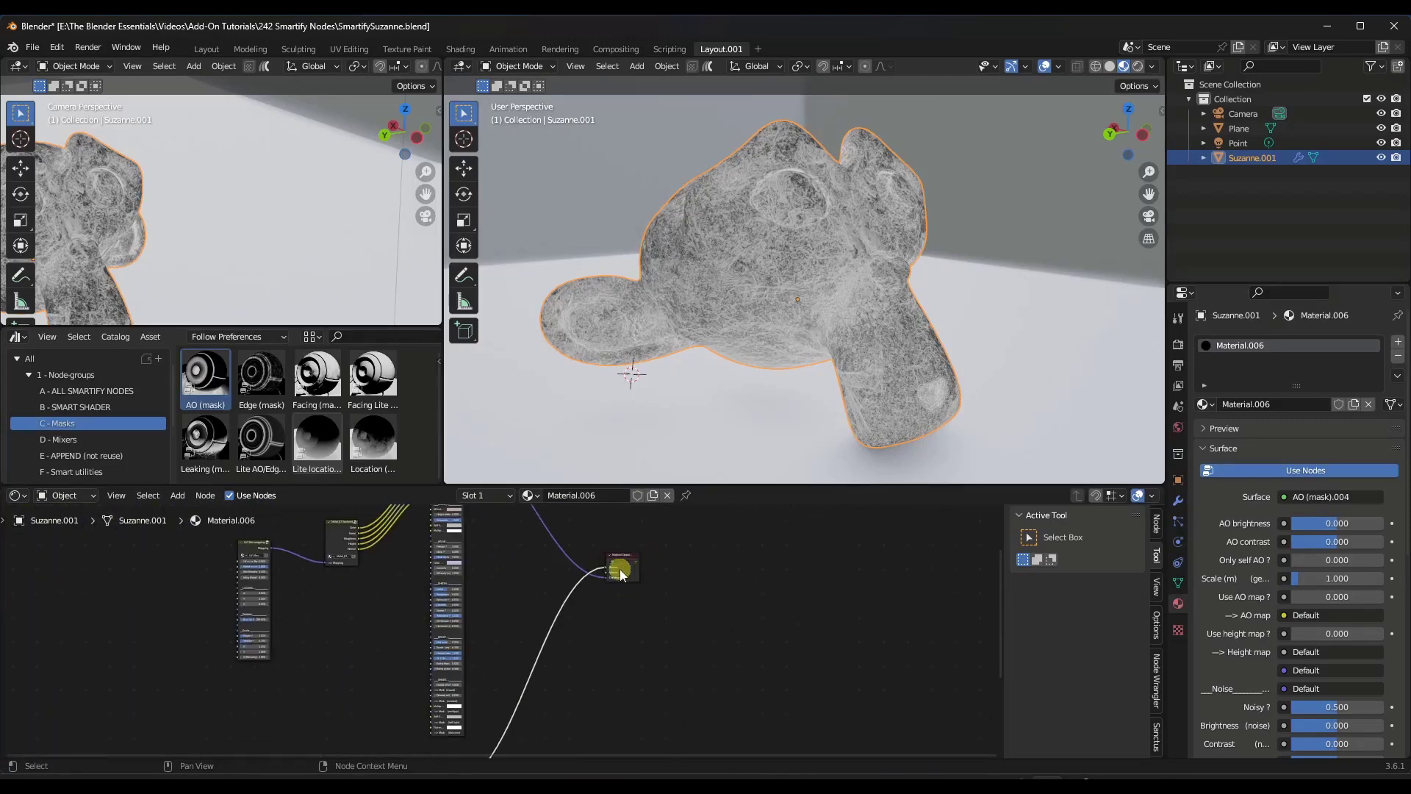
{"action": "scroll", "coordinate": [556, 599], "scroll_direction": "up", "scroll_amount": 2}
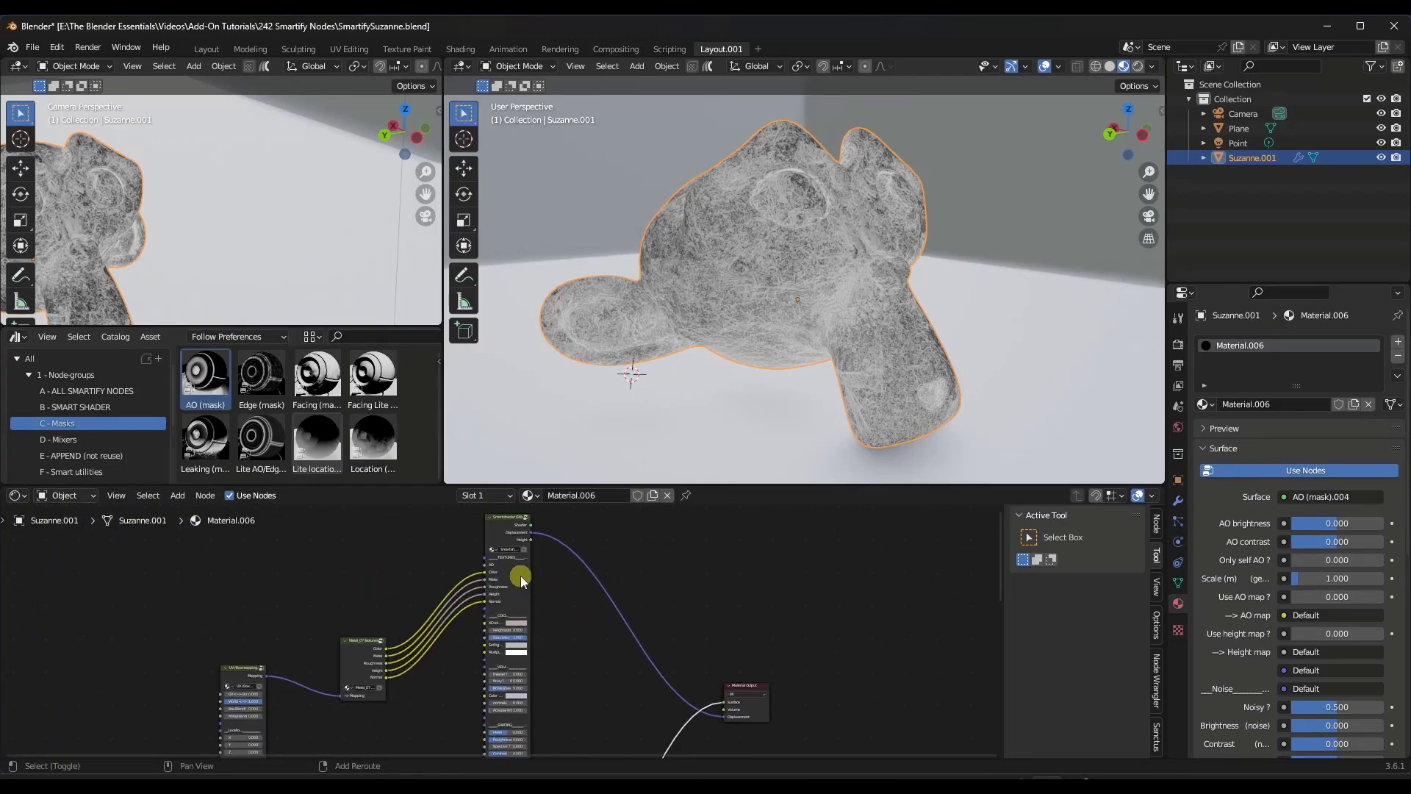
Switch the preview to the Smart shader and back to the AO (mask) node to compare them on Suzanne
{"action": "left_click", "coordinate": [516, 577], "text": "ctrl+shift"}
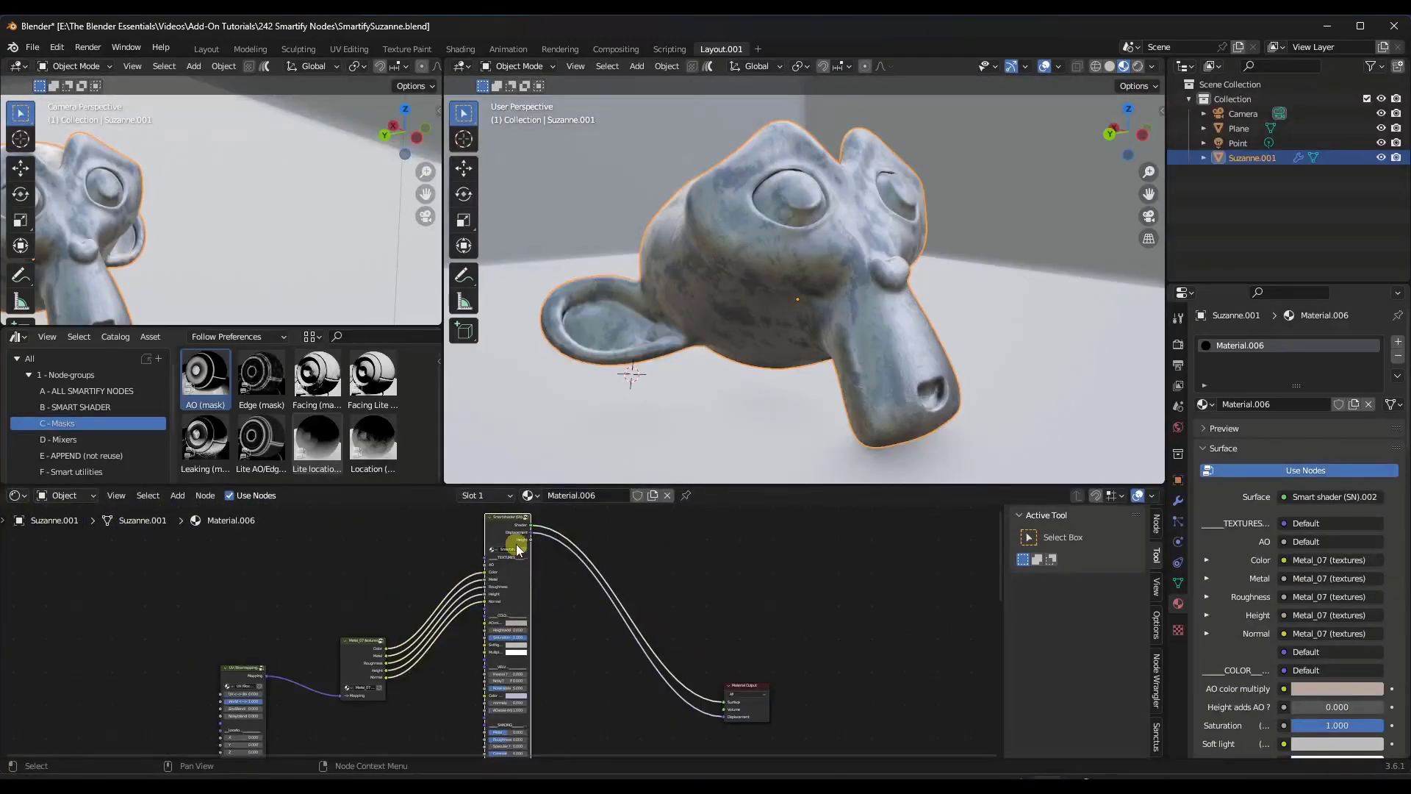
{"action": "scroll", "coordinate": [677, 572], "scroll_direction": "down", "scroll_amount": 10}
{"action": "scroll", "coordinate": [628, 705], "scroll_direction": "up", "scroll_amount": 3}
{"action": "middle_click_drag", "start_coordinate": [628, 706], "coordinate": [627, 576]}
{"action": "scroll", "coordinate": [625, 581], "scroll_direction": "up", "scroll_amount": 3}
{"action": "left_click", "coordinate": [564, 579], "text": "ctrl+shift"}
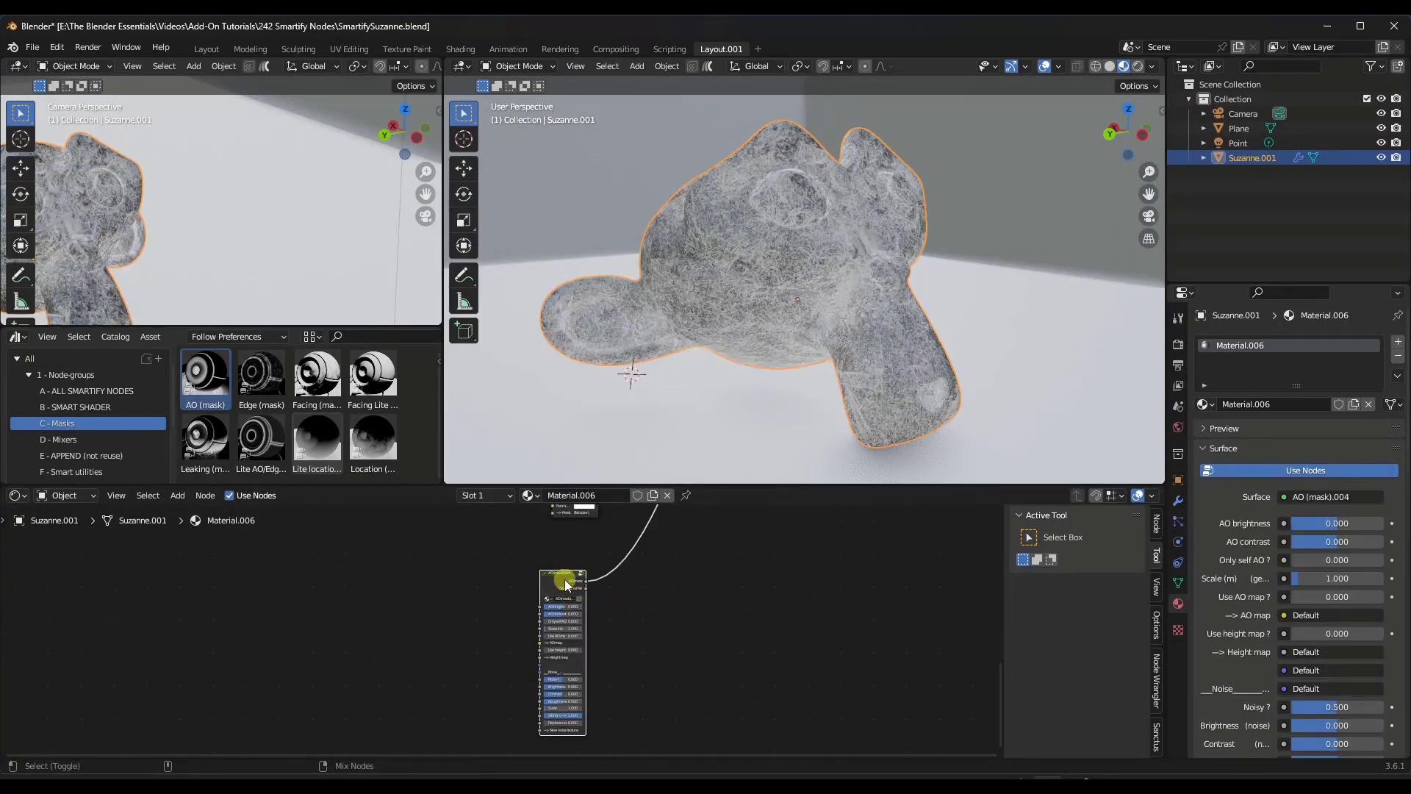
{"action": "scroll", "coordinate": [559, 603], "scroll_direction": "up", "scroll_amount": 4}
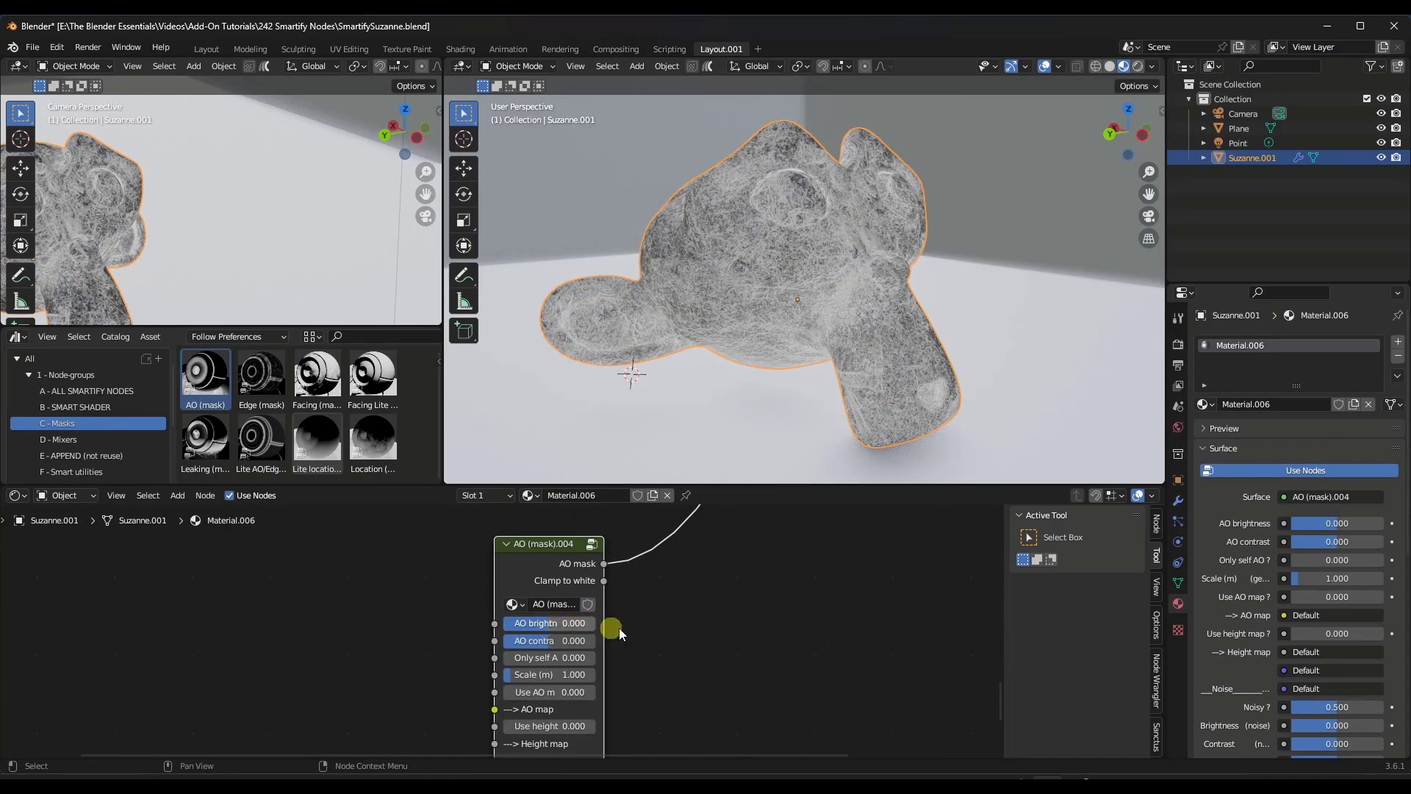
Connect the UV / Box mapping node's Mapping output to the AO (mask) node's mapping input below Height map
{"action": "scroll", "coordinate": [619, 628], "scroll_direction": "down", "scroll_amount": 8}
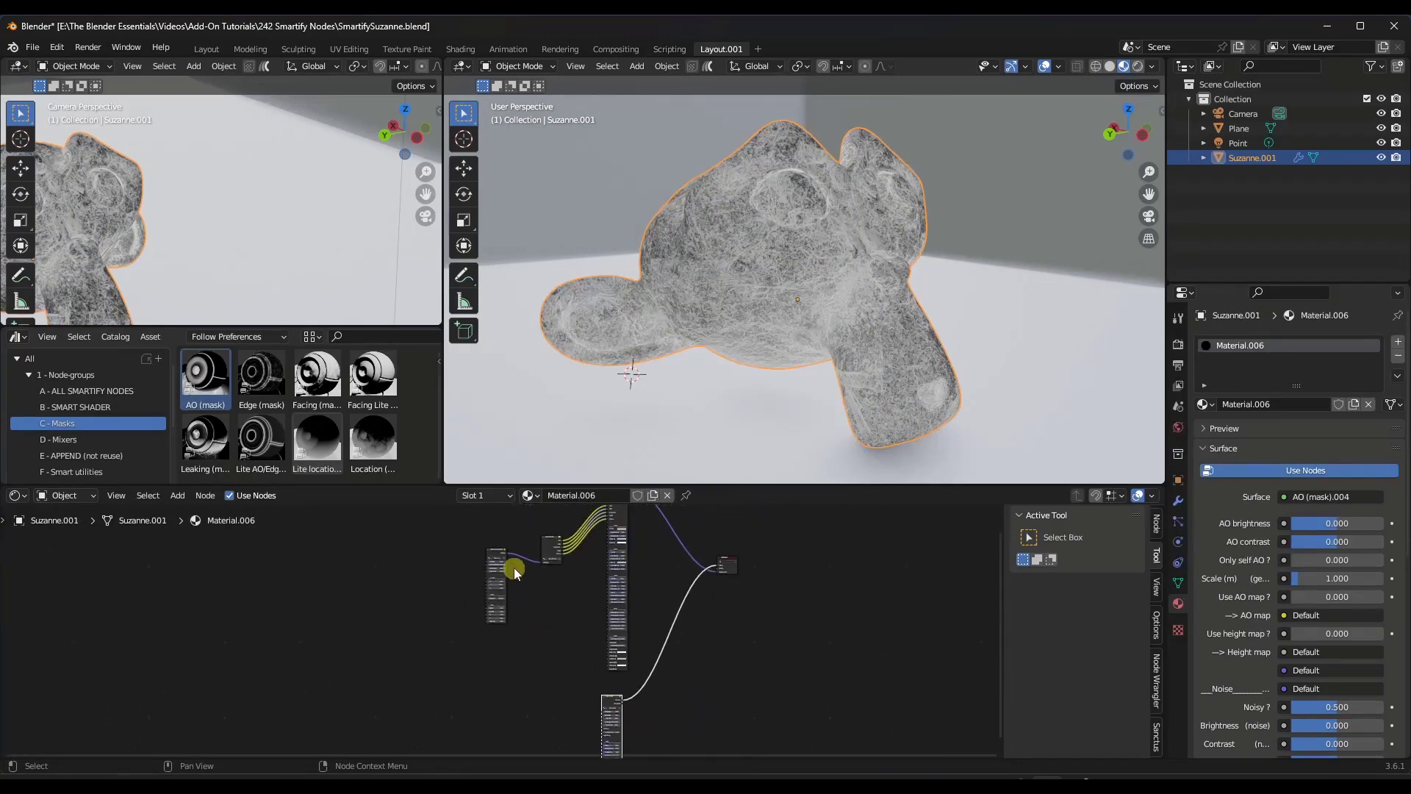
{"action": "left_click", "coordinate": [500, 555]}
{"action": "right_click_drag", "start_coordinate": [499, 555], "coordinate": [608, 709], "text": "alt"}
{"action": "scroll", "coordinate": [615, 743], "scroll_direction": "up", "scroll_amount": 2}
{"action": "scroll", "coordinate": [614, 744], "scroll_direction": "up", "scroll_amount": 5}
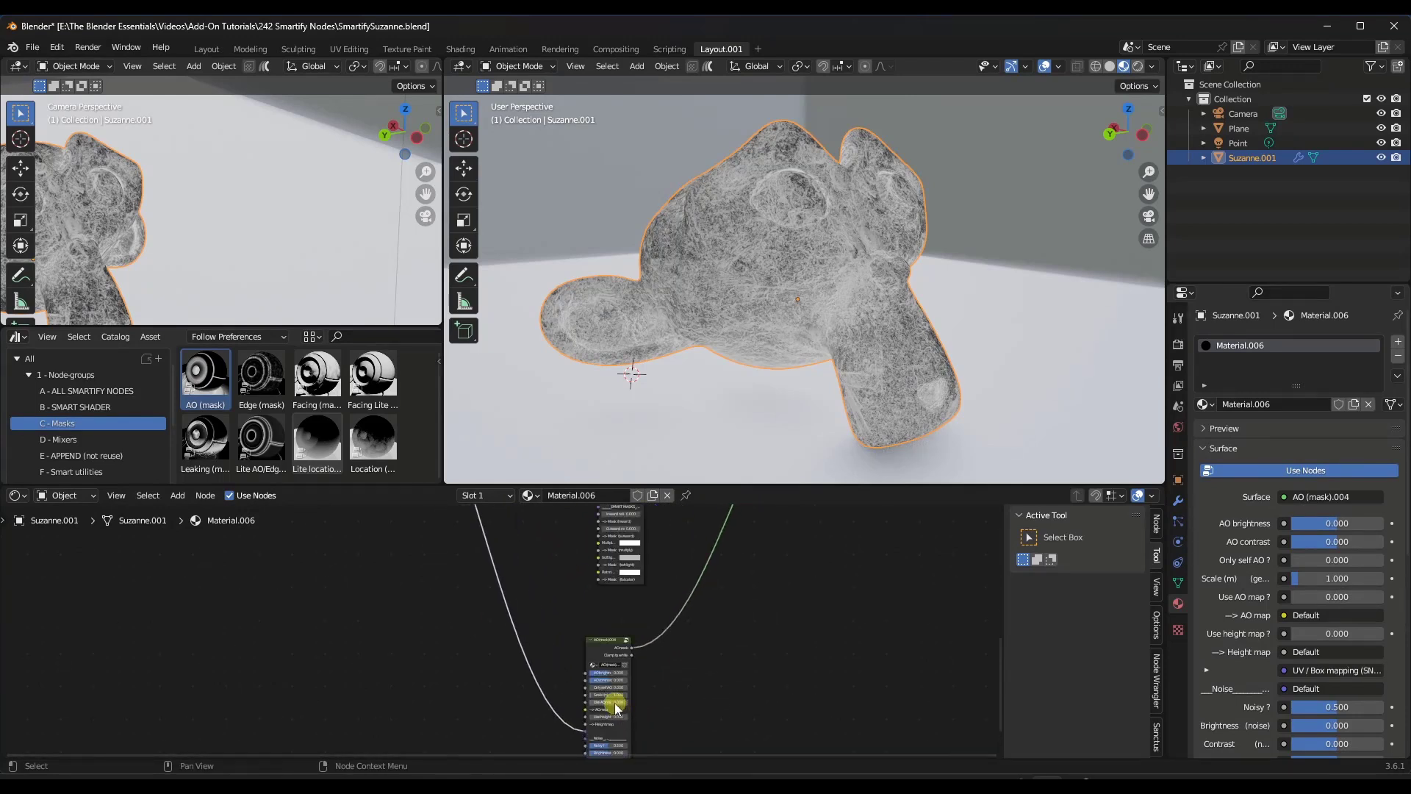
{"action": "scroll", "coordinate": [584, 721], "scroll_direction": "up", "scroll_amount": 1}
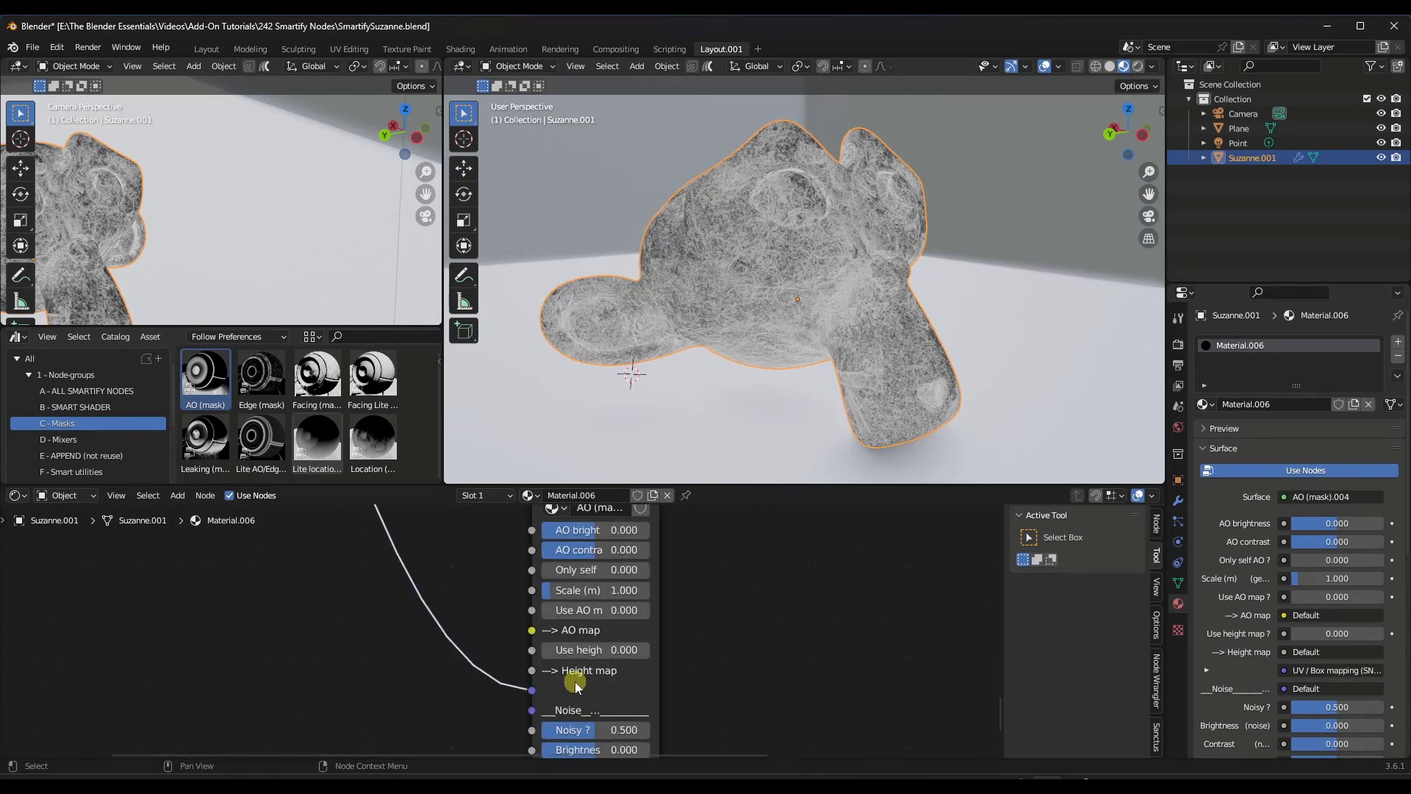
Set the AO mask's brightness to 0.100, contrast 0.433, Scale 3.970, and its noise's Noisy to 0.433, Brightness 0.283, Contrast 0.333
{"action": "scroll", "coordinate": [576, 686], "scroll_direction": "down", "scroll_amount": 2}
{"action": "left_click_drag", "start_coordinate": [588, 584], "coordinate": [588, 618]}
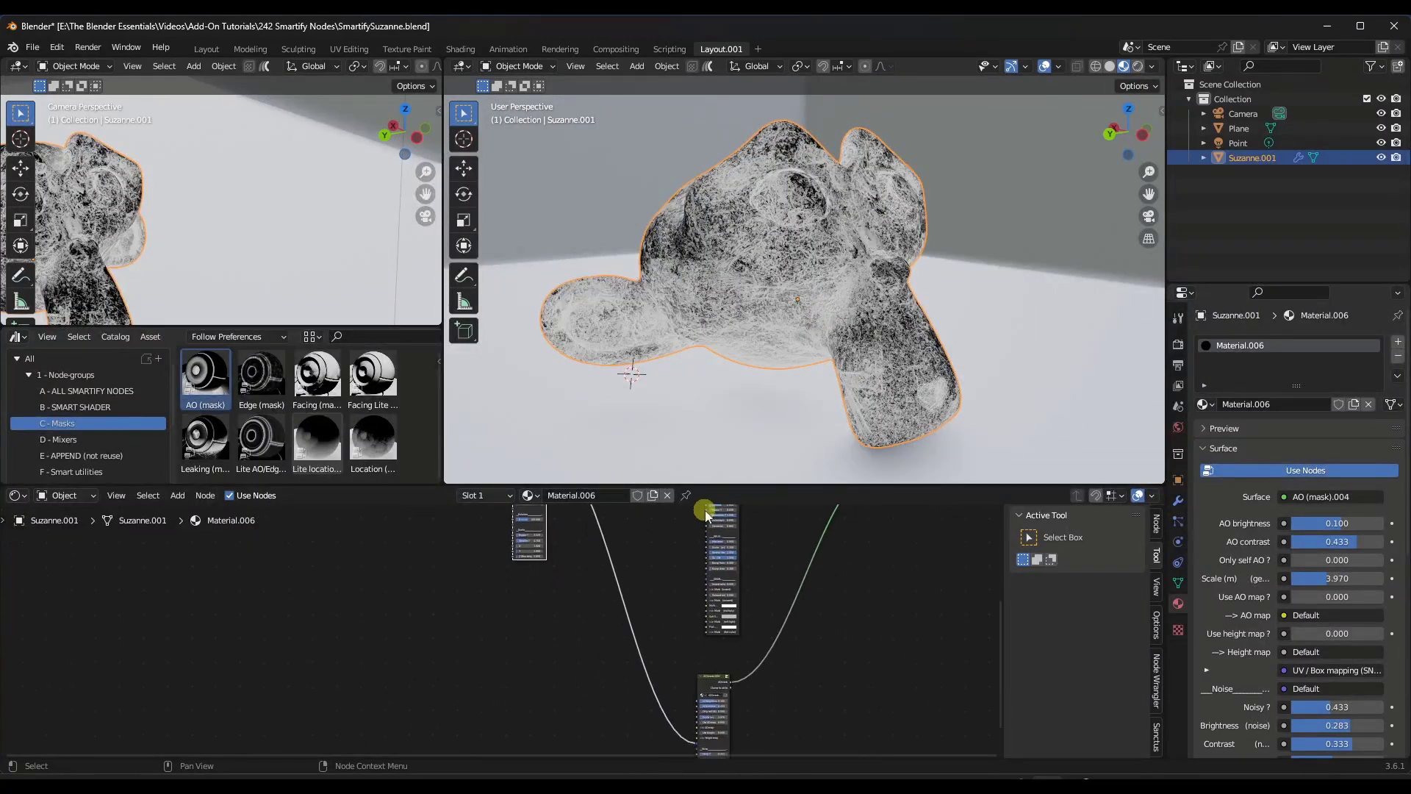
Route the Smart shader back to the Material Output and move the output node farther from the shader
{"action": "middle_click_drag", "start_coordinate": [733, 642], "coordinate": [547, 576]}
{"action": "scroll", "coordinate": [609, 598], "scroll_direction": "up", "scroll_amount": 5}
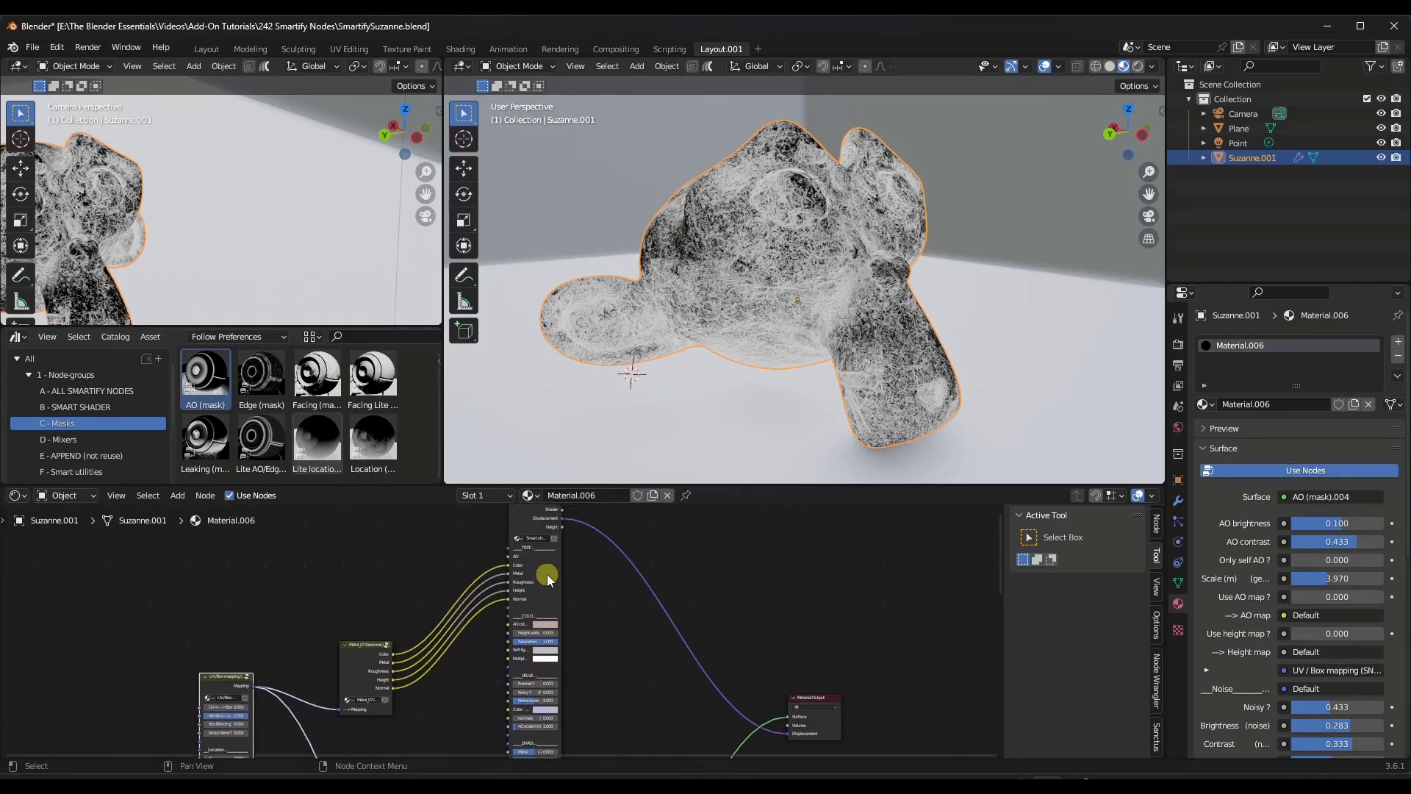
{"action": "left_click", "coordinate": [547, 576], "text": "ctrl+shift"}
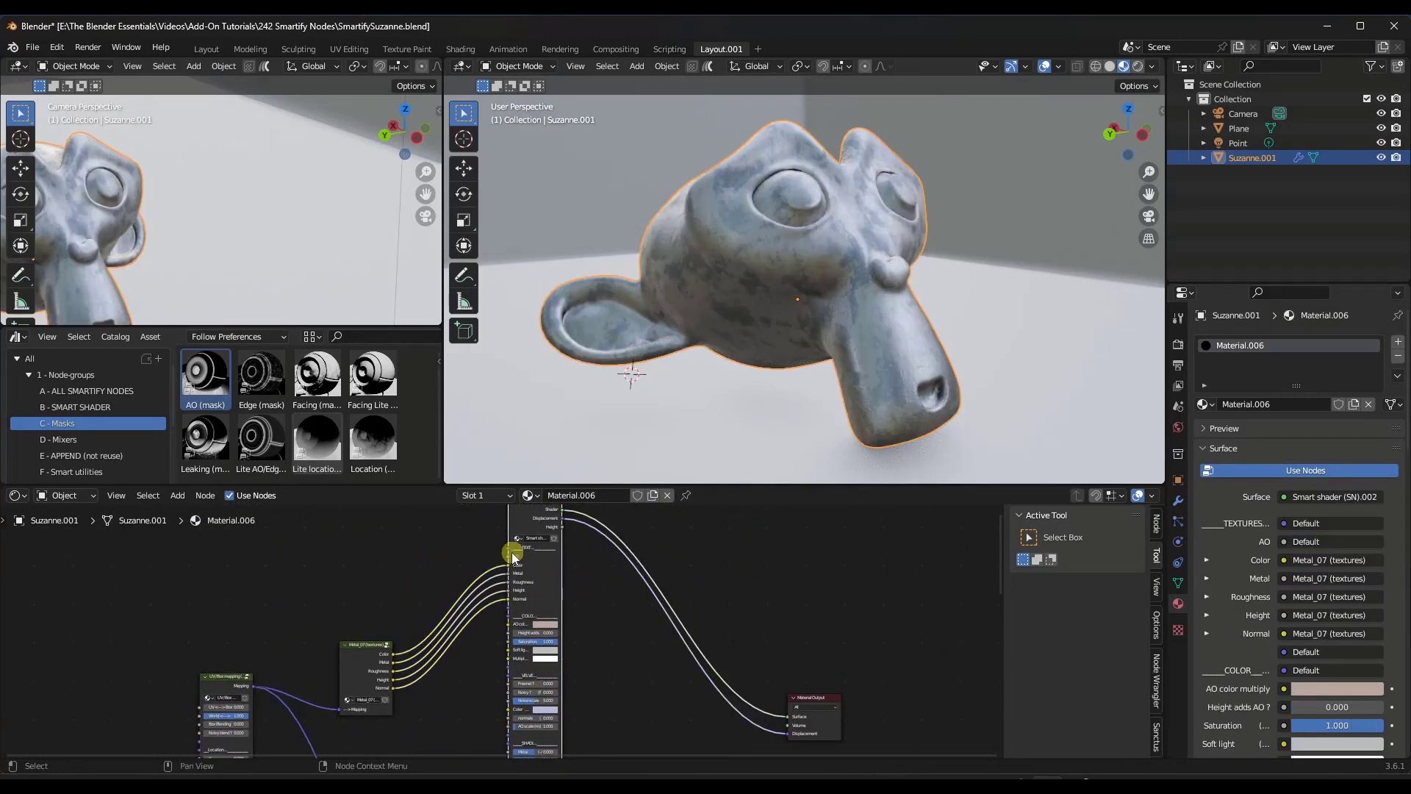
{"action": "scroll", "coordinate": [533, 543], "scroll_direction": "down", "scroll_amount": 3}
{"action": "middle_click_drag", "start_coordinate": [534, 544], "coordinate": [510, 523]}
{"action": "scroll", "coordinate": [712, 684], "scroll_direction": "up", "scroll_amount": 3}
{"action": "middle_click_drag", "start_coordinate": [656, 658], "coordinate": [628, 560]}
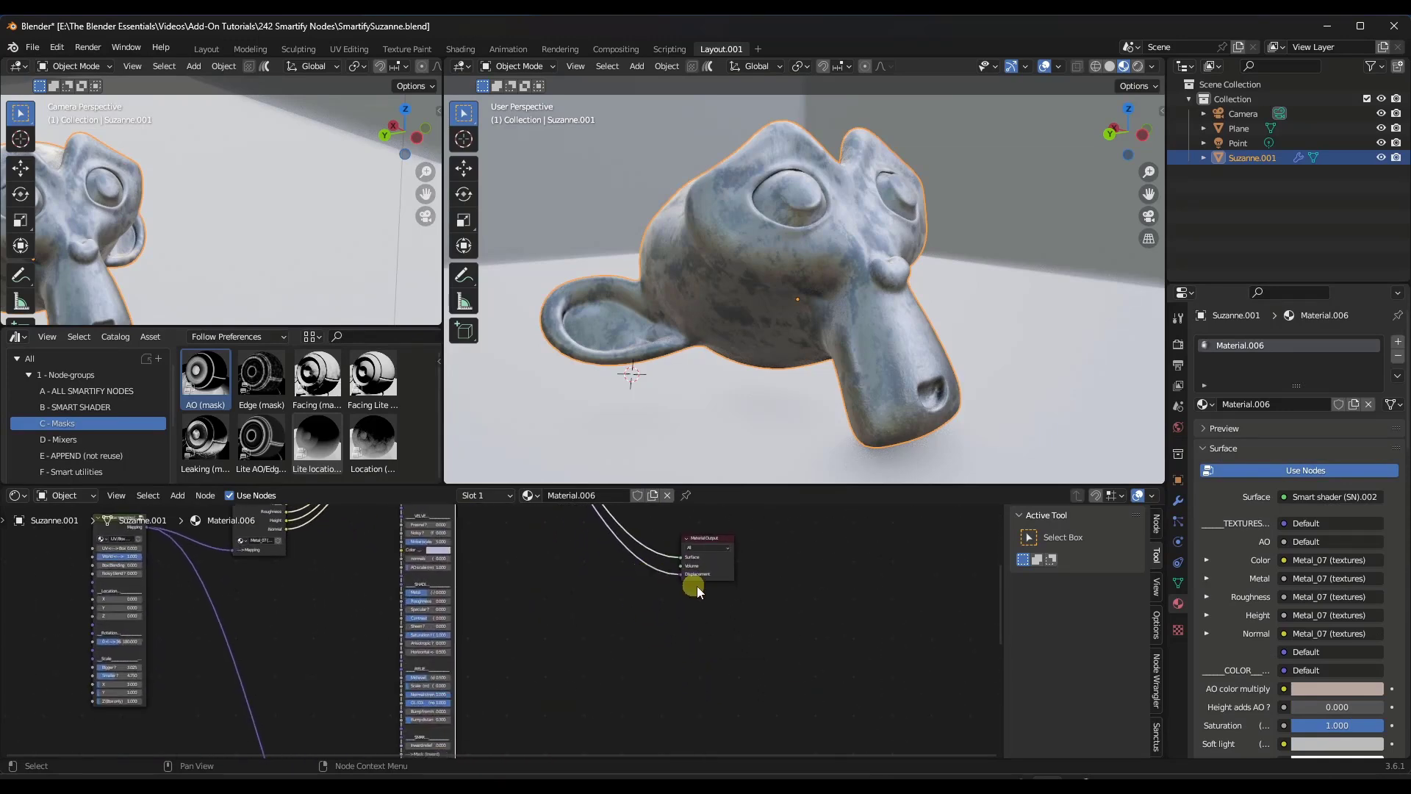
{"action": "left_click_drag", "start_coordinate": [717, 568], "coordinate": [812, 587]}
{"action": "scroll", "coordinate": [819, 581], "scroll_direction": "down", "scroll_amount": 6}
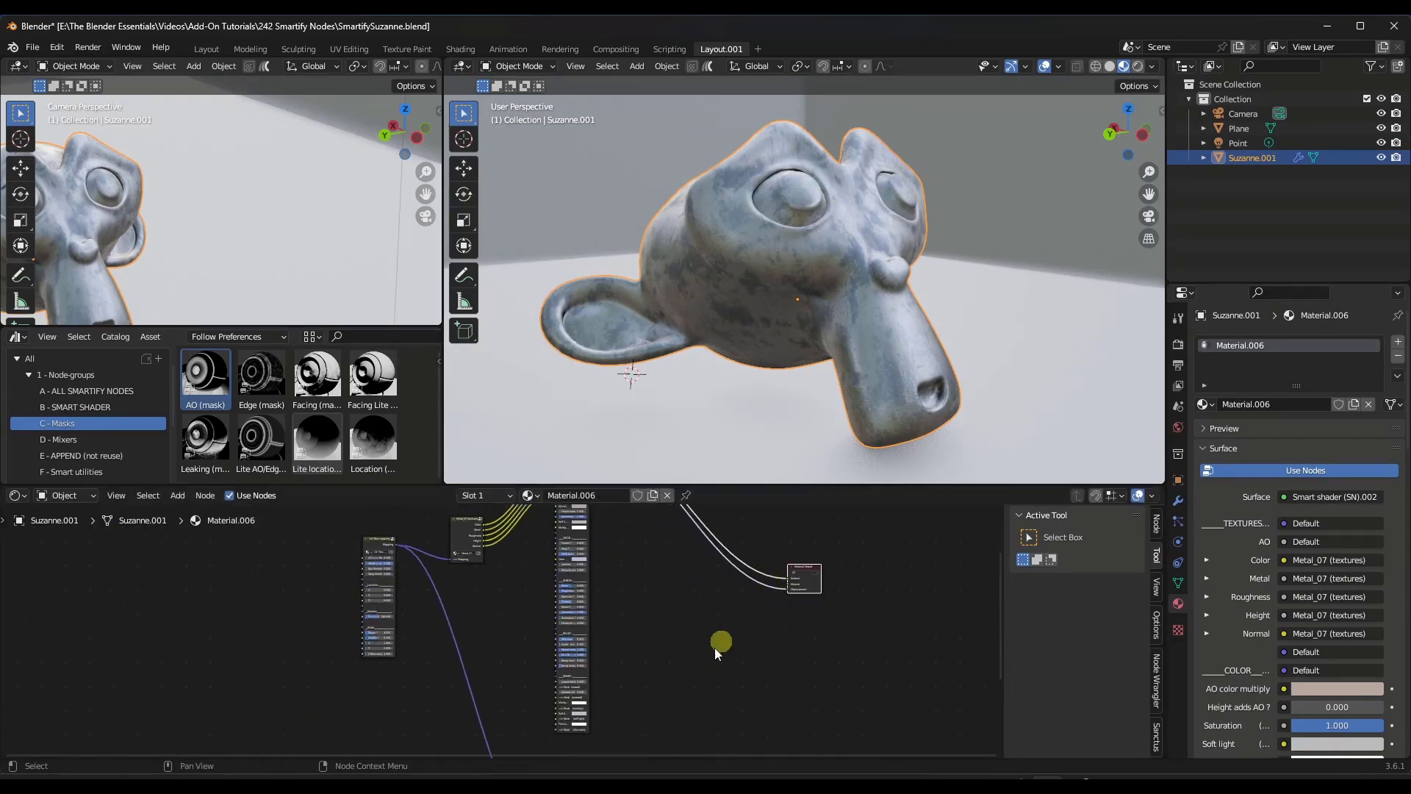
Move the AO (mask) node a little to the left, below the Smart shader, and examine its AO mask output
{"action": "middle_click_drag", "start_coordinate": [685, 642], "coordinate": [680, 527]}
{"action": "left_click_drag", "start_coordinate": [554, 668], "coordinate": [515, 647]}
{"action": "scroll", "coordinate": [514, 647], "scroll_direction": "up", "scroll_amount": 6}
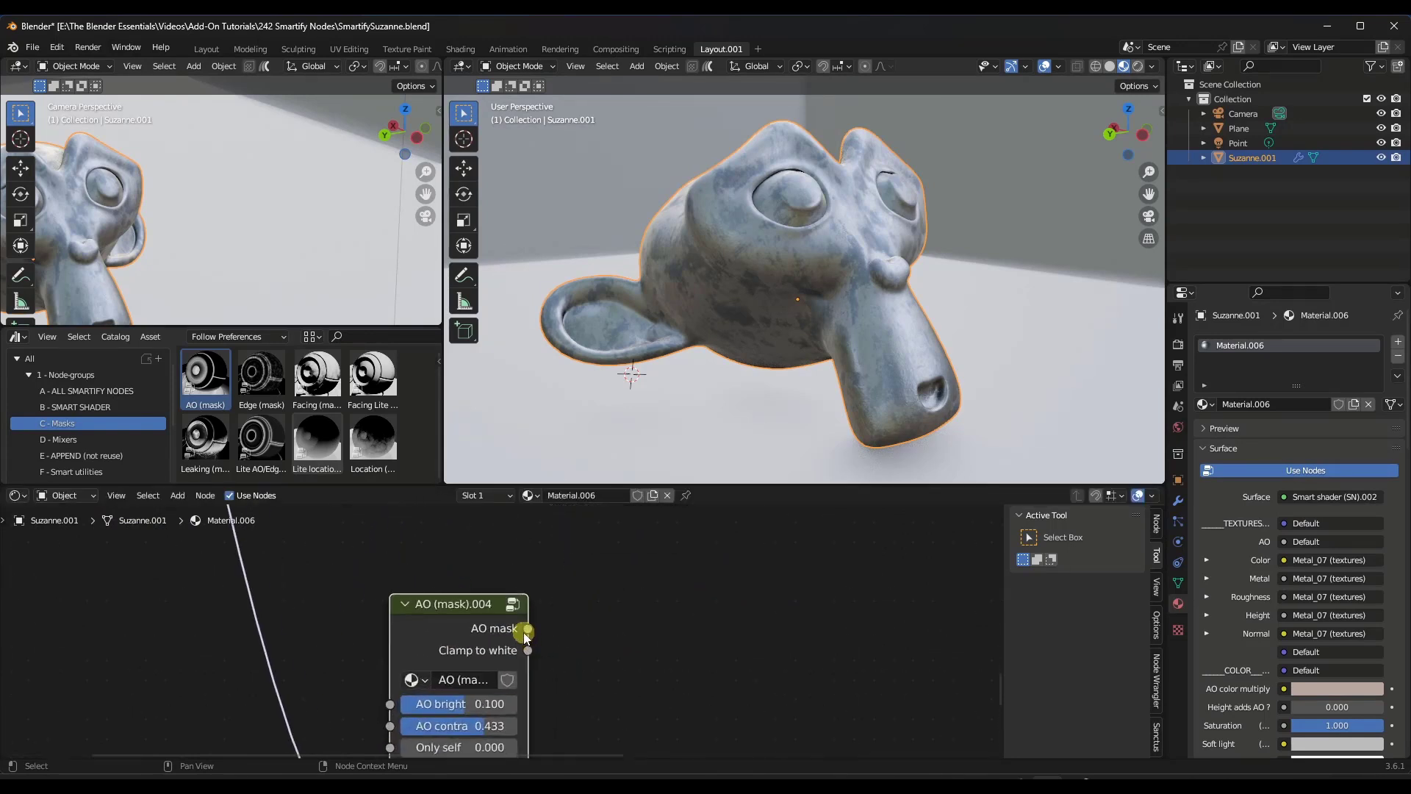
{"action": "scroll", "coordinate": [523, 632], "scroll_direction": "down", "scroll_amount": 6}
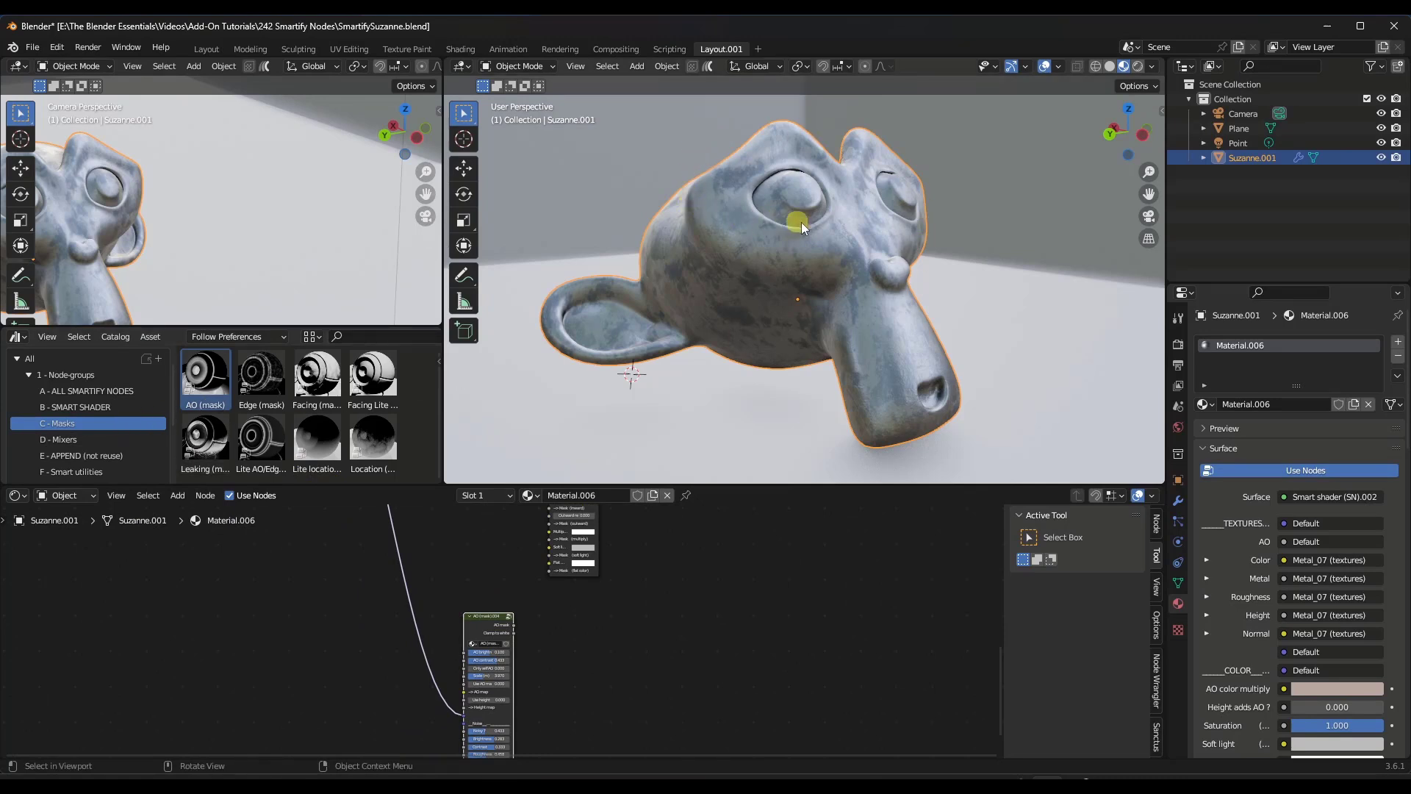
Add a second Smart shader (SN) node from the B - SMART SHADER catalog to the right of the AO (mask) node
{"action": "scroll", "coordinate": [72, 443], "scroll_direction": "down", "scroll_amount": 1}
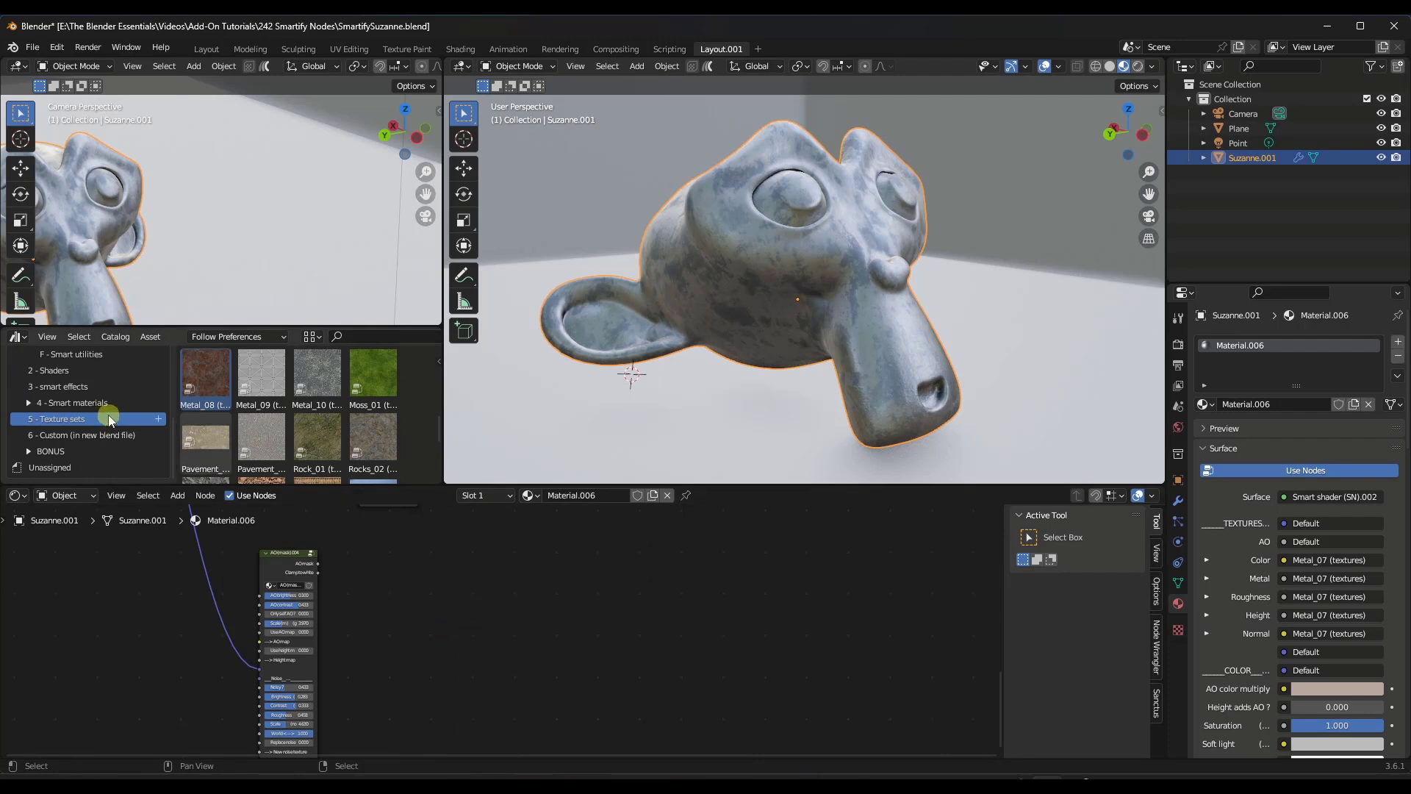
{"action": "scroll", "coordinate": [103, 406], "scroll_direction": "up", "scroll_amount": 5}
{"action": "left_click", "coordinate": [98, 381]}
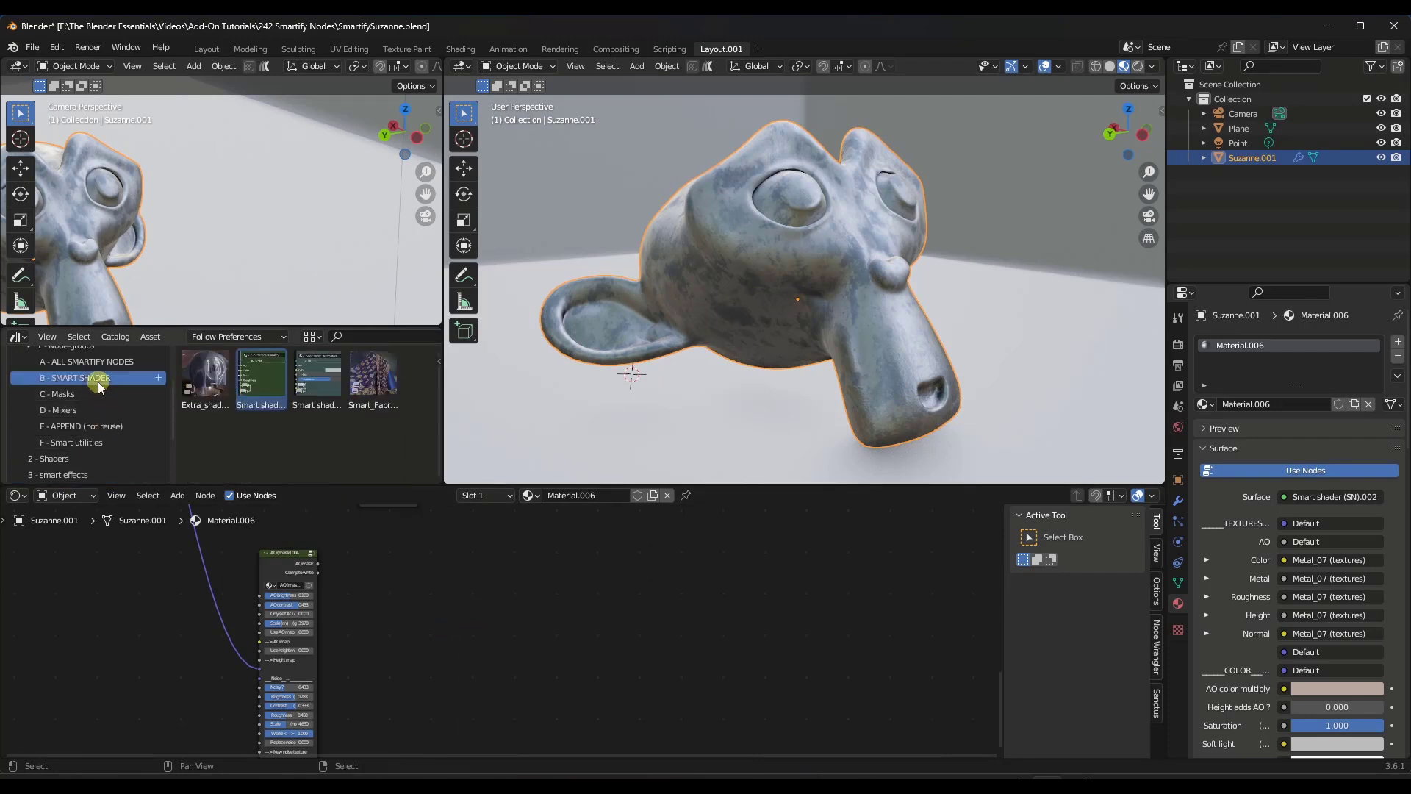
{"action": "left_click", "coordinate": [267, 387]}
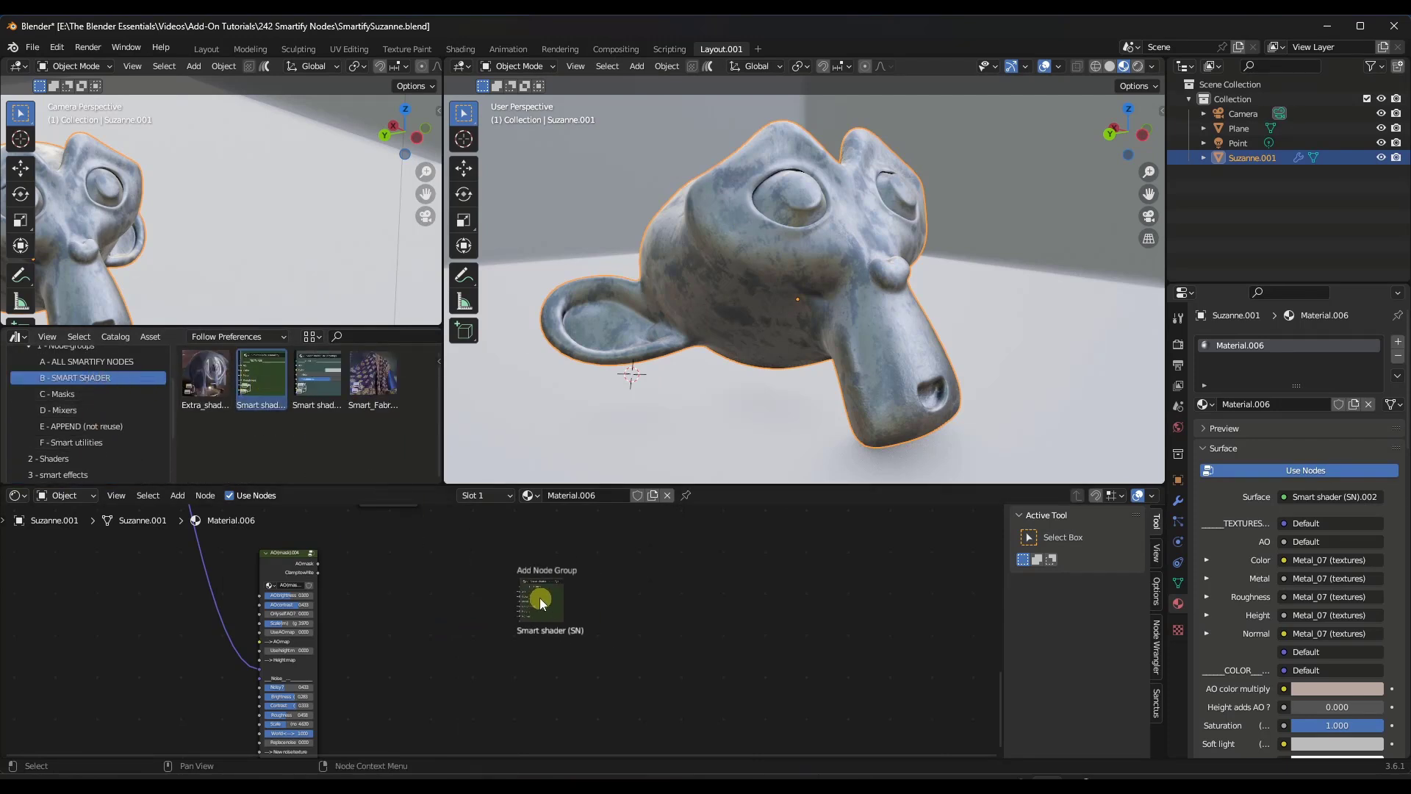
{"action": "left_click_drag", "start_coordinate": [575, 597], "coordinate": [580, 598]}
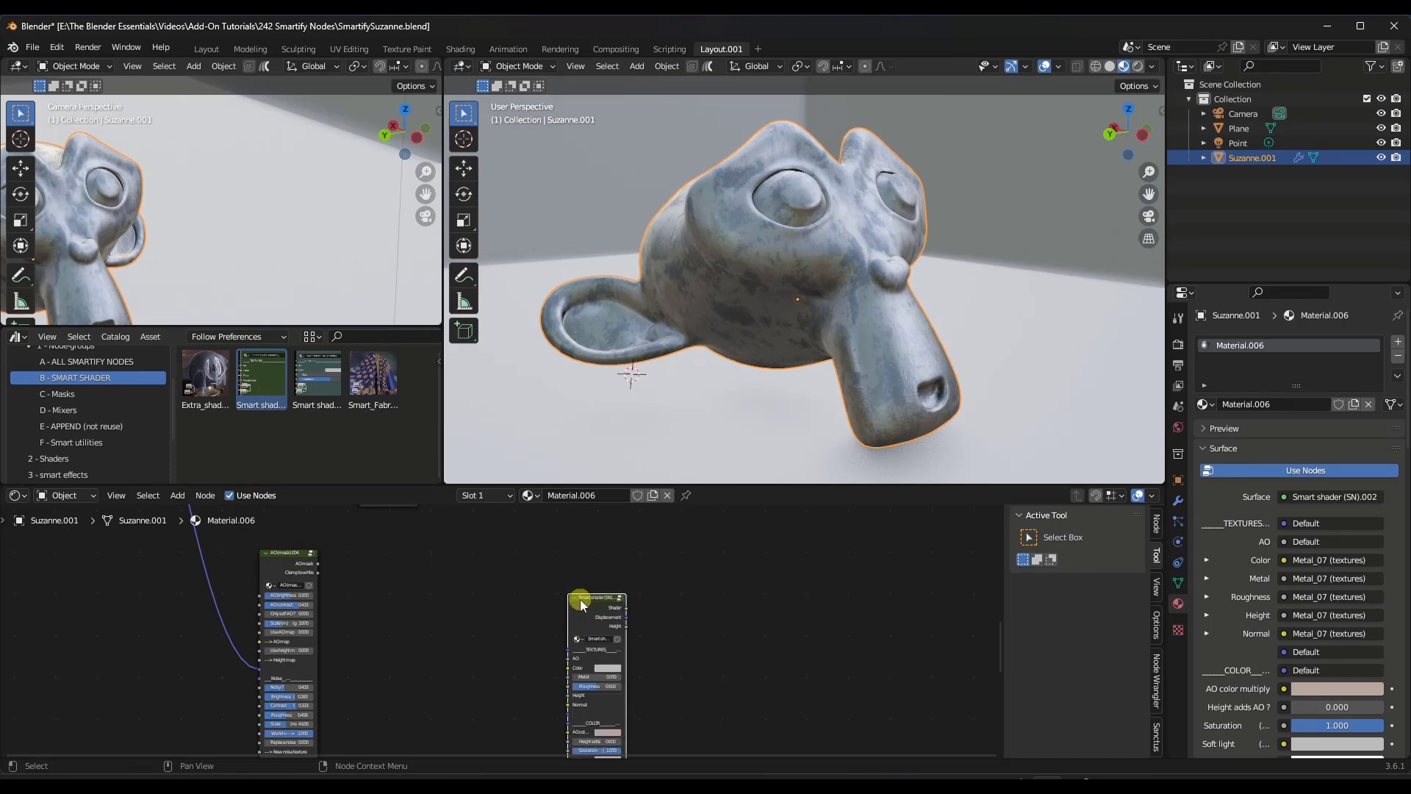
{"action": "left_click", "coordinate": [533, 588]}
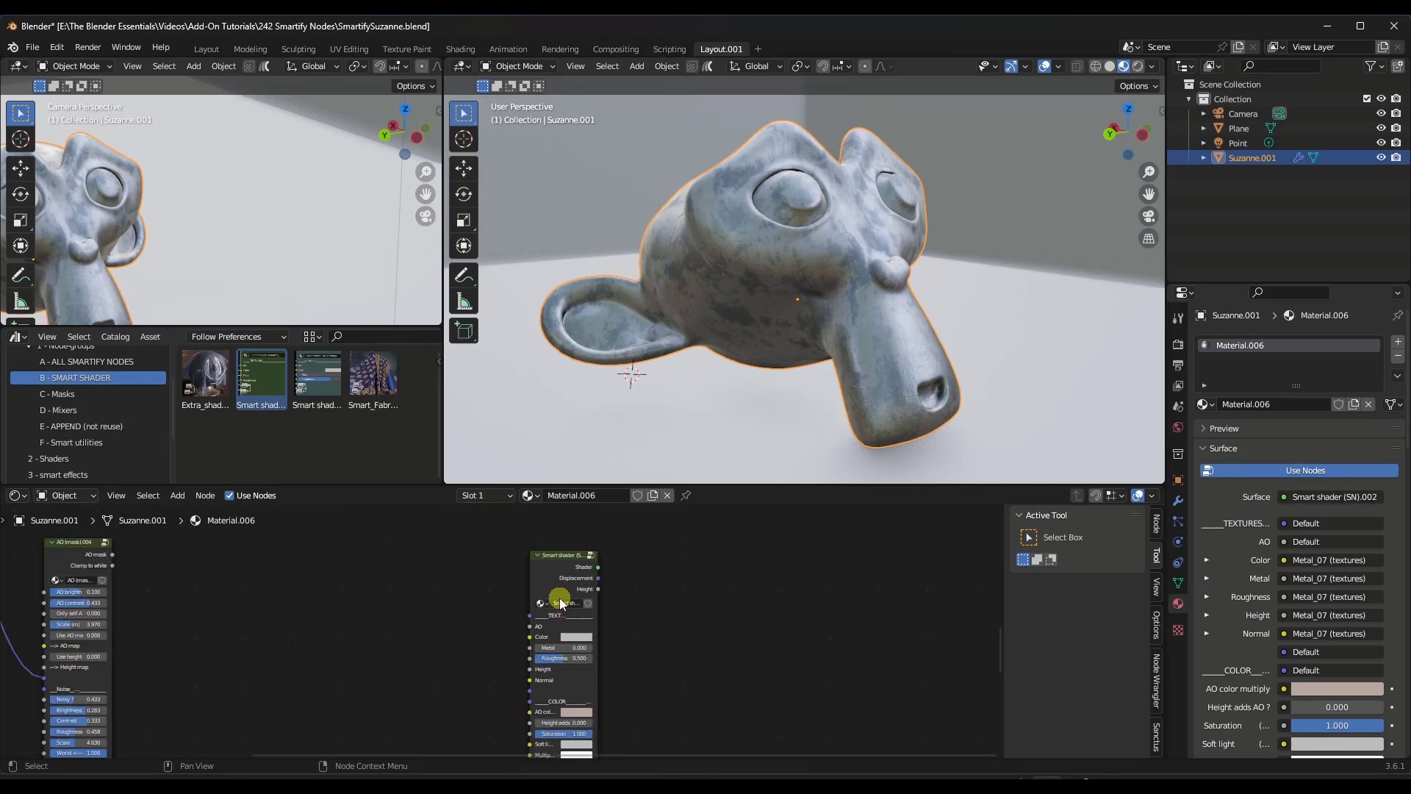
Add the Metal_04 texture set and connect its Color, Metal, Roughness, Height and Normal outputs to the second Smart shader's matching inputs
{"action": "scroll", "coordinate": [560, 603], "scroll_direction": "up", "scroll_amount": 1}
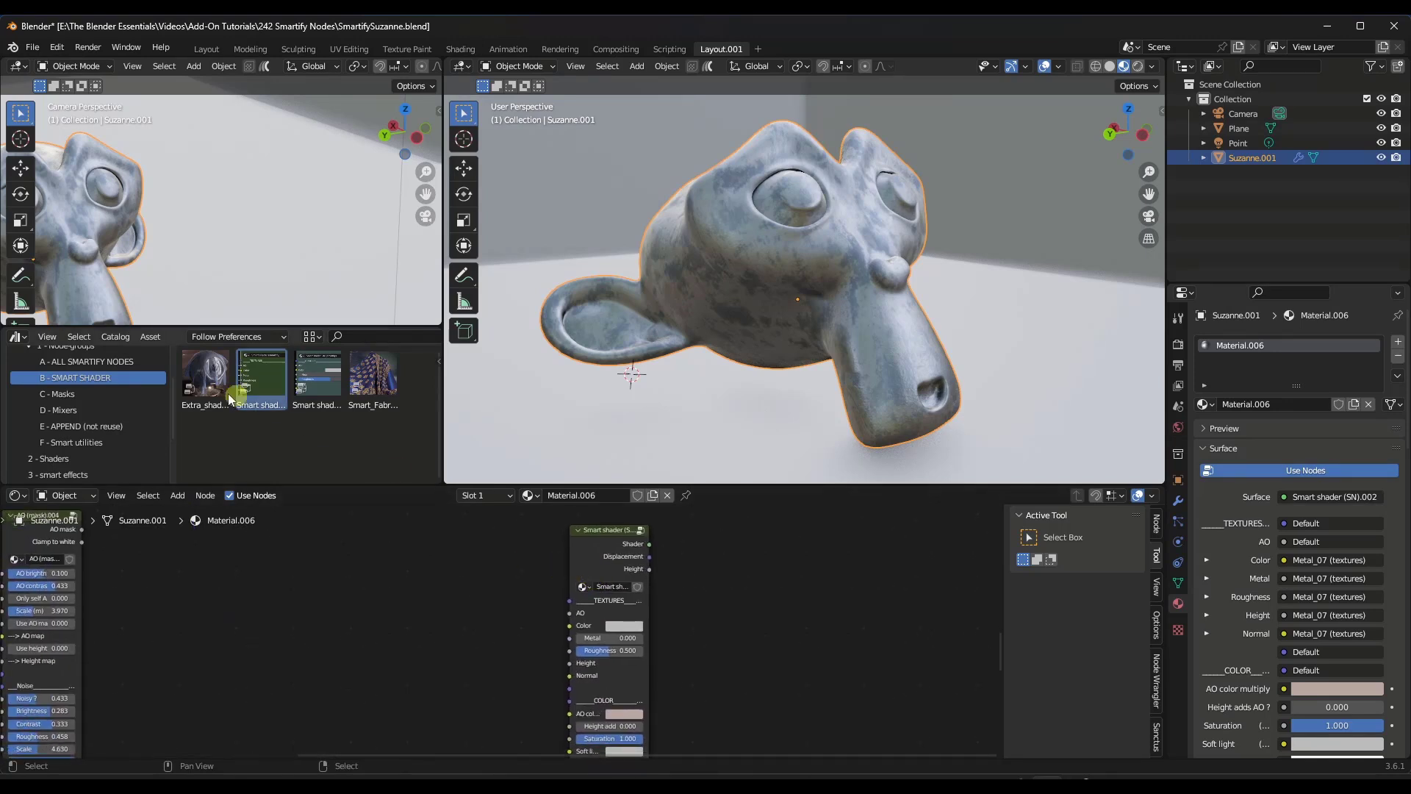
{"action": "scroll", "coordinate": [71, 415], "scroll_direction": "down", "scroll_amount": 3}
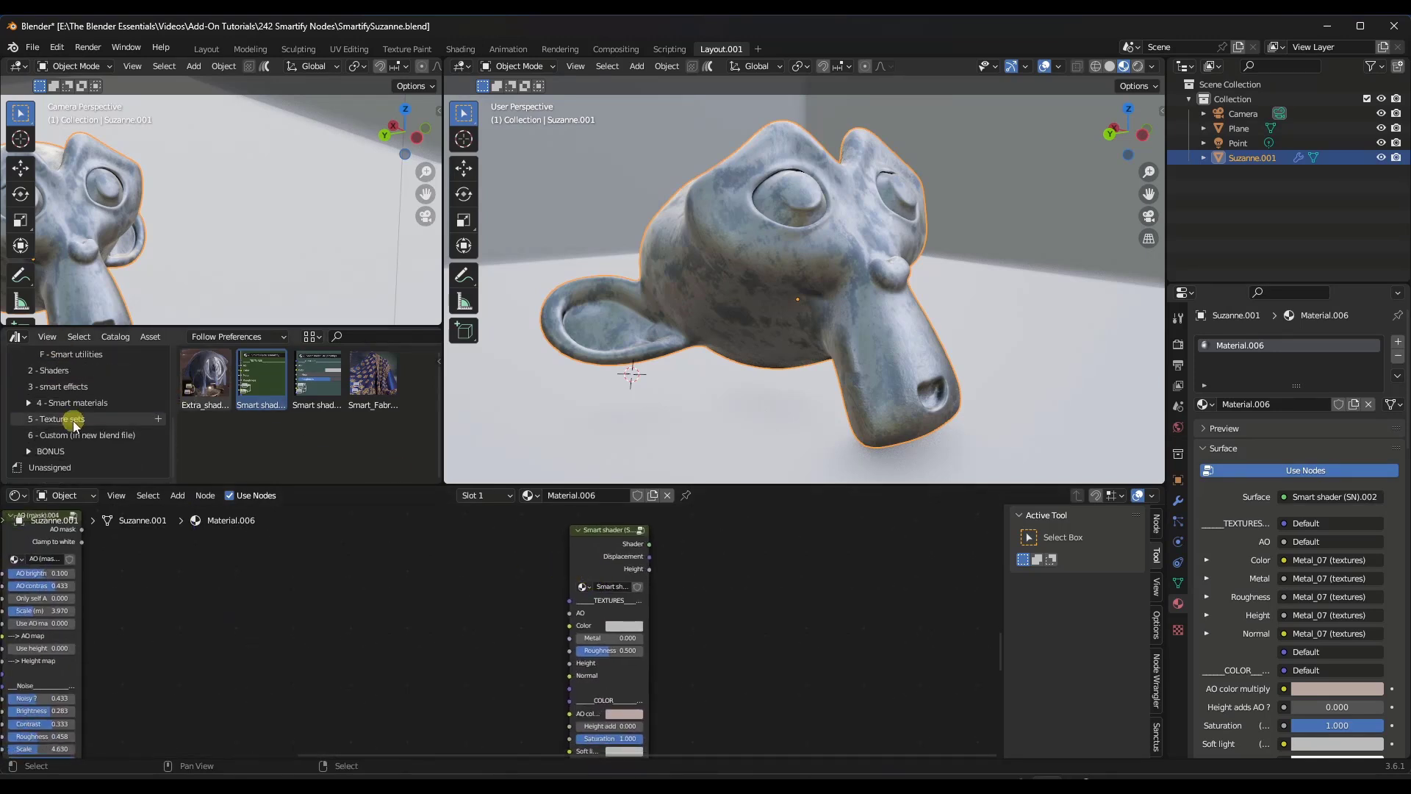
{"action": "left_click", "coordinate": [74, 421]}
{"action": "scroll", "coordinate": [263, 400], "scroll_direction": "down", "scroll_amount": 3}
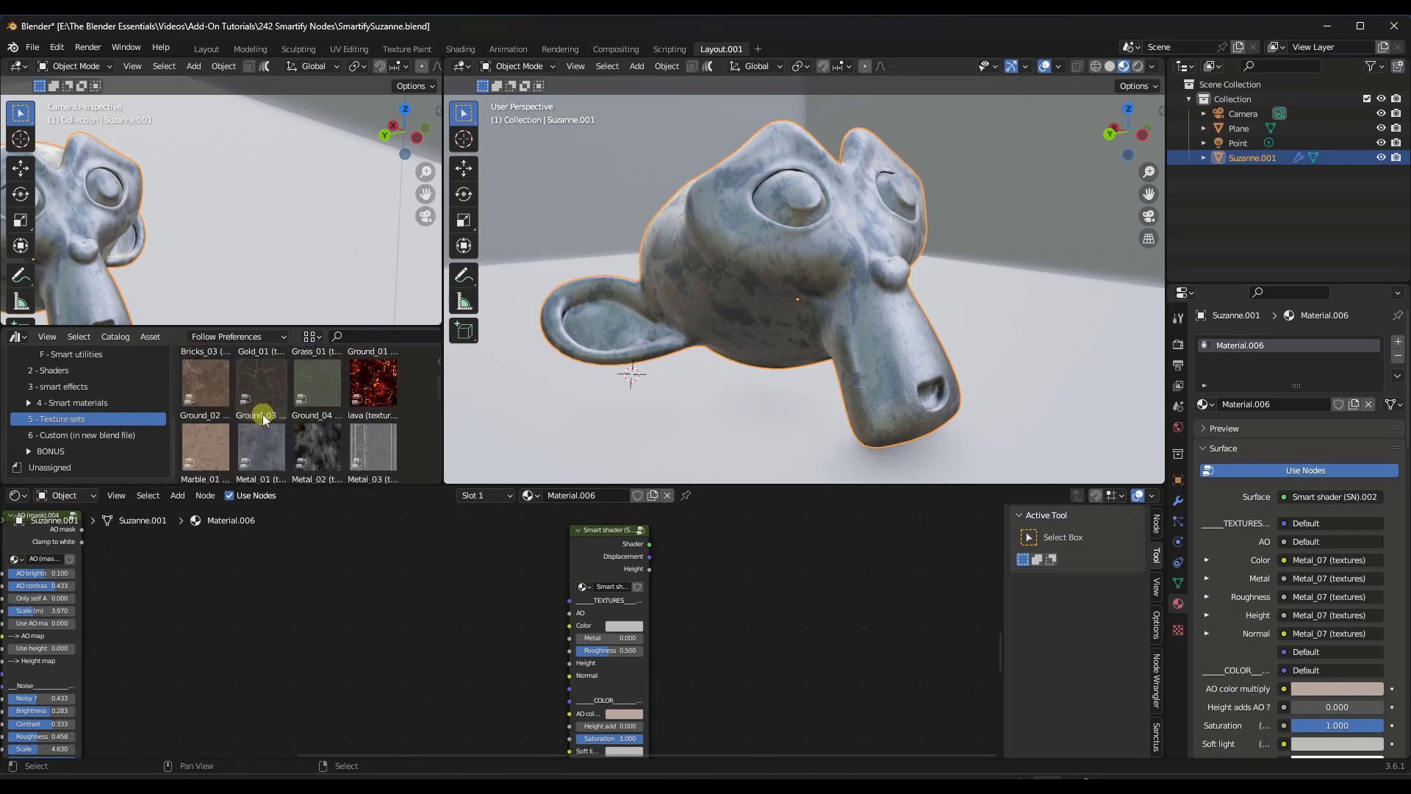
{"action": "scroll", "coordinate": [263, 397], "scroll_direction": "down", "scroll_amount": 1}
{"action": "left_click_drag", "start_coordinate": [206, 423], "coordinate": [571, 626]}
{"action": "left_click_drag", "start_coordinate": [419, 651], "coordinate": [571, 650]}
{"action": "left_click_drag", "start_coordinate": [392, 668], "coordinate": [571, 663]}
{"action": "right_click_drag", "start_coordinate": [391, 677], "coordinate": [622, 678], "text": "alt"}
Connect the UV / Box mapping node's Mapping output to the Metal_04 node's Mapping input
{"action": "scroll", "coordinate": [528, 643], "scroll_direction": "down", "scroll_amount": 14}
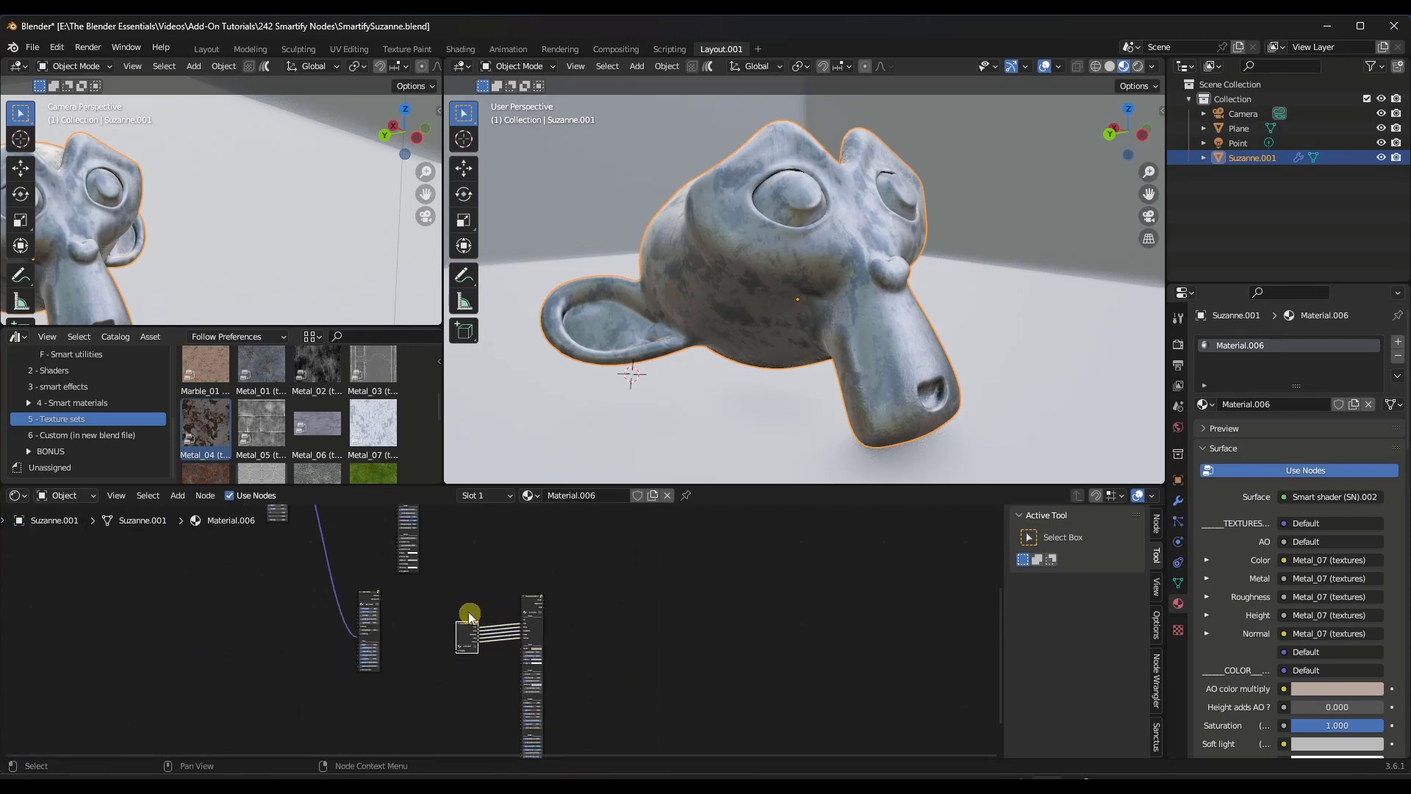
{"action": "middle_click_drag", "start_coordinate": [397, 578], "coordinate": [383, 607]}
{"action": "left_click_drag", "start_coordinate": [335, 544], "coordinate": [452, 659]}
{"action": "scroll", "coordinate": [498, 660], "scroll_direction": "up", "scroll_amount": 9}
{"action": "middle_click_drag", "start_coordinate": [513, 635], "coordinate": [389, 653]}
{"action": "scroll", "coordinate": [353, 648], "scroll_direction": "up", "scroll_amount": 12}
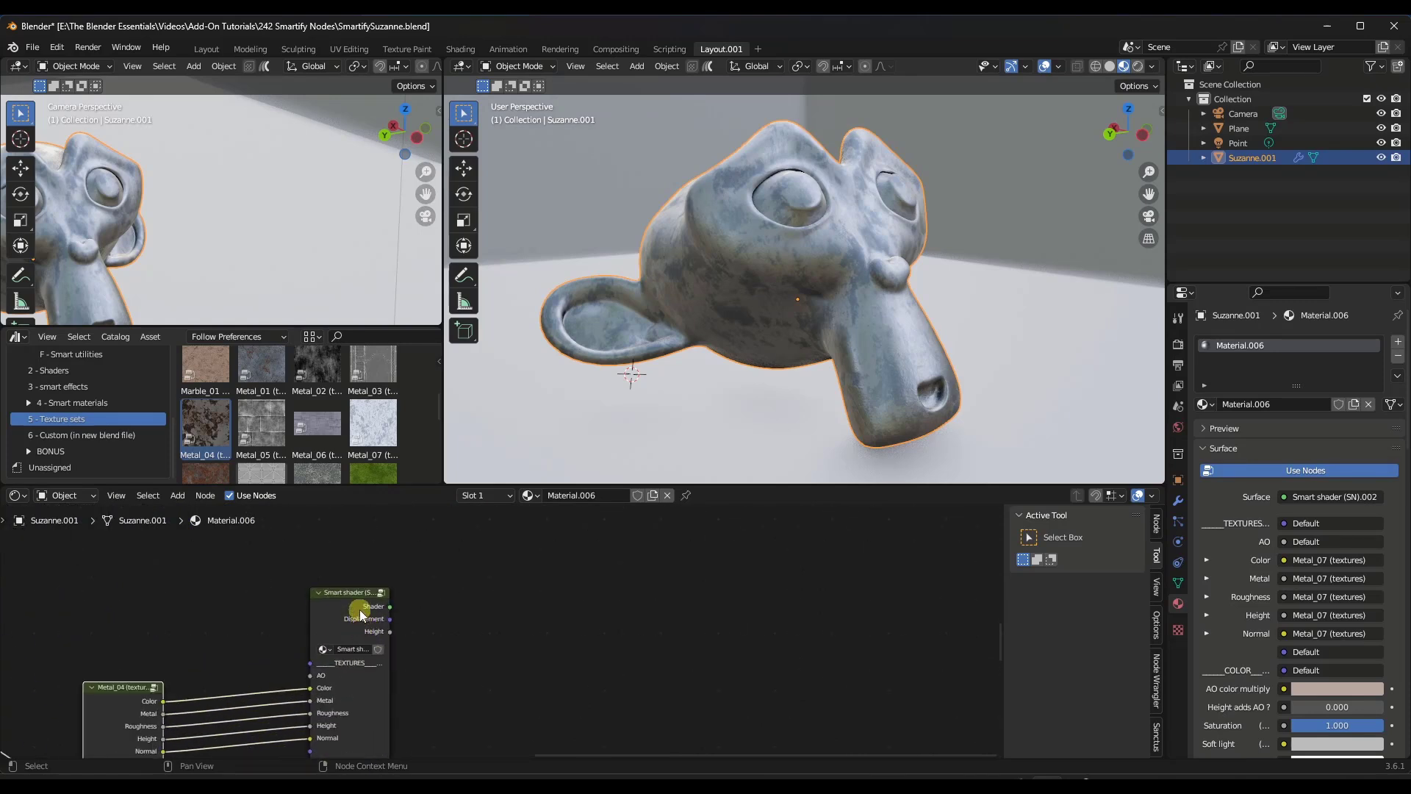
Preview the Smart shader with the Metal_04 textures on Suzanne and examine the surface up close
{"action": "left_click", "coordinate": [360, 610], "text": "ctrl+shift"}
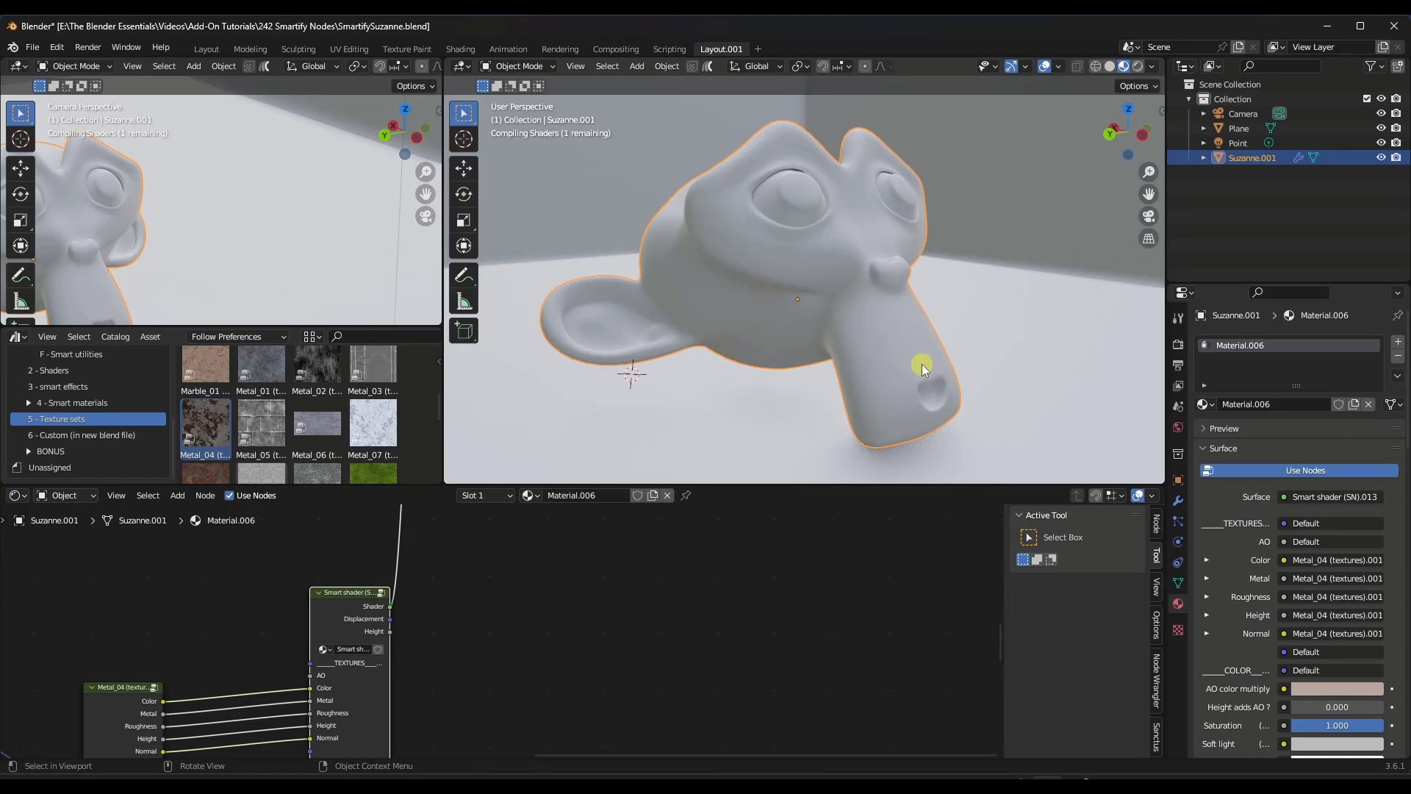
{"action": "middle_click_drag", "start_coordinate": [921, 363], "coordinate": [882, 356]}
{"action": "scroll", "coordinate": [737, 224], "scroll_direction": "up", "scroll_amount": 3}
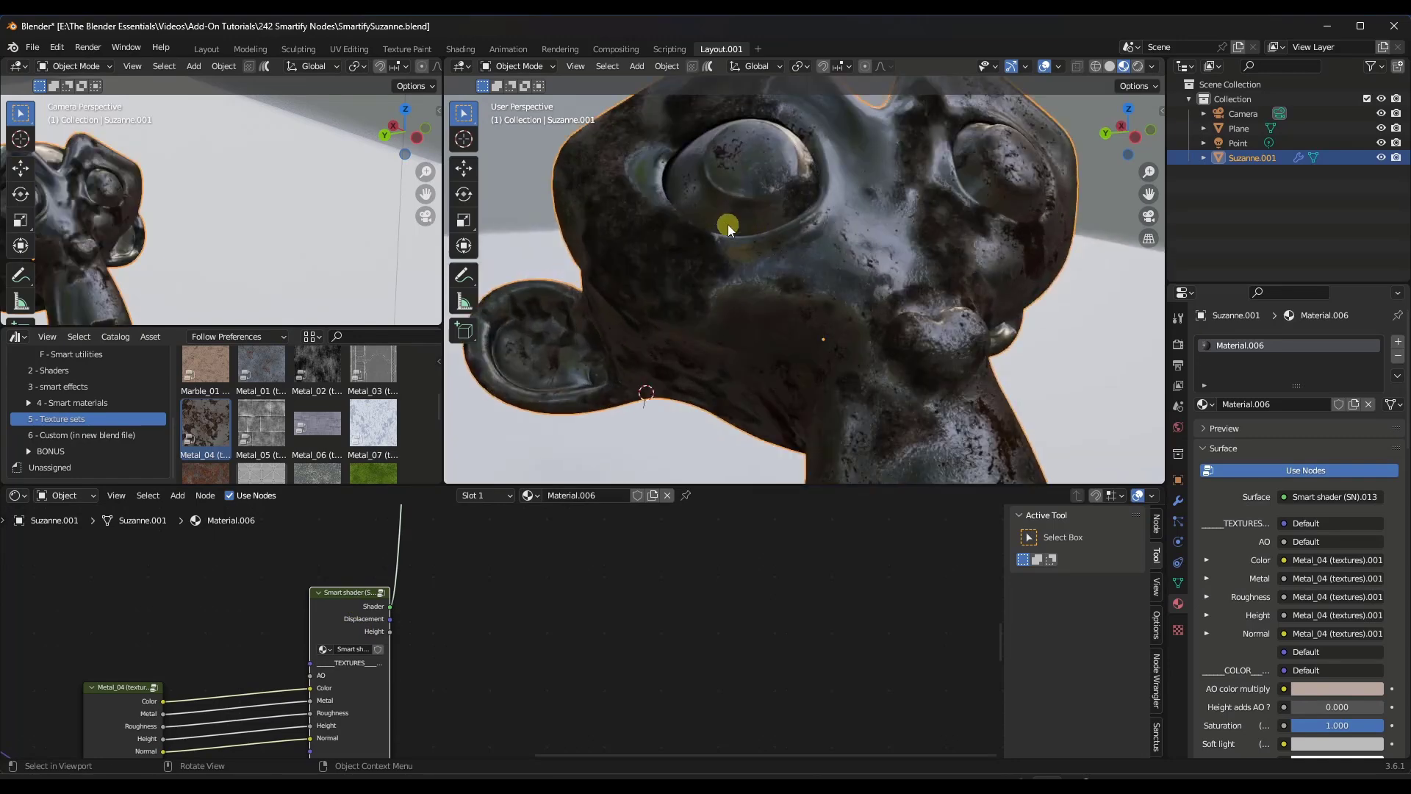
{"action": "scroll", "coordinate": [821, 241], "scroll_direction": "down", "scroll_amount": 4}
{"action": "middle_click_drag", "start_coordinate": [817, 243], "coordinate": [827, 248]}
{"action": "scroll", "coordinate": [416, 603], "scroll_direction": "down", "scroll_amount": 10}
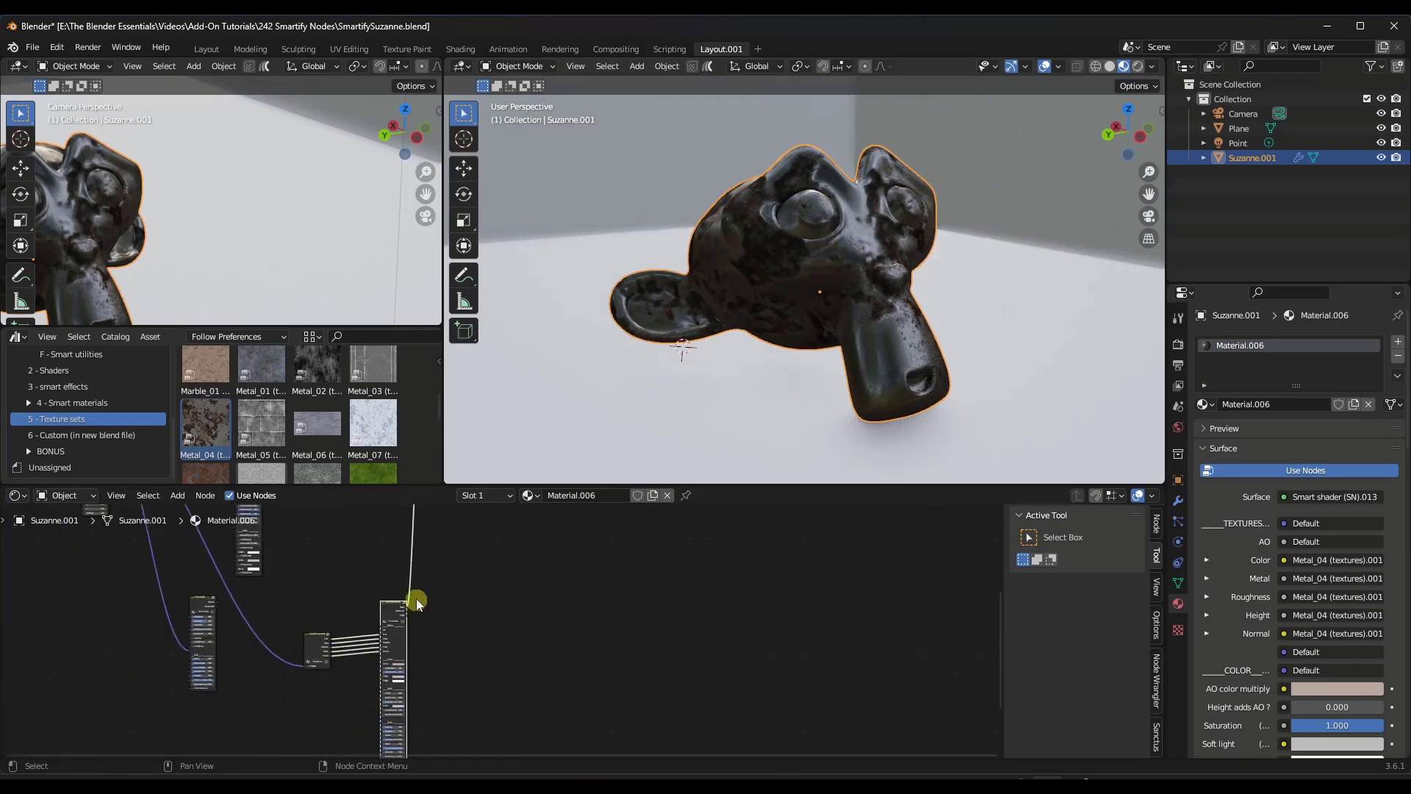
Move the Material Output node to the right to make room for a mixer in front of it
{"action": "scroll", "coordinate": [425, 566], "scroll_direction": "up", "scroll_amount": 4}
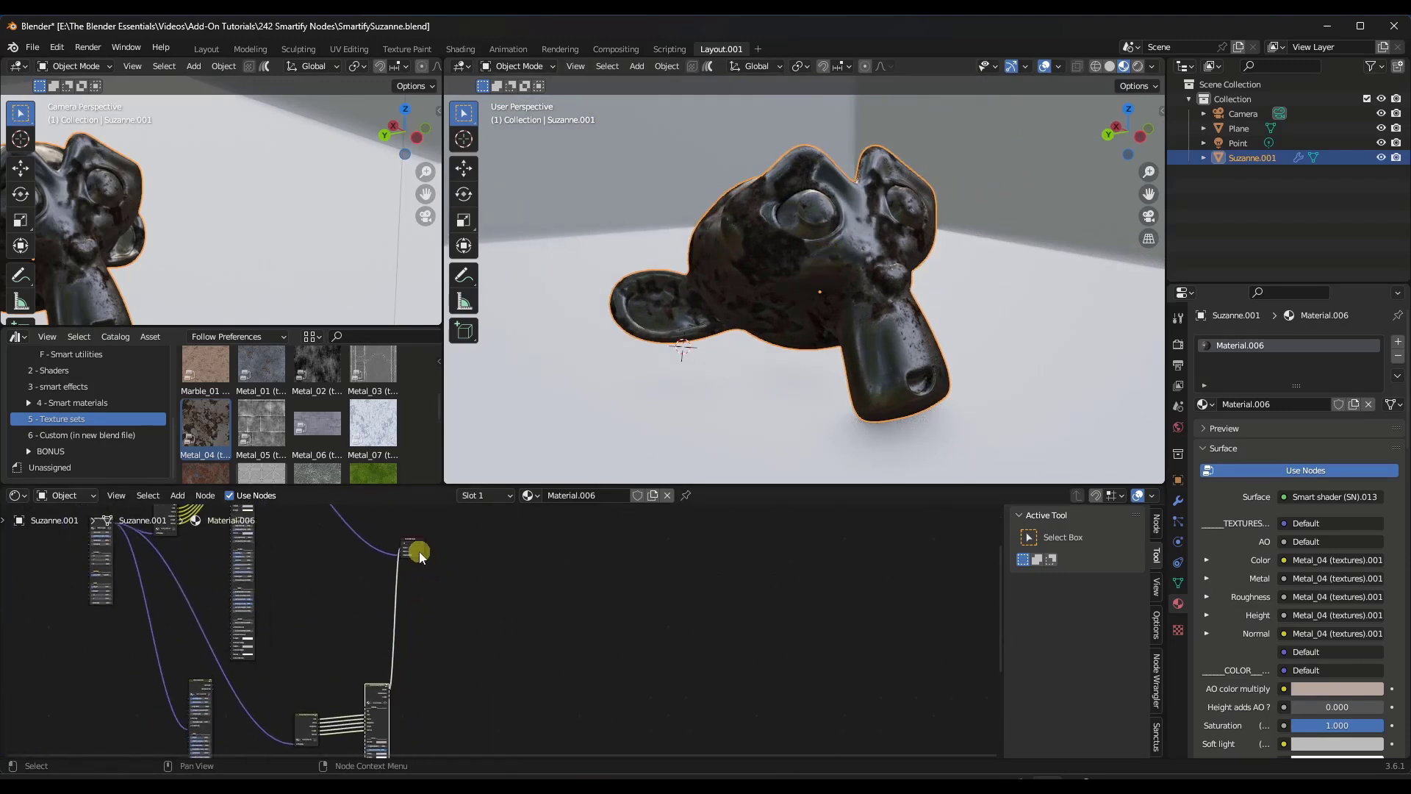
{"action": "left_click_drag", "start_coordinate": [419, 552], "coordinate": [549, 570]}
{"action": "scroll", "coordinate": [550, 571], "scroll_direction": "up", "scroll_amount": 3}
{"action": "scroll", "coordinate": [536, 577], "scroll_direction": "up", "scroll_amount": 1}
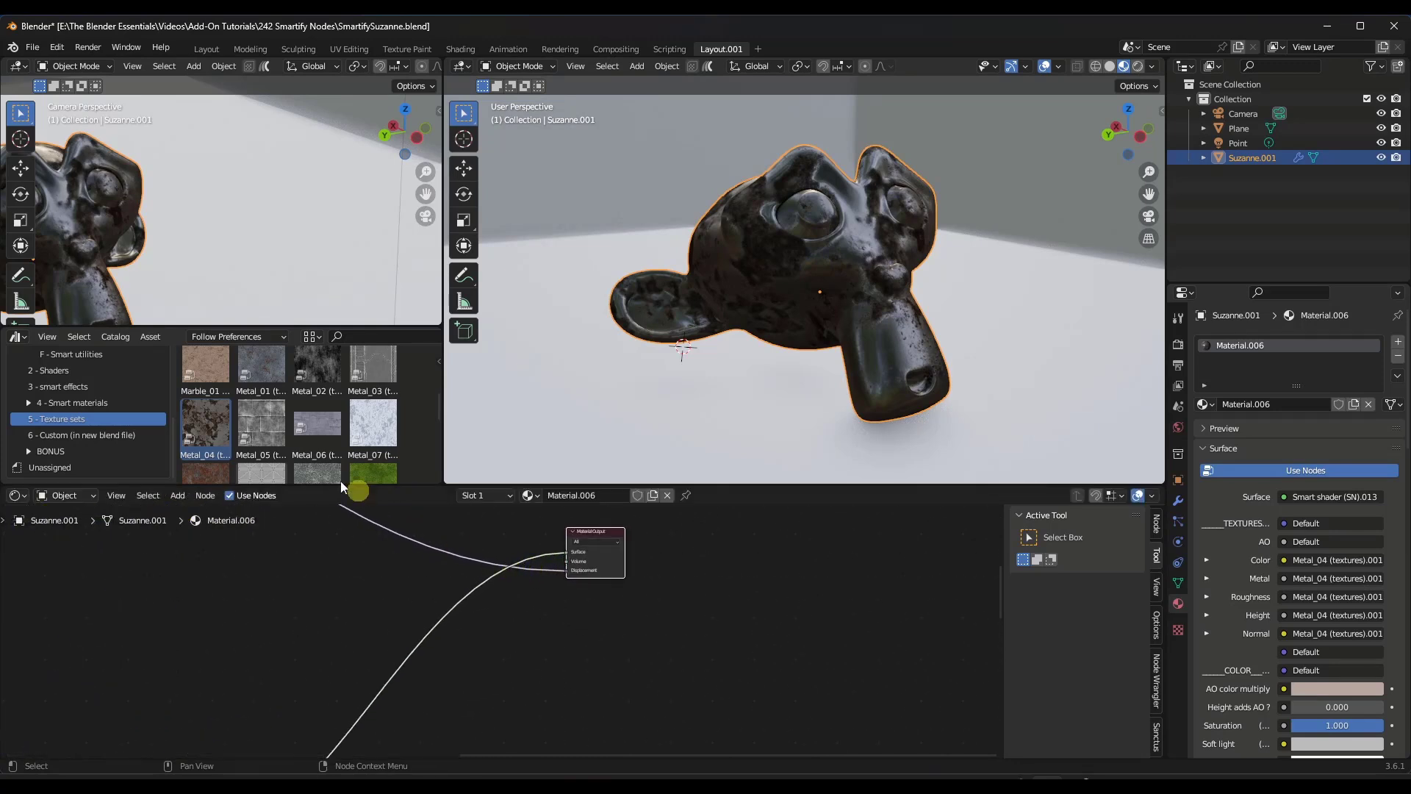
Add a Shader mixer (SN) node from the D - Mixers catalog just before the Material Output node
{"action": "scroll", "coordinate": [72, 382], "scroll_direction": "up", "scroll_amount": 4}
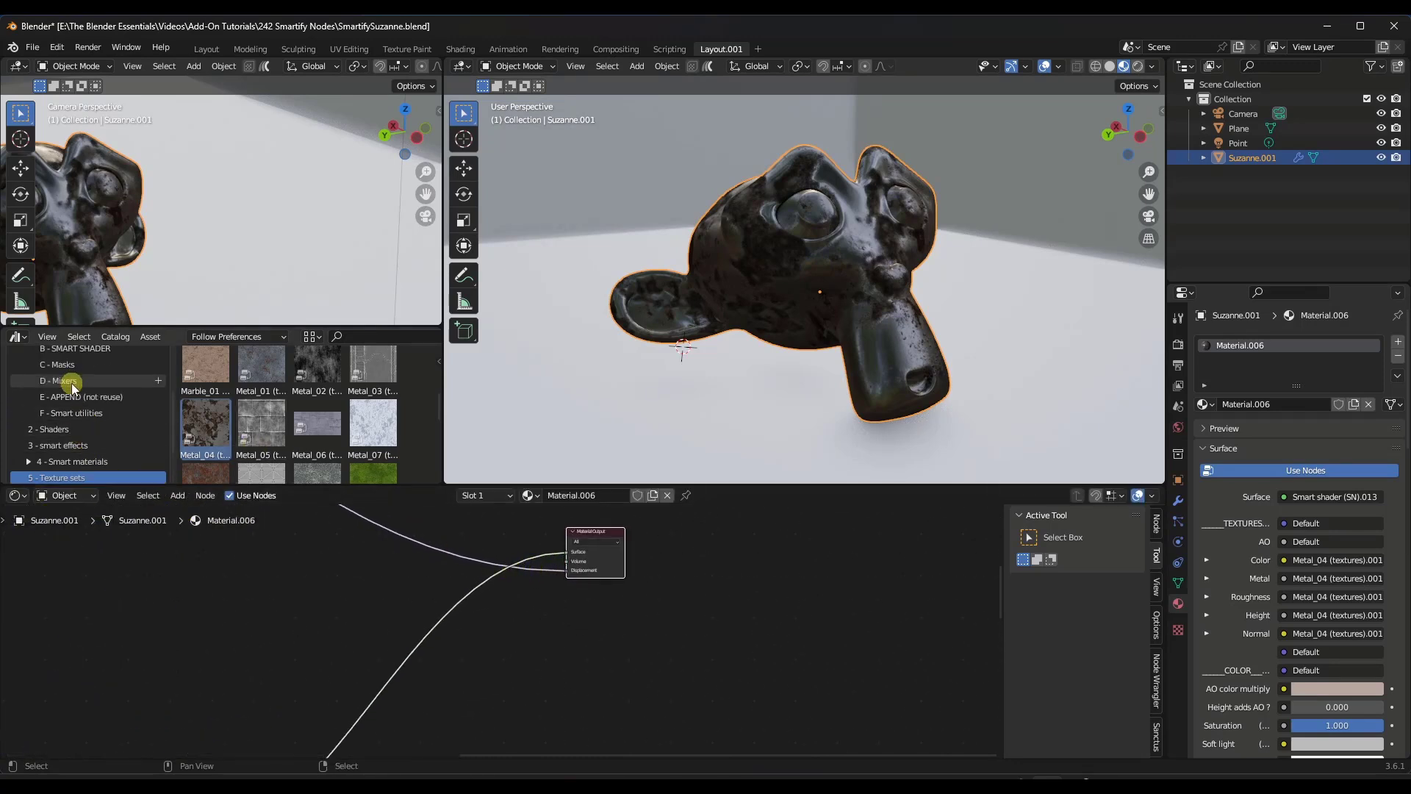
{"action": "left_click", "coordinate": [64, 365]}
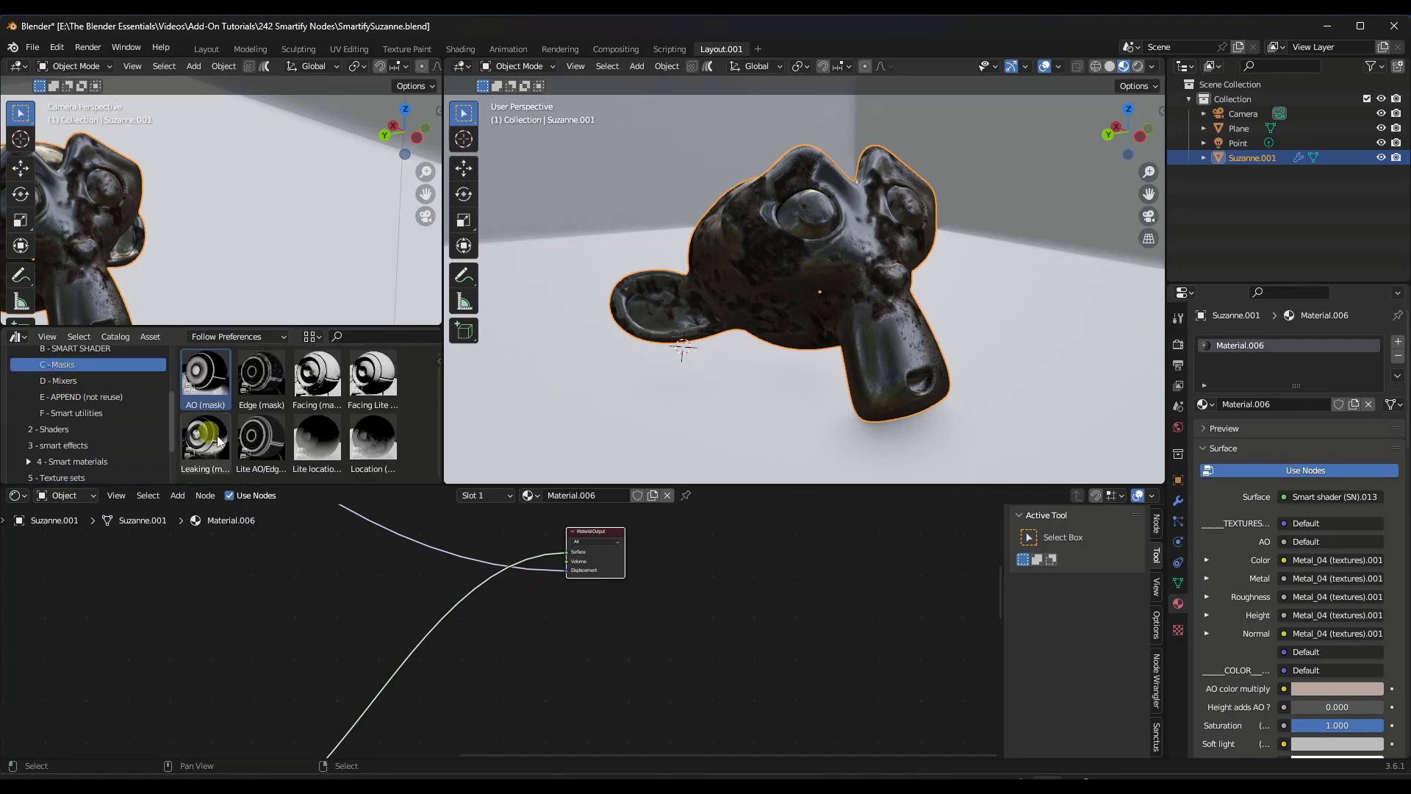
{"action": "left_click", "coordinate": [90, 381]}
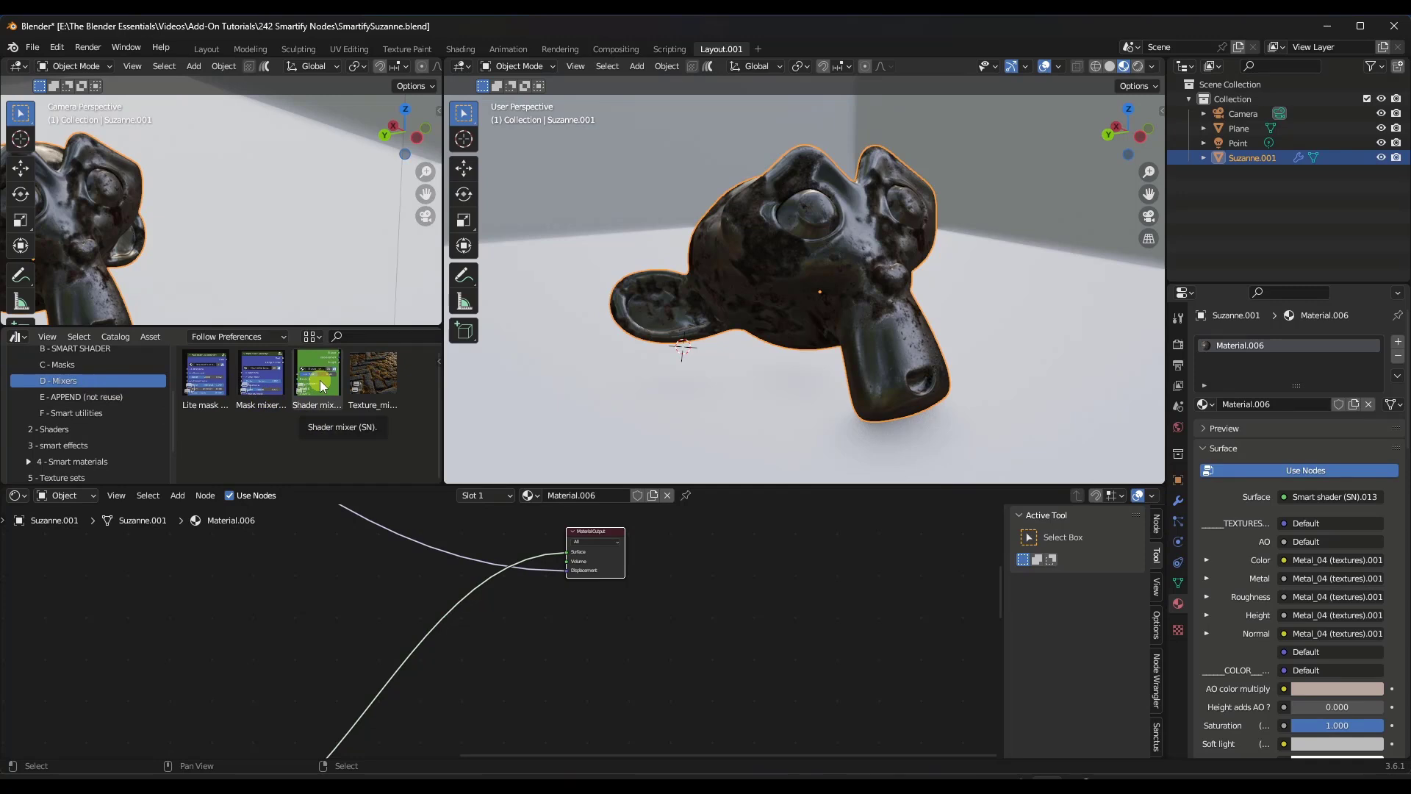
{"action": "left_click_drag", "start_coordinate": [319, 381], "coordinate": [466, 561]}
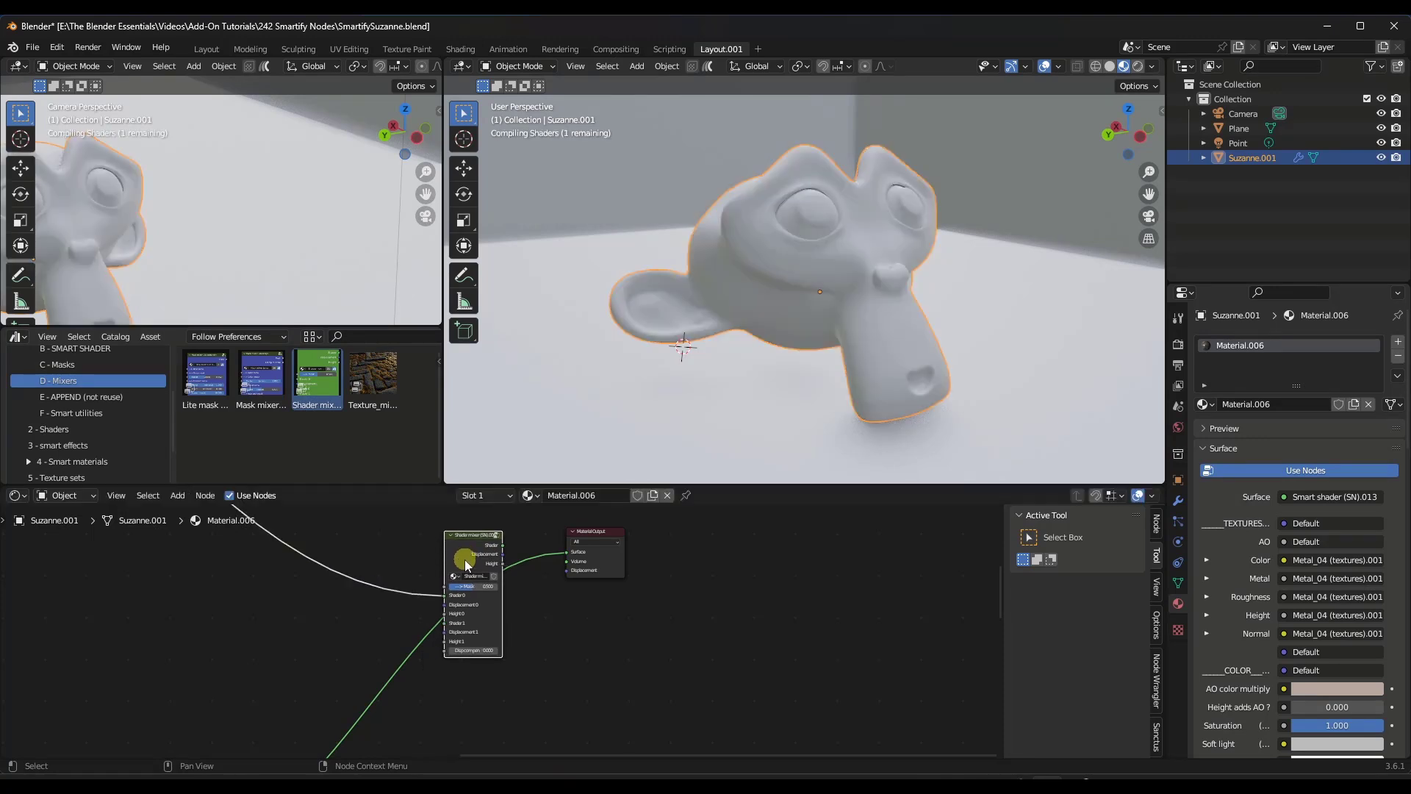
{"action": "scroll", "coordinate": [485, 611], "scroll_direction": "up", "scroll_amount": 1}
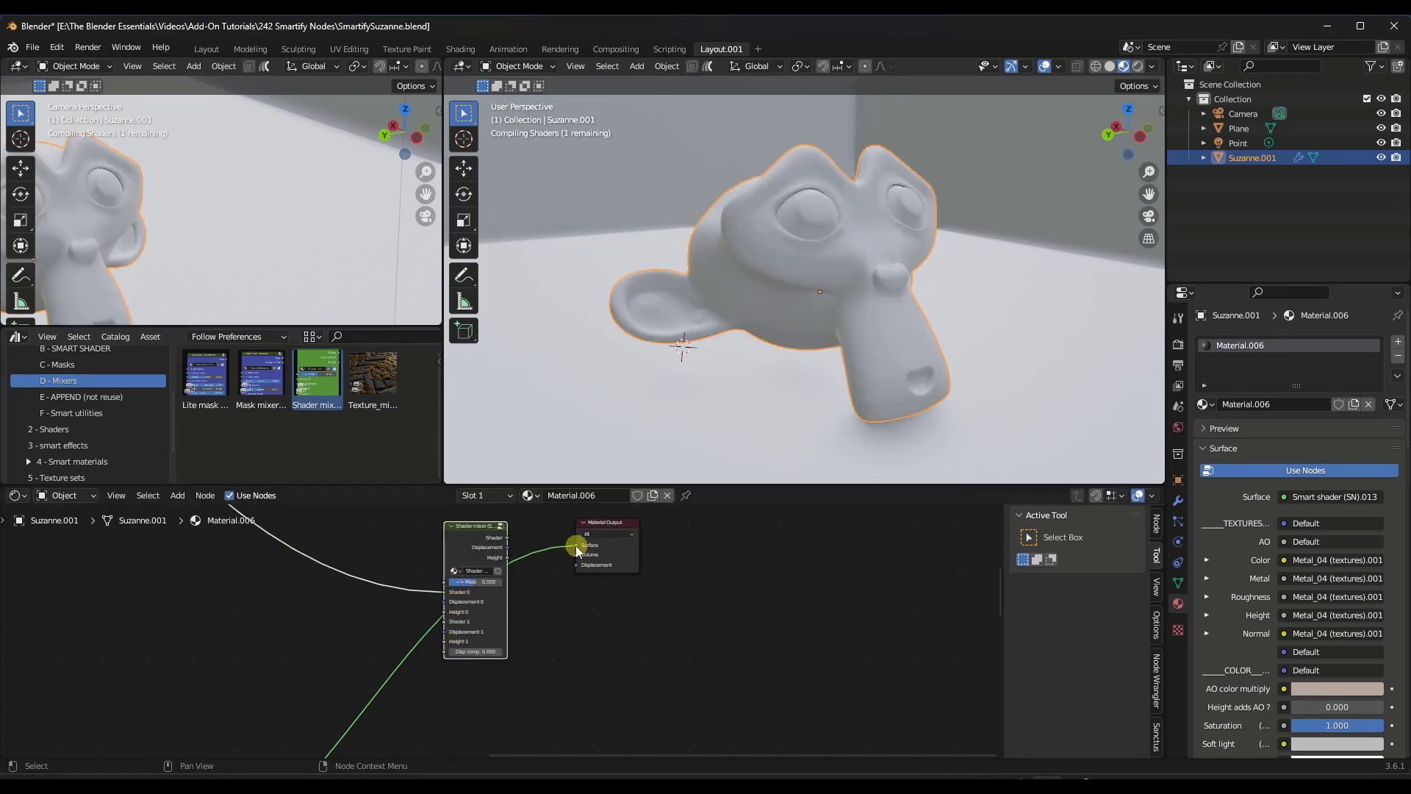
Detach the Material Output's Surface link and connect the Shader and Displacement outputs of both Smart shaders to the Shader mixer
{"action": "left_click_drag", "start_coordinate": [578, 546], "coordinate": [349, 654]}
{"action": "scroll", "coordinate": [447, 612], "scroll_direction": "down", "scroll_amount": 5}
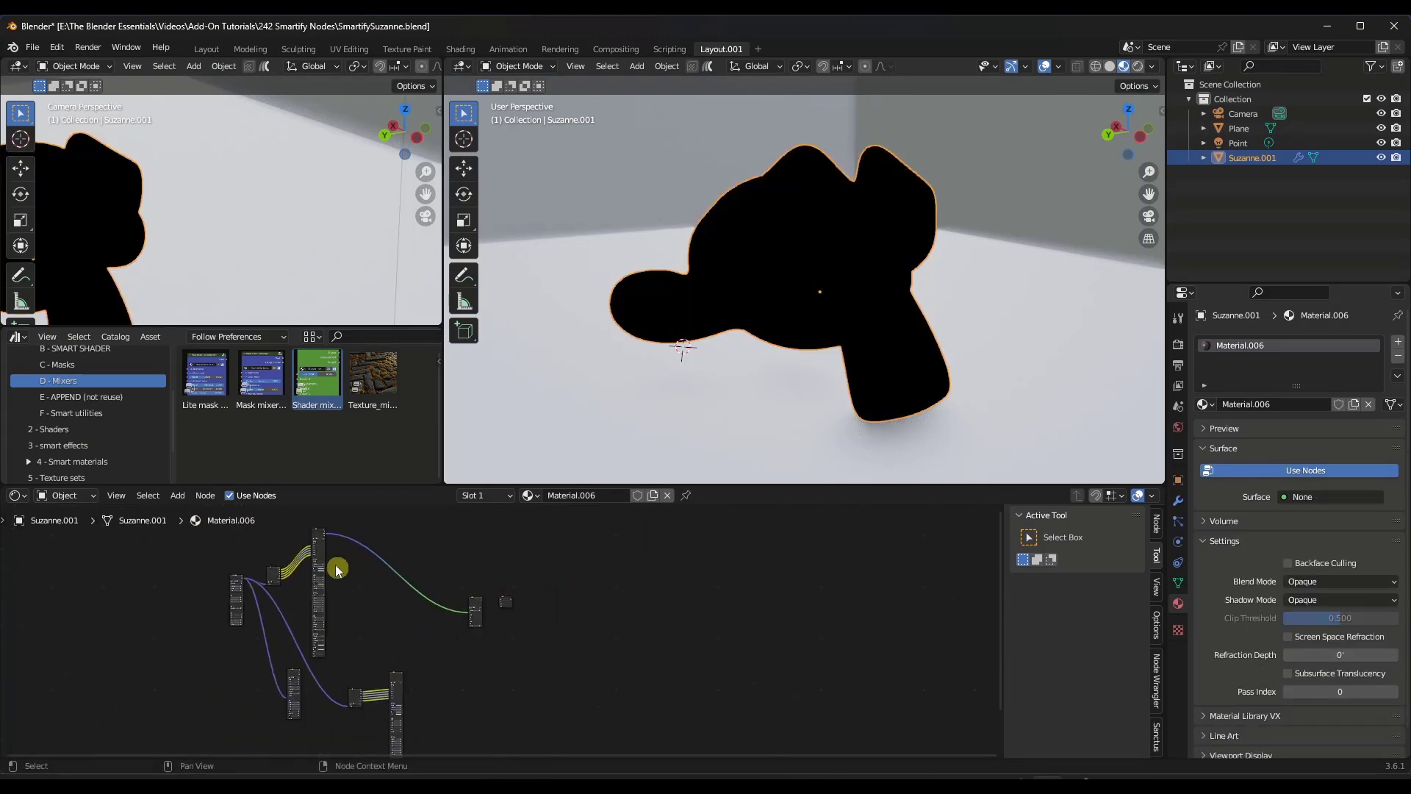
{"action": "right_click_drag", "start_coordinate": [320, 546], "coordinate": [477, 612], "text": "alt"}
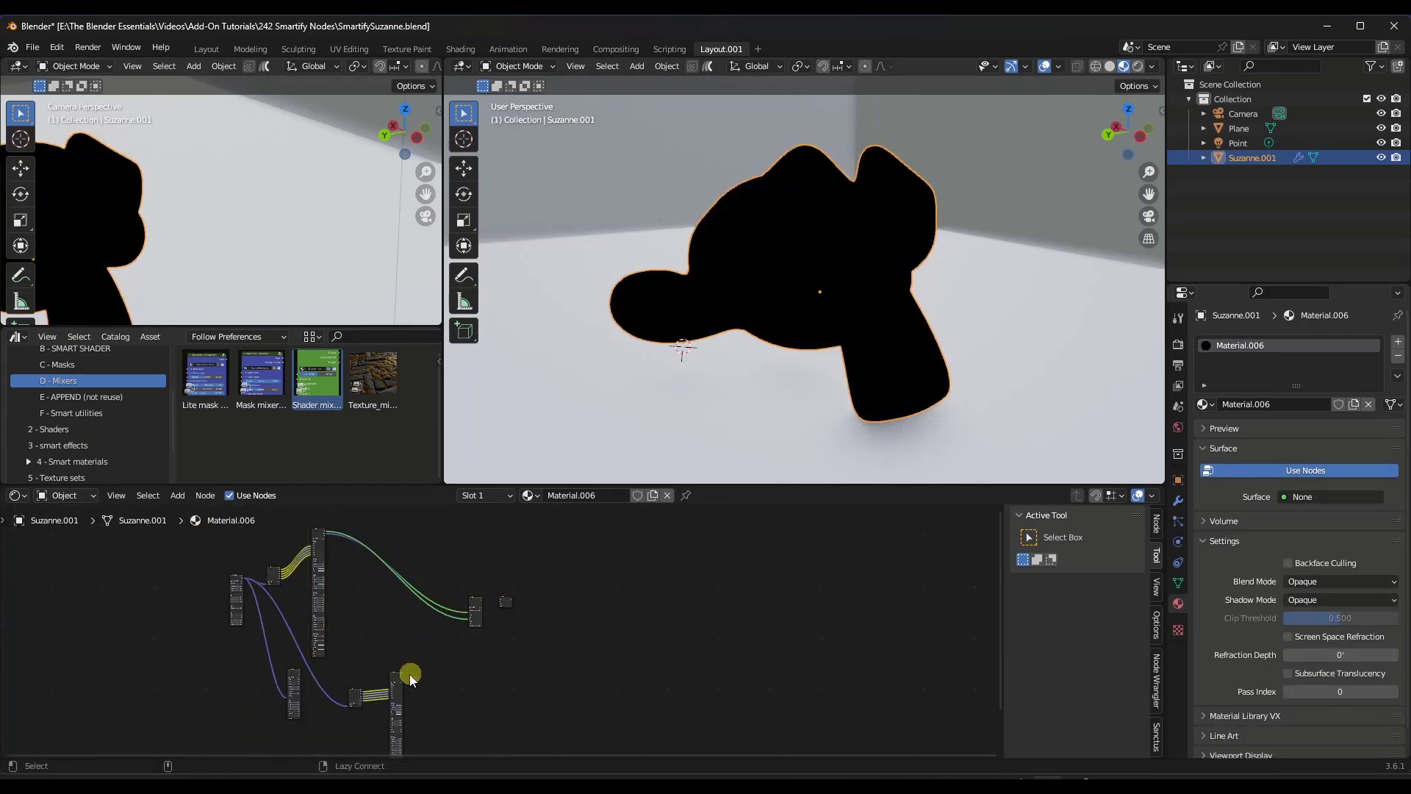
{"action": "right_click_drag", "start_coordinate": [397, 685], "coordinate": [478, 603], "text": "alt"}
{"action": "right_click_drag", "start_coordinate": [400, 691], "coordinate": [476, 615], "text": "alt"}
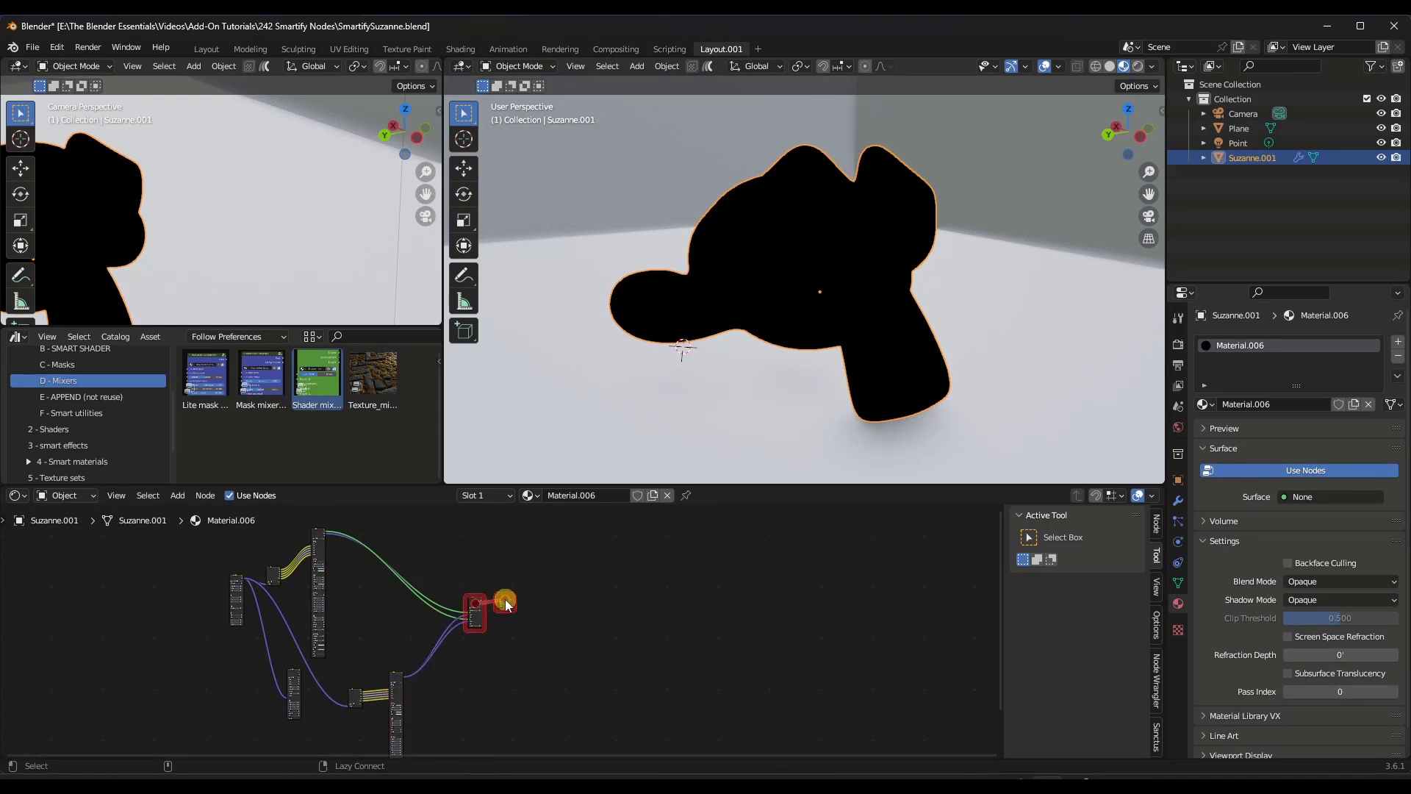
Route the Metal_07 shader to the mixer's 0 inputs and Metal_04 to its 1 inputs, and link the mixer's Shader and Displacement to the Material Output
{"action": "scroll", "coordinate": [501, 610], "scroll_direction": "up", "scroll_amount": 6}
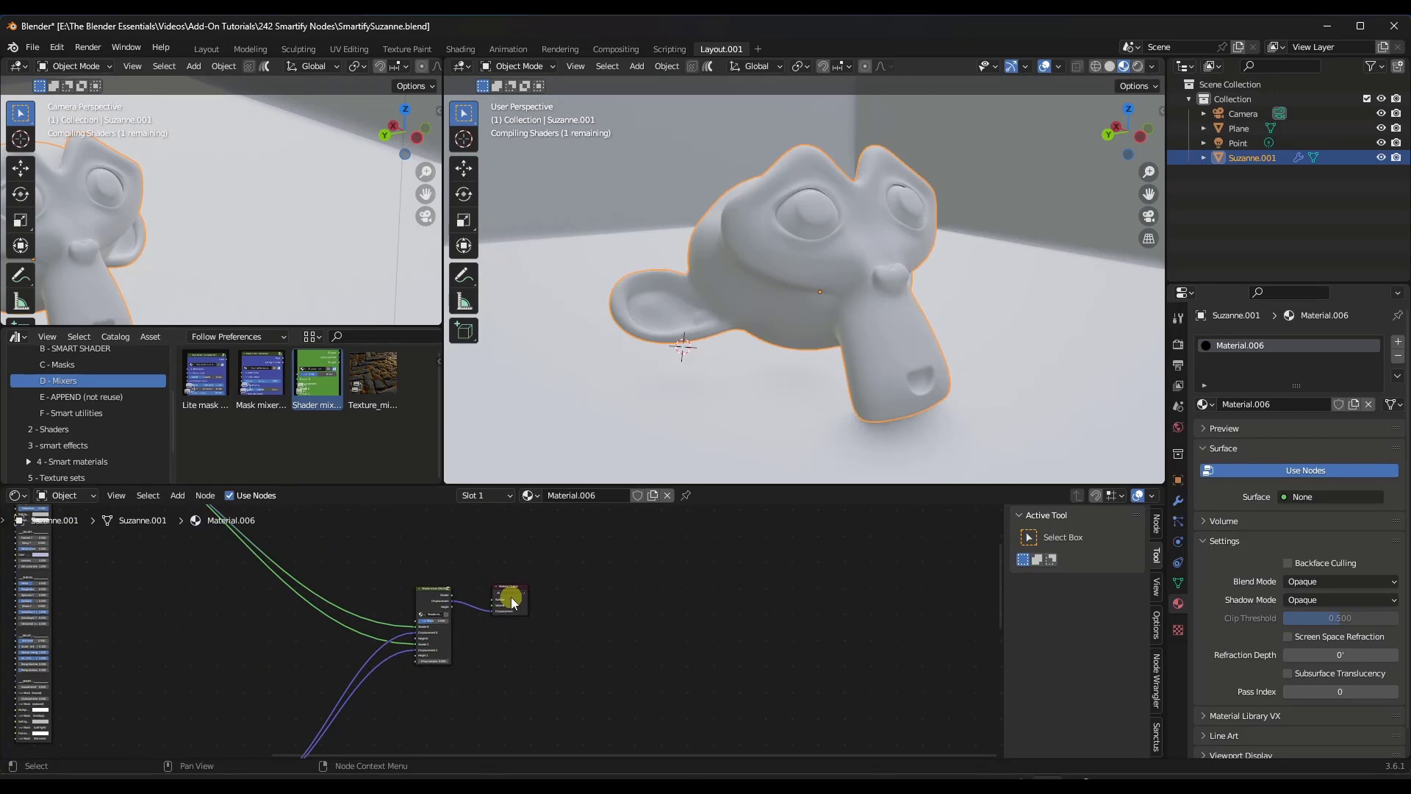
{"action": "scroll", "coordinate": [514, 595], "scroll_direction": "up", "scroll_amount": 4}
{"action": "scroll", "coordinate": [555, 593], "scroll_direction": "down", "scroll_amount": 2}
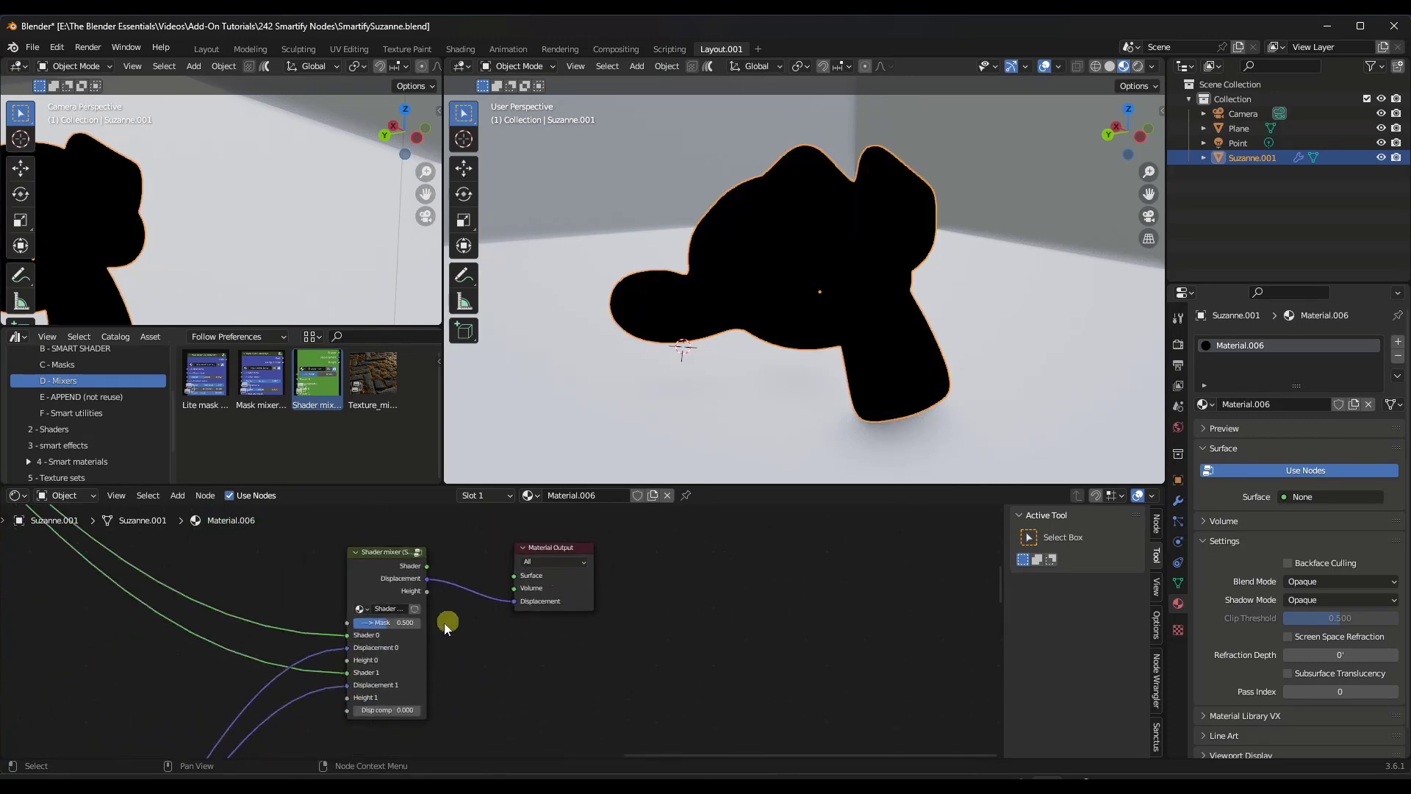
{"action": "scroll", "coordinate": [360, 633], "scroll_direction": "up", "scroll_amount": 1}
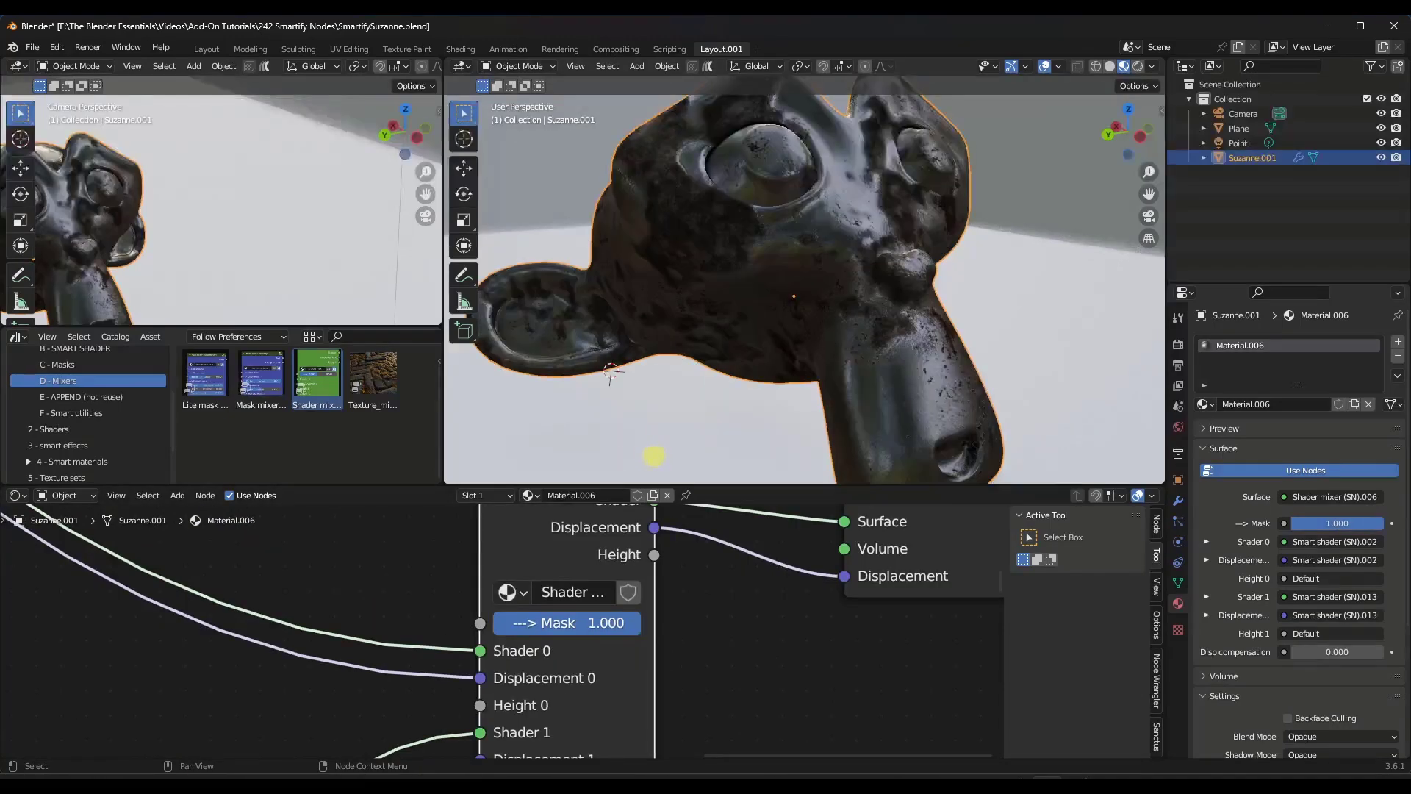
Set the Shader mixer's Mask to 0.508 to blend the two metal shaders
{"action": "mouse_move", "coordinate": [652, 454]}
{"action": "left_mouse_down"}
{"action": "mouse_move", "coordinate": [564, 458]}
{"action": "mouse_move", "coordinate": [867, 463]}
{"action": "mouse_move", "coordinate": [560, 467]}
{"action": "mouse_move", "coordinate": [669, 488]}
{"action": "mouse_move", "coordinate": [522, 485]}
{"action": "mouse_move", "coordinate": [665, 491]}
{"action": "mouse_move", "coordinate": [577, 494]}
{"action": "left_mouse_up"}
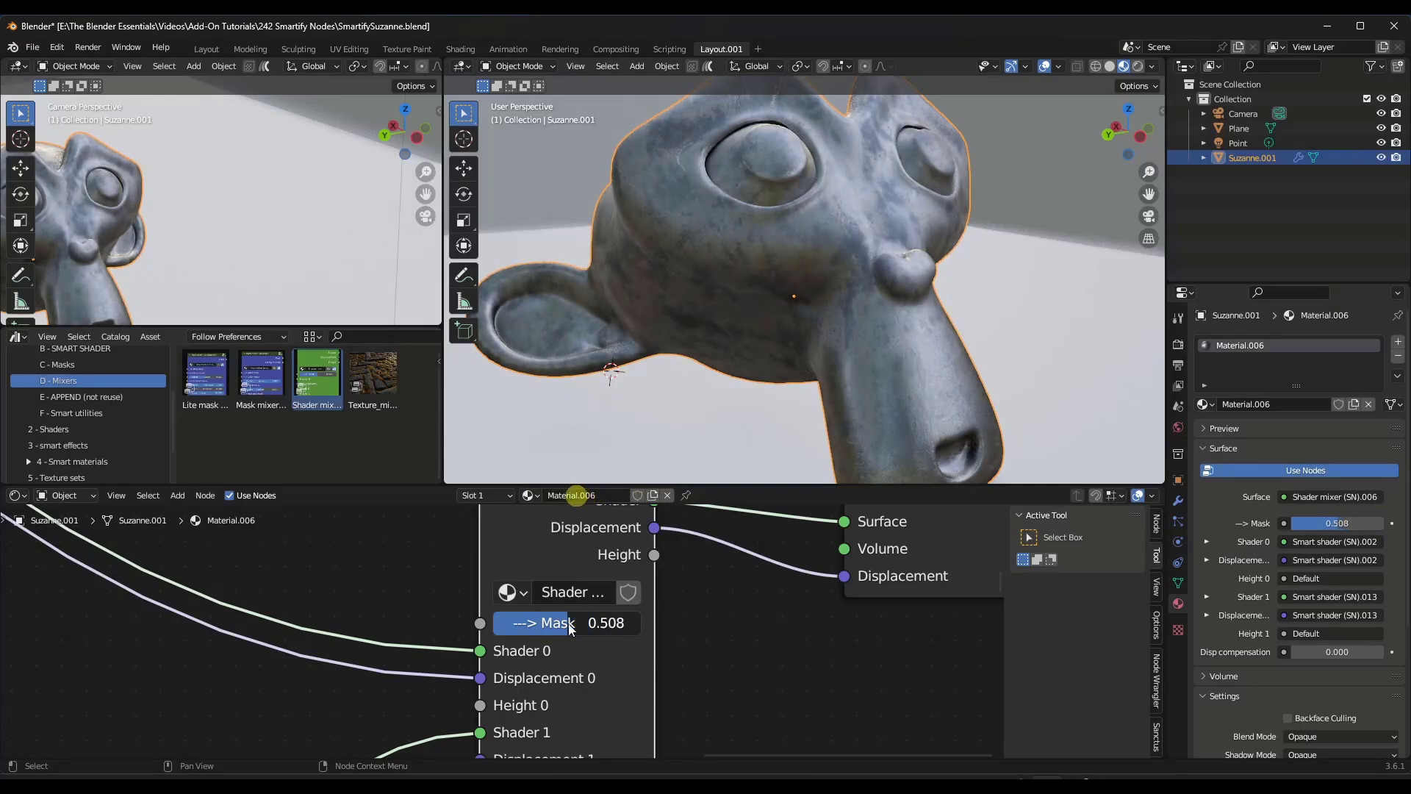
{"action": "scroll", "coordinate": [678, 605], "scroll_direction": "down", "scroll_amount": 4}
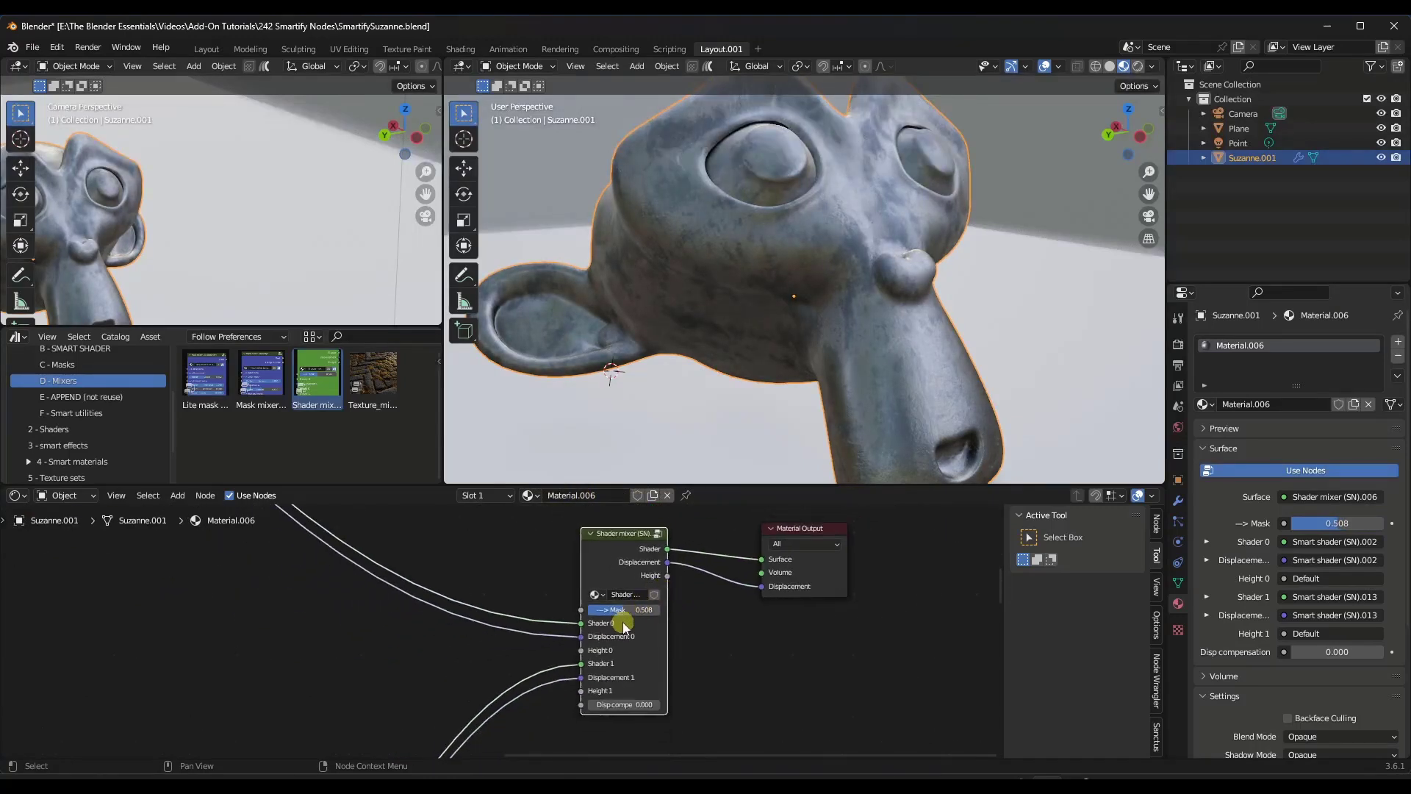
{"action": "scroll", "coordinate": [598, 597], "scroll_direction": "down", "scroll_amount": 5}
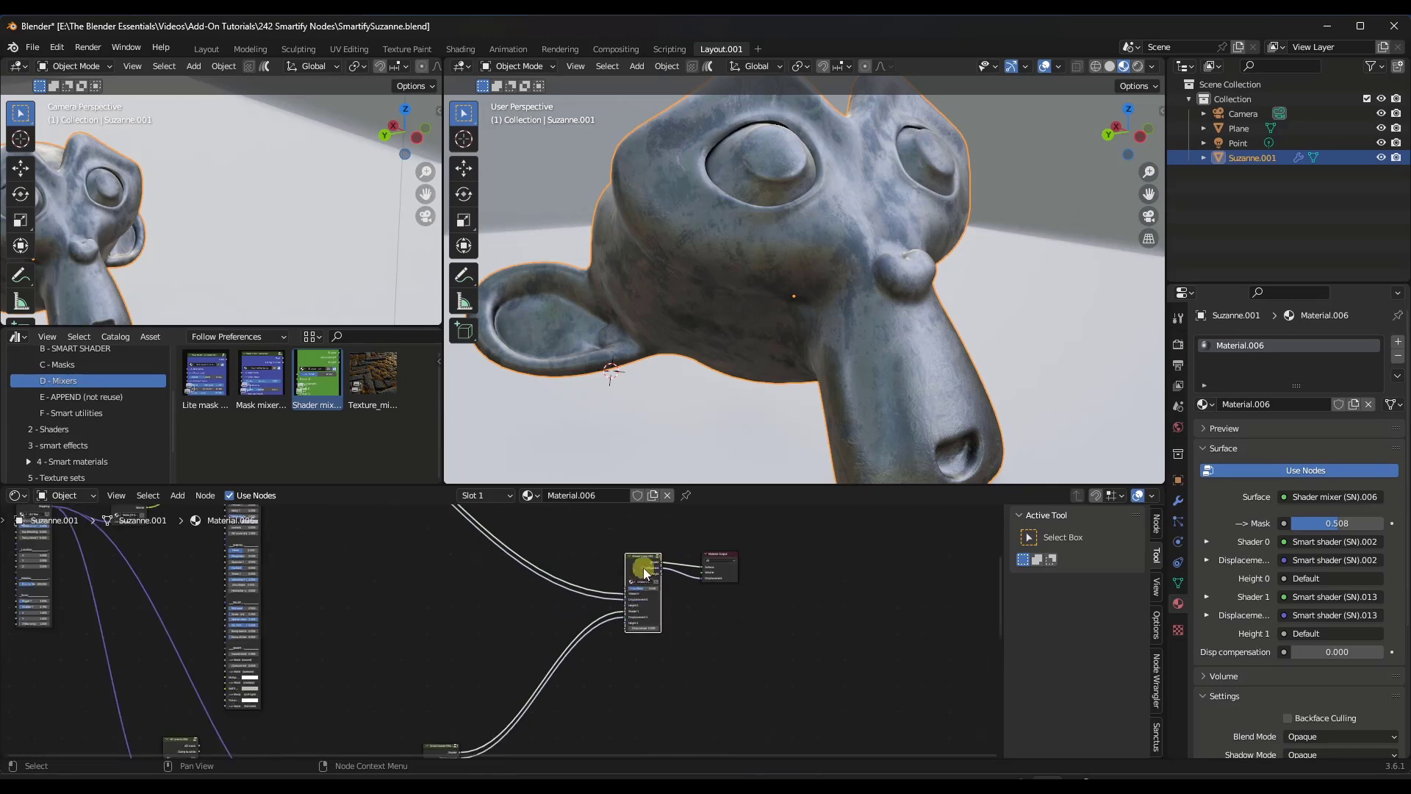
Move the AO (mask) node closer to the Shader mixer and connect its AO mask output to the mixer's Mask input
{"action": "left_click_drag", "start_coordinate": [285, 704], "coordinate": [434, 580]}
{"action": "scroll", "coordinate": [548, 592], "scroll_direction": "up", "scroll_amount": 7}
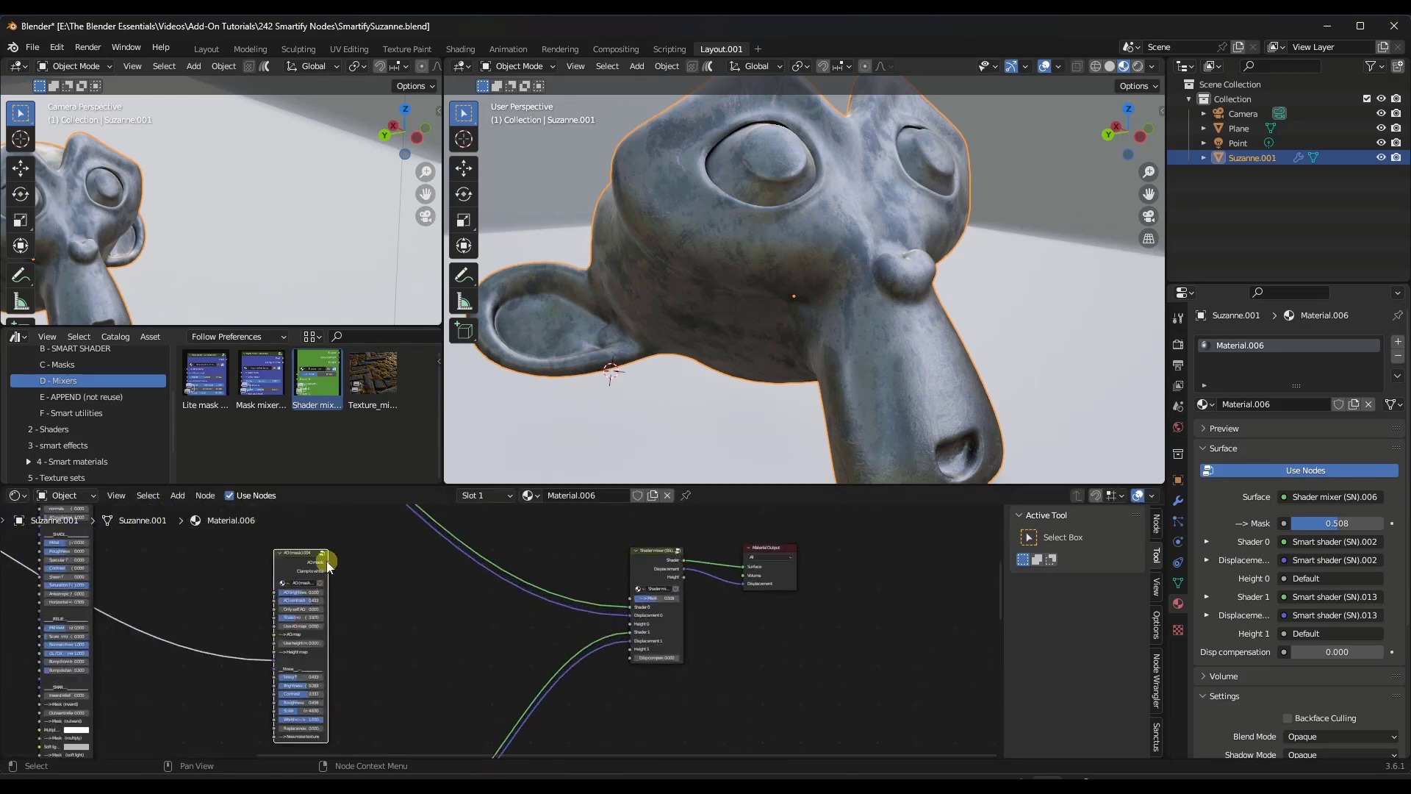
{"action": "left_click_drag", "start_coordinate": [328, 563], "coordinate": [631, 598]}
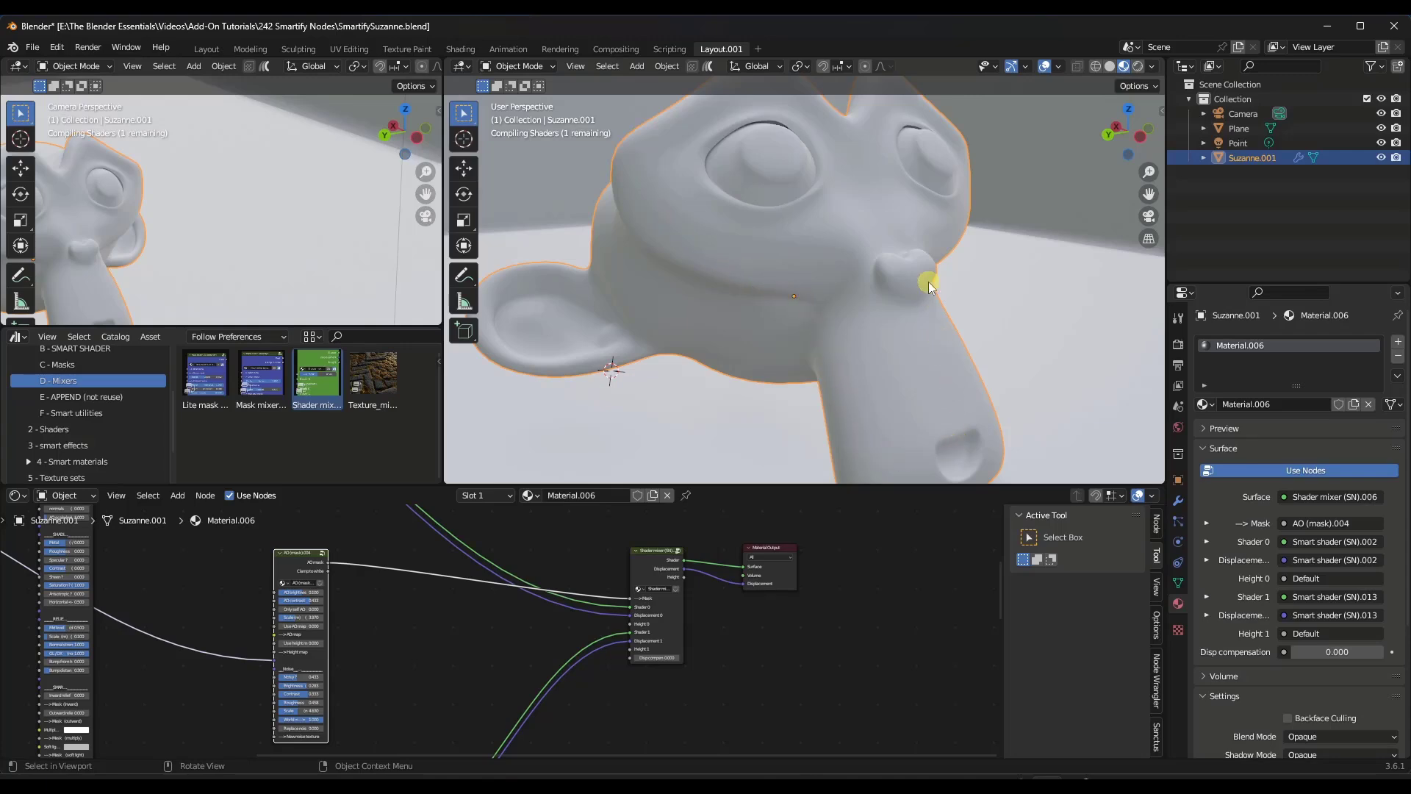
{"action": "scroll", "coordinate": [819, 277], "scroll_direction": "up", "scroll_amount": 5}
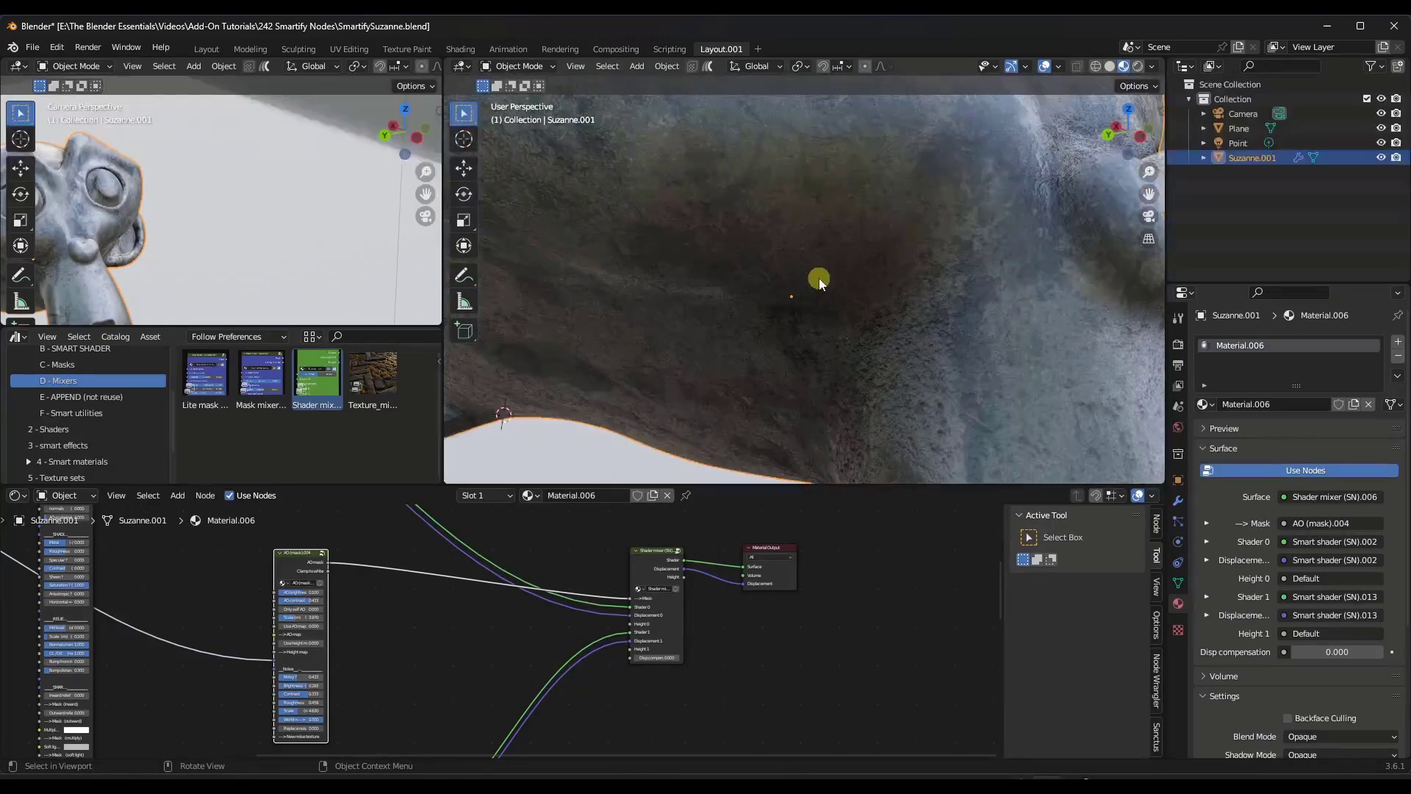
{"action": "scroll", "coordinate": [814, 329], "scroll_direction": "down", "scroll_amount": 5}
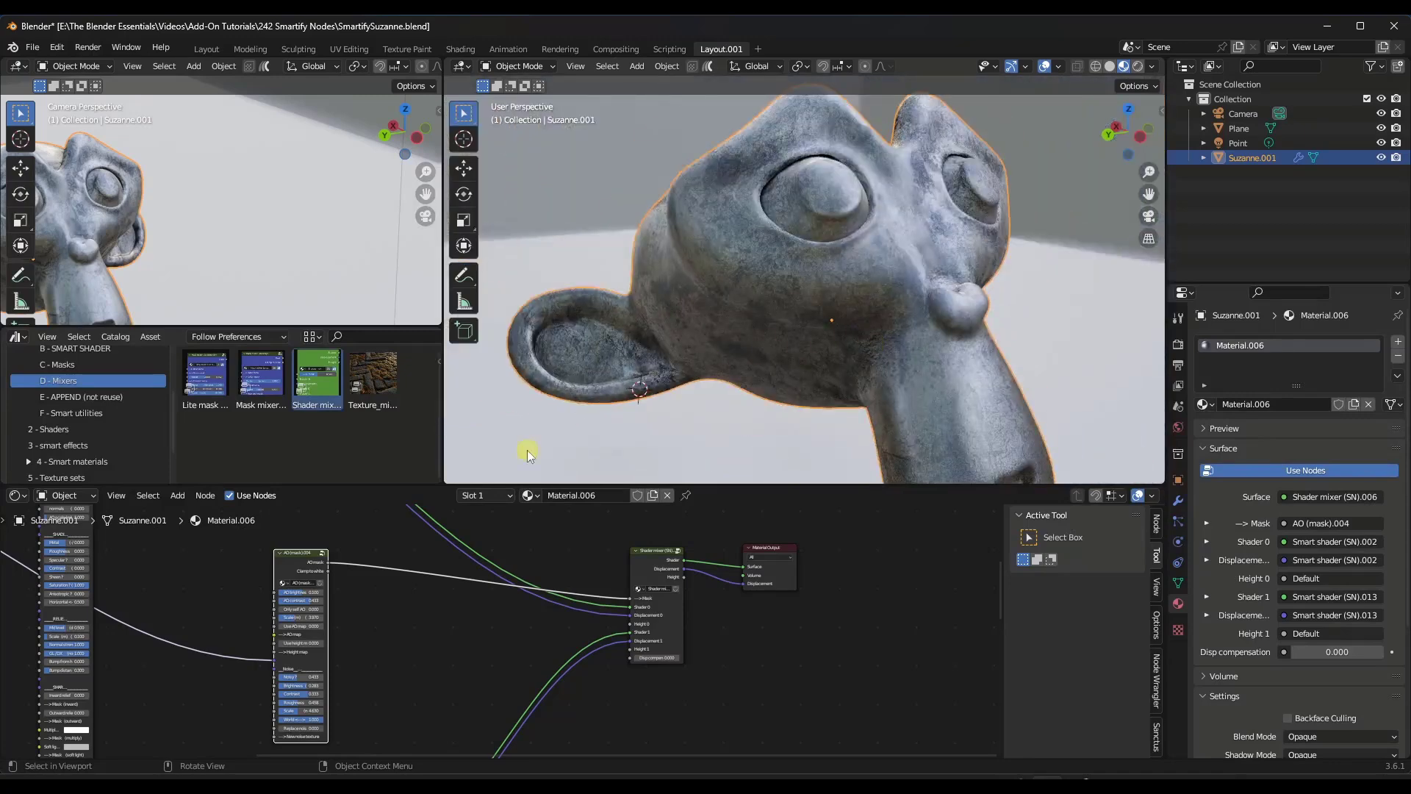
Adjust the AO (mask) node to AO brightness 0.467, AO contrast 0.883 and Scale 5.455
{"action": "scroll", "coordinate": [254, 602], "scroll_direction": "up", "scroll_amount": 2}
{"action": "scroll", "coordinate": [279, 592], "scroll_direction": "up", "scroll_amount": 2}
{"action": "mouse_move", "coordinate": [695, 394]}
{"action": "left_mouse_down"}
{"action": "mouse_move", "coordinate": [738, 394]}
{"action": "mouse_move", "coordinate": [722, 399]}
{"action": "left_mouse_up"}
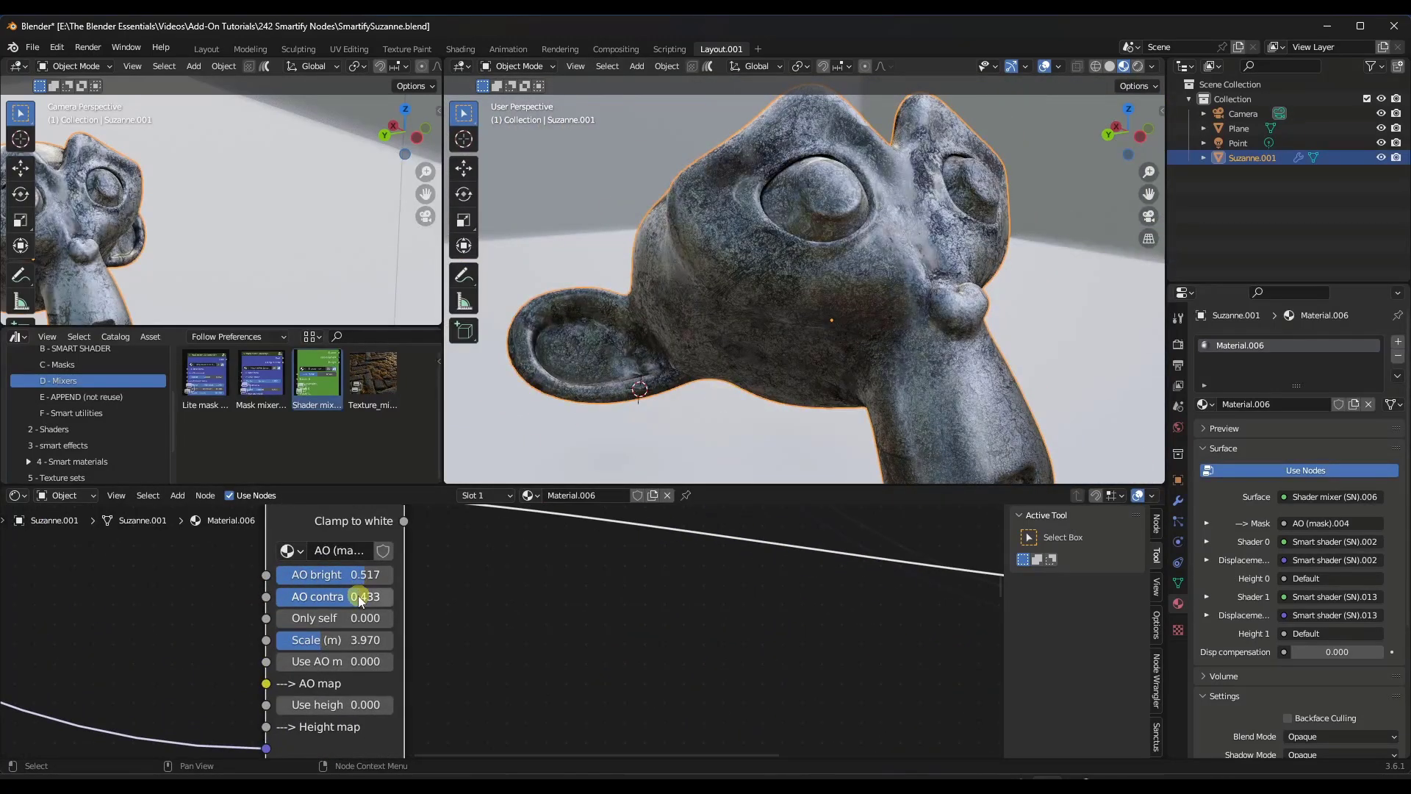
{"action": "mouse_move", "coordinate": [359, 597]}
{"action": "left_mouse_down"}
{"action": "mouse_move", "coordinate": [680, 420]}
{"action": "mouse_move", "coordinate": [723, 424]}
{"action": "mouse_move", "coordinate": [371, 582]}
{"action": "left_mouse_up"}
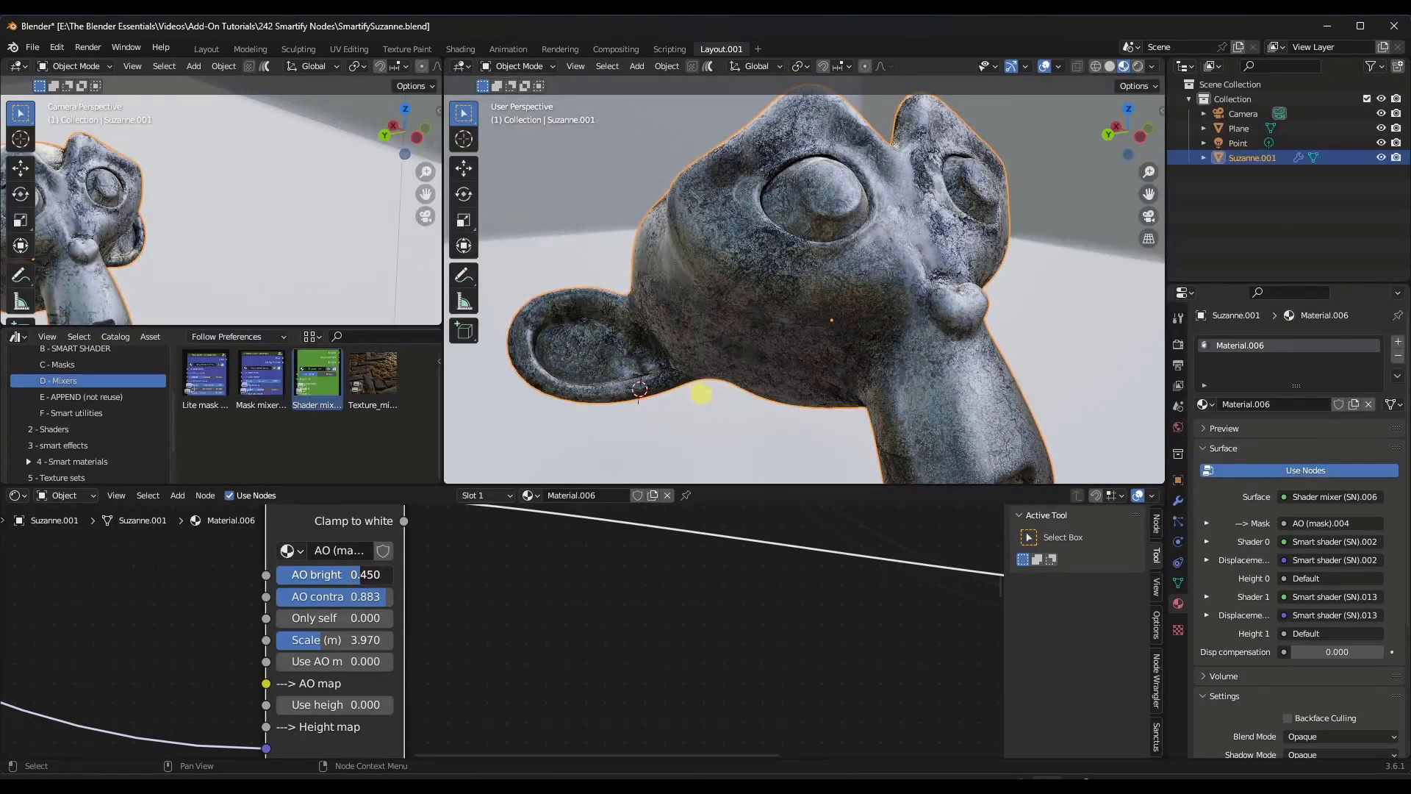
{"action": "left_click_drag", "start_coordinate": [689, 463], "coordinate": [326, 623]}
{"action": "middle_click_drag", "start_coordinate": [743, 437], "coordinate": [861, 304]}
{"action": "scroll", "coordinate": [850, 271], "scroll_direction": "down", "scroll_amount": 3}
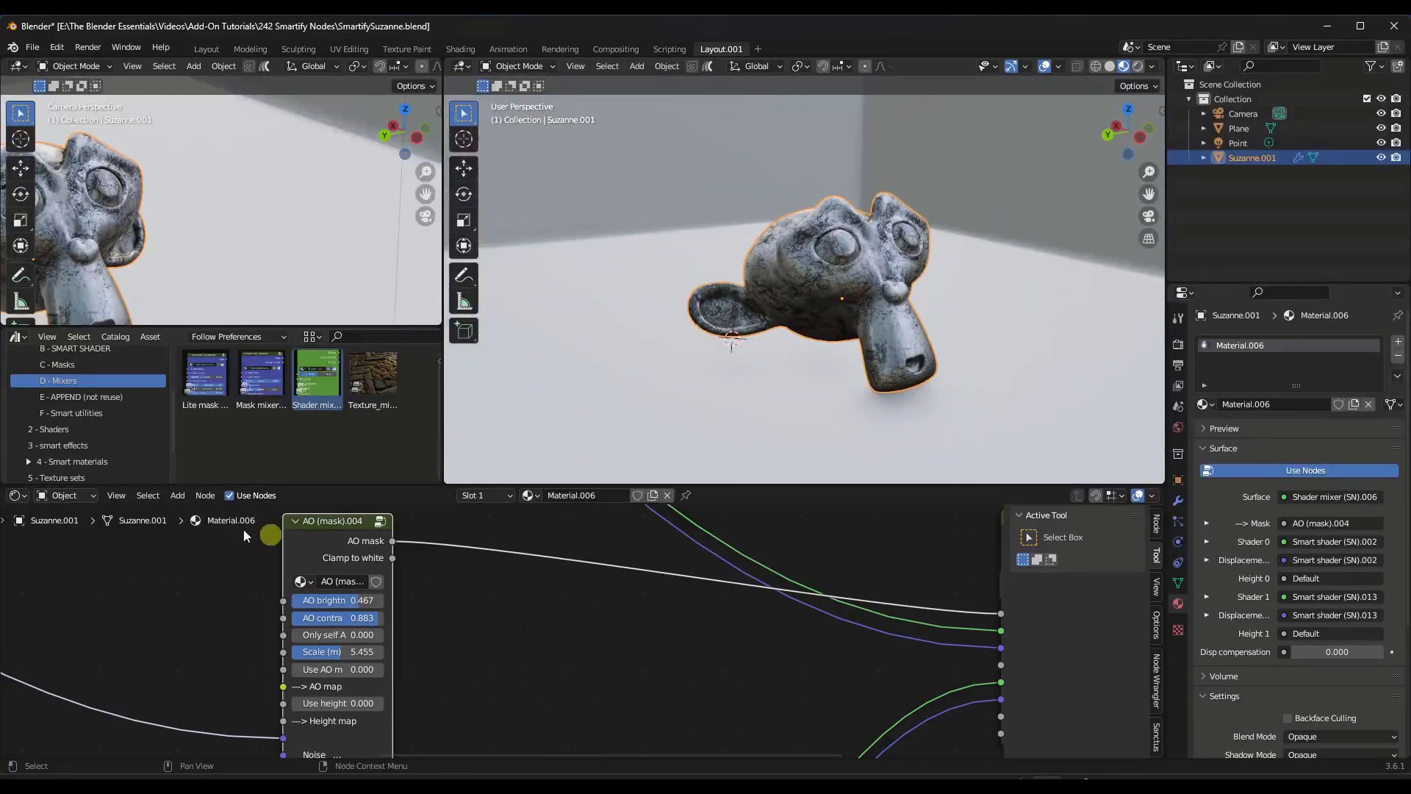
Replace the AO (mask) node with a Leaking (mask) node from the C - Masks catalog
{"action": "scroll", "coordinate": [103, 403], "scroll_direction": "up", "scroll_amount": 2}
{"action": "left_click_drag", "start_coordinate": [321, 558], "coordinate": [292, 593]}
{"action": "left_click", "coordinate": [63, 394]}
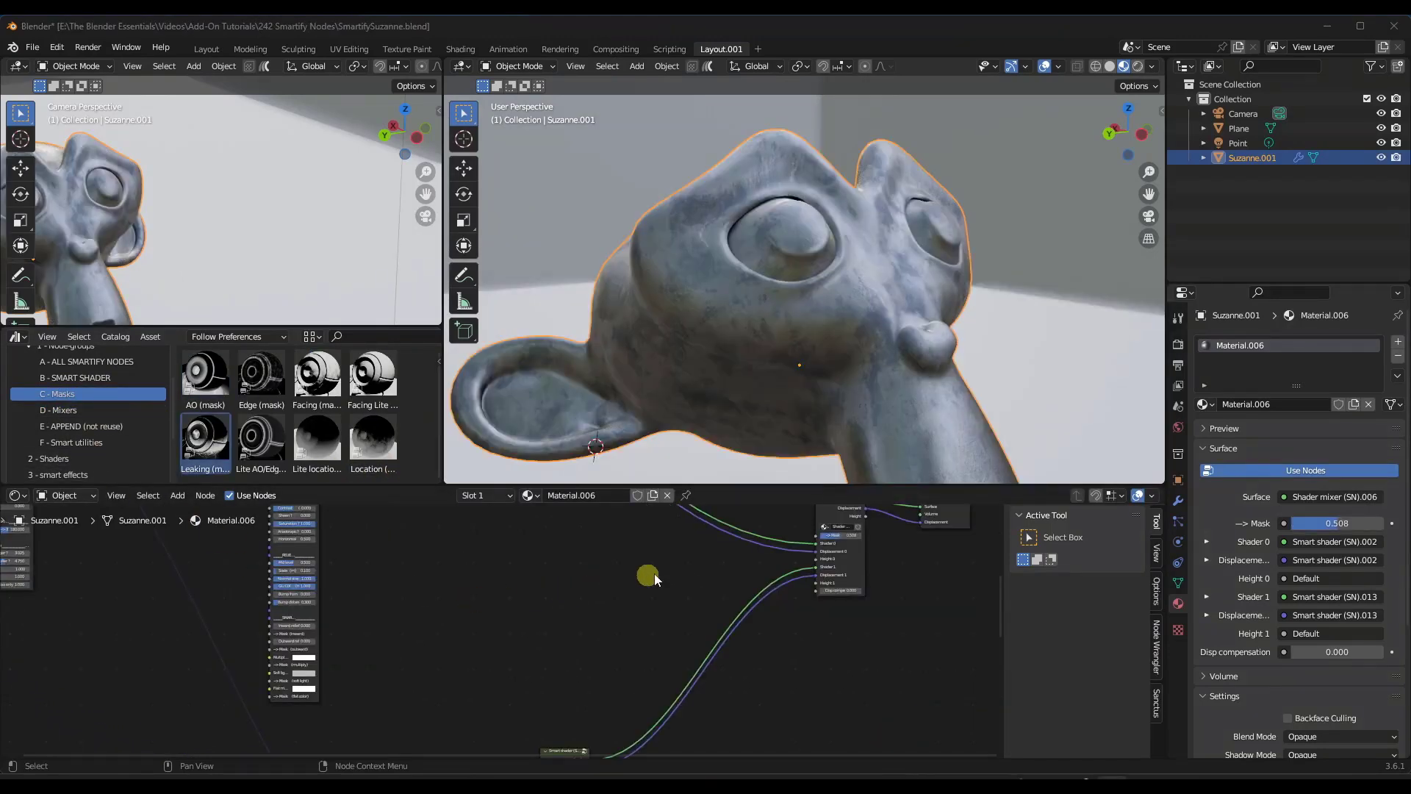
{"action": "middle_click_drag", "start_coordinate": [447, 579], "coordinate": [503, 574]}
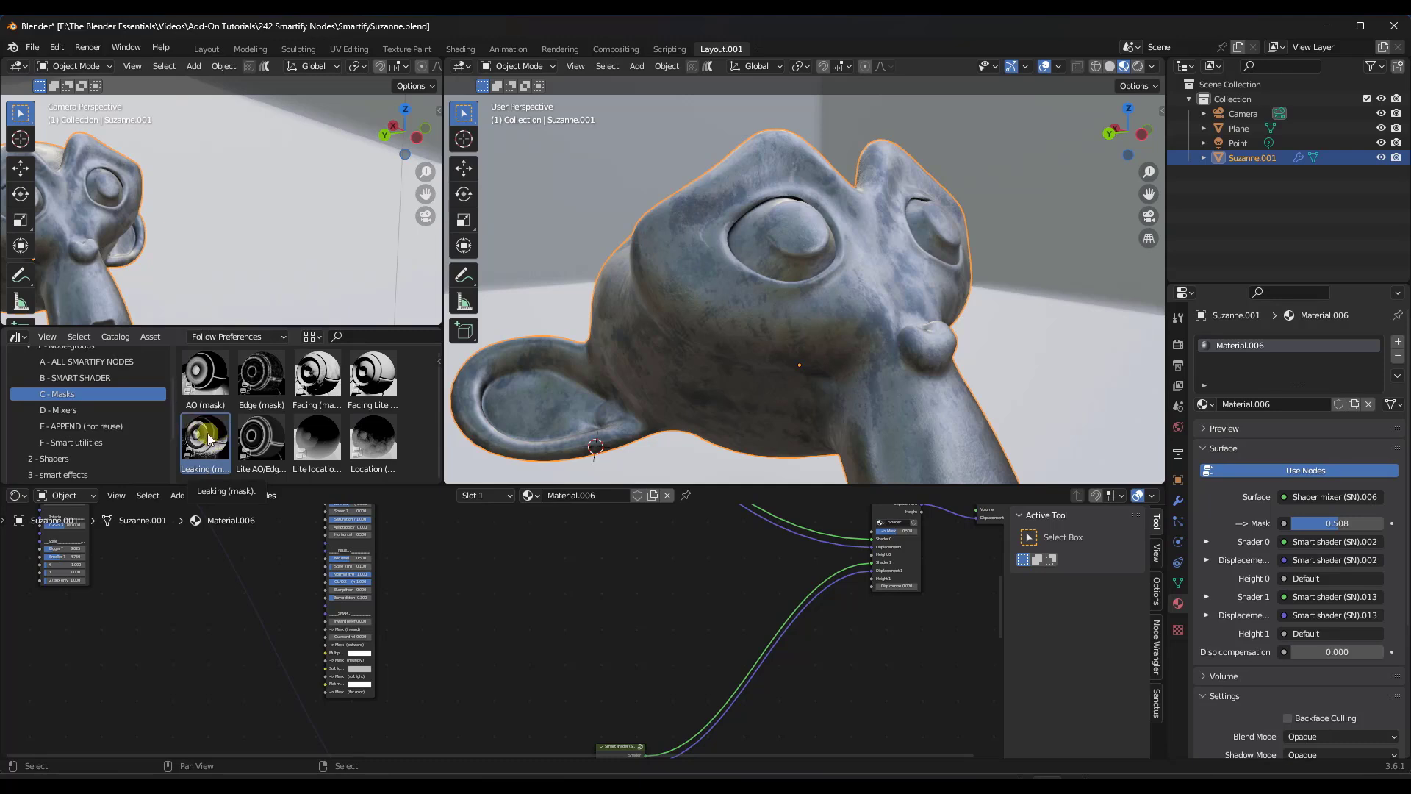
{"action": "left_click_drag", "start_coordinate": [208, 439], "coordinate": [529, 580]}
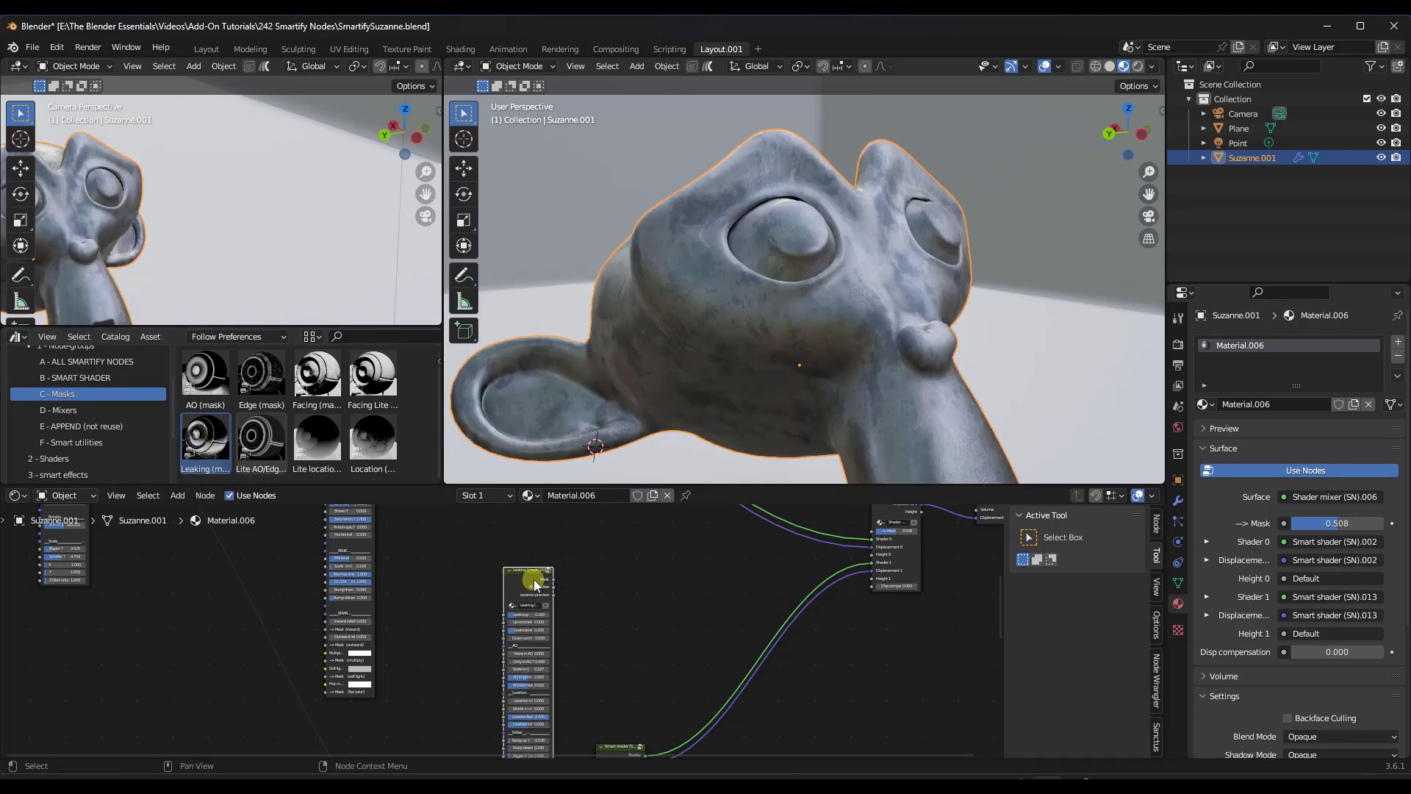
Connect the Leaking (mask) node's Mask output to the Shader mixer's Mask input and move the node slightly up and to the right
{"action": "scroll", "coordinate": [534, 584], "scroll_direction": "up", "scroll_amount": 1}
{"action": "scroll", "coordinate": [764, 591], "scroll_direction": "down", "scroll_amount": 1}
{"action": "middle_click_drag", "start_coordinate": [764, 592], "coordinate": [594, 594]}
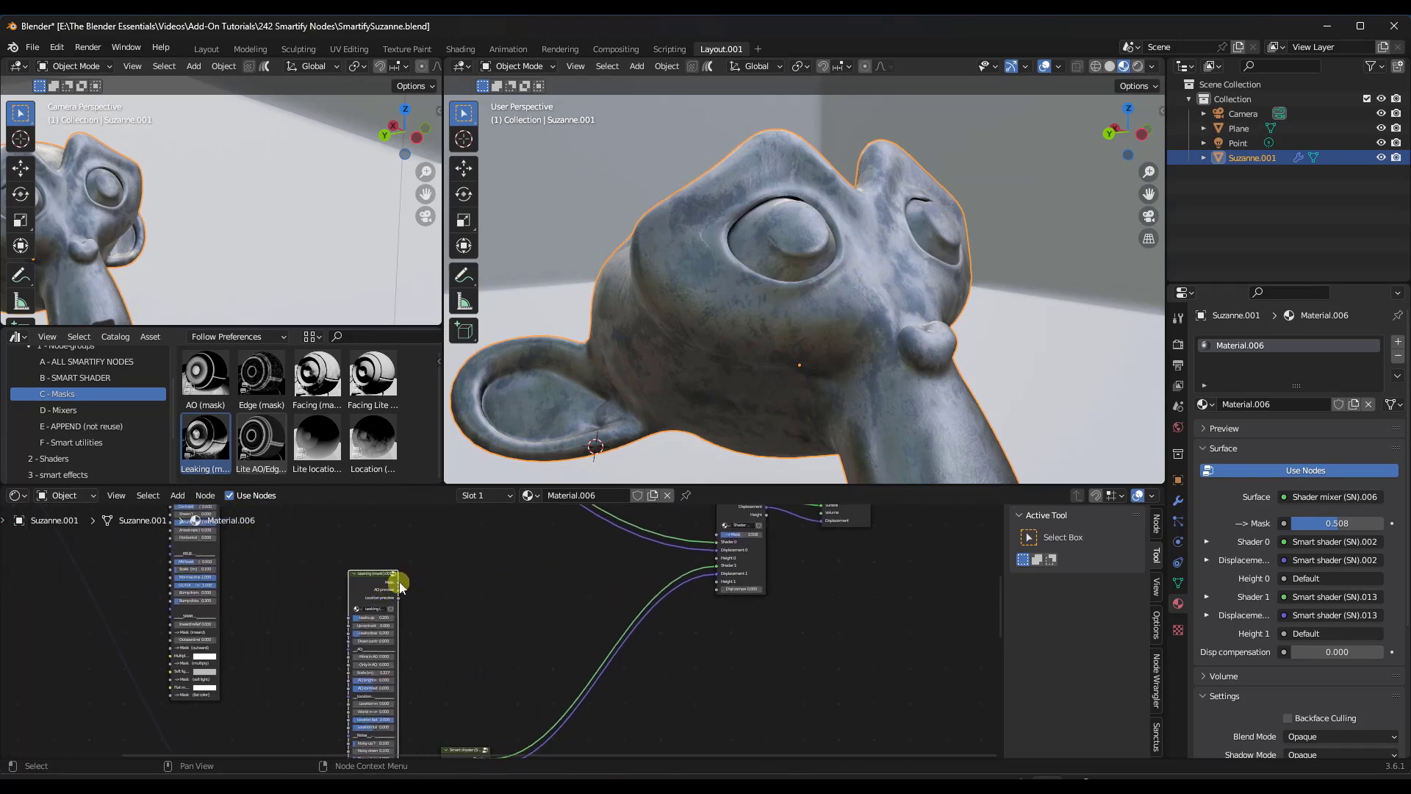
{"action": "left_click_drag", "start_coordinate": [399, 580], "coordinate": [717, 541]}
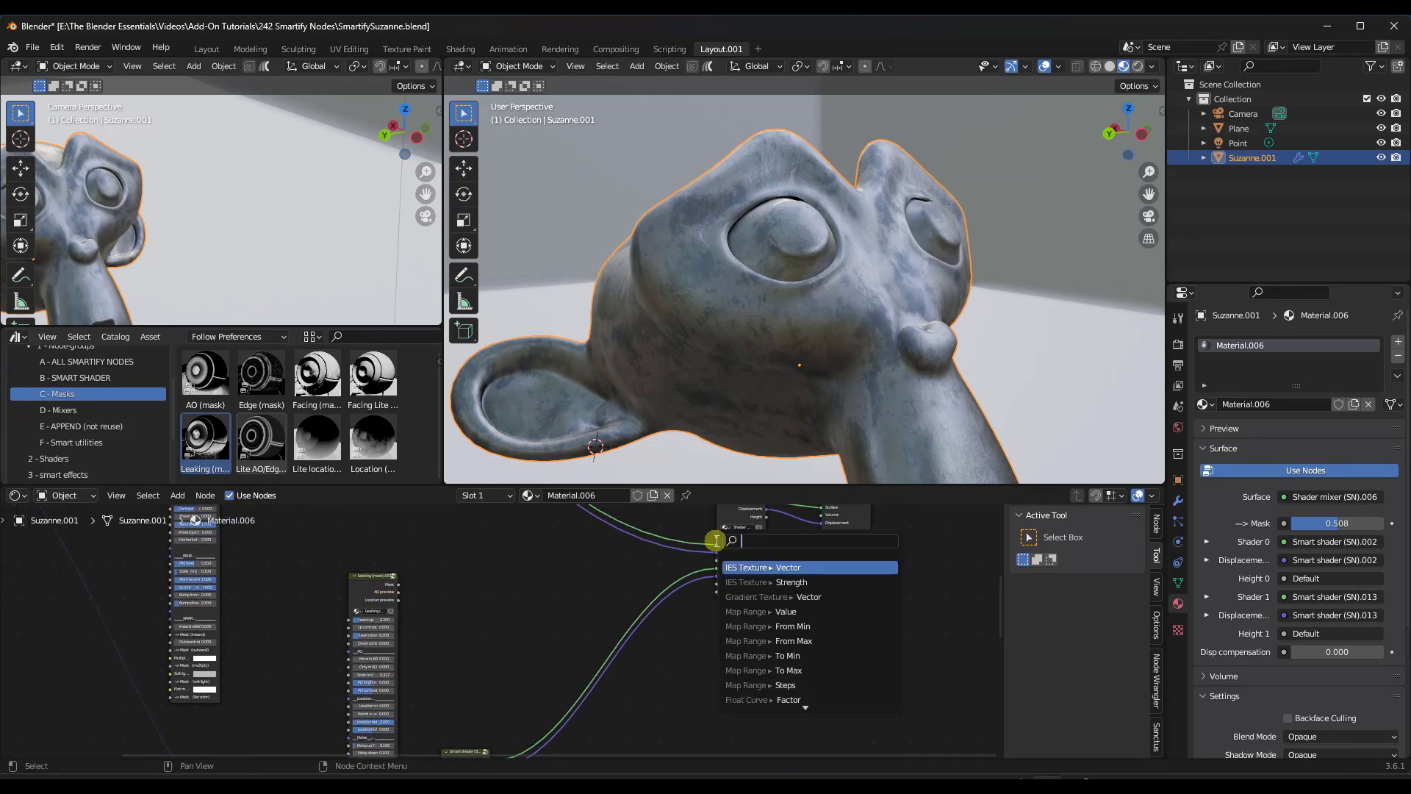
{"action": "left_click", "coordinate": [521, 560]}
{"action": "left_click_drag", "start_coordinate": [397, 584], "coordinate": [717, 538]}
{"action": "left_click_drag", "start_coordinate": [381, 582], "coordinate": [415, 533]}
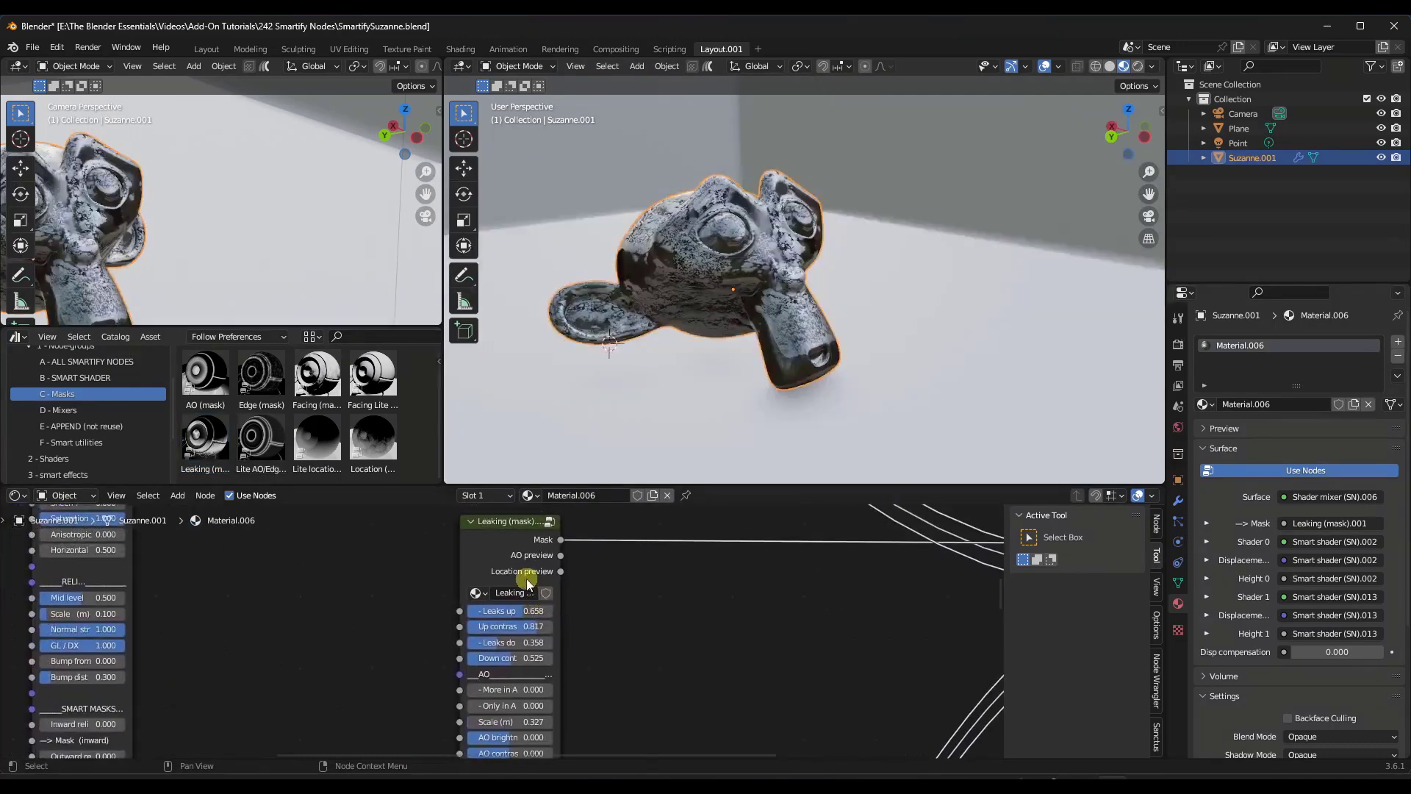
Set the Leaking (mask) node's Leaks up to 0.683 and Up contrast to 0.717, and inspect Suzanne from a distance
{"action": "scroll", "coordinate": [527, 583], "scroll_direction": "up", "scroll_amount": 3}
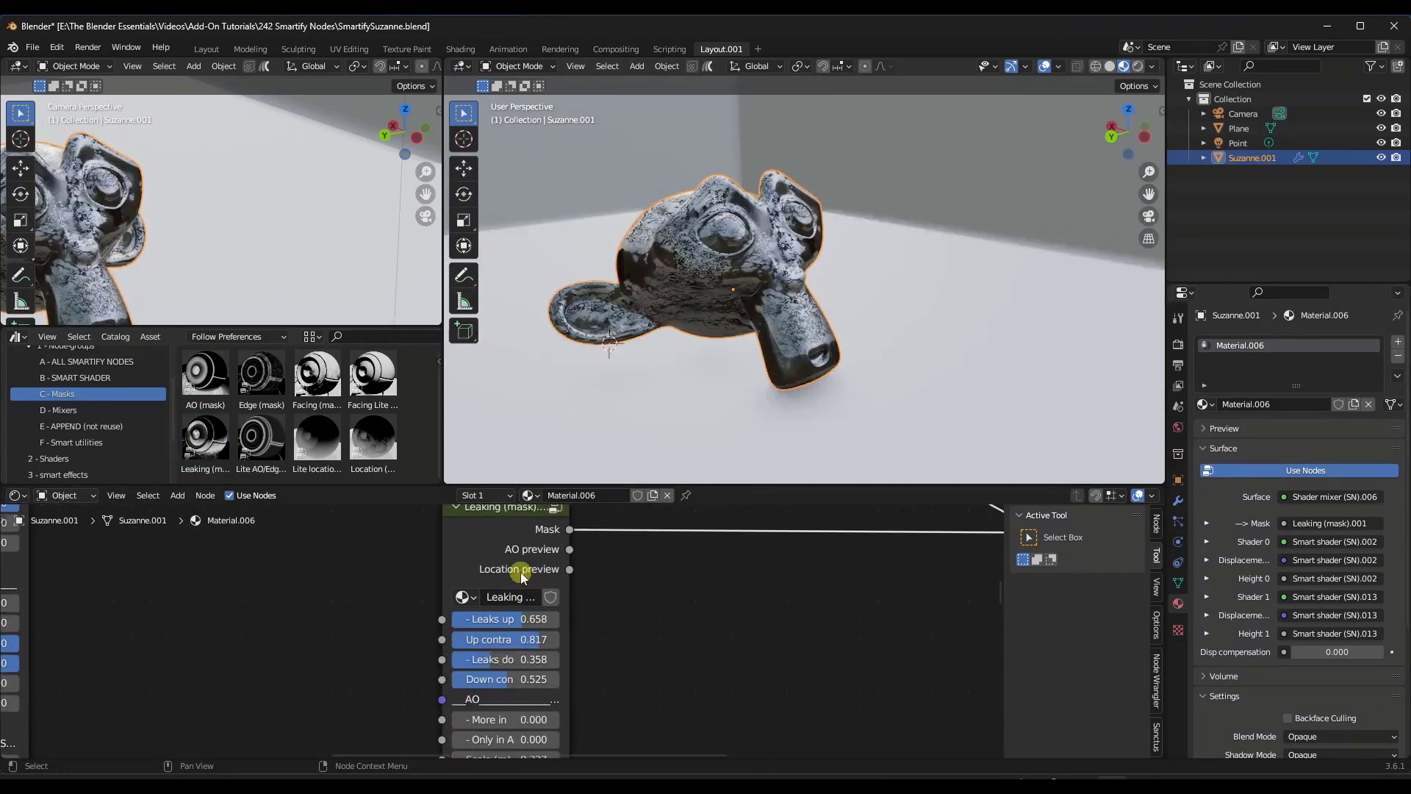
{"action": "left_click_drag", "start_coordinate": [577, 638], "coordinate": [602, 452]}
{"action": "mouse_move", "coordinate": [603, 663]}
{"action": "left_mouse_down"}
{"action": "mouse_move", "coordinate": [557, 487]}
{"action": "mouse_move", "coordinate": [580, 515]}
{"action": "mouse_move", "coordinate": [603, 663]}
{"action": "left_mouse_up"}
{"action": "middle_click_drag", "start_coordinate": [733, 173], "coordinate": [730, 305]}
{"action": "scroll", "coordinate": [769, 297], "scroll_direction": "up", "scroll_amount": 5}
{"action": "scroll", "coordinate": [769, 297], "scroll_direction": "down", "scroll_amount": 8}
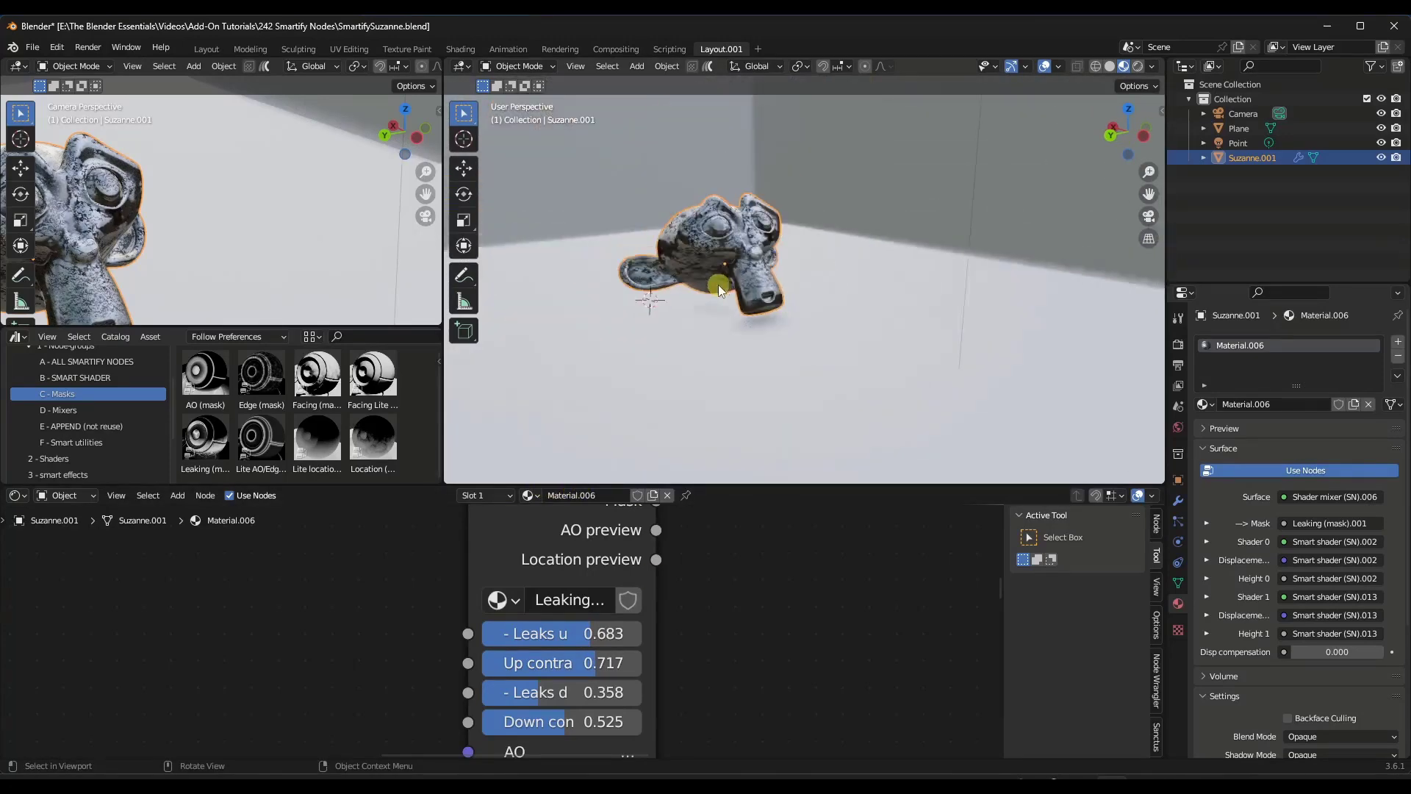
{"action": "scroll", "coordinate": [844, 601], "scroll_direction": "down", "scroll_amount": 3}
{"action": "middle_click_drag", "start_coordinate": [853, 586], "coordinate": [463, 638]}
{"action": "scroll", "coordinate": [832, 611], "scroll_direction": "down", "scroll_amount": 5}
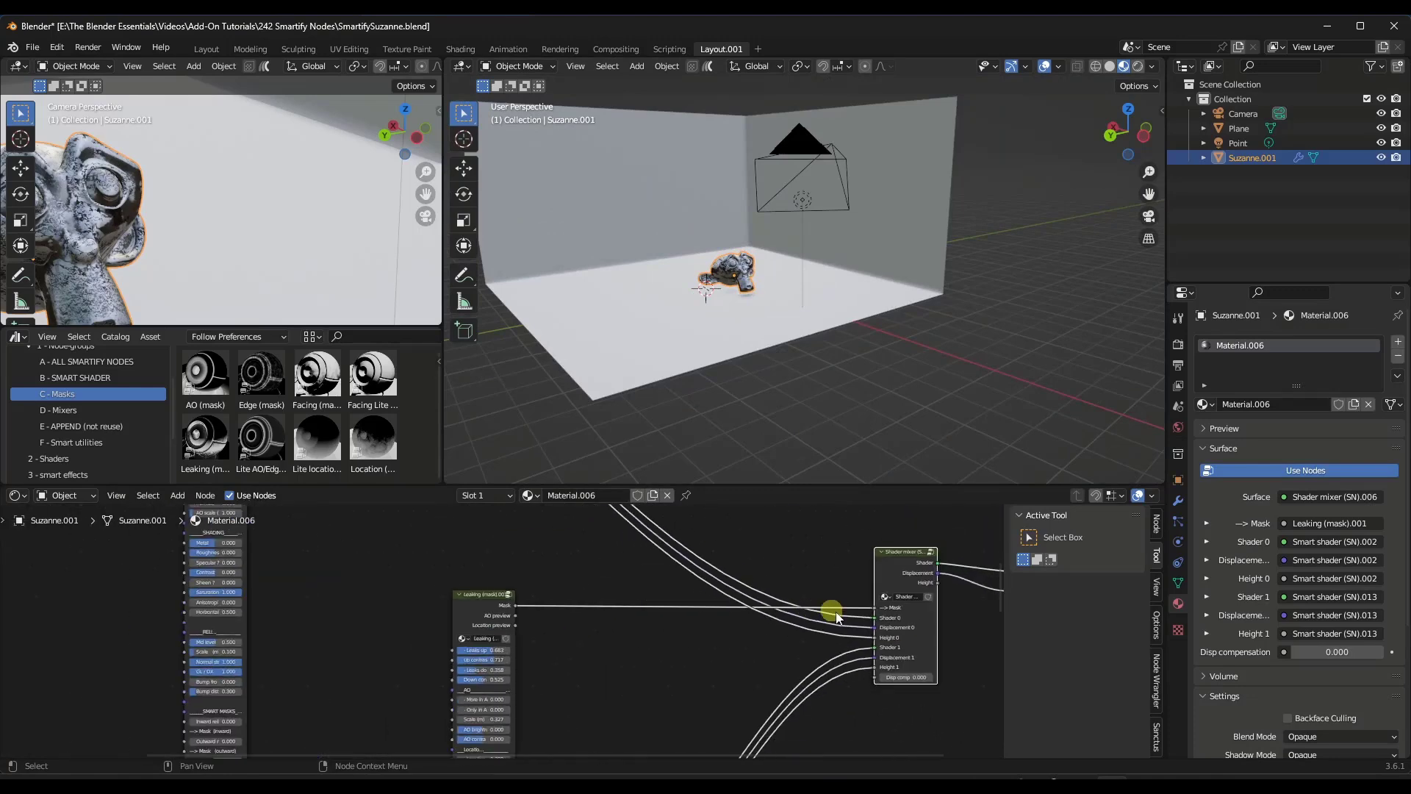
Swap the Shader mixer's two sets of Shader, Displacement and Height inputs so the two Smart shaders trade layers
{"action": "middle_click_drag", "start_coordinate": [887, 619], "coordinate": [745, 574]}
{"action": "scroll", "coordinate": [743, 585], "scroll_direction": "up", "scroll_amount": 7}
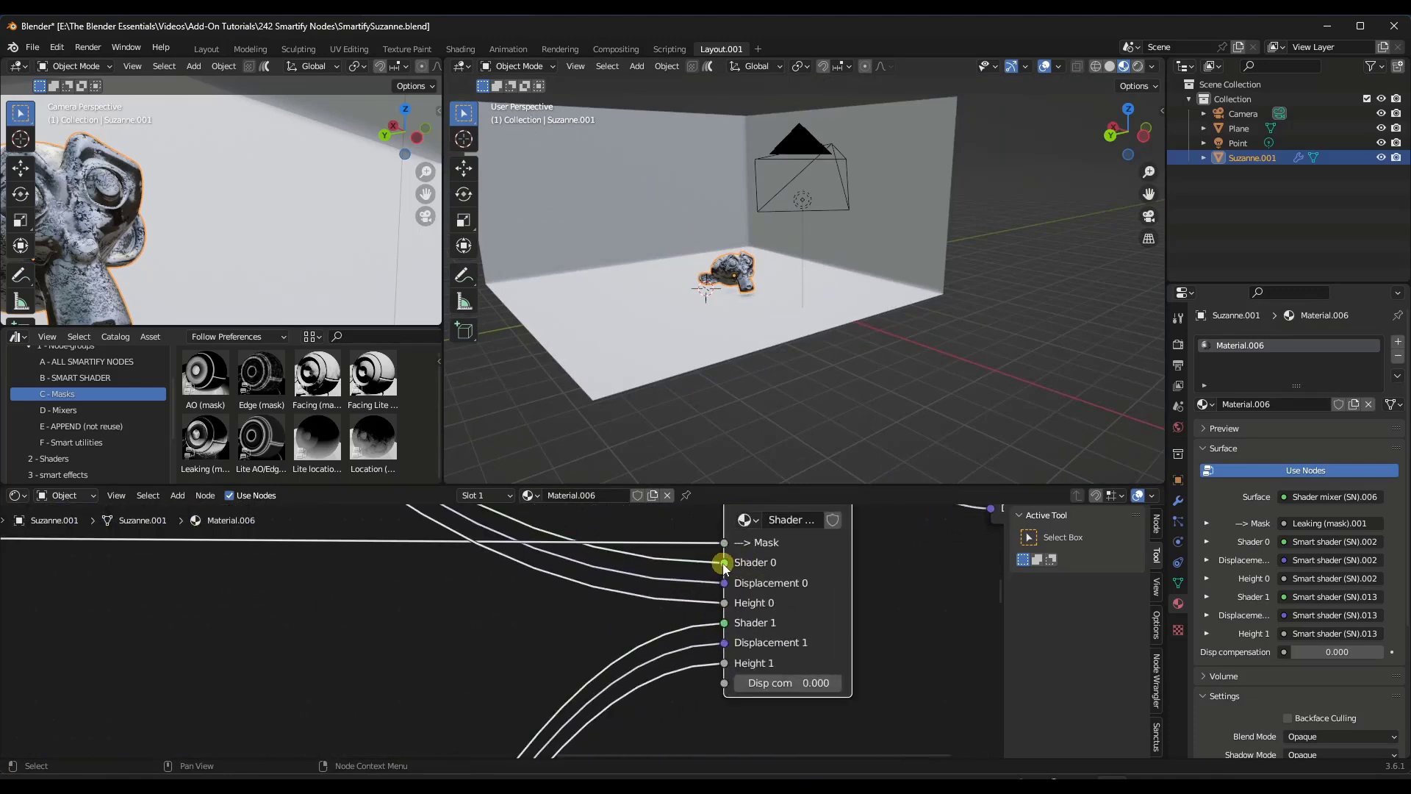
{"action": "left_click_drag", "start_coordinate": [725, 565], "coordinate": [725, 642]}
{"action": "left_click_drag", "start_coordinate": [725, 603], "coordinate": [721, 661]}
{"action": "middle_click_drag", "start_coordinate": [806, 298], "coordinate": [814, 301]}
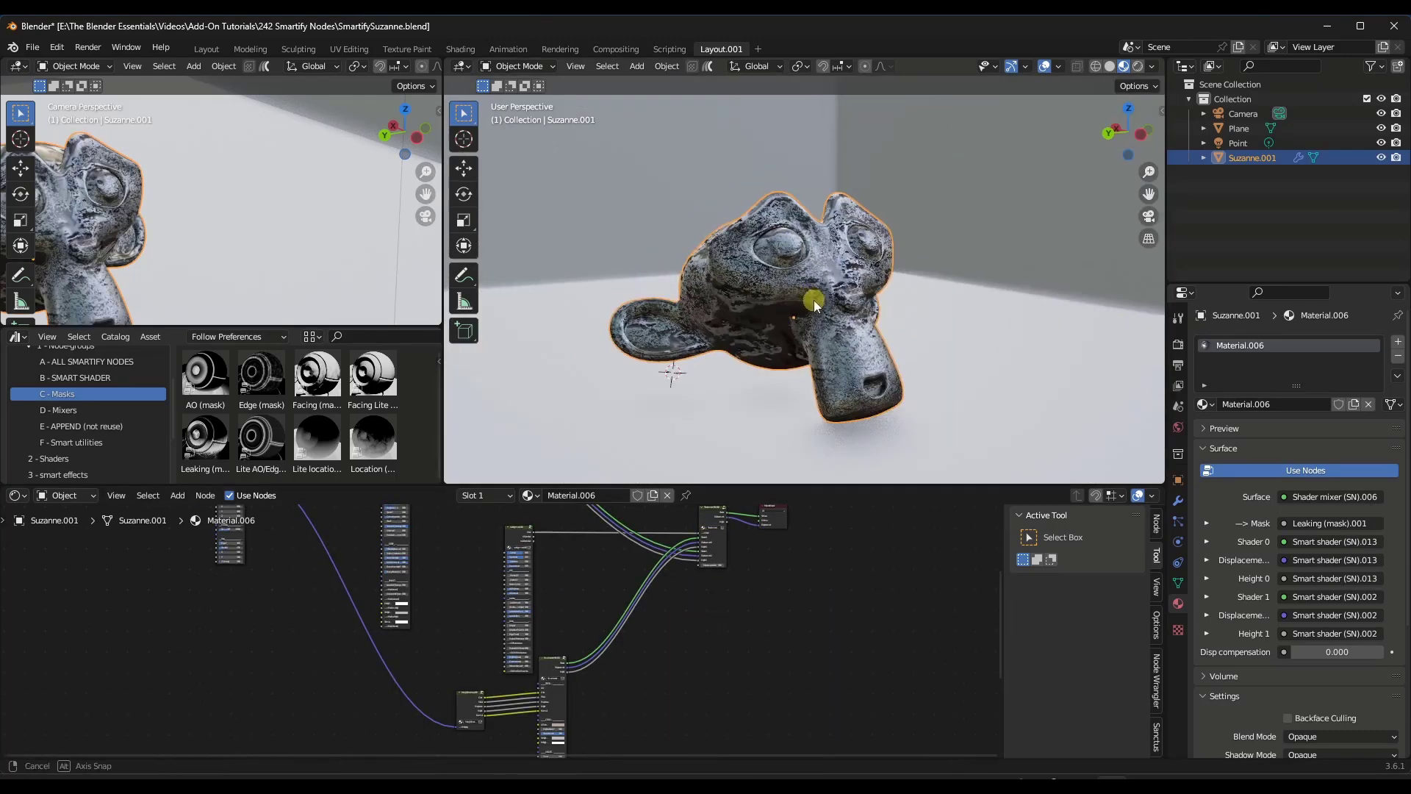
{"action": "scroll", "coordinate": [875, 331], "scroll_direction": "up", "scroll_amount": 3}
{"action": "scroll", "coordinate": [779, 328], "scroll_direction": "down", "scroll_amount": 2}
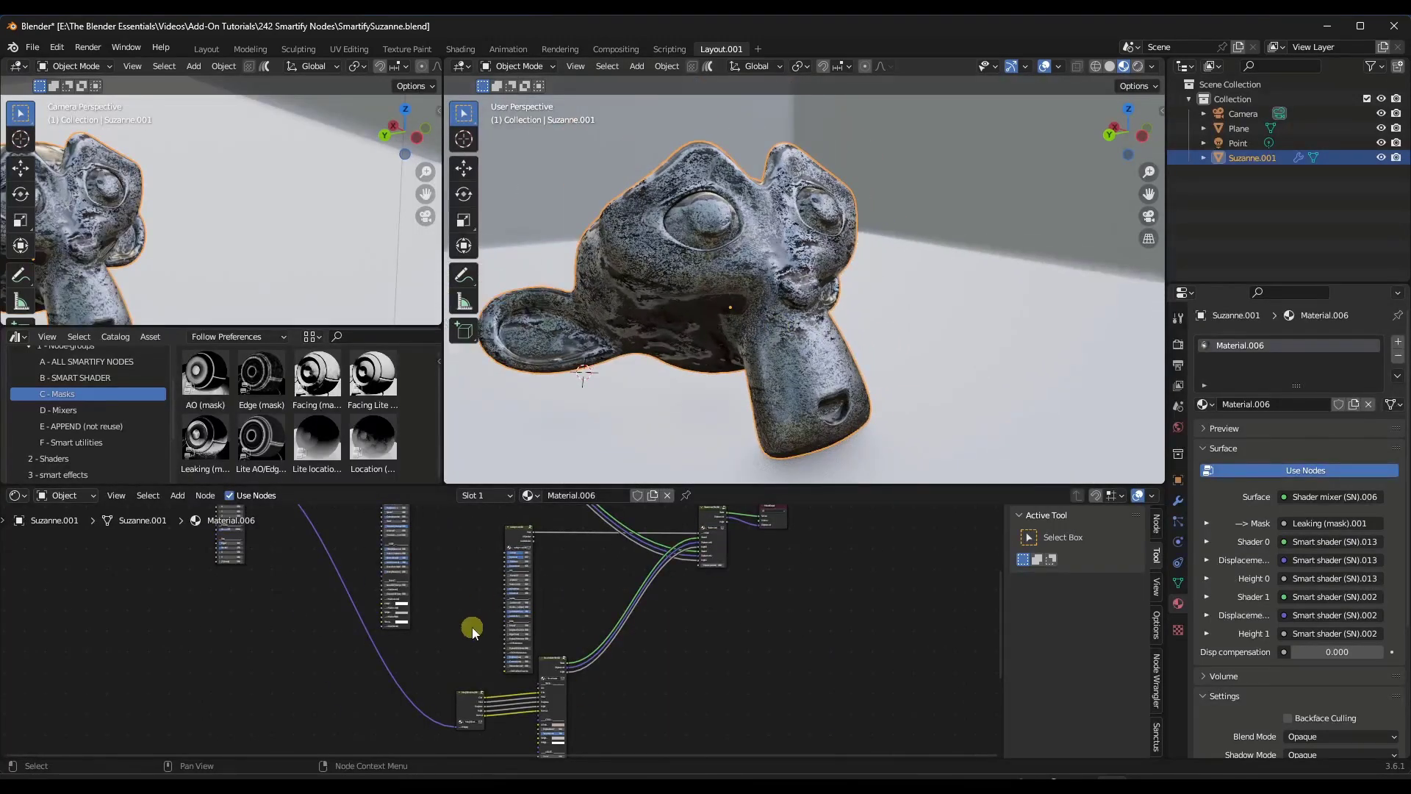
Set the Leaking (mask) node's Leaks up to 0.508, Up contrast to 0.667, Leaks down to 0.158 and Down contrast to 0.767
{"action": "scroll", "coordinate": [542, 691], "scroll_direction": "up", "scroll_amount": 10}
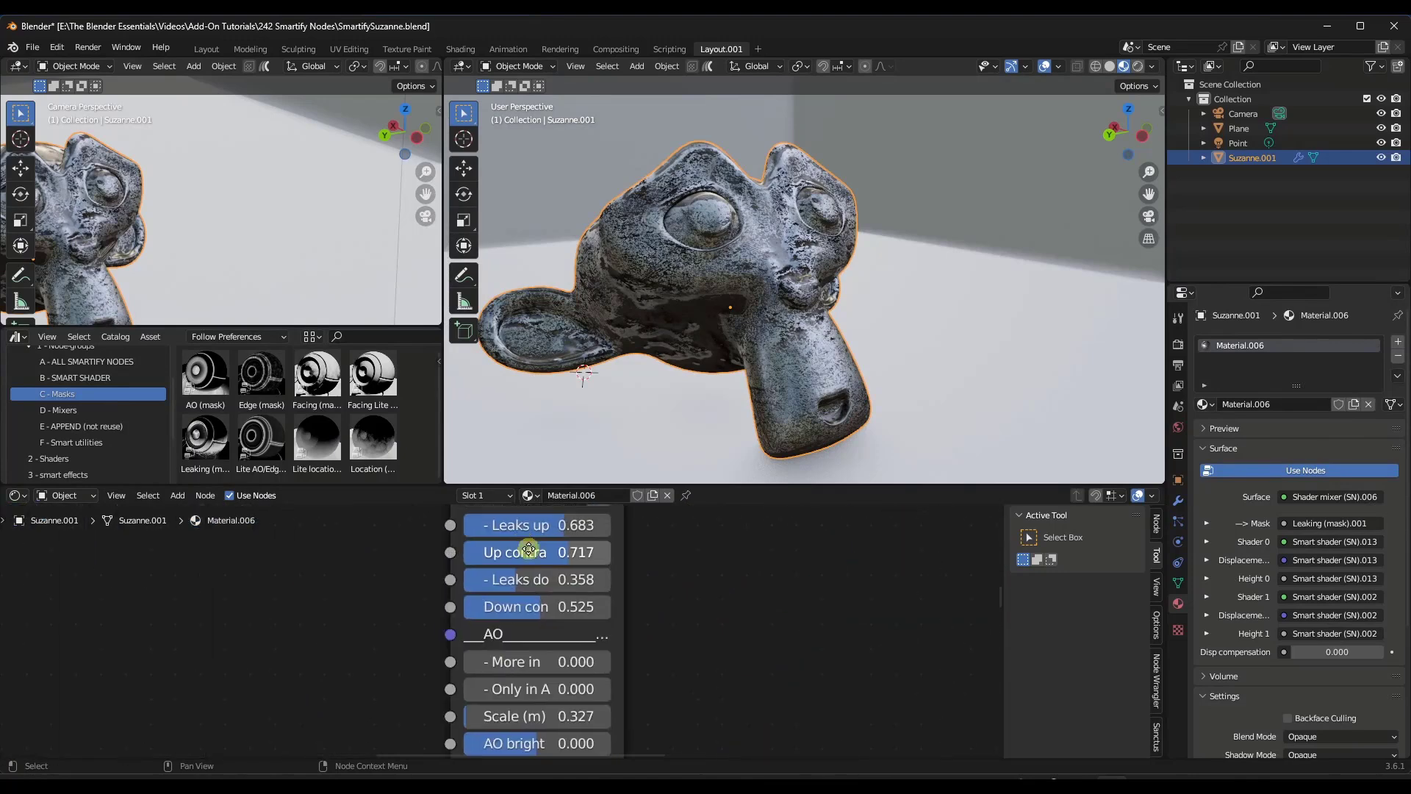
{"action": "left_click_drag", "start_coordinate": [588, 618], "coordinate": [610, 617]}
{"action": "left_click_drag", "start_coordinate": [555, 685], "coordinate": [558, 685]}
{"action": "left_click_drag", "start_coordinate": [582, 317], "coordinate": [626, 315]}
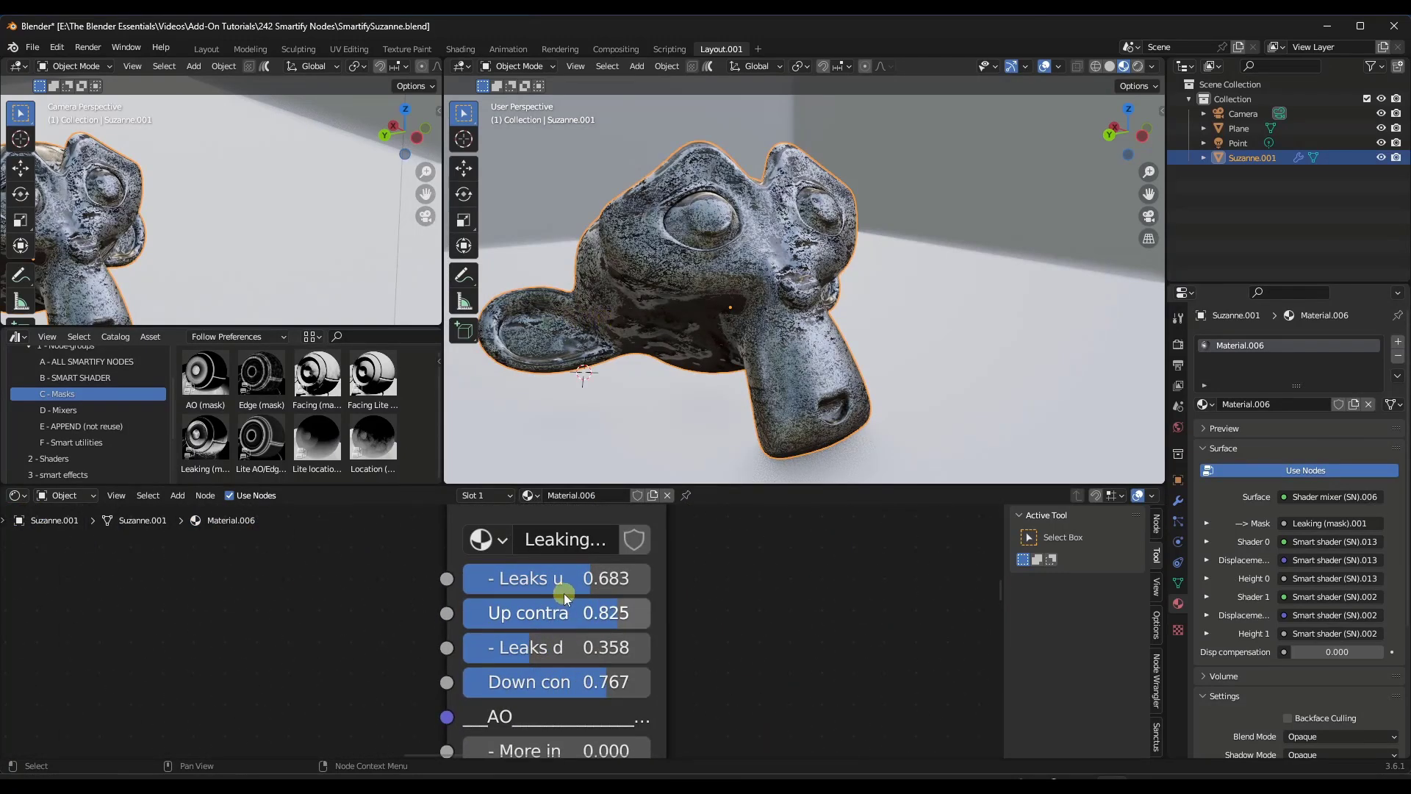
{"action": "left_click_drag", "start_coordinate": [561, 576], "coordinate": [558, 412]}
{"action": "left_click_drag", "start_coordinate": [607, 618], "coordinate": [551, 442]}
{"action": "left_click_drag", "start_coordinate": [544, 639], "coordinate": [854, 483]}
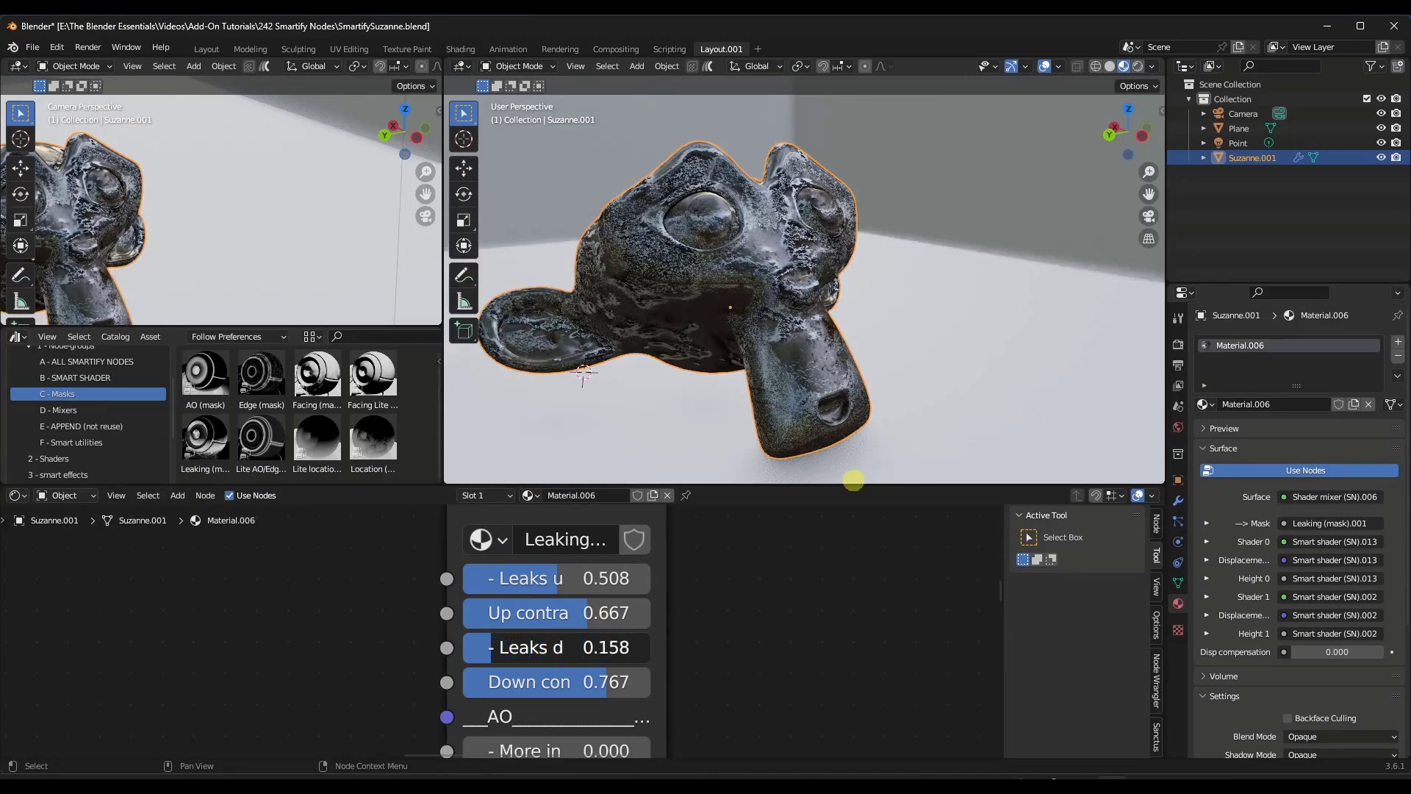
Examine the blended metal material on Suzanne from near and far, along with the node links into the Shader mixer
{"action": "scroll", "coordinate": [735, 301], "scroll_direction": "down", "scroll_amount": 5}
{"action": "scroll", "coordinate": [662, 573], "scroll_direction": "down", "scroll_amount": 6}
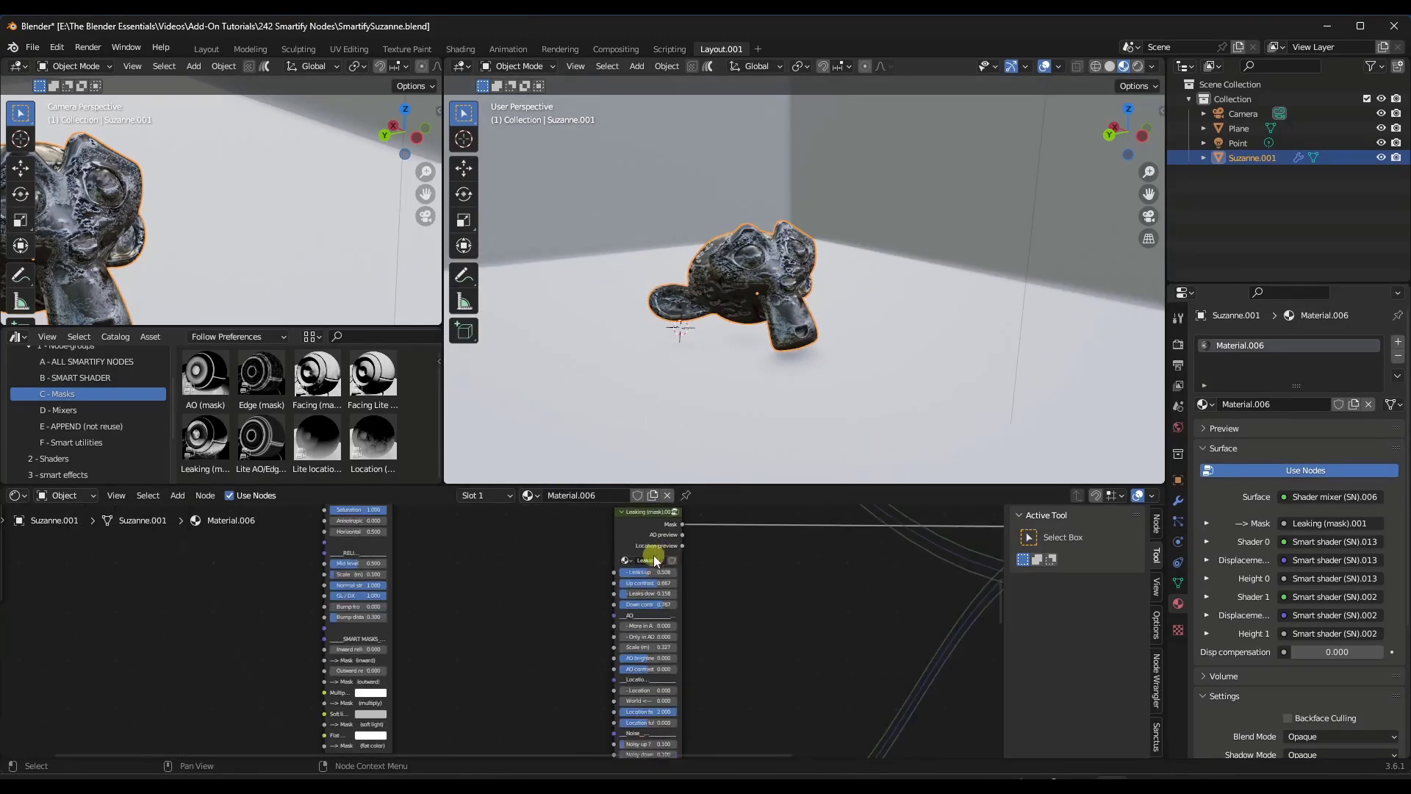
{"action": "middle_click_drag", "start_coordinate": [748, 568], "coordinate": [592, 674]}
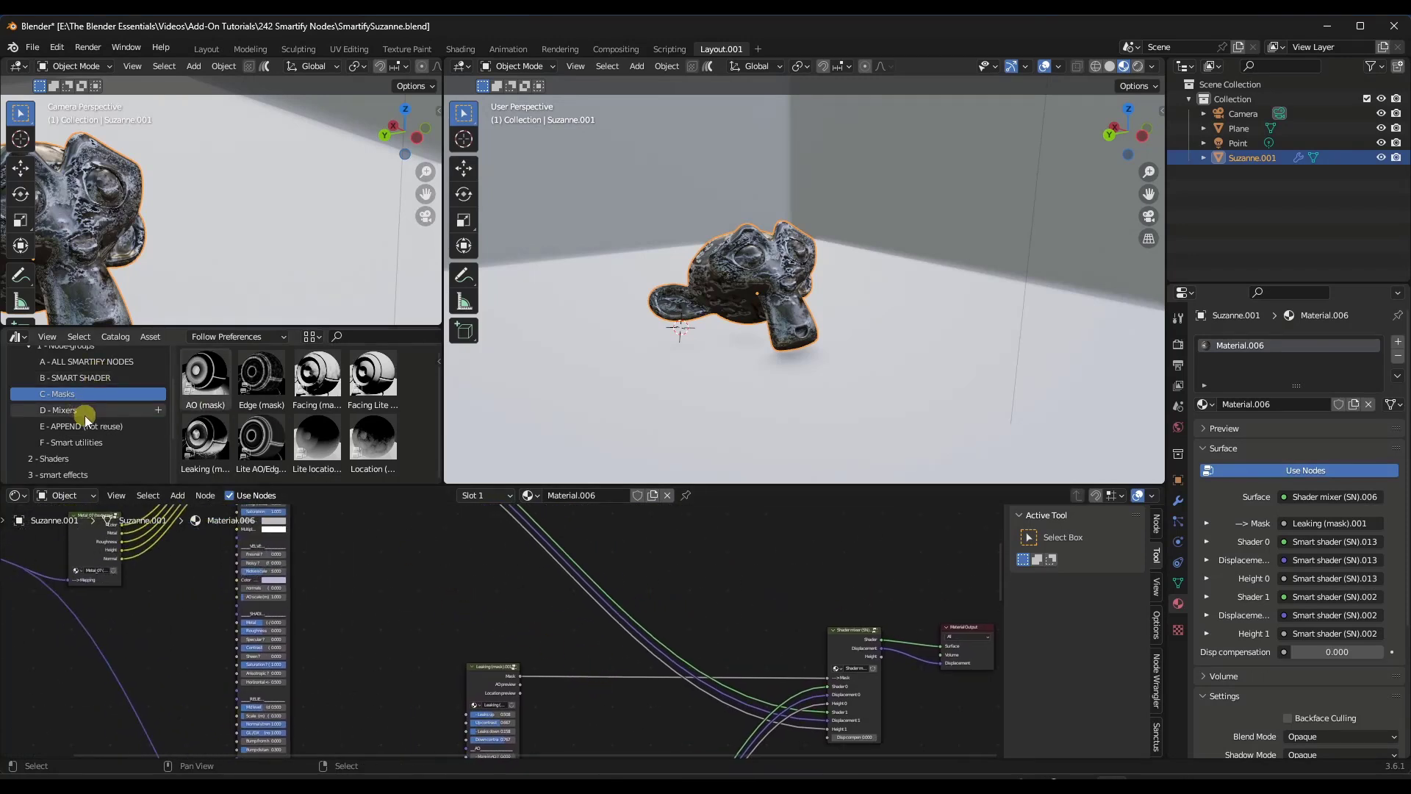
{"action": "scroll", "coordinate": [698, 246], "scroll_direction": "up", "scroll_amount": 5}
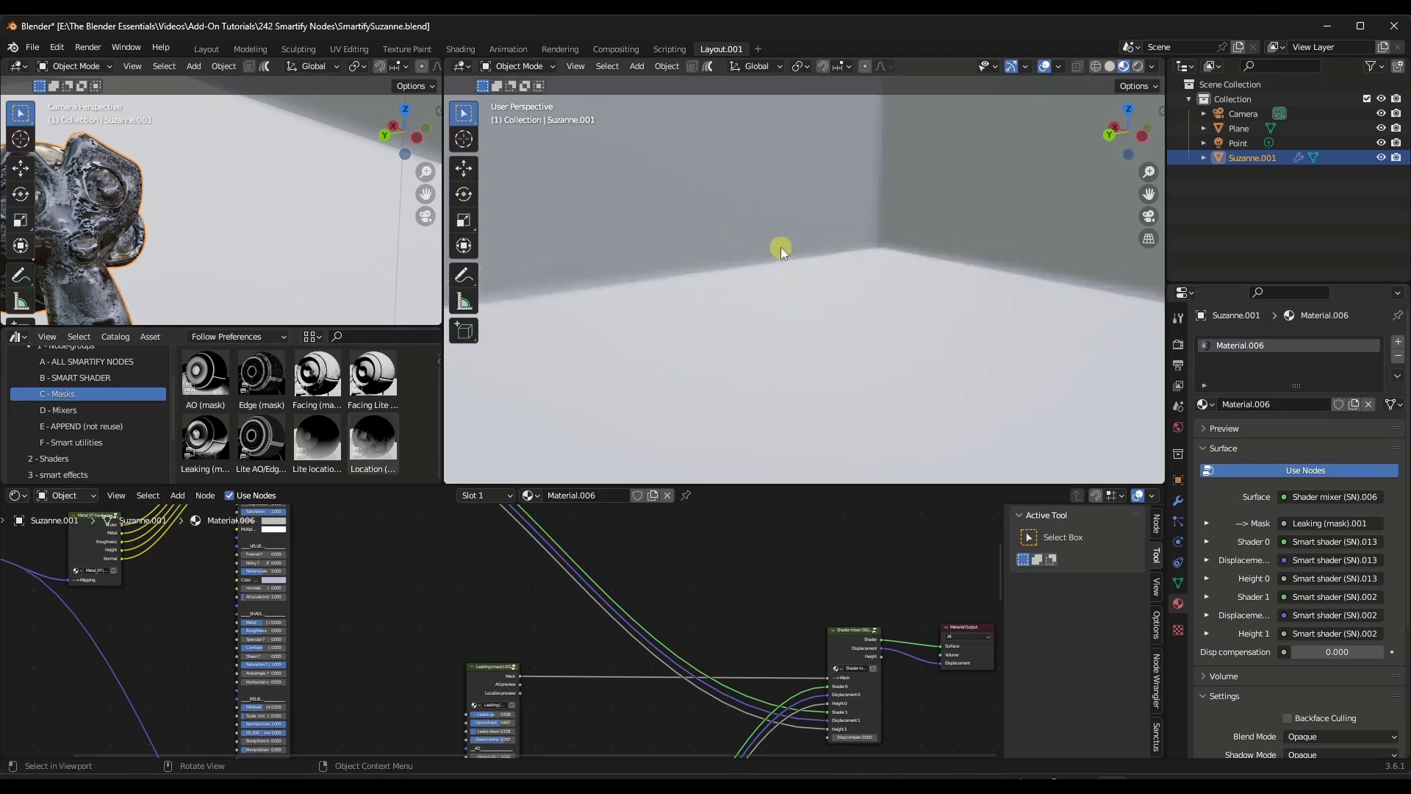
{"action": "scroll", "coordinate": [790, 254], "scroll_direction": "down", "scroll_amount": 3}
{"action": "scroll", "coordinate": [721, 181], "scroll_direction": "down", "scroll_amount": 3}
{"action": "scroll", "coordinate": [898, 285], "scroll_direction": "up", "scroll_amount": 2}
{"action": "scroll", "coordinate": [919, 257], "scroll_direction": "down", "scroll_amount": 2}
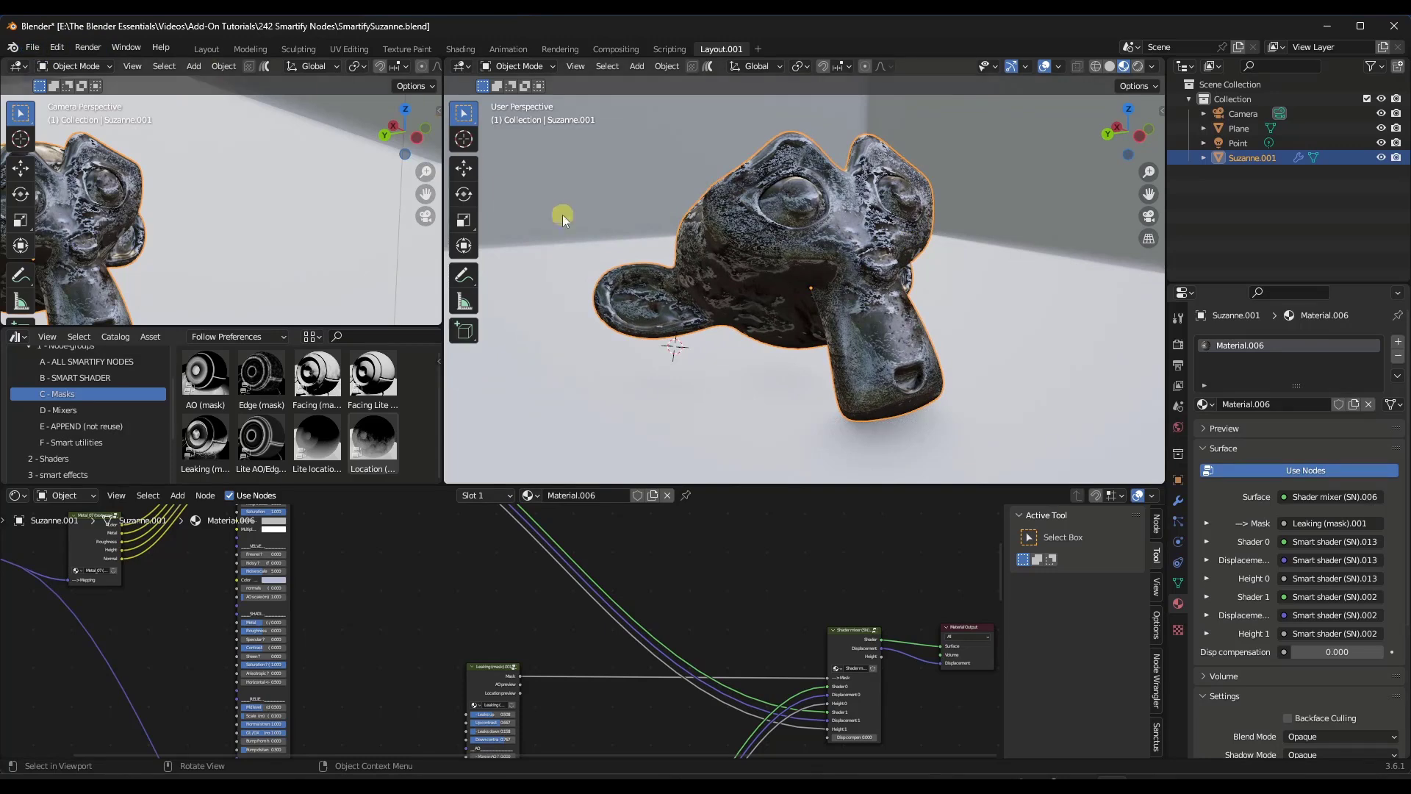
Open the PaintMix.blend project
{"action": "left_click", "coordinate": [33, 47]}
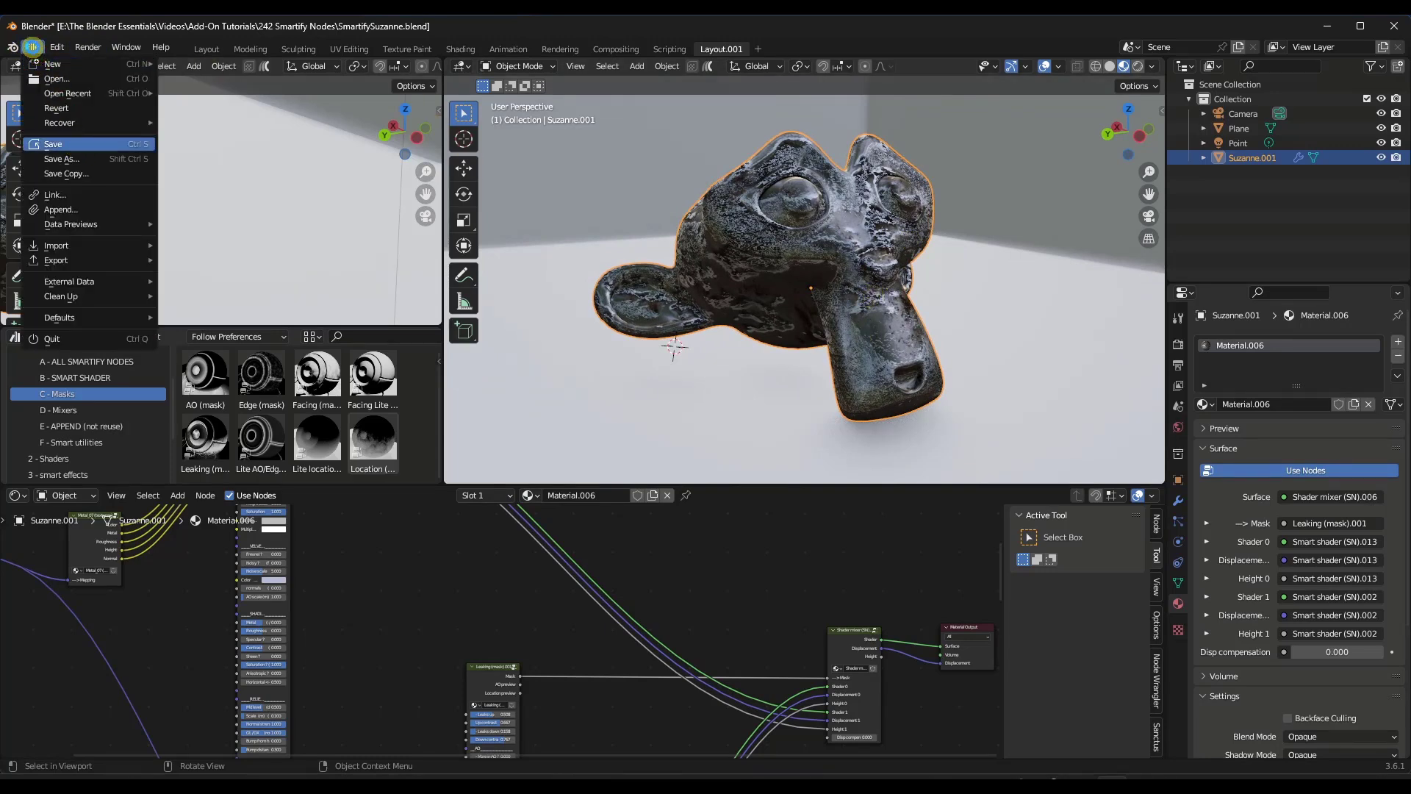
{"action": "left_click", "coordinate": [33, 47]}
{"action": "mouse_move", "coordinate": [75, 93]}
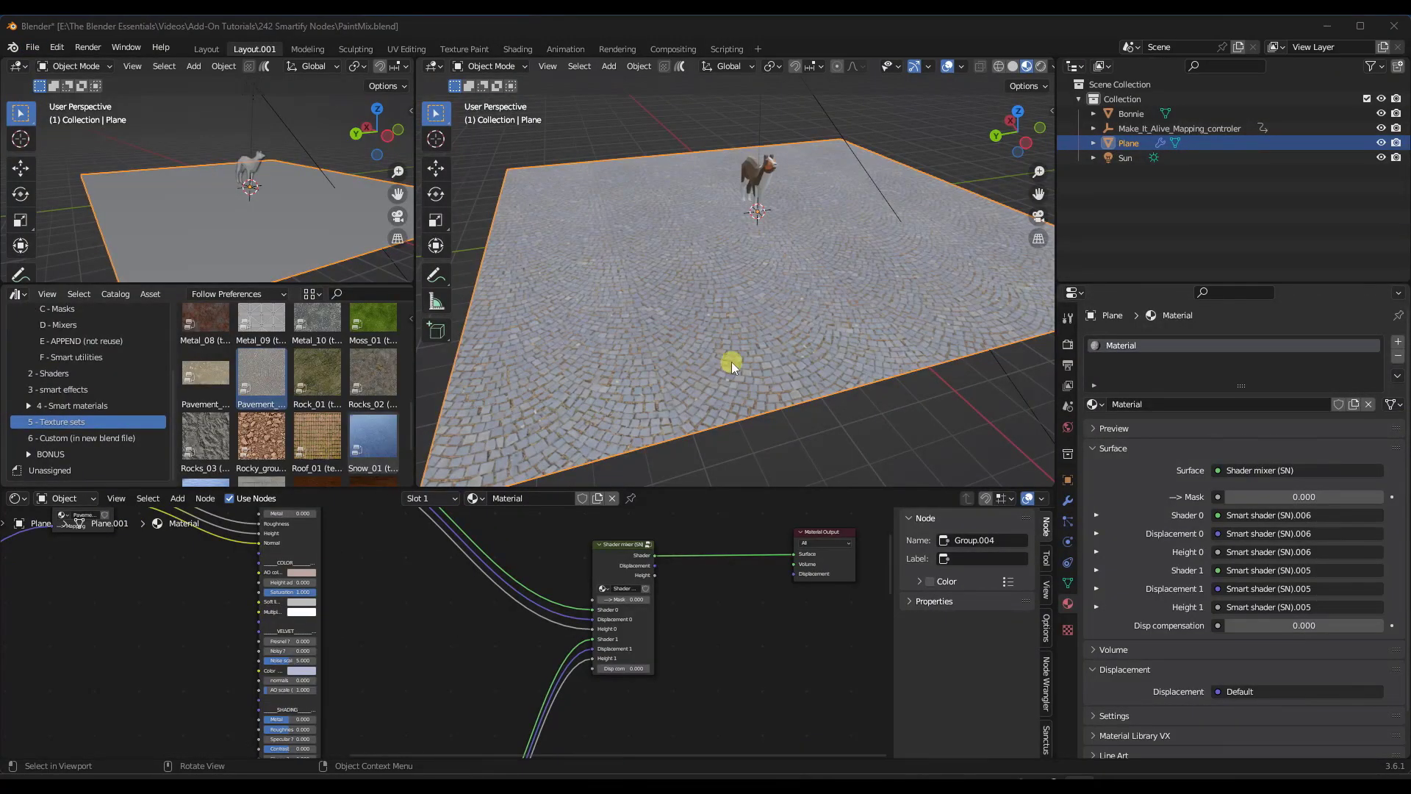
Check the ground plane's mesh subdivision in Edit Mode and examine the Vertex Color, Pavement_02 and Smart shader nodes in its material
{"action": "mouse_move", "coordinate": [735, 270]}
{"action": "middle_mouse_down"}
{"action": "mouse_move", "coordinate": [726, 298]}
{"action": "mouse_move", "coordinate": [738, 274]}
{"action": "middle_mouse_up"}
{"action": "key", "text": "Tab"}
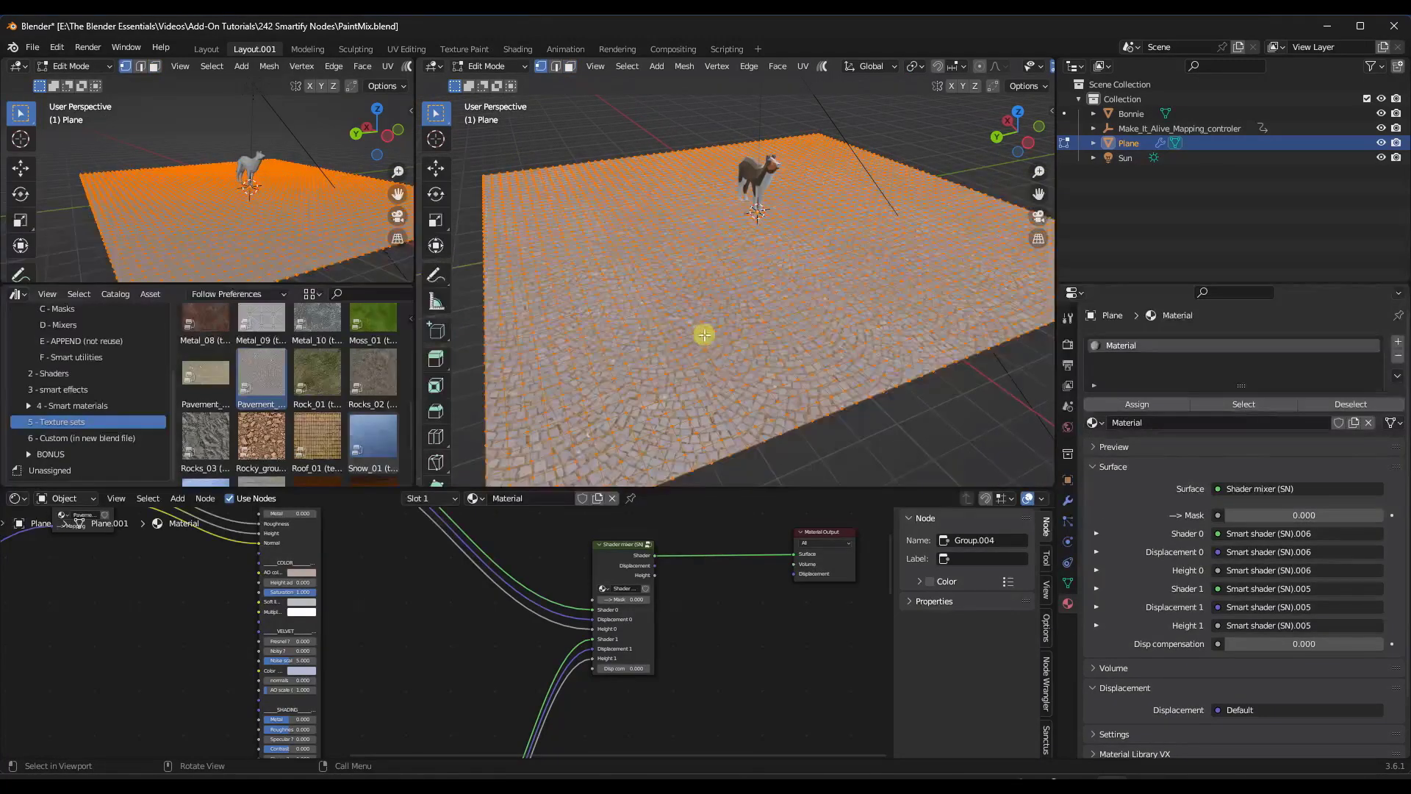
{"action": "key", "text": "Tab"}
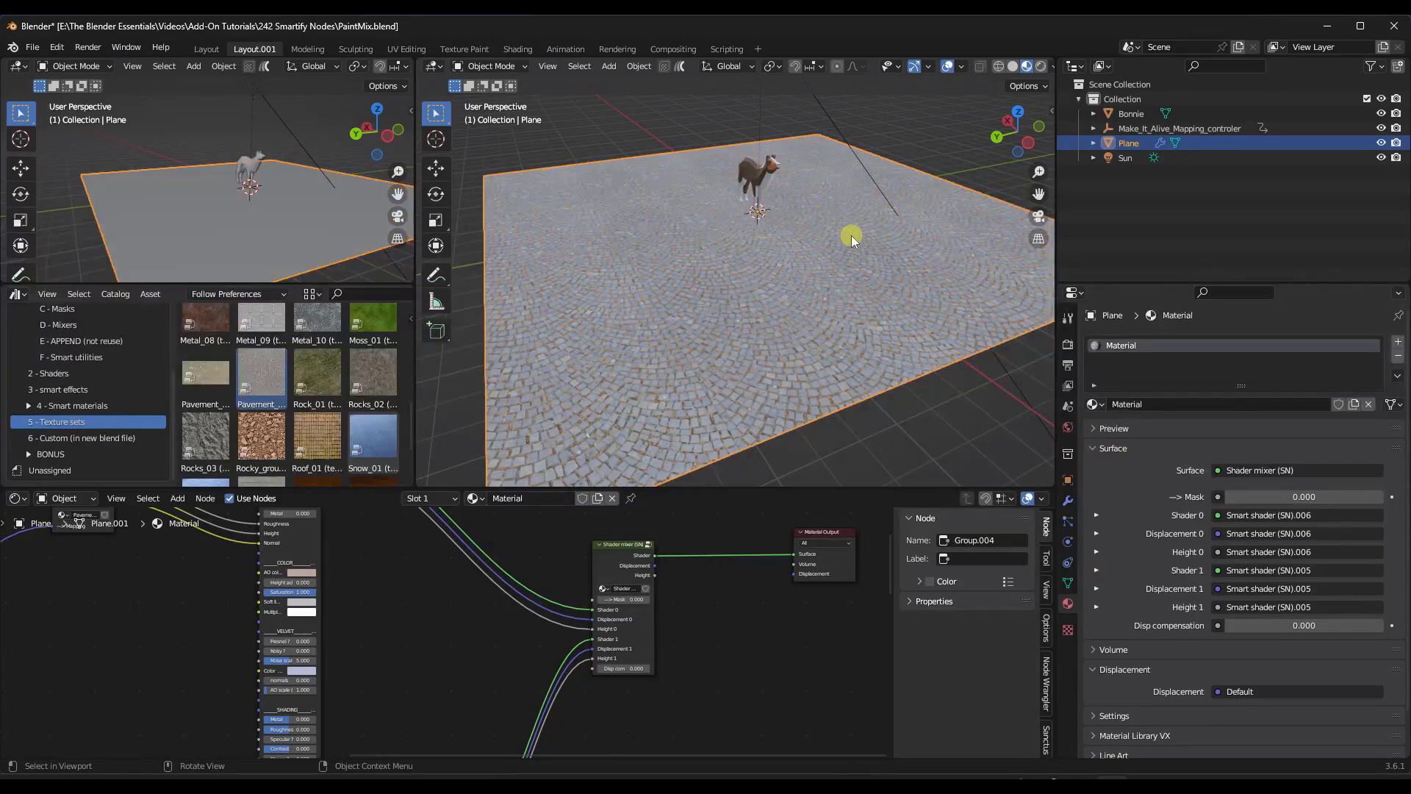
{"action": "scroll", "coordinate": [851, 235], "scroll_direction": "down", "scroll_amount": 2}
{"action": "scroll", "coordinate": [928, 246], "scroll_direction": "down", "scroll_amount": 1}
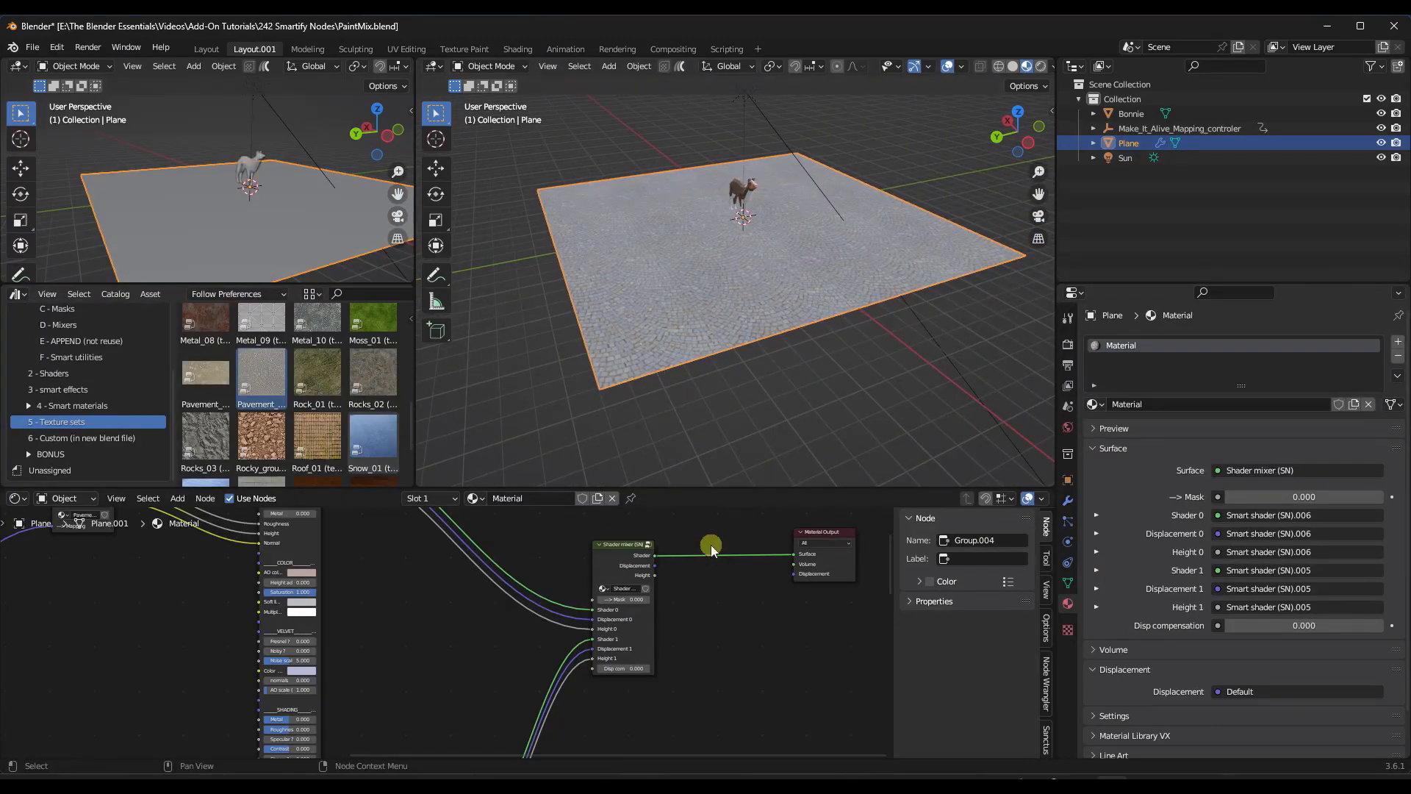
{"action": "middle_click_drag", "start_coordinate": [642, 581], "coordinate": [650, 738]}
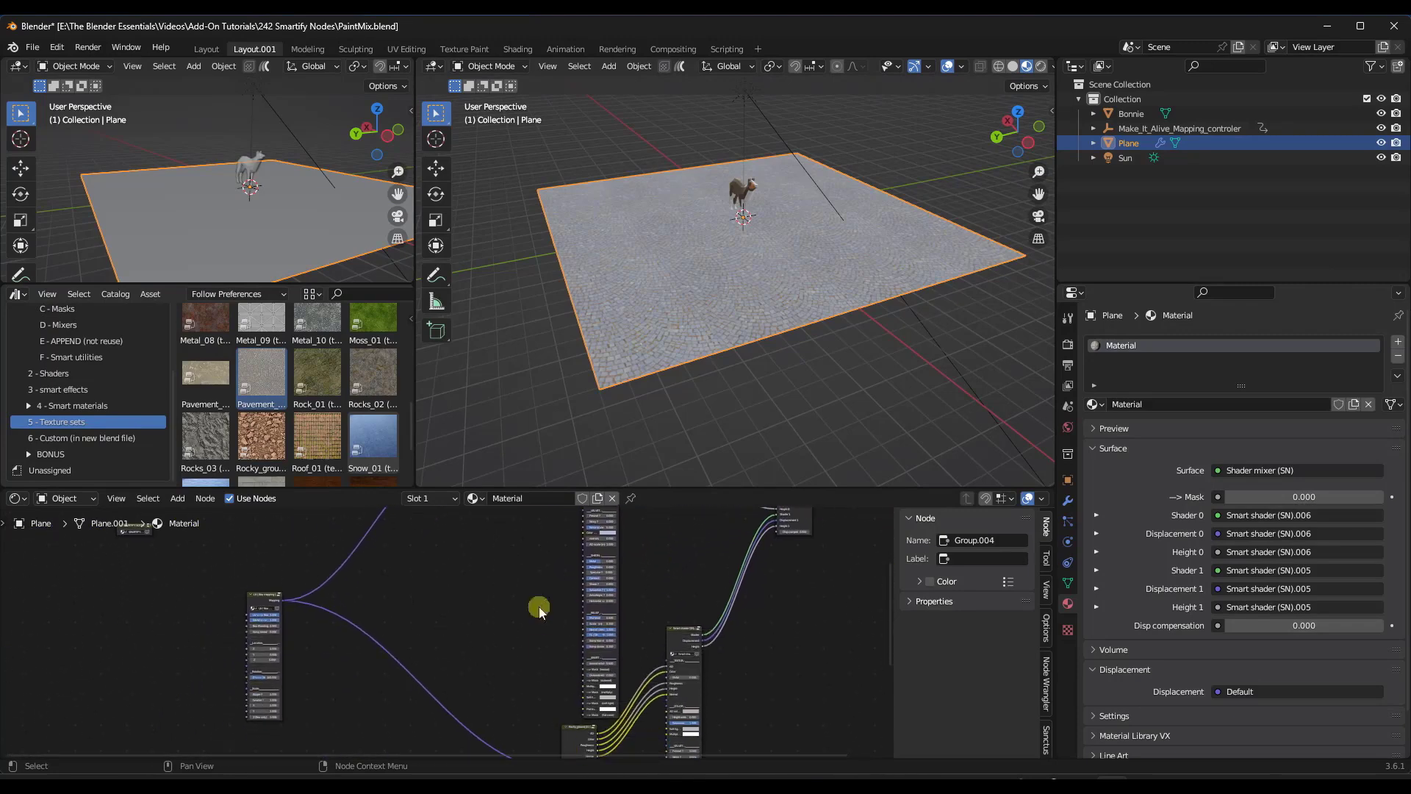
{"action": "middle_click_drag", "start_coordinate": [540, 606], "coordinate": [442, 574]}
{"action": "scroll", "coordinate": [511, 690], "scroll_direction": "up", "scroll_amount": 6}
{"action": "scroll", "coordinate": [323, 636], "scroll_direction": "up", "scroll_amount": 2}
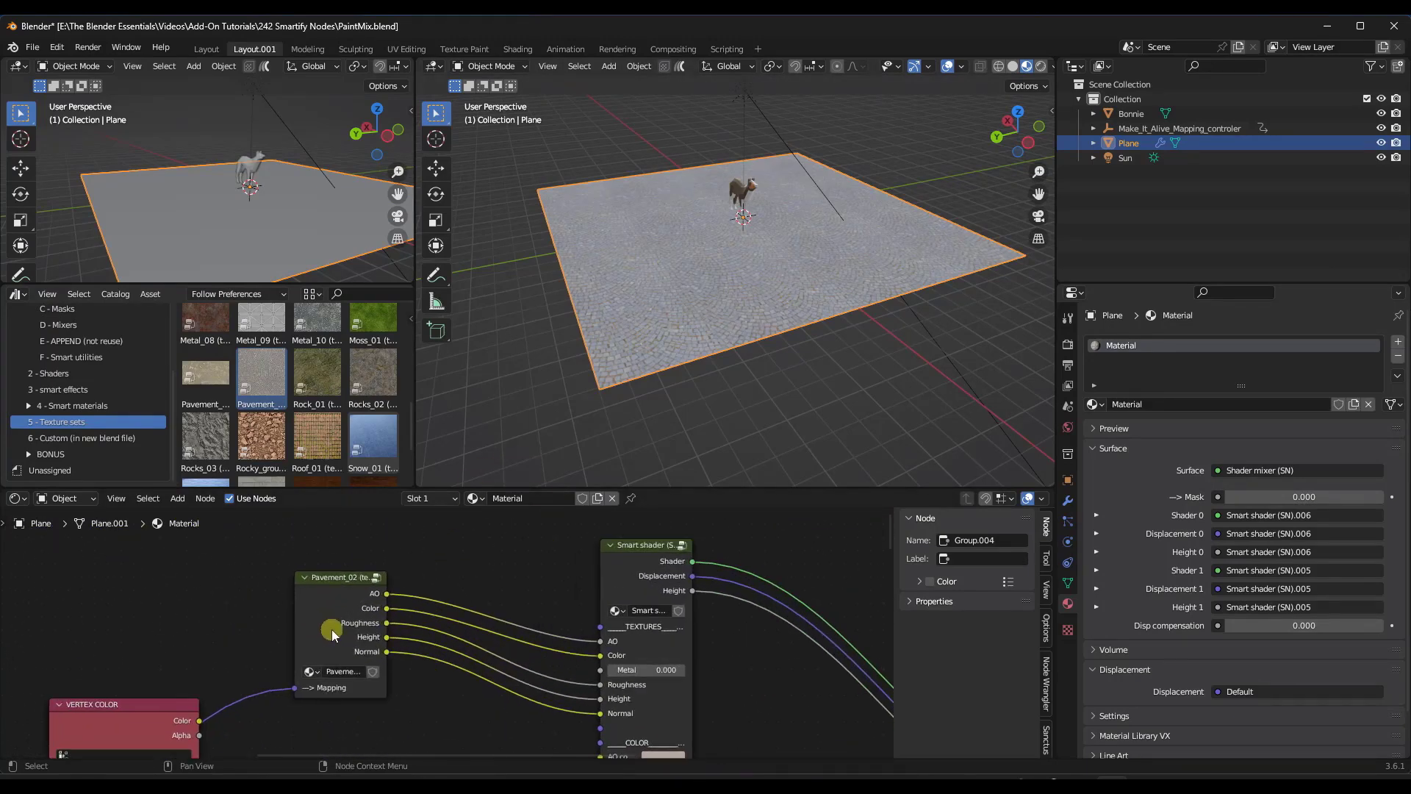
{"action": "scroll", "coordinate": [682, 620], "scroll_direction": "down", "scroll_amount": 5}
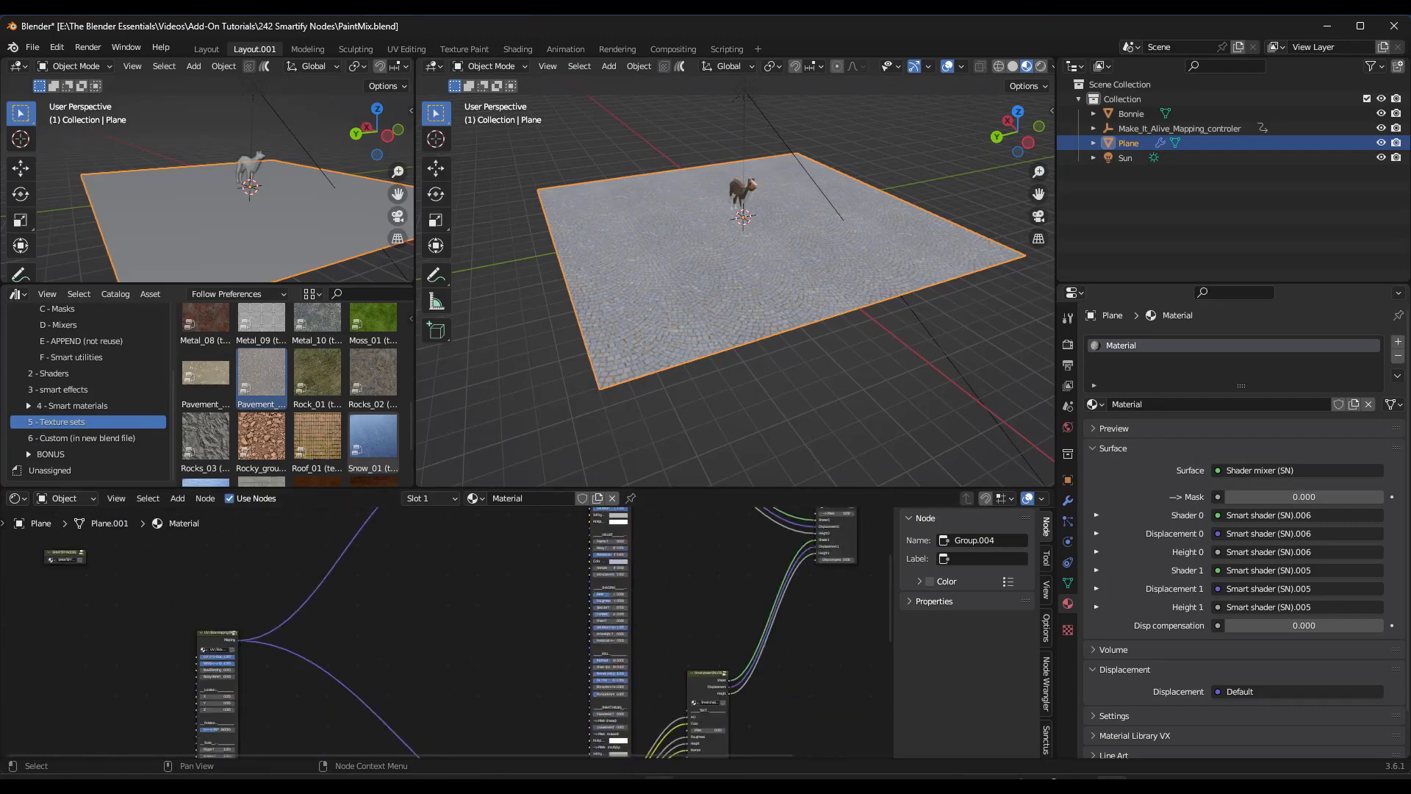
Set the Shader mixer's Mask value to 0.5 and inspect the blend of the two textures on the plane
{"action": "middle_click_drag", "start_coordinate": [735, 515], "coordinate": [575, 475]}
{"action": "middle_click_drag", "start_coordinate": [626, 599], "coordinate": [497, 726]}
{"action": "scroll", "coordinate": [523, 640], "scroll_direction": "up", "scroll_amount": 3}
{"action": "middle_click_drag", "start_coordinate": [625, 647], "coordinate": [443, 753]}
{"action": "scroll", "coordinate": [509, 598], "scroll_direction": "up", "scroll_amount": 6}
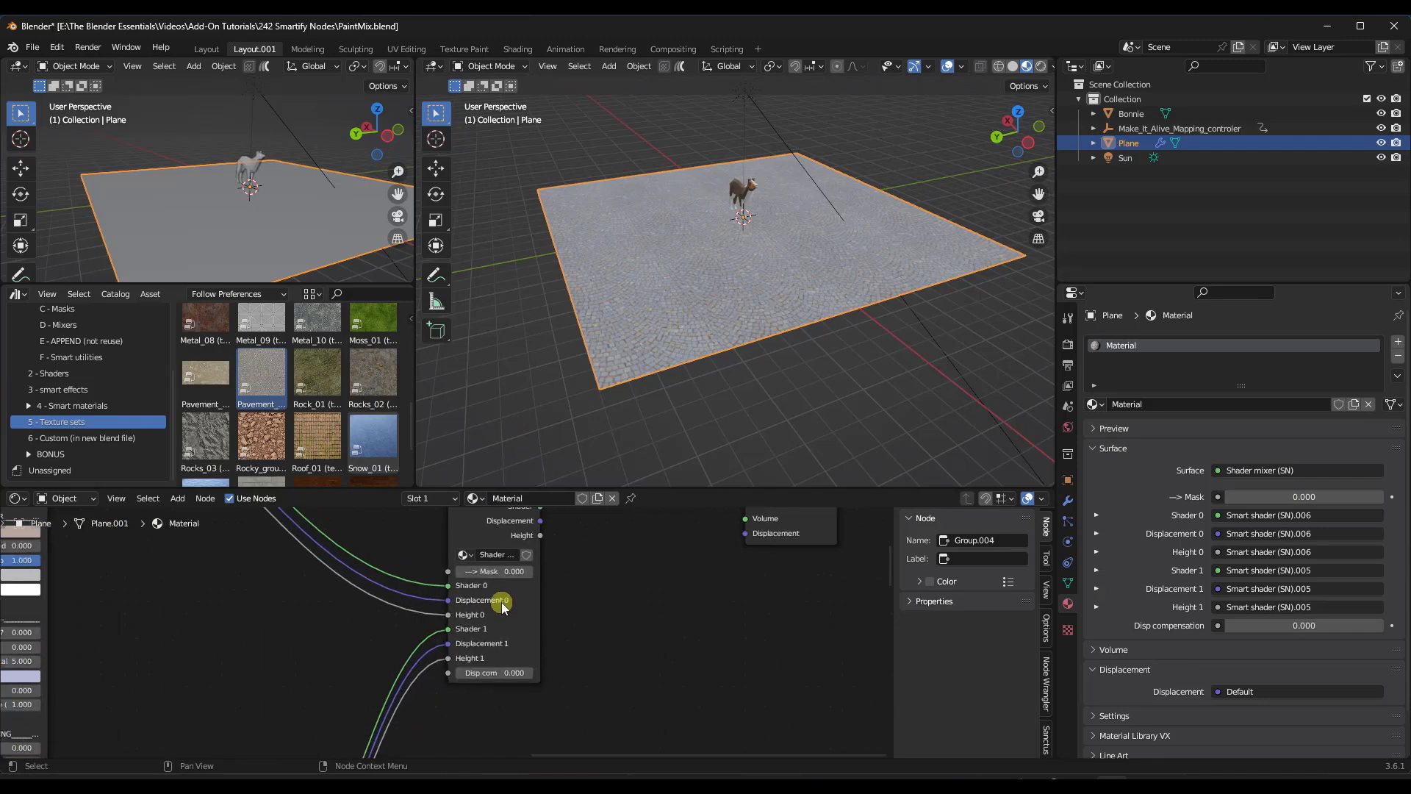
{"action": "double_click", "coordinate": [498, 561]}
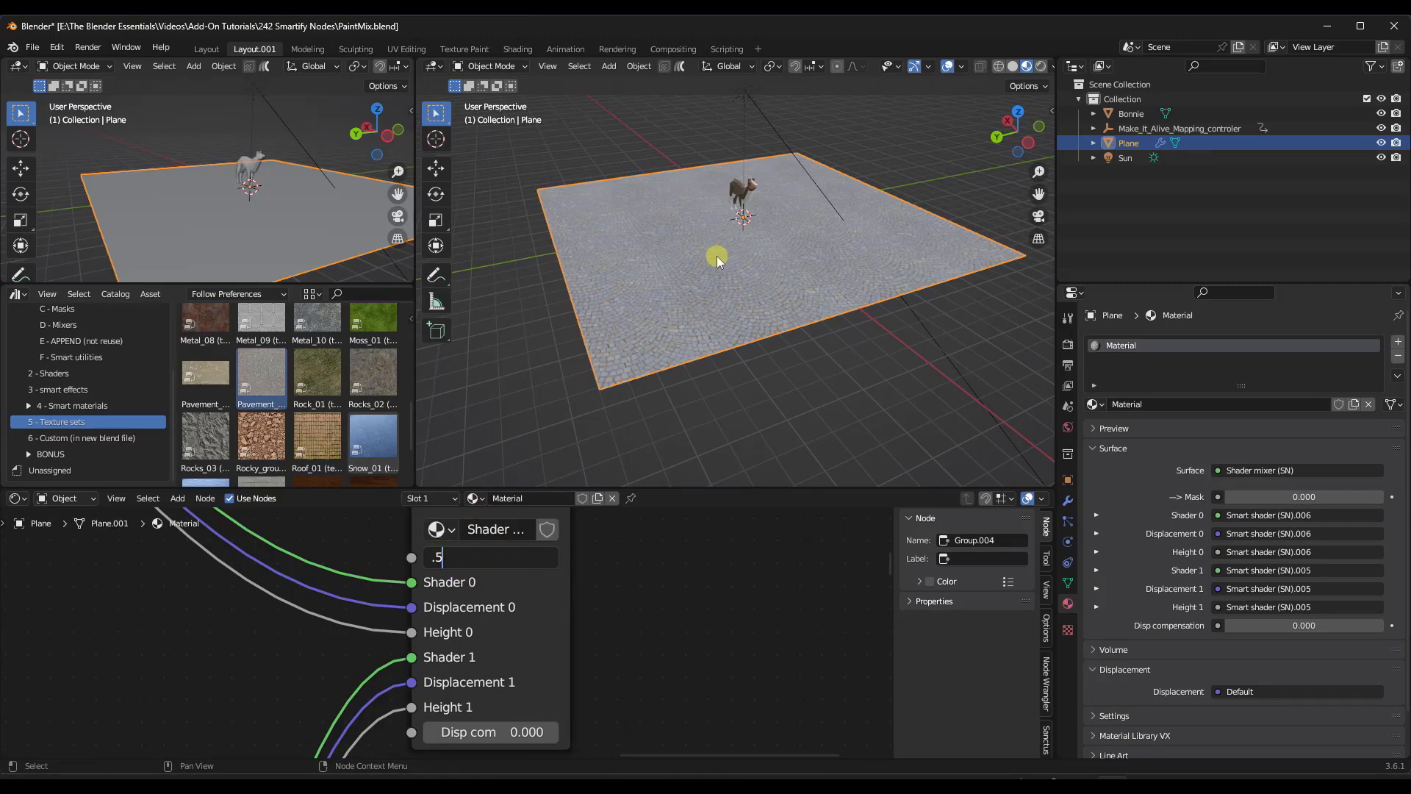
{"action": "key", "text": "Return"}
{"action": "scroll", "coordinate": [704, 241], "scroll_direction": "up", "scroll_amount": 3}
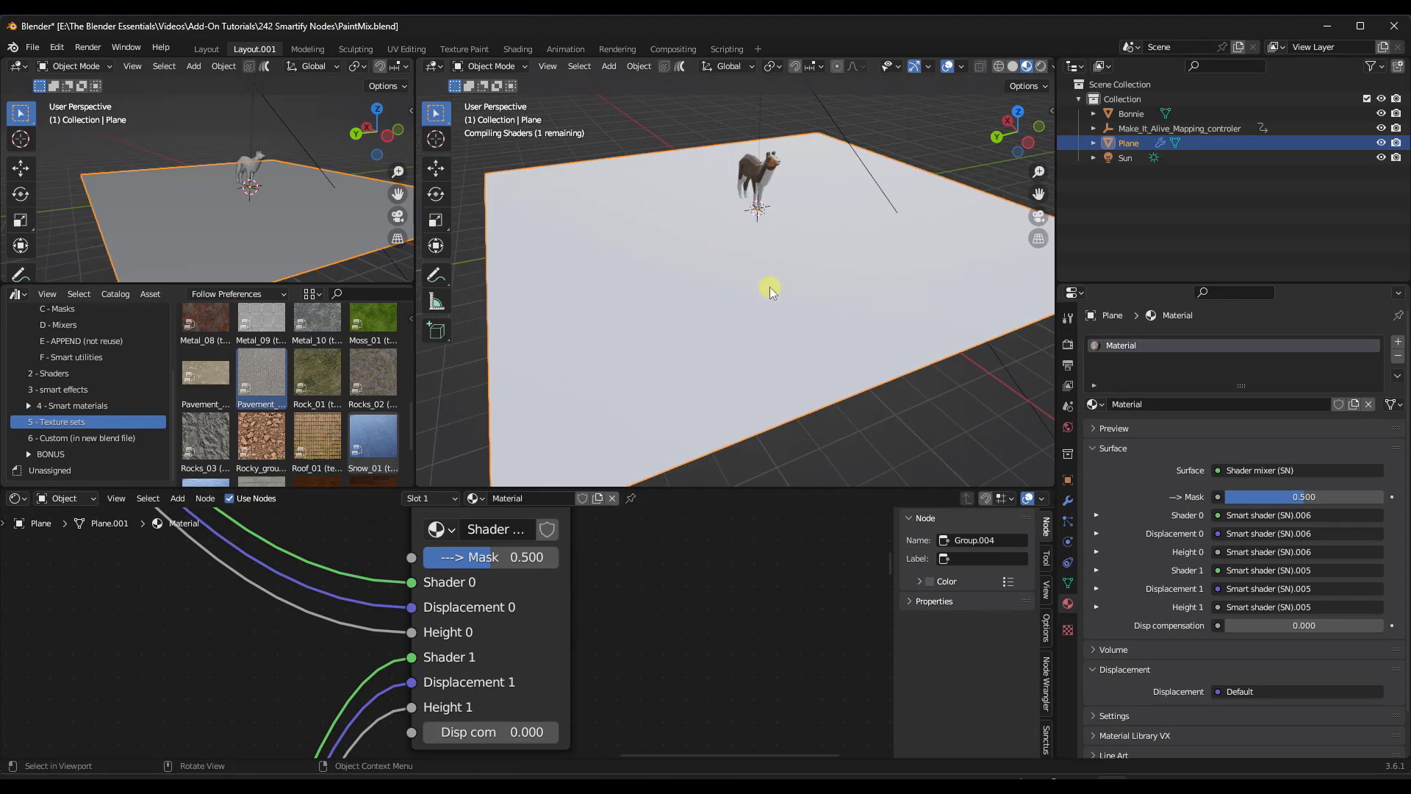
{"action": "scroll", "coordinate": [769, 297], "scroll_direction": "up", "scroll_amount": 5}
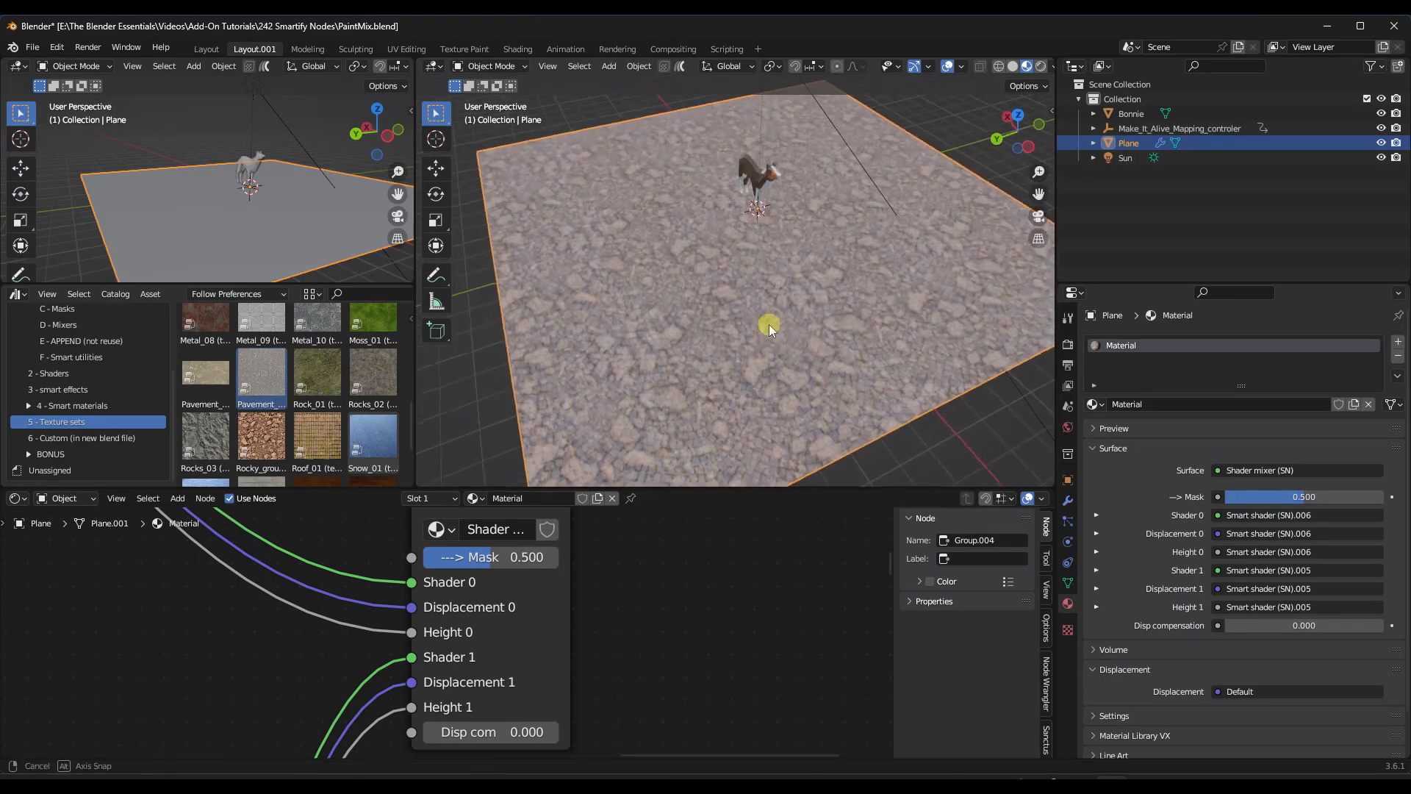
{"action": "scroll", "coordinate": [651, 342], "scroll_direction": "down", "scroll_amount": 5}
{"action": "scroll", "coordinate": [647, 378], "scroll_direction": "up", "scroll_amount": 6}
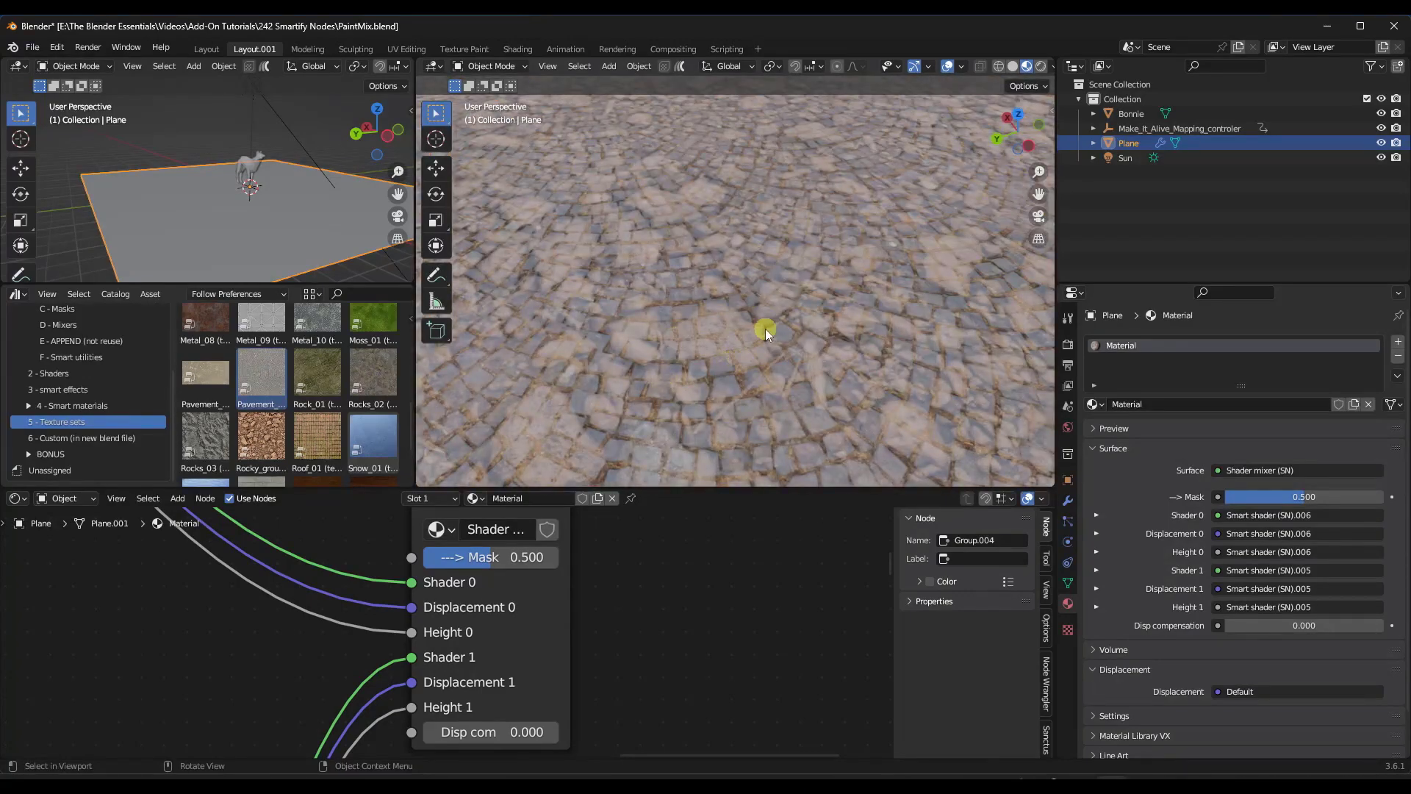
{"action": "scroll", "coordinate": [765, 328], "scroll_direction": "down", "scroll_amount": 6}
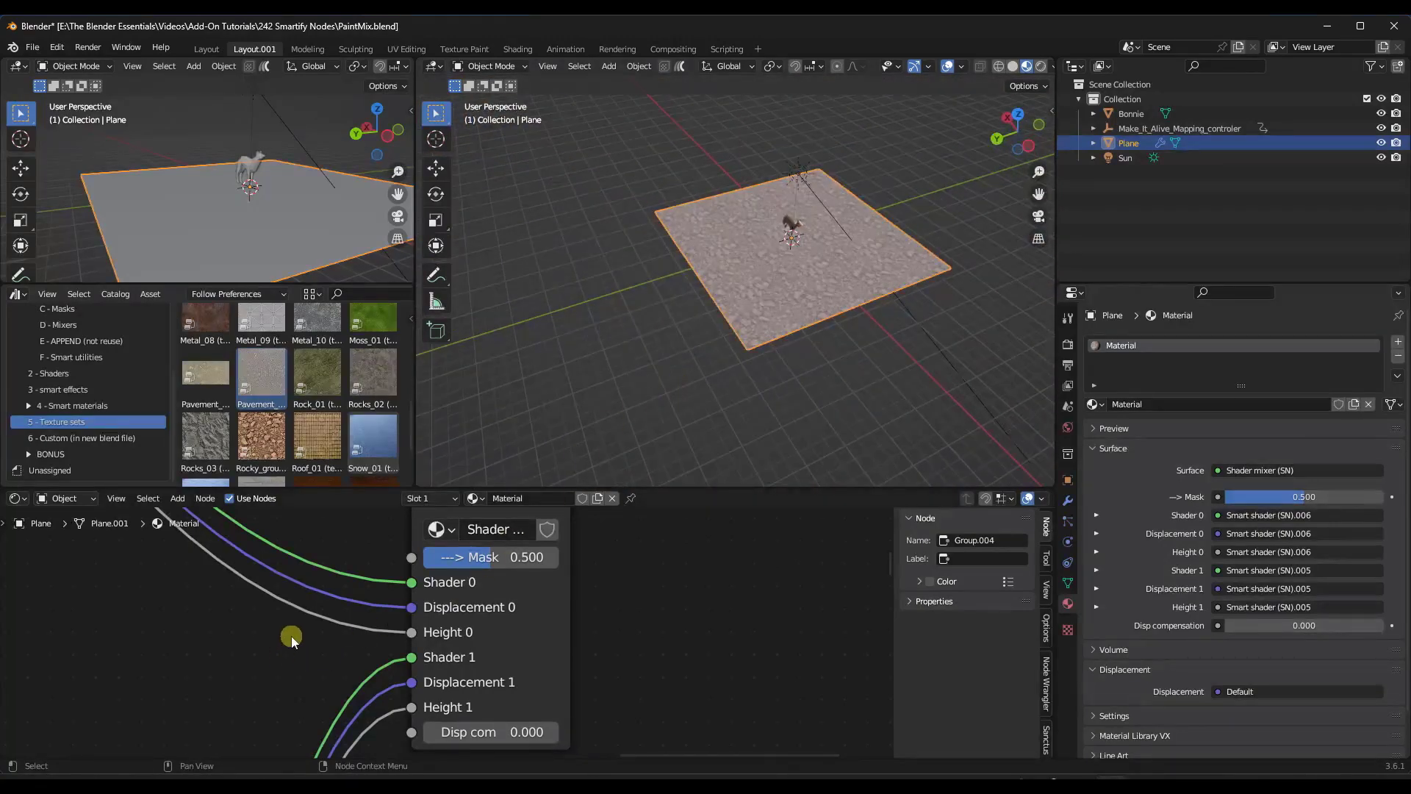
Add a Mask mixer node from the D - Mixers catalog and connect its Mask output to the Shader mixer's Mask input
{"action": "middle_click_drag", "start_coordinate": [290, 630], "coordinate": [467, 570]}
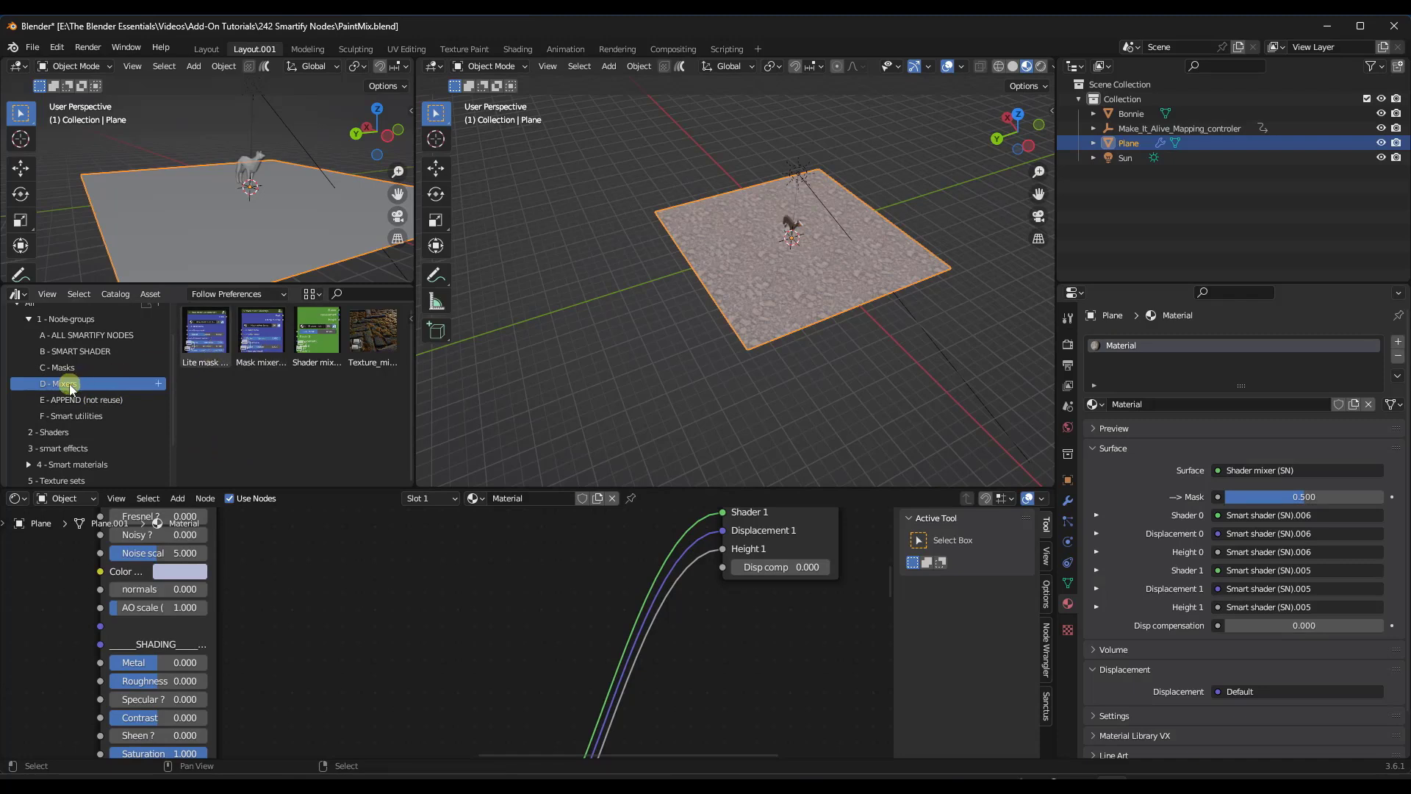
{"action": "left_click_drag", "start_coordinate": [261, 335], "coordinate": [472, 583]}
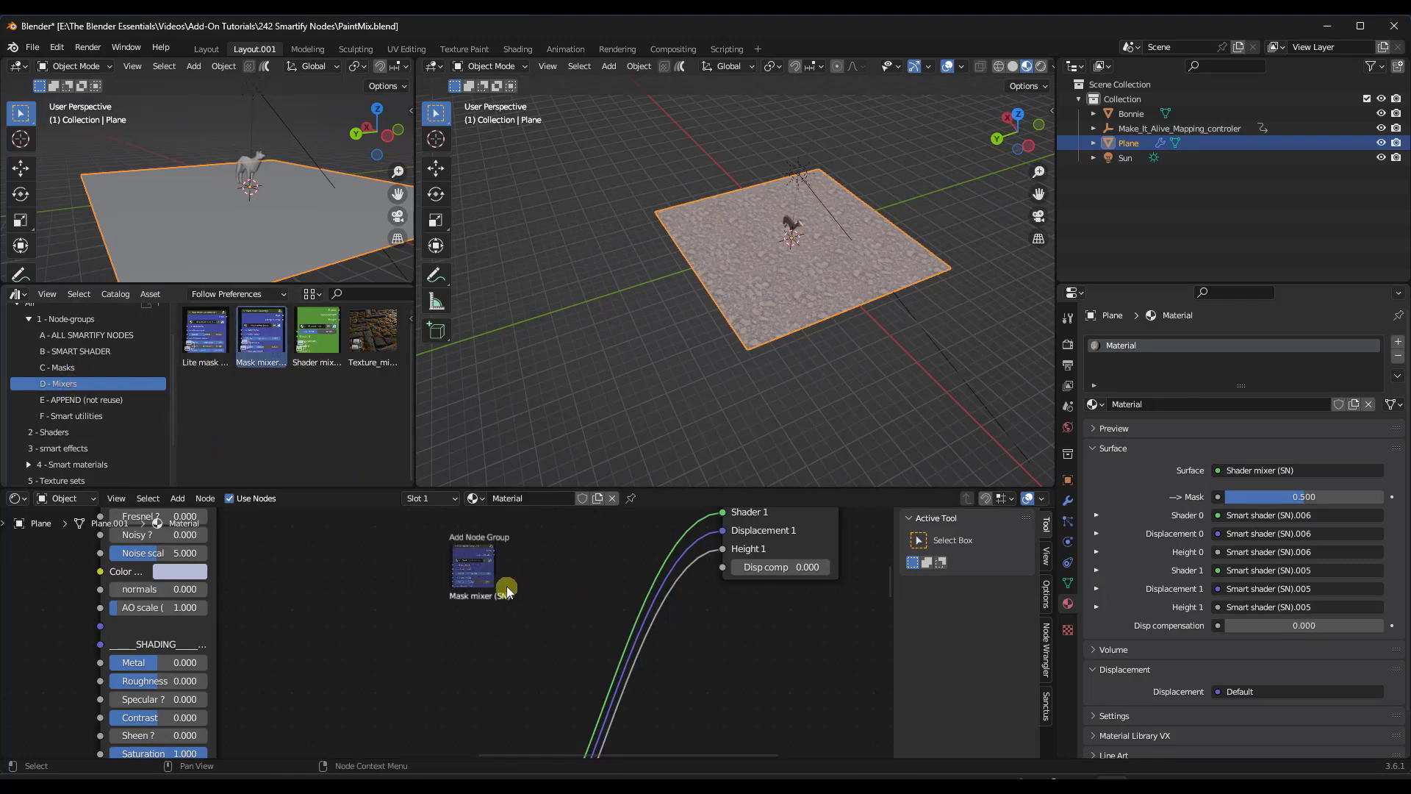
{"action": "left_click_drag", "start_coordinate": [459, 607], "coordinate": [486, 587]}
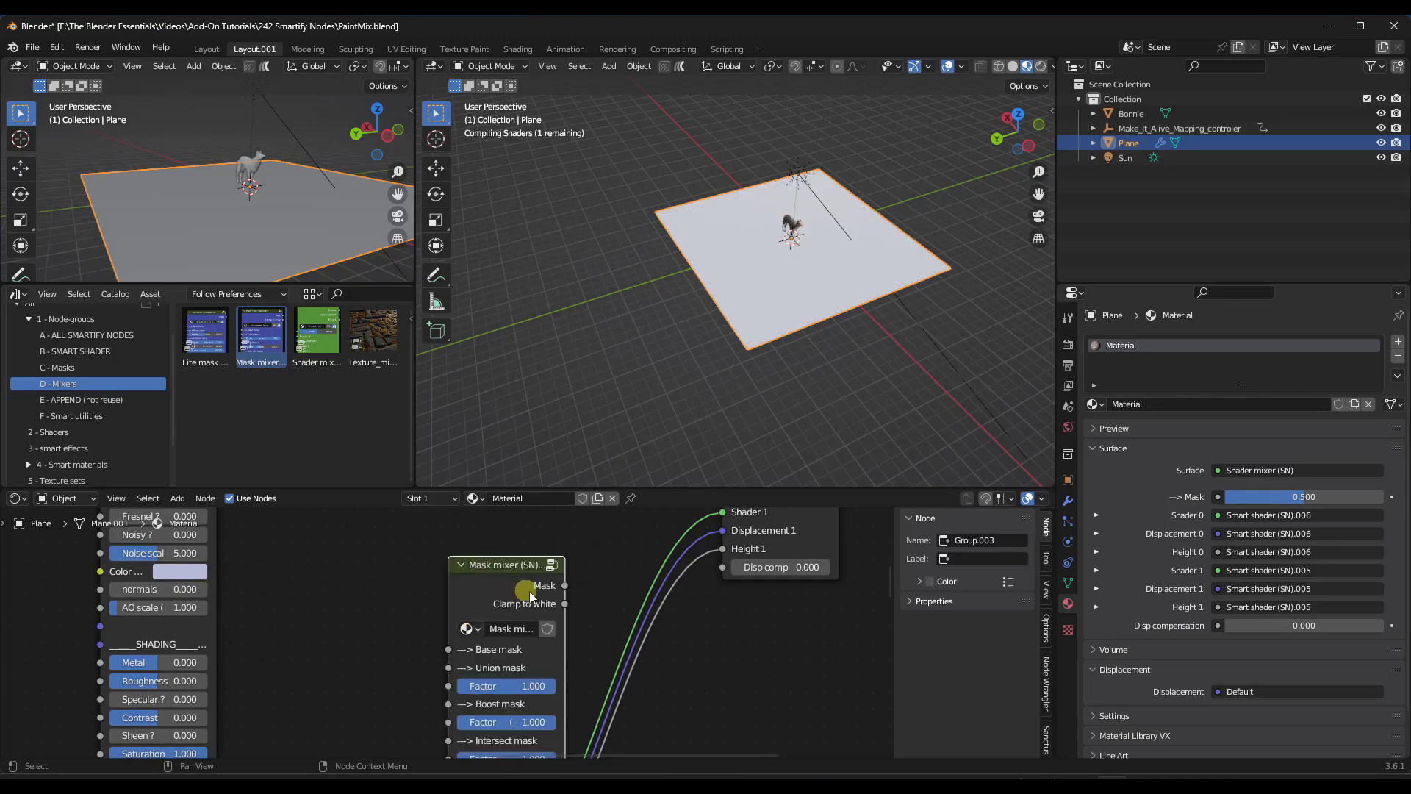
{"action": "scroll", "coordinate": [566, 592], "scroll_direction": "down", "scroll_amount": 3}
{"action": "middle_click_drag", "start_coordinate": [641, 600], "coordinate": [374, 640]}
{"action": "left_click_drag", "start_coordinate": [299, 626], "coordinate": [425, 588]}
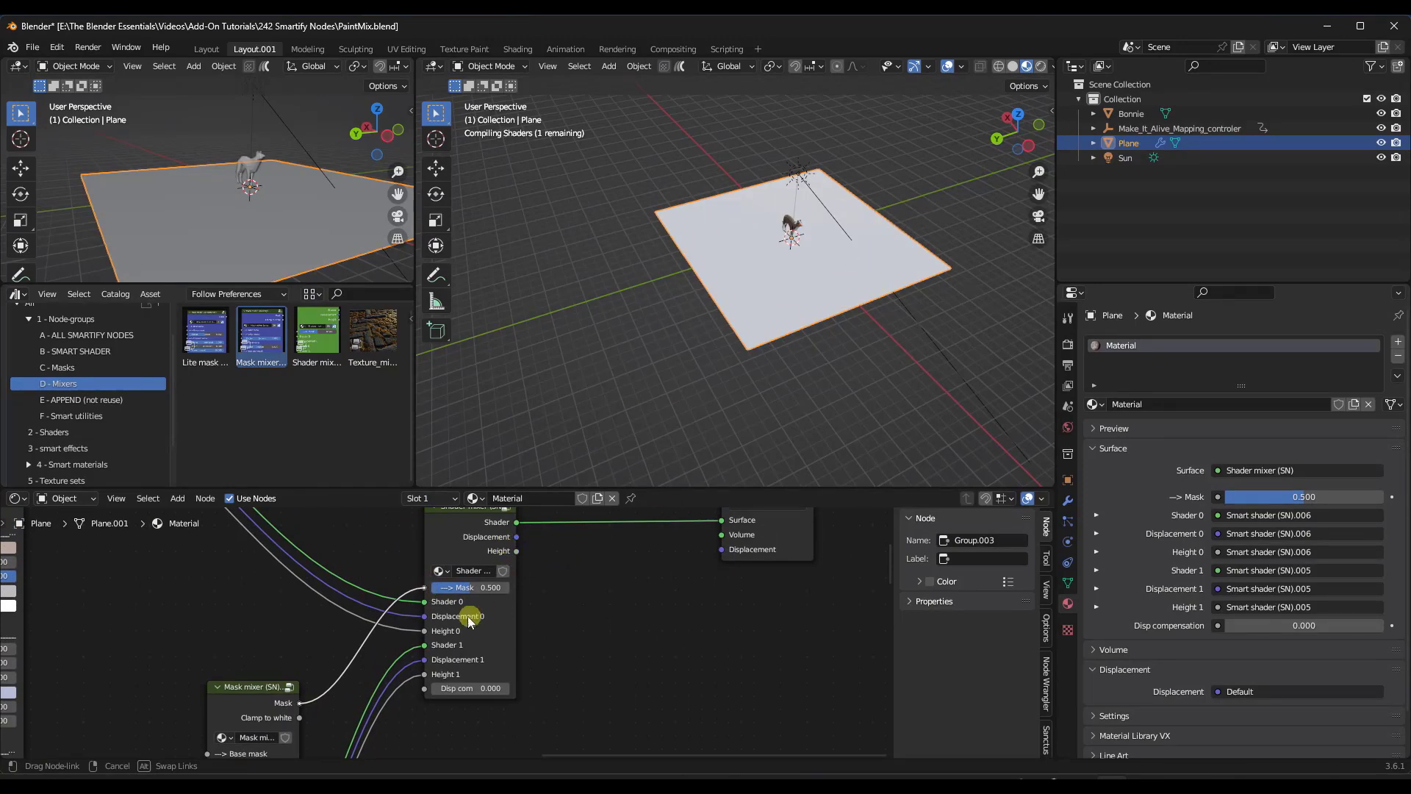
{"action": "left_click_drag", "start_coordinate": [471, 621], "coordinate": [424, 589]}
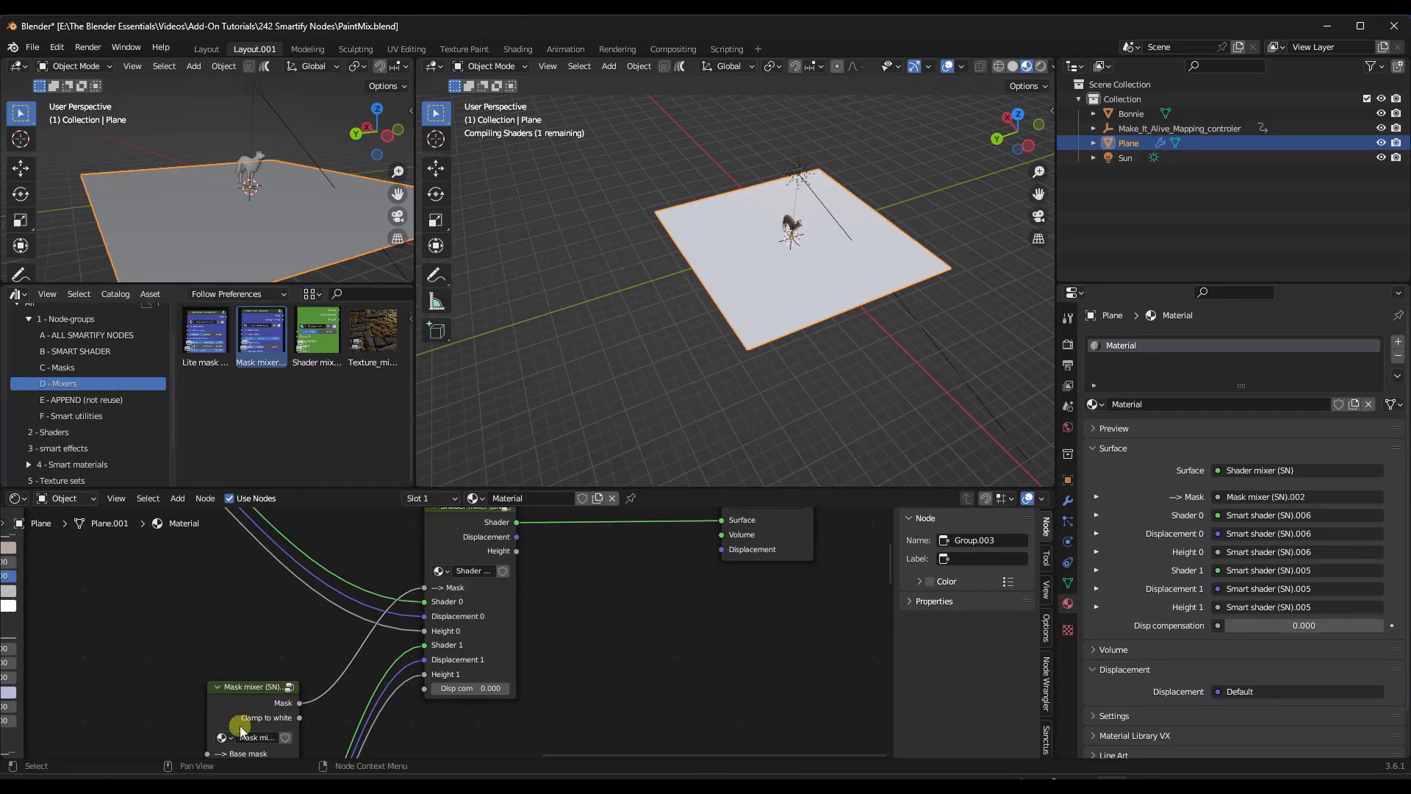
Inspect the paved plane and move the Mask mixer node up beside the Shader mixer's Mask input
{"action": "scroll", "coordinate": [872, 230], "scroll_direction": "up", "scroll_amount": 4}
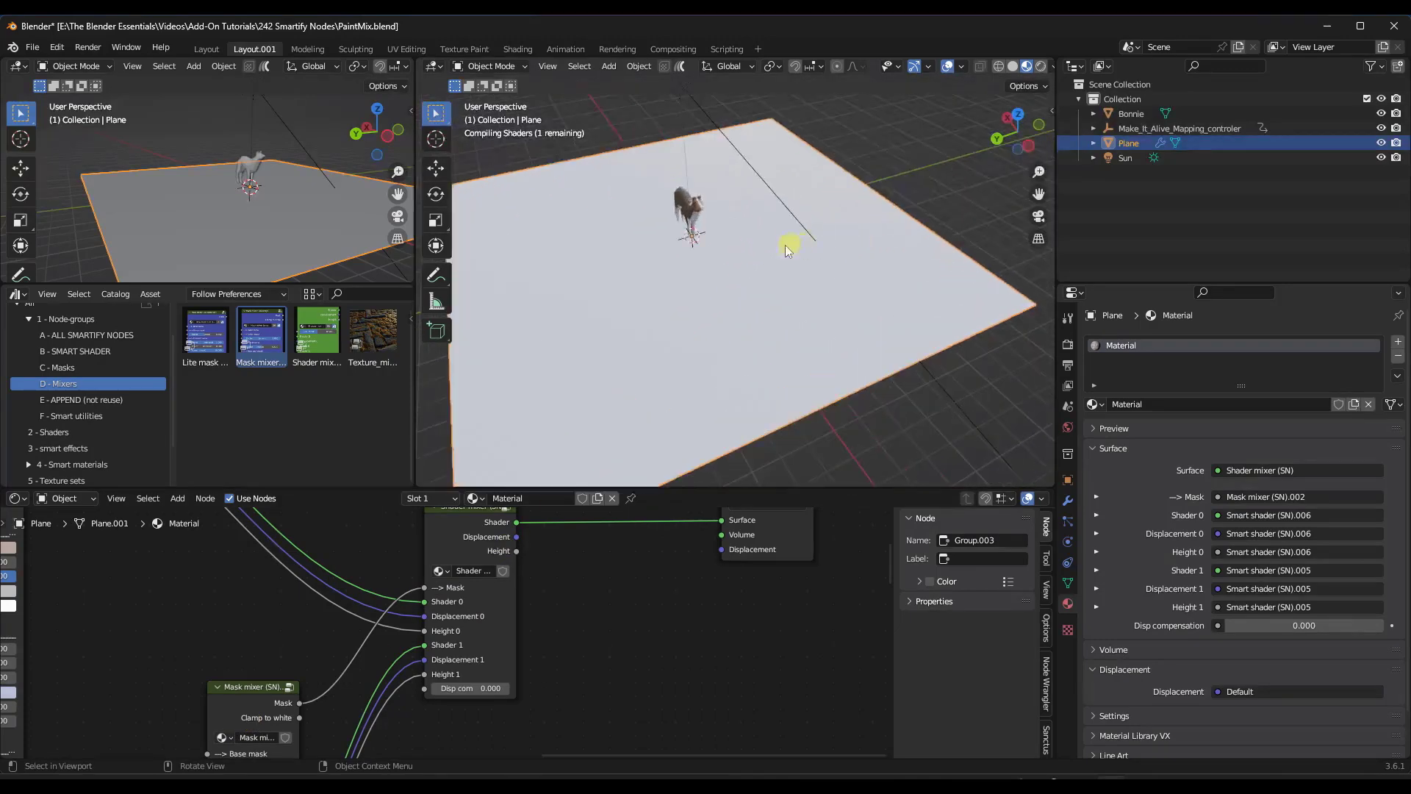
{"action": "middle_click_drag", "start_coordinate": [786, 251], "coordinate": [759, 278]}
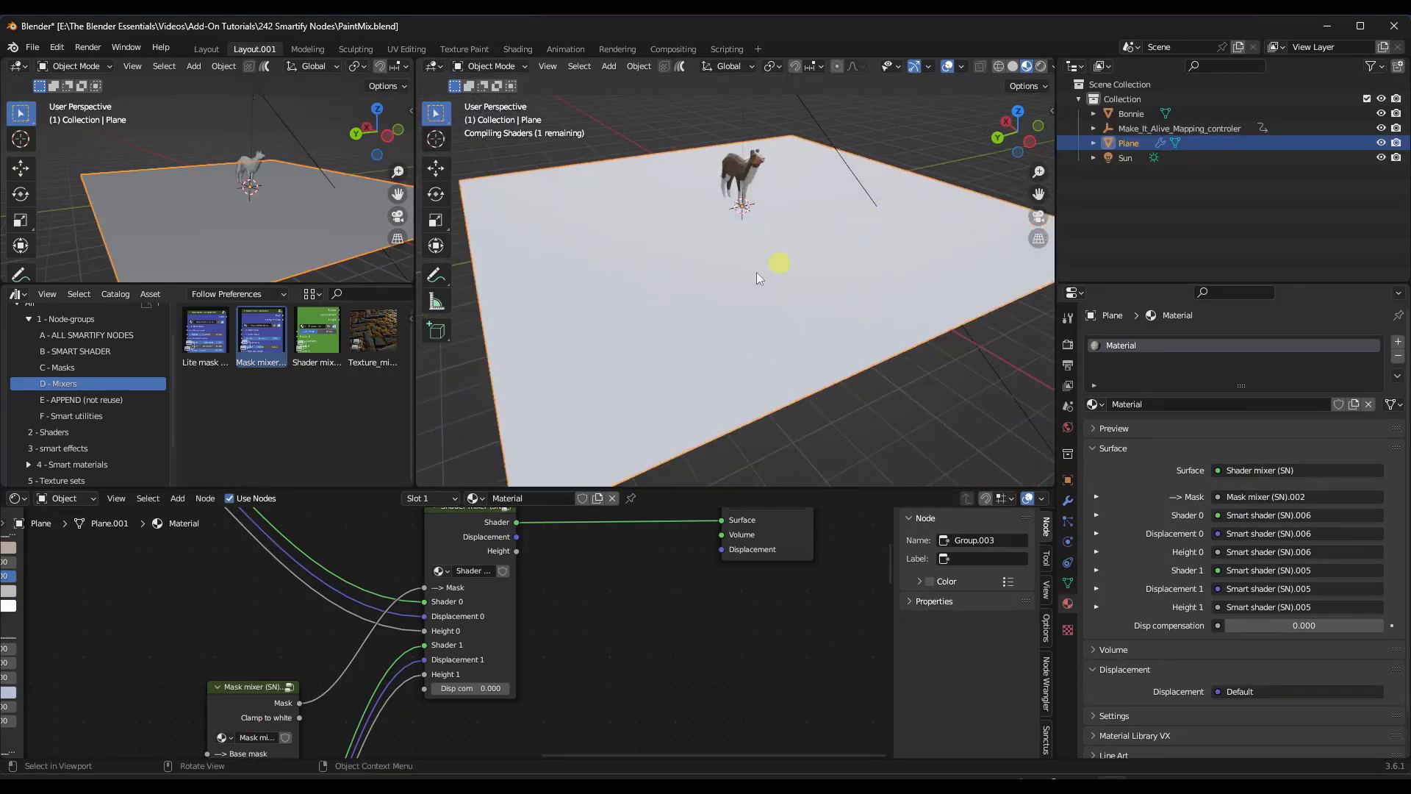
{"action": "scroll", "coordinate": [360, 595], "scroll_direction": "down", "scroll_amount": 3}
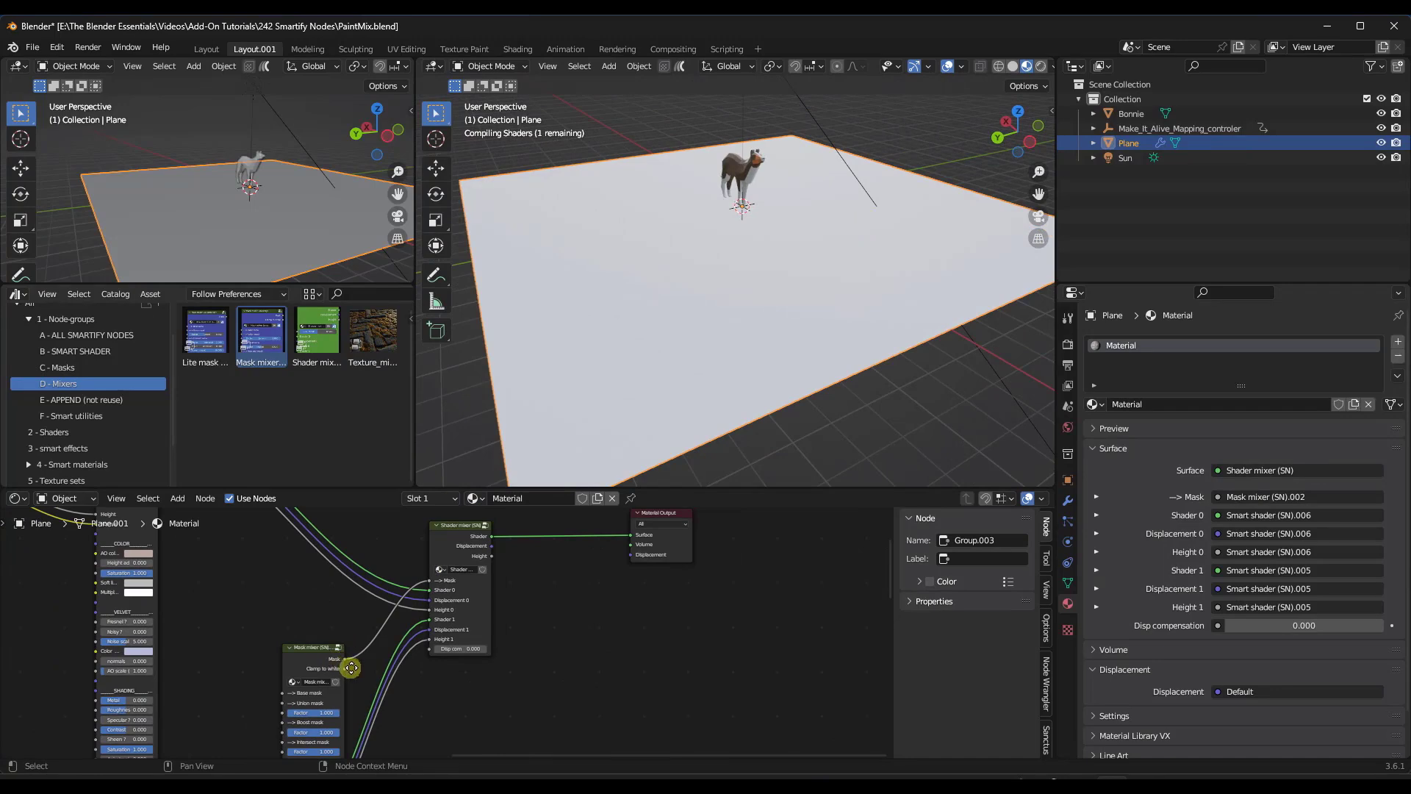
{"action": "scroll", "coordinate": [352, 667], "scroll_direction": "down", "scroll_amount": 4}
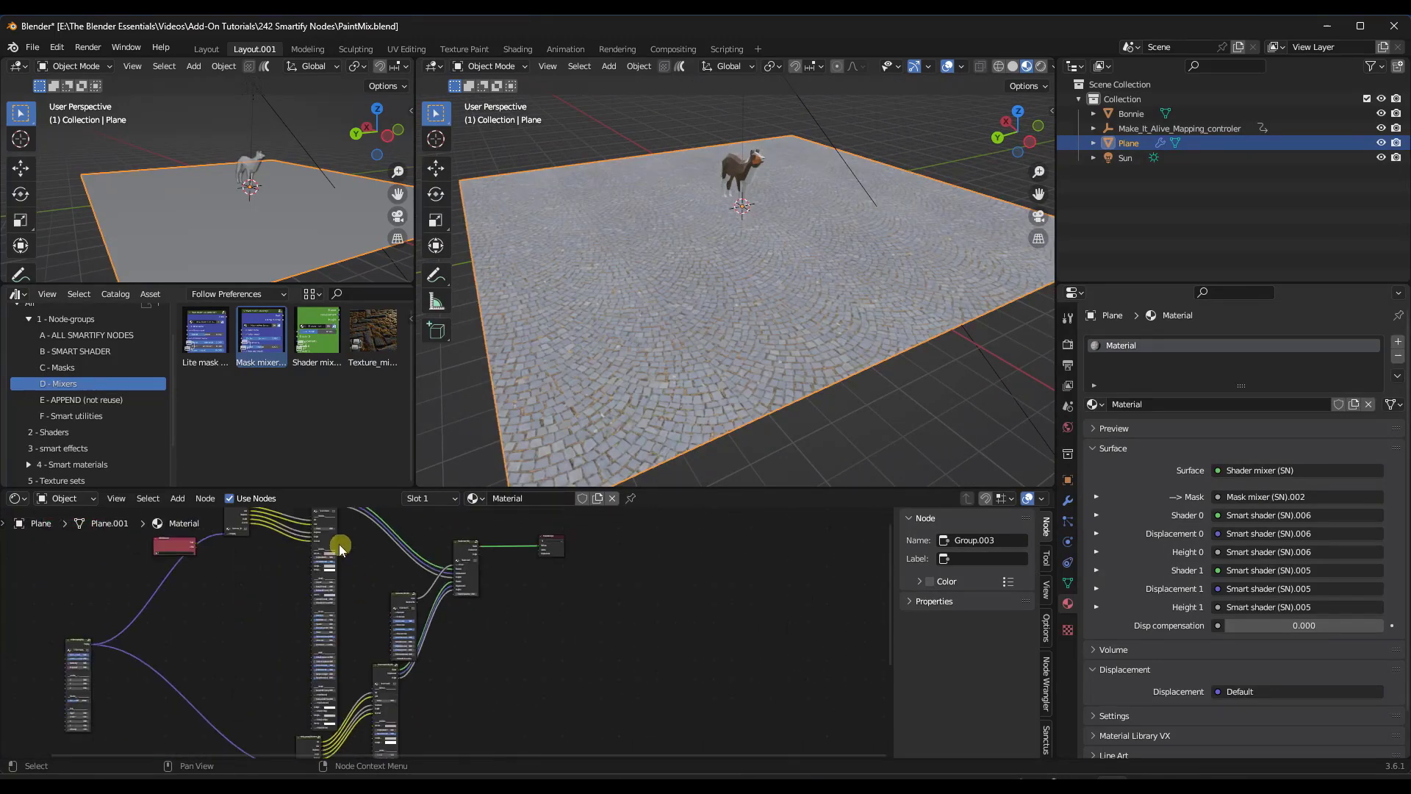
{"action": "scroll", "coordinate": [403, 661], "scroll_direction": "up", "scroll_amount": 5}
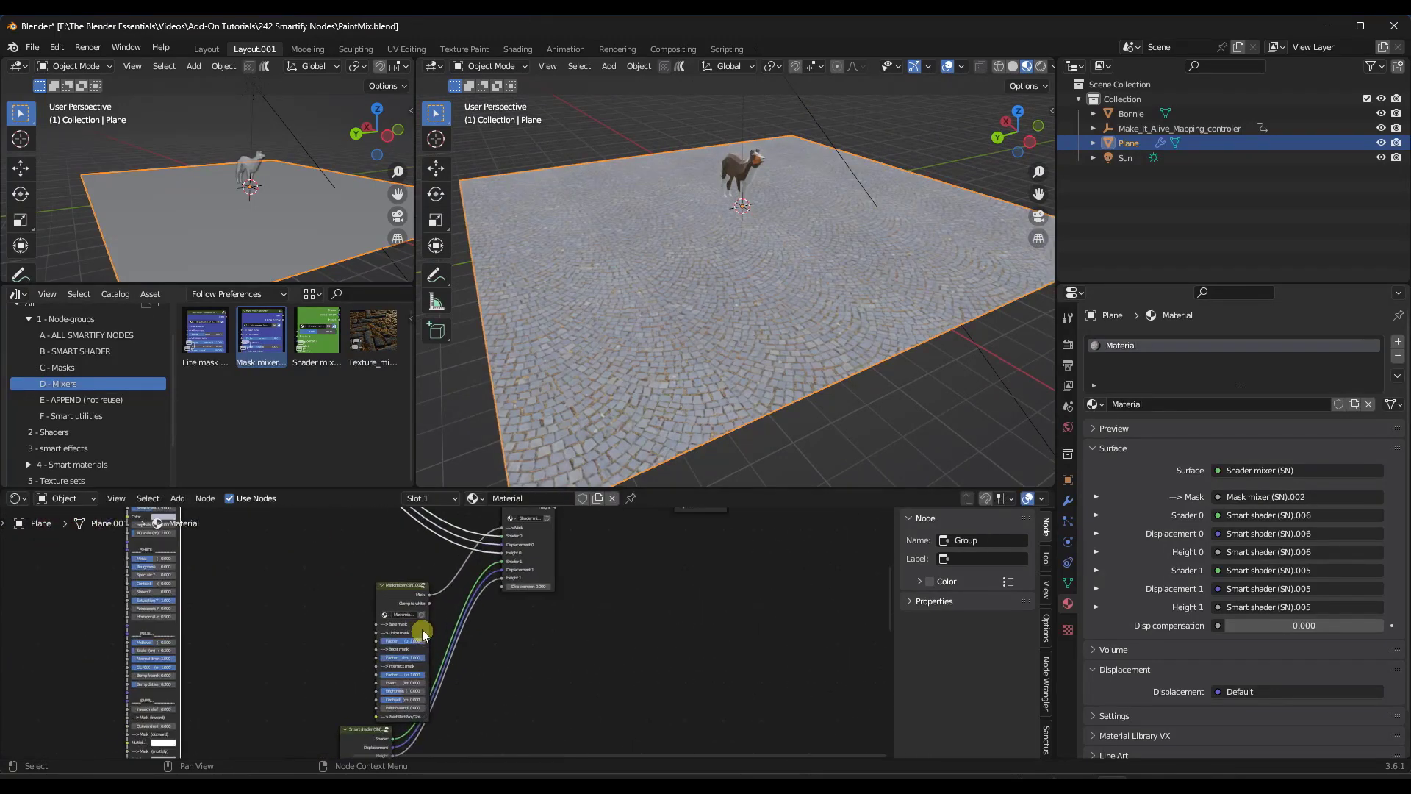
{"action": "scroll", "coordinate": [397, 593], "scroll_direction": "up", "scroll_amount": 3}
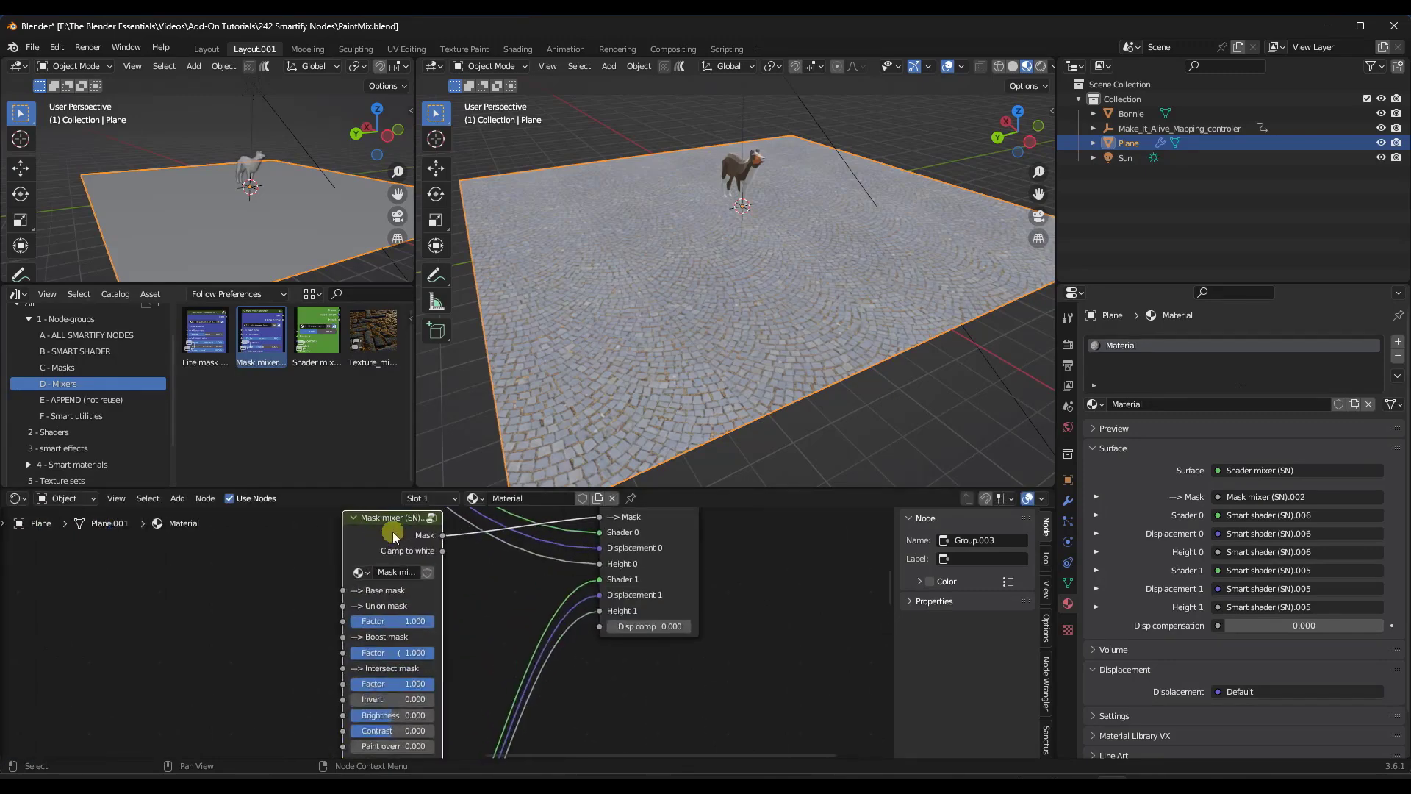
Widen the Mask mixer node so its full input labels are readable
{"action": "scroll", "coordinate": [388, 717], "scroll_direction": "up", "scroll_amount": 3}
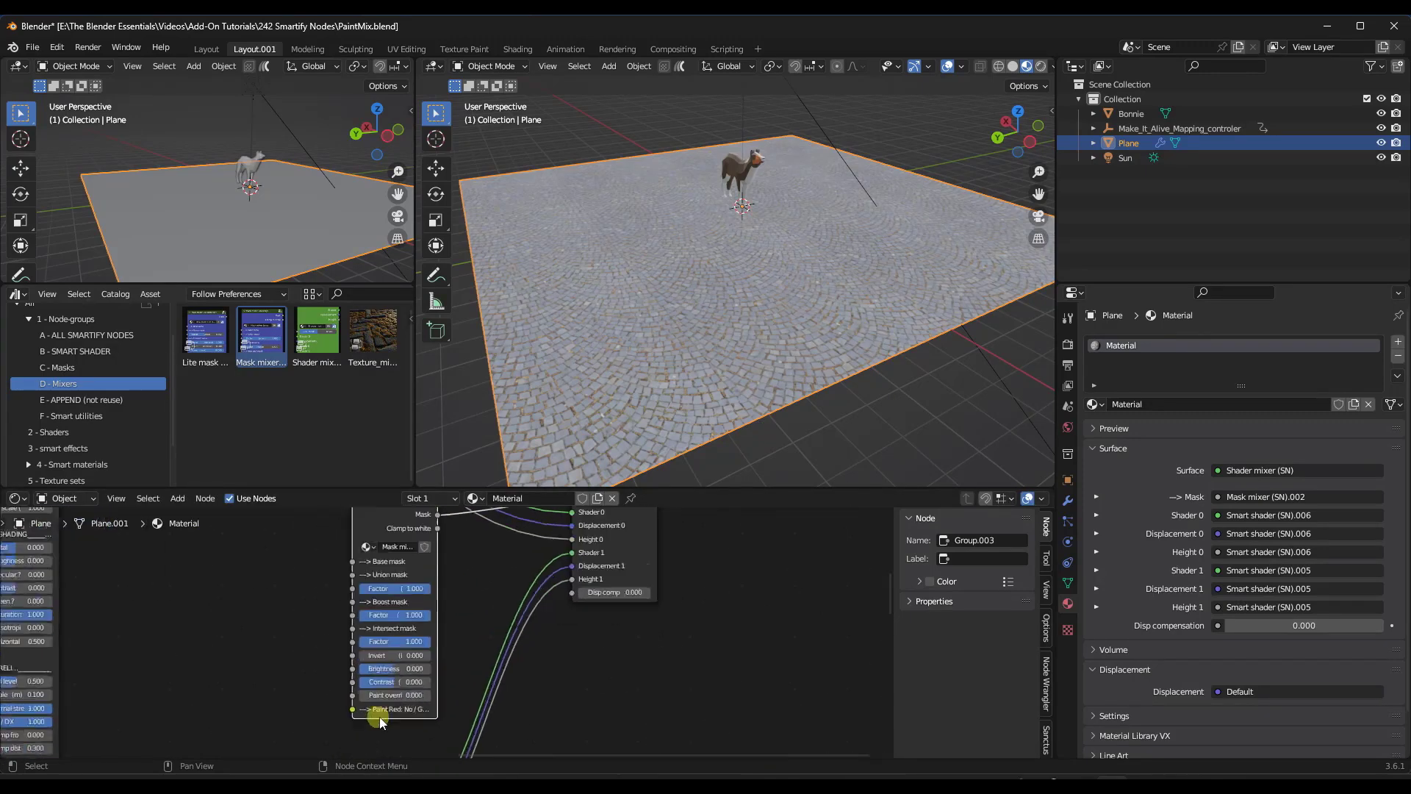
{"action": "left_click", "coordinate": [479, 694]}
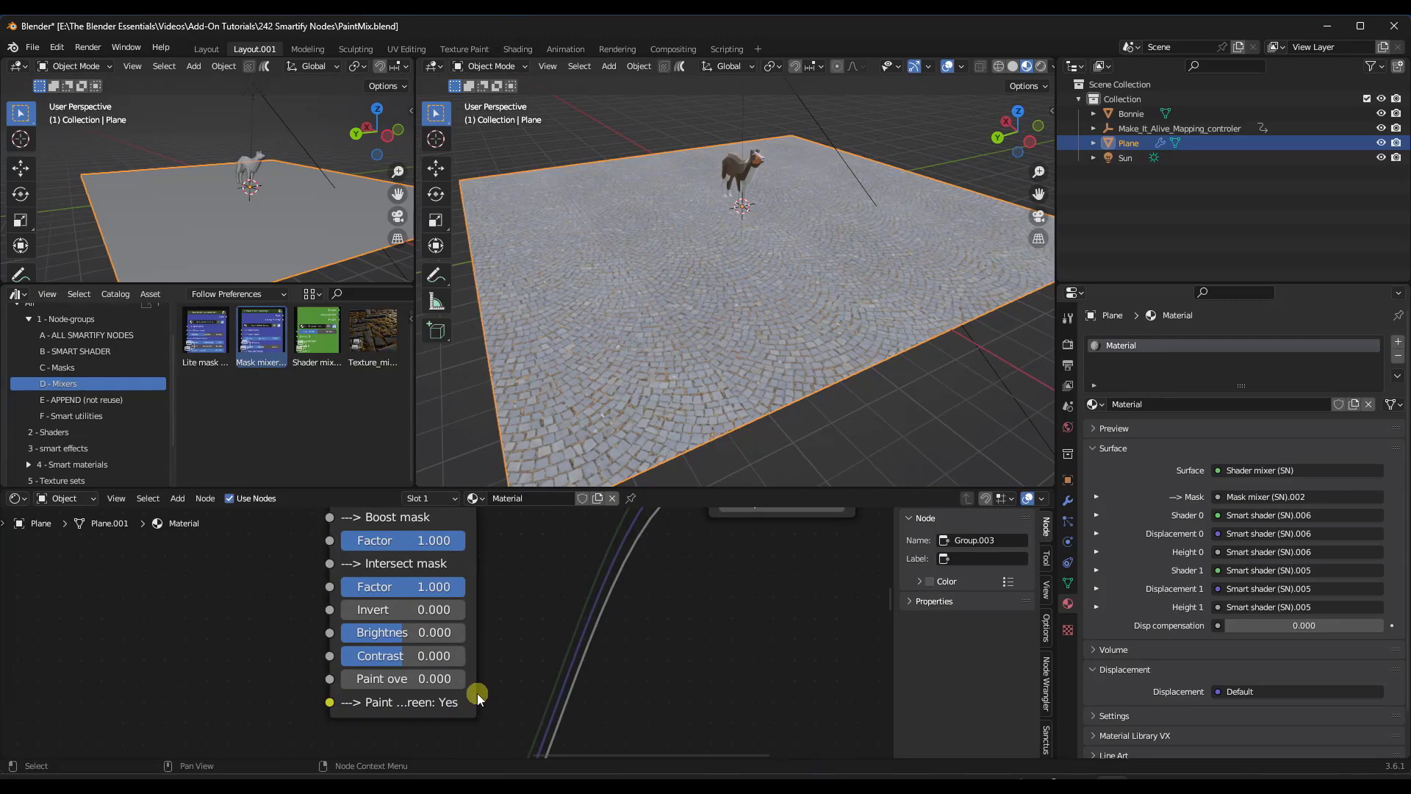
{"action": "left_click_drag", "start_coordinate": [475, 694], "coordinate": [544, 690]}
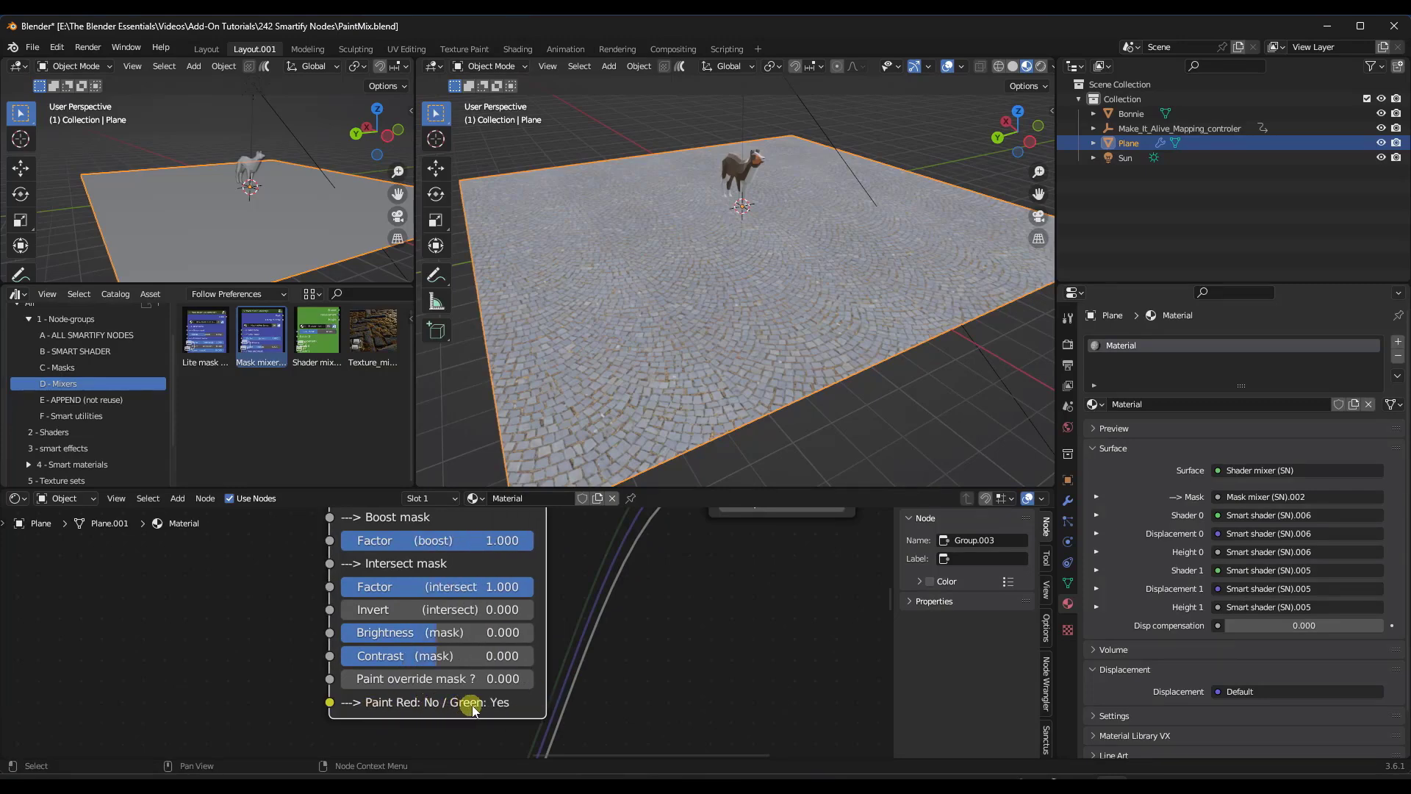
Locate and select the existing Vertex Color node beside the pavement texture node
{"action": "scroll", "coordinate": [580, 677], "scroll_direction": "down", "scroll_amount": 12}
{"action": "middle_click_drag", "start_coordinate": [72, 521], "coordinate": [293, 580]}
{"action": "scroll", "coordinate": [292, 581], "scroll_direction": "up", "scroll_amount": 4}
{"action": "scroll", "coordinate": [292, 581], "scroll_direction": "up", "scroll_amount": 4}
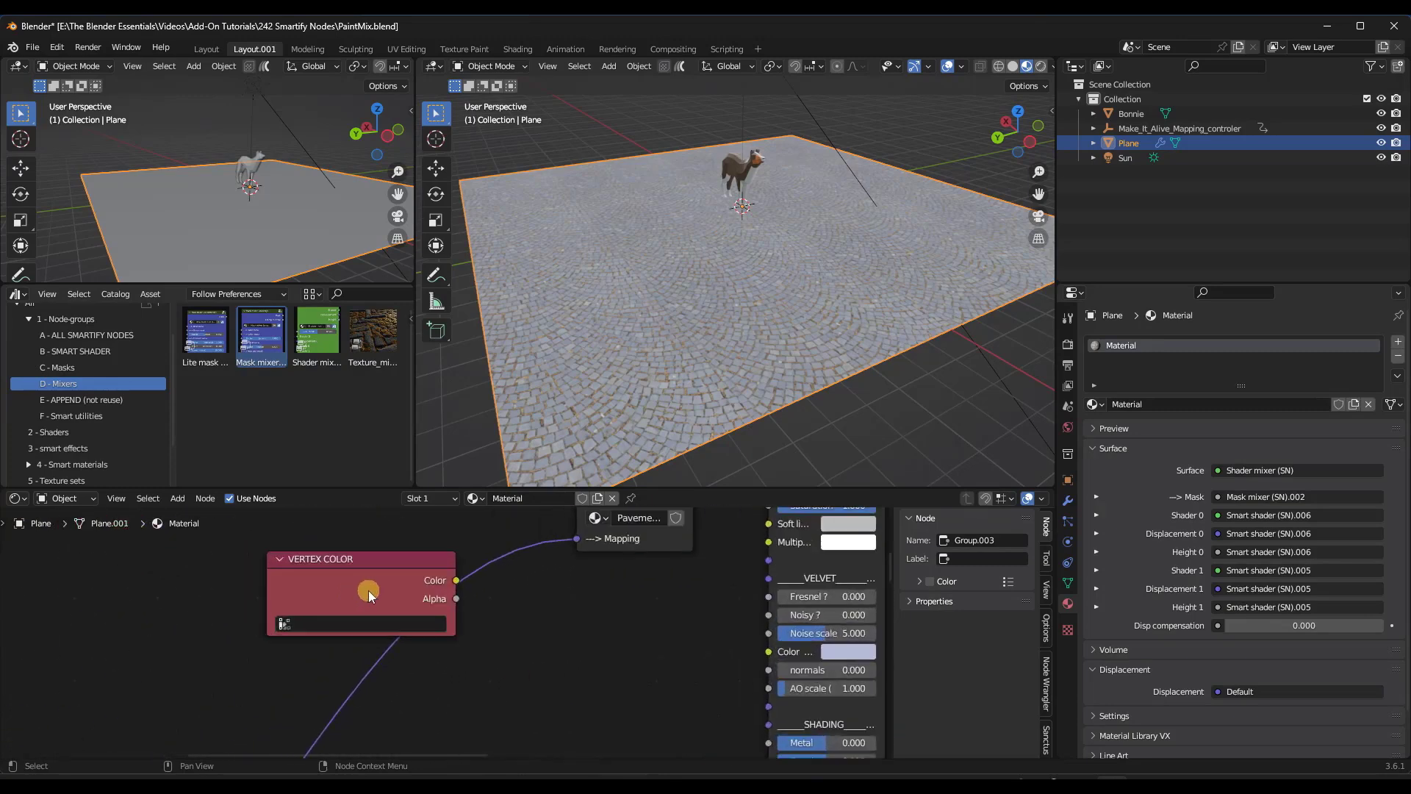
{"action": "left_click", "coordinate": [359, 579]}
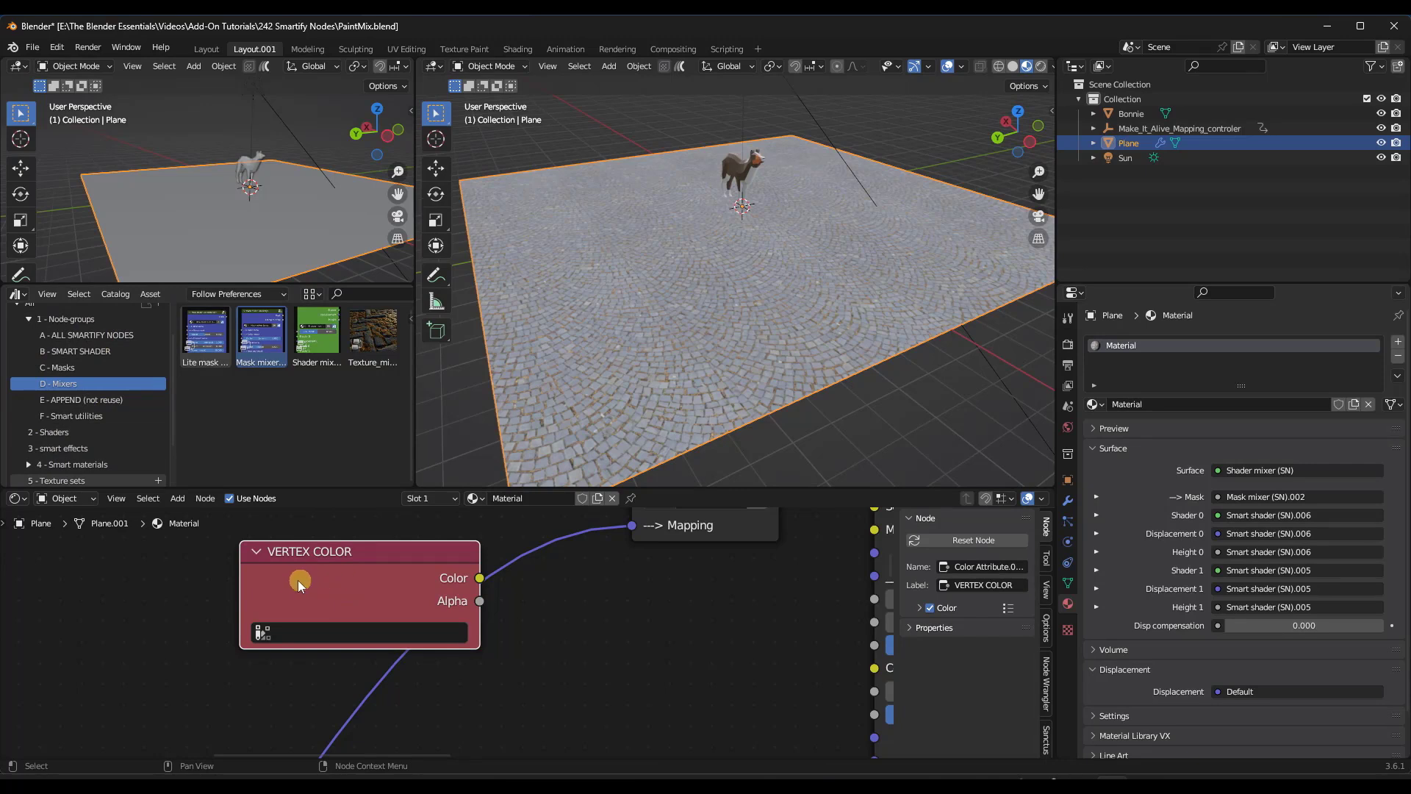
Delete the existing SMARTIFY NODES group node and add a fresh one from the A - ALL SMARTIFY NODES catalog
{"action": "left_click", "coordinate": [106, 338]}
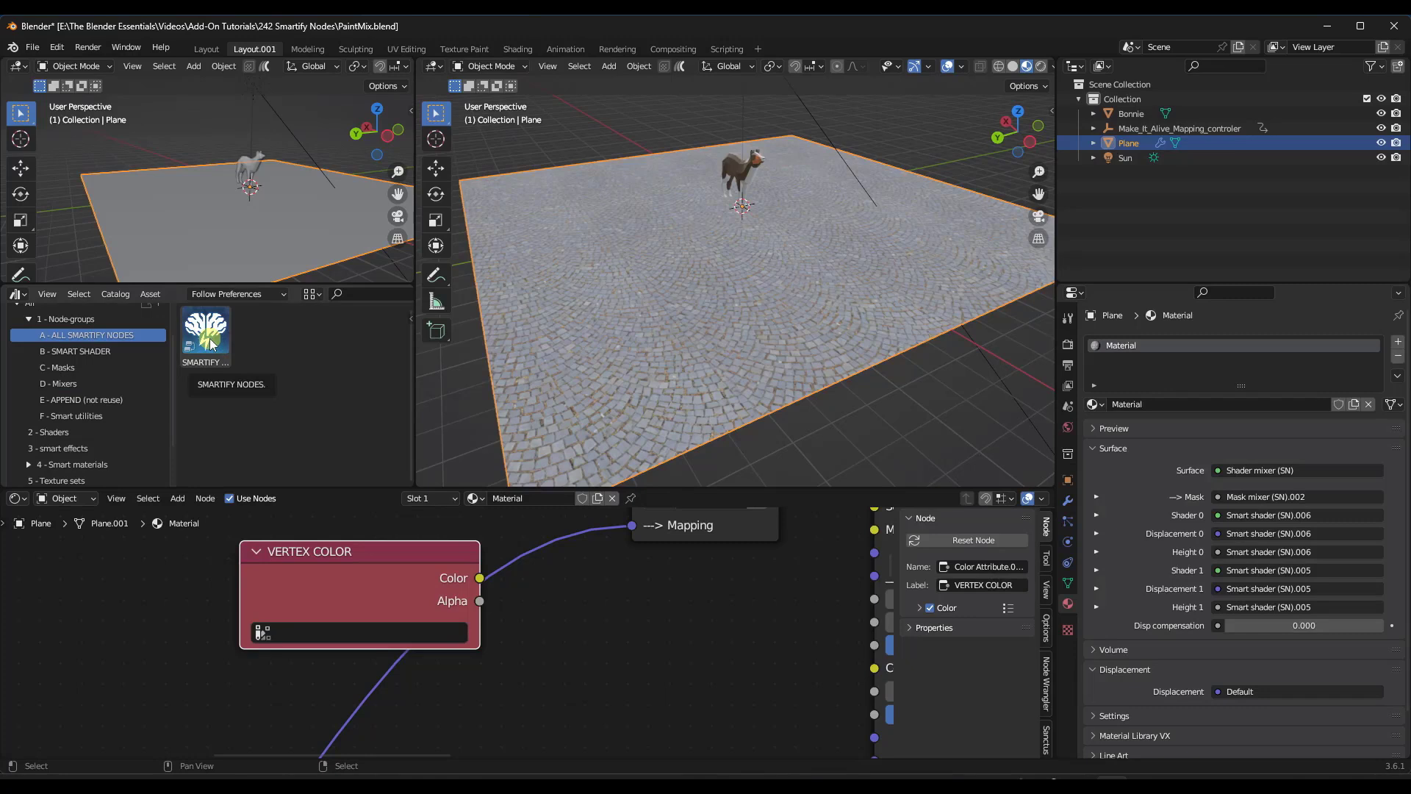
{"action": "scroll", "coordinate": [659, 588], "scroll_direction": "down", "scroll_amount": 19}
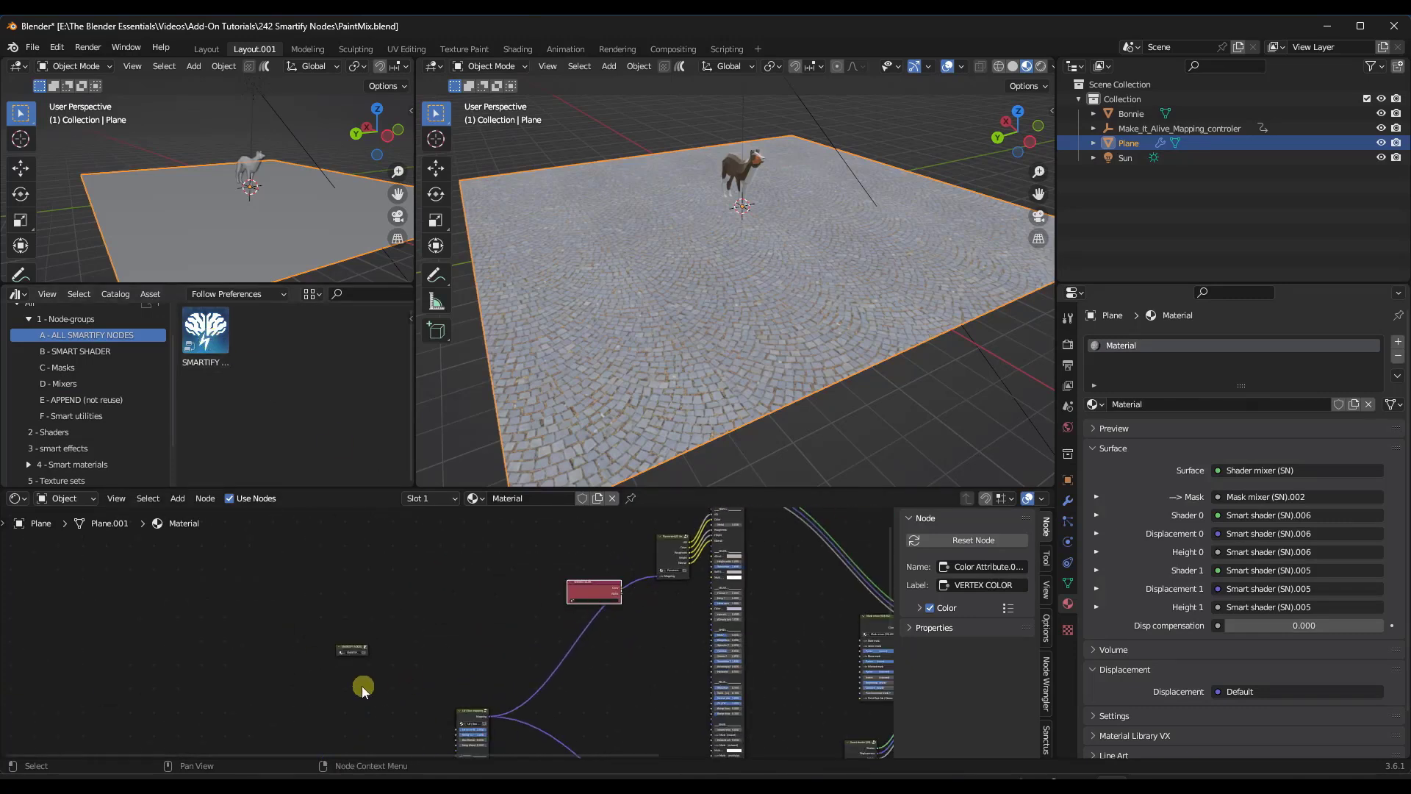
{"action": "scroll", "coordinate": [356, 664], "scroll_direction": "up", "scroll_amount": 11}
{"action": "scroll", "coordinate": [340, 632], "scroll_direction": "up", "scroll_amount": 5}
{"action": "left_click", "coordinate": [339, 623]}
{"action": "key", "text": "x"}
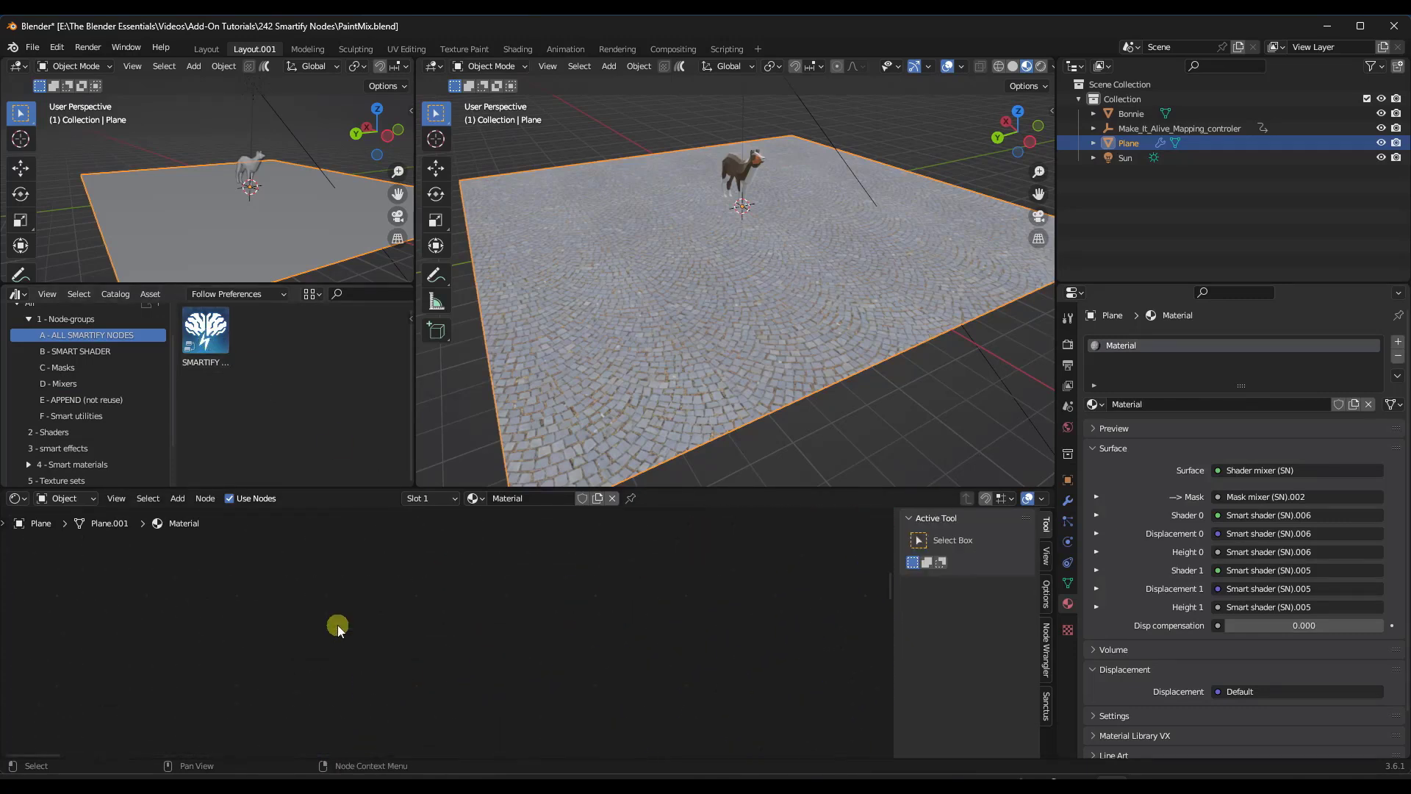
{"action": "left_click_drag", "start_coordinate": [216, 348], "coordinate": [321, 621]}
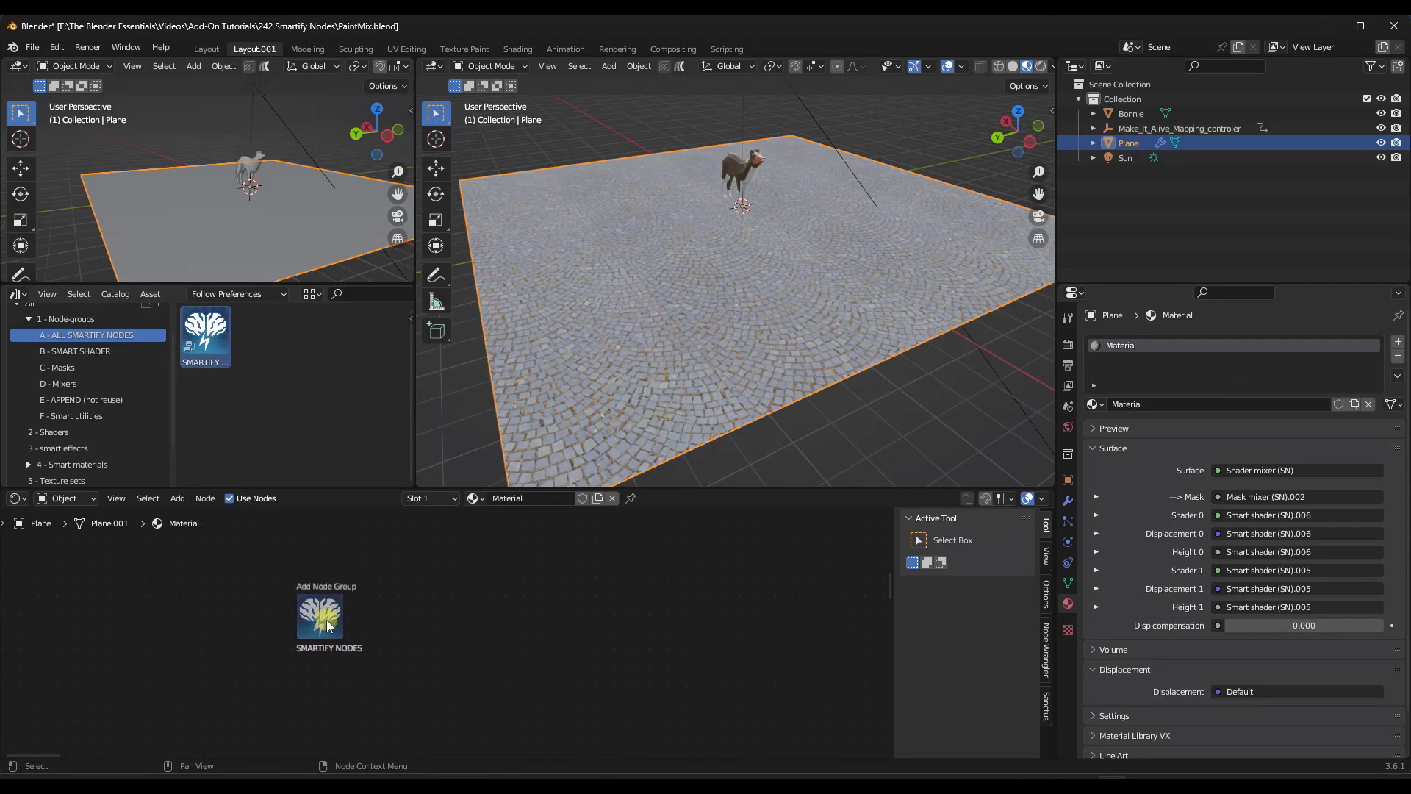
{"action": "mouse_move", "coordinate": [328, 626]}
{"action": "left_mouse_down"}
{"action": "mouse_move", "coordinate": [278, 630]}
{"action": "mouse_move", "coordinate": [345, 627]}
{"action": "left_mouse_up"}
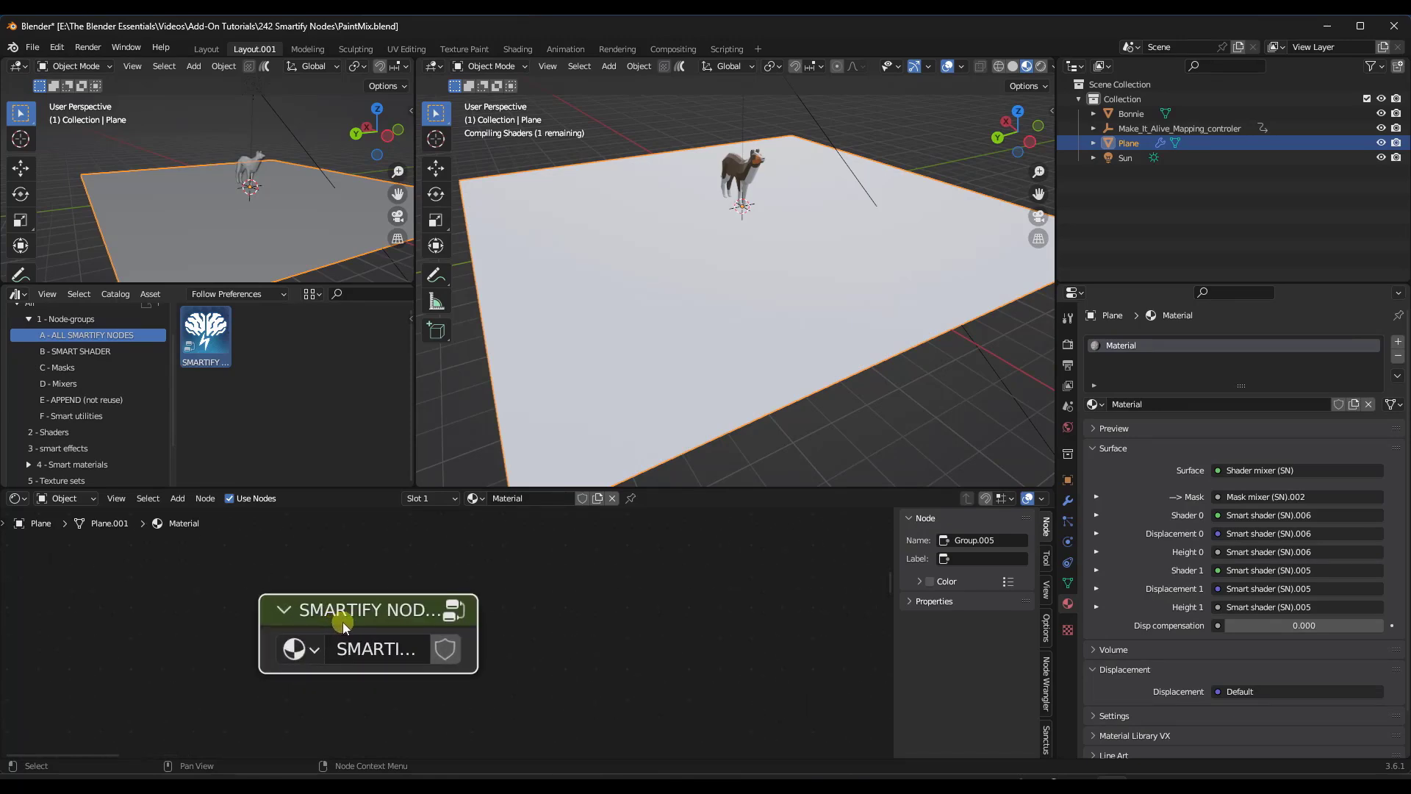
Enter the SMARTIFY NODES group, copy the Vertex Color node from its Utilities frame, and exit the group
{"action": "key", "text": "Tab"}
{"action": "scroll", "coordinate": [508, 626], "scroll_direction": "down", "scroll_amount": 8}
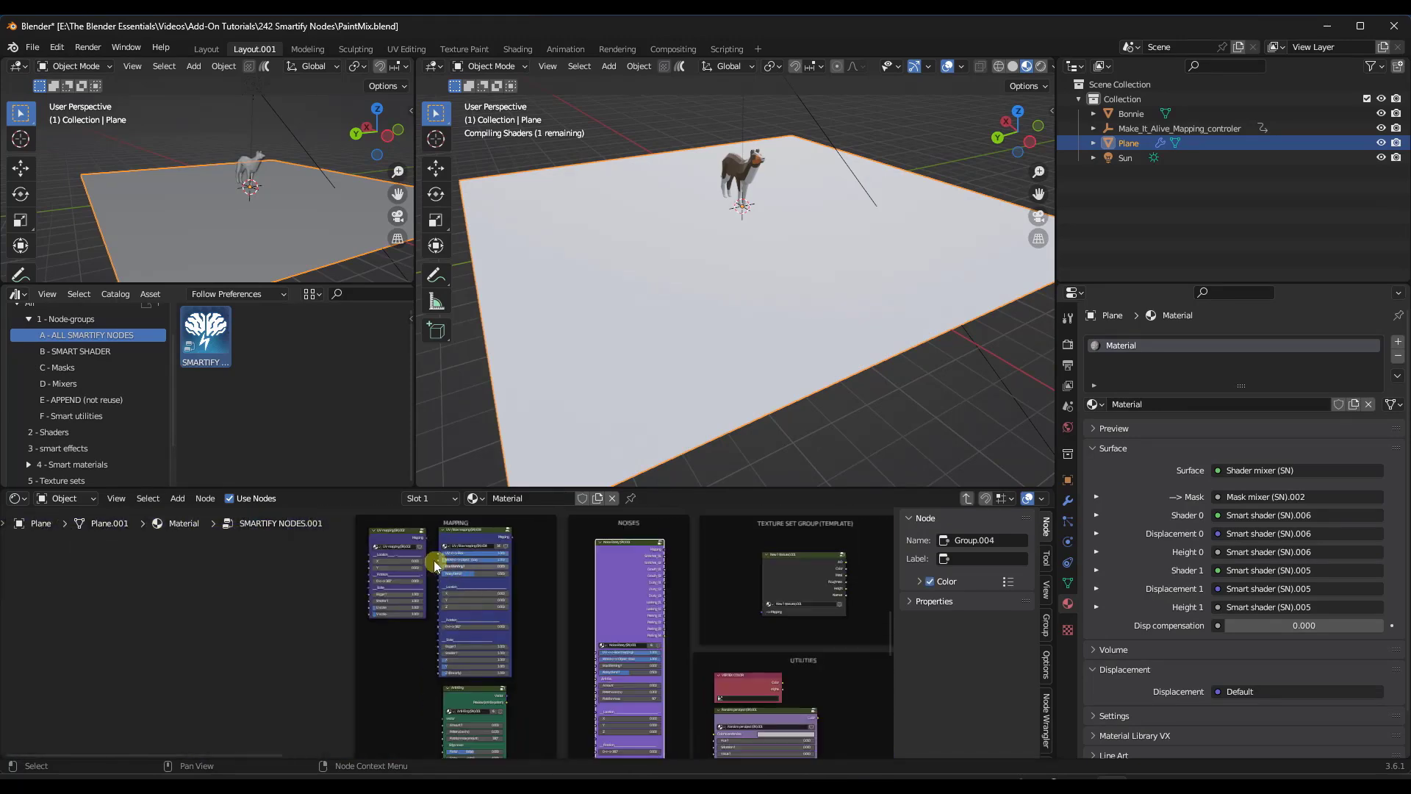
{"action": "scroll", "coordinate": [664, 660], "scroll_direction": "up", "scroll_amount": 7}
{"action": "left_click", "coordinate": [477, 595]}
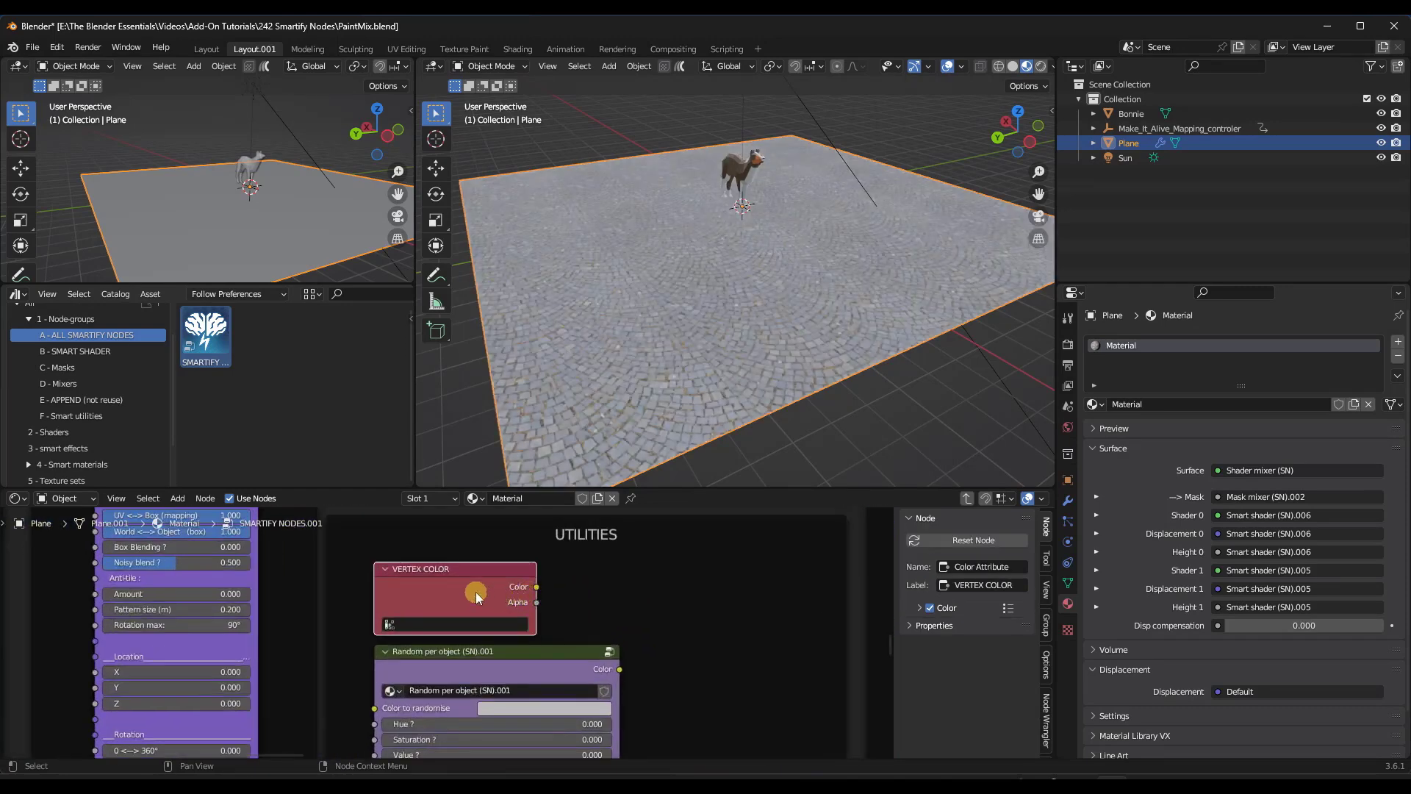
{"action": "right_click", "coordinate": [433, 604]}
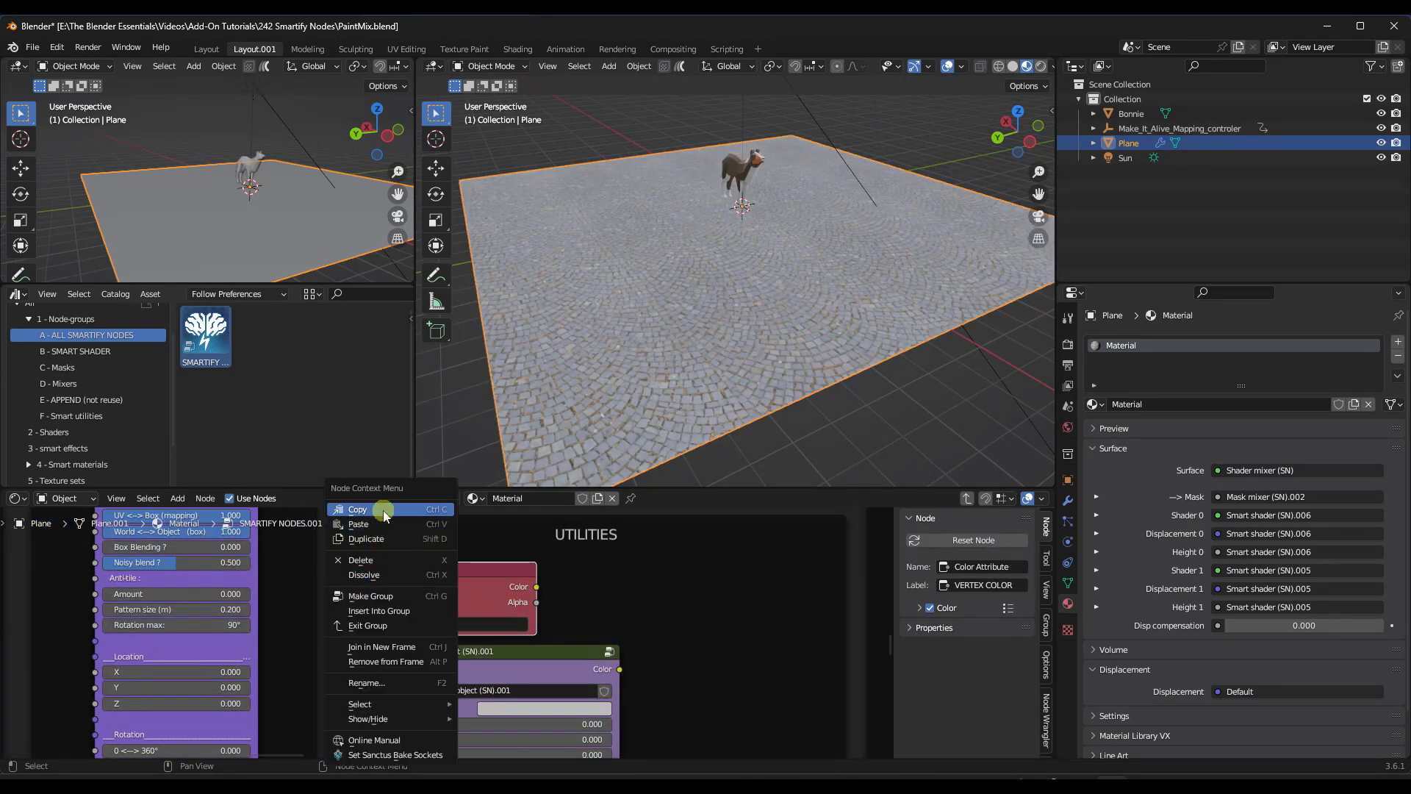
{"action": "scroll", "coordinate": [602, 601], "scroll_direction": "down", "scroll_amount": 8}
{"action": "right_click", "coordinate": [369, 601]}
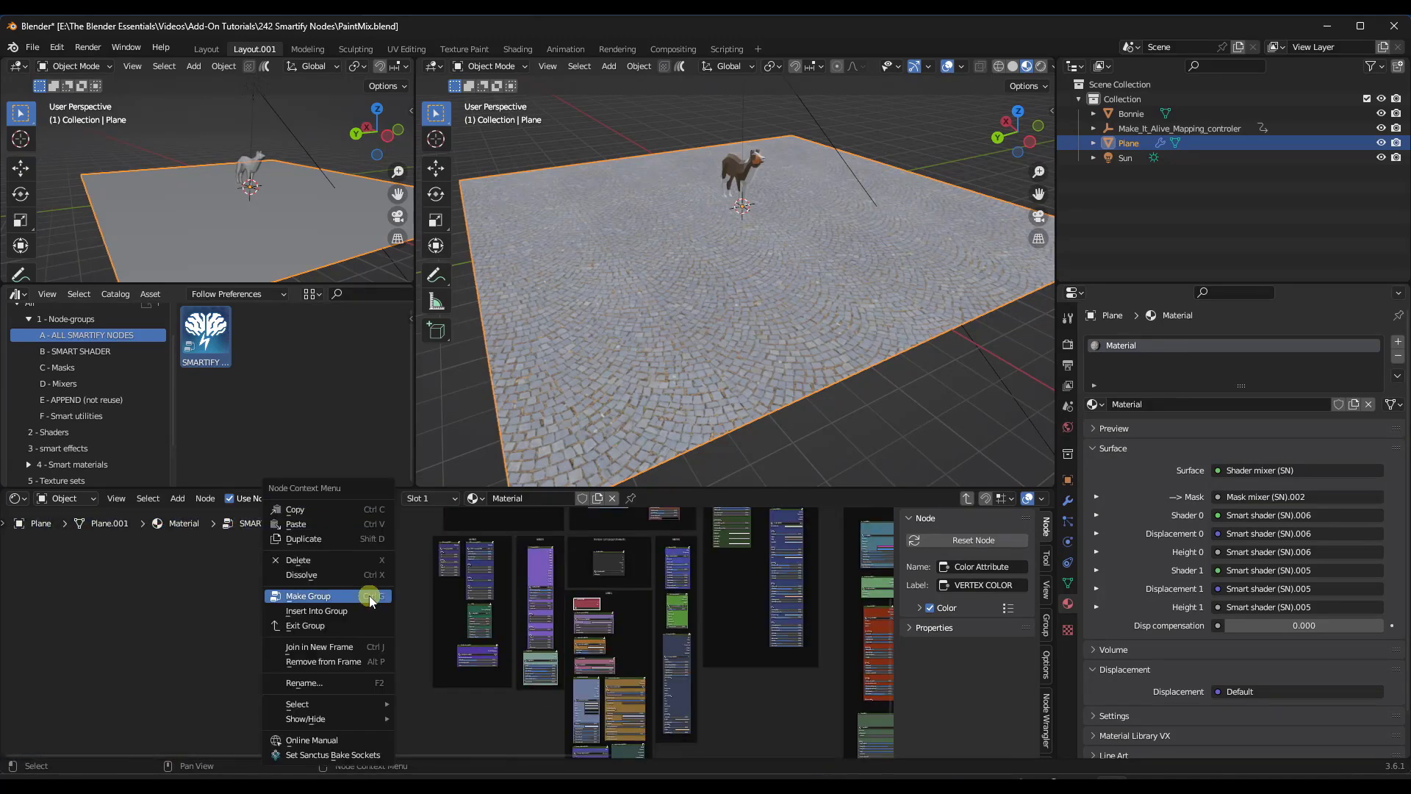
{"action": "left_click", "coordinate": [328, 627]}
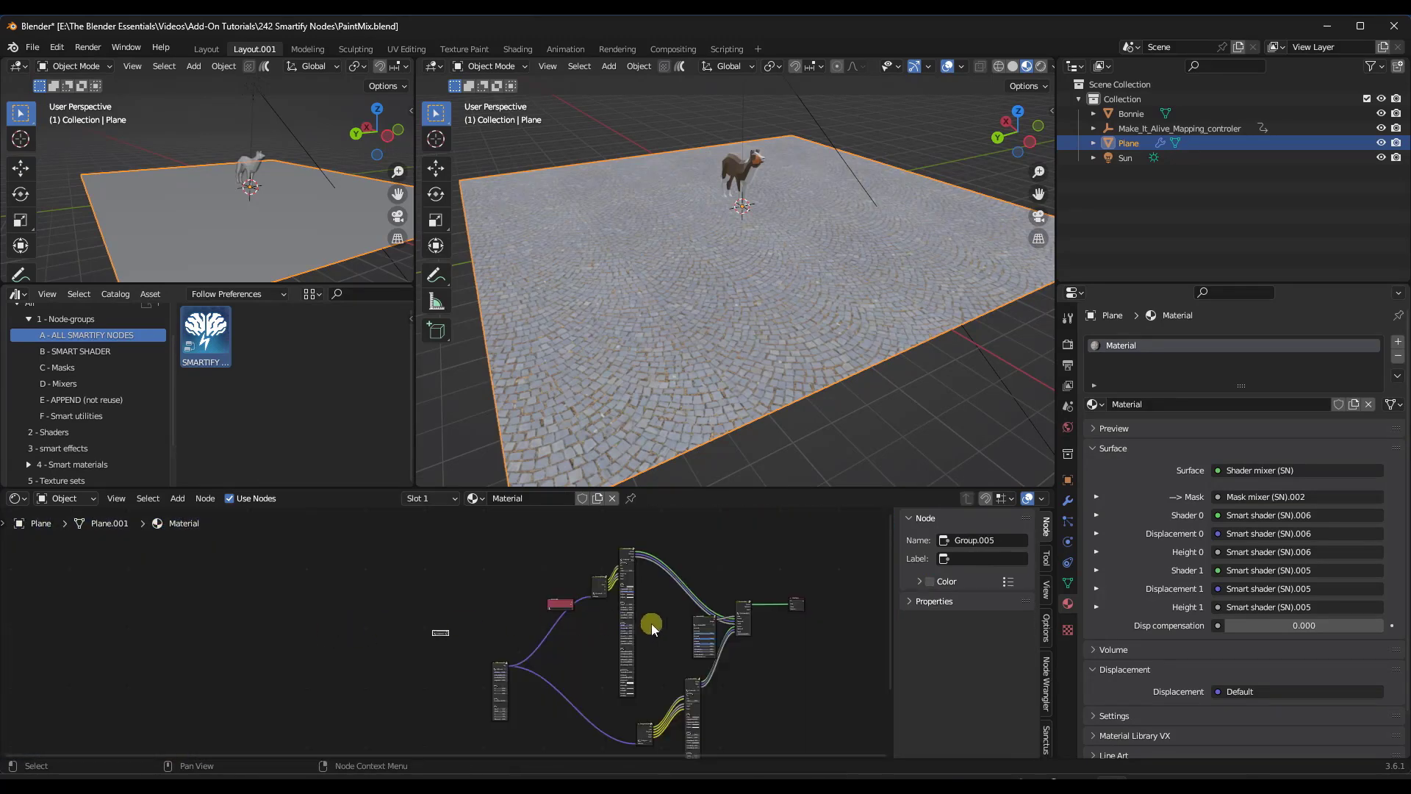
Paste the Vertex Color node into the plane's material and place it beside the Mask mixer node
{"action": "scroll", "coordinate": [652, 628], "scroll_direction": "up", "scroll_amount": 6}
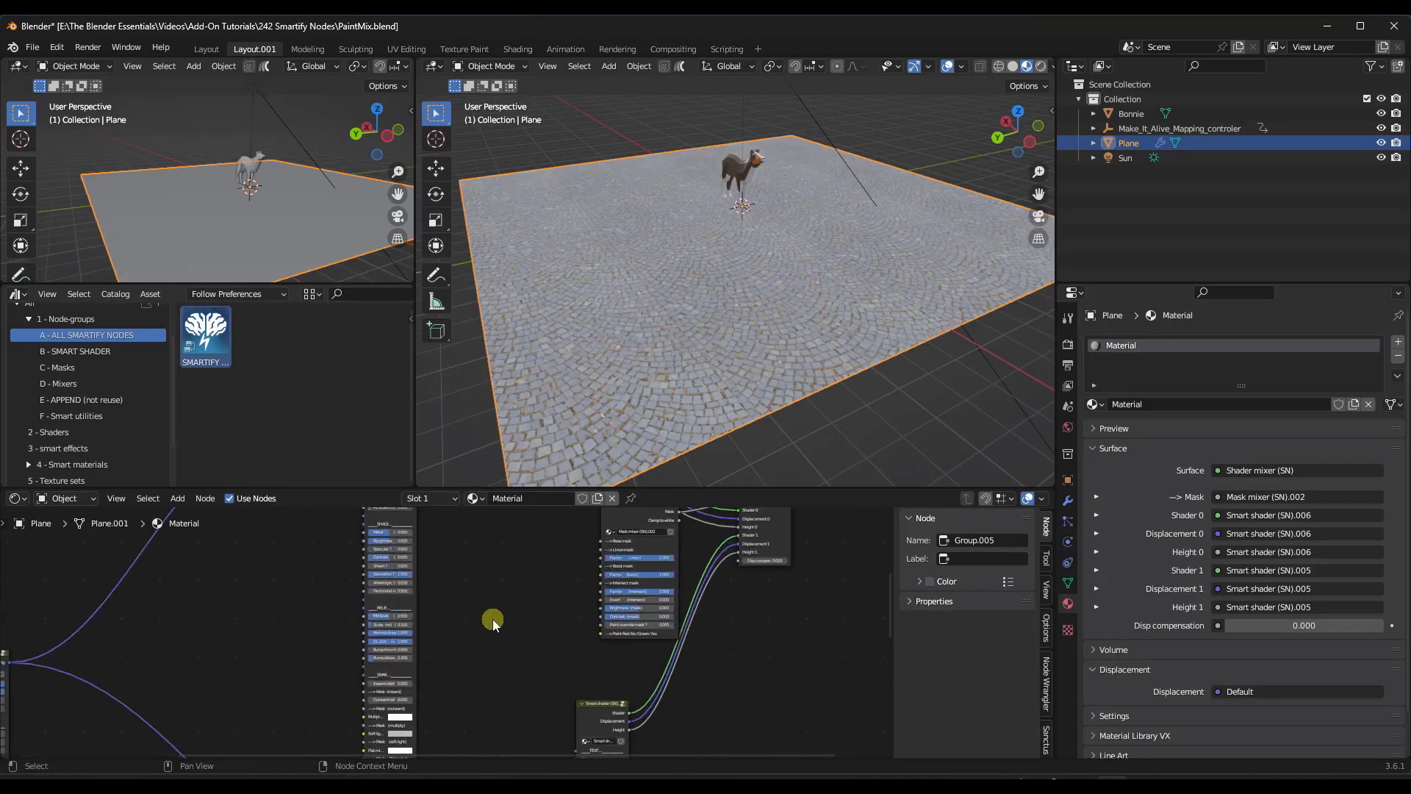
{"action": "key", "text": "ctrl+v"}
{"action": "scroll", "coordinate": [541, 616], "scroll_direction": "up", "scroll_amount": 3}
{"action": "middle_click_drag", "start_coordinate": [563, 616], "coordinate": [498, 617]}
{"action": "scroll", "coordinate": [430, 619], "scroll_direction": "up", "scroll_amount": 2}
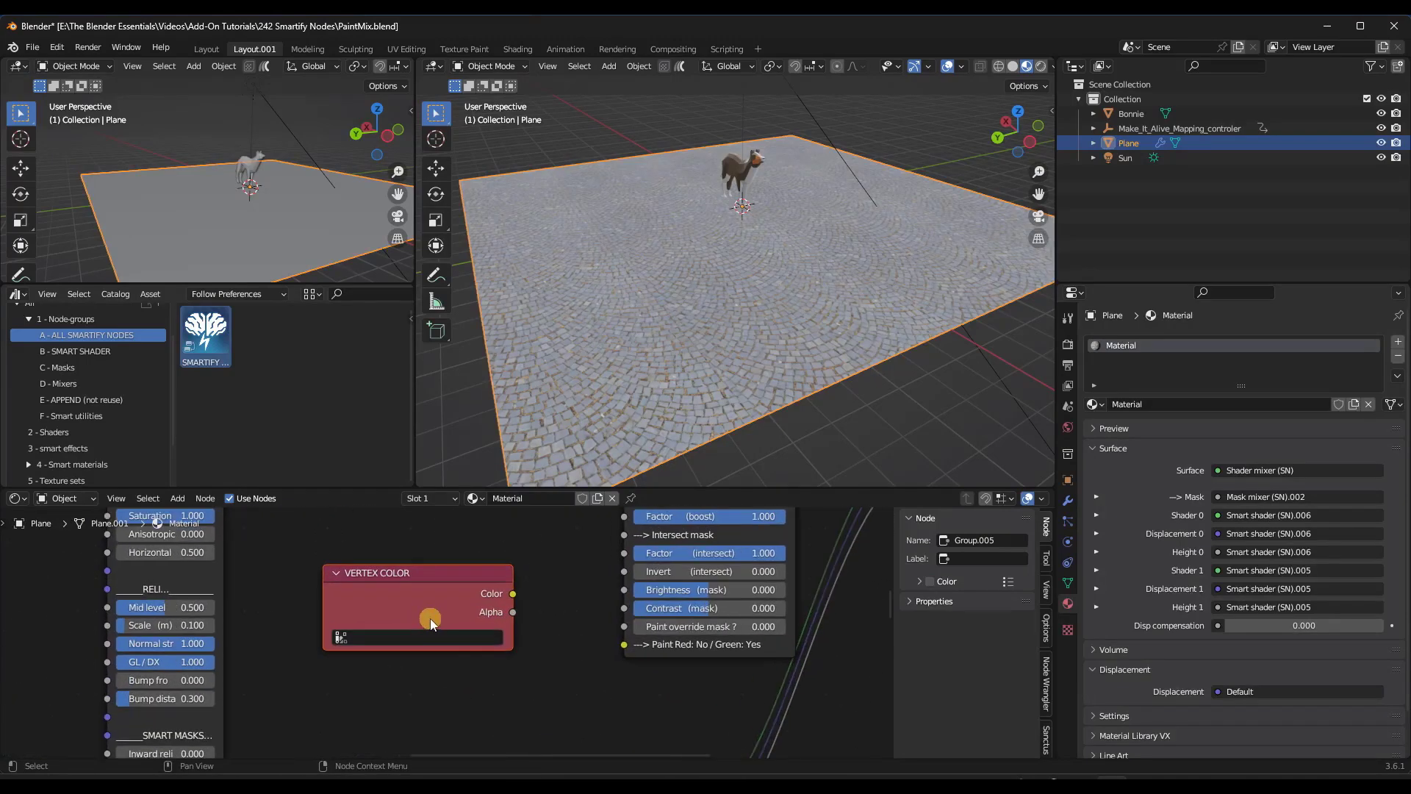
{"action": "left_click_drag", "start_coordinate": [409, 614], "coordinate": [382, 621]}
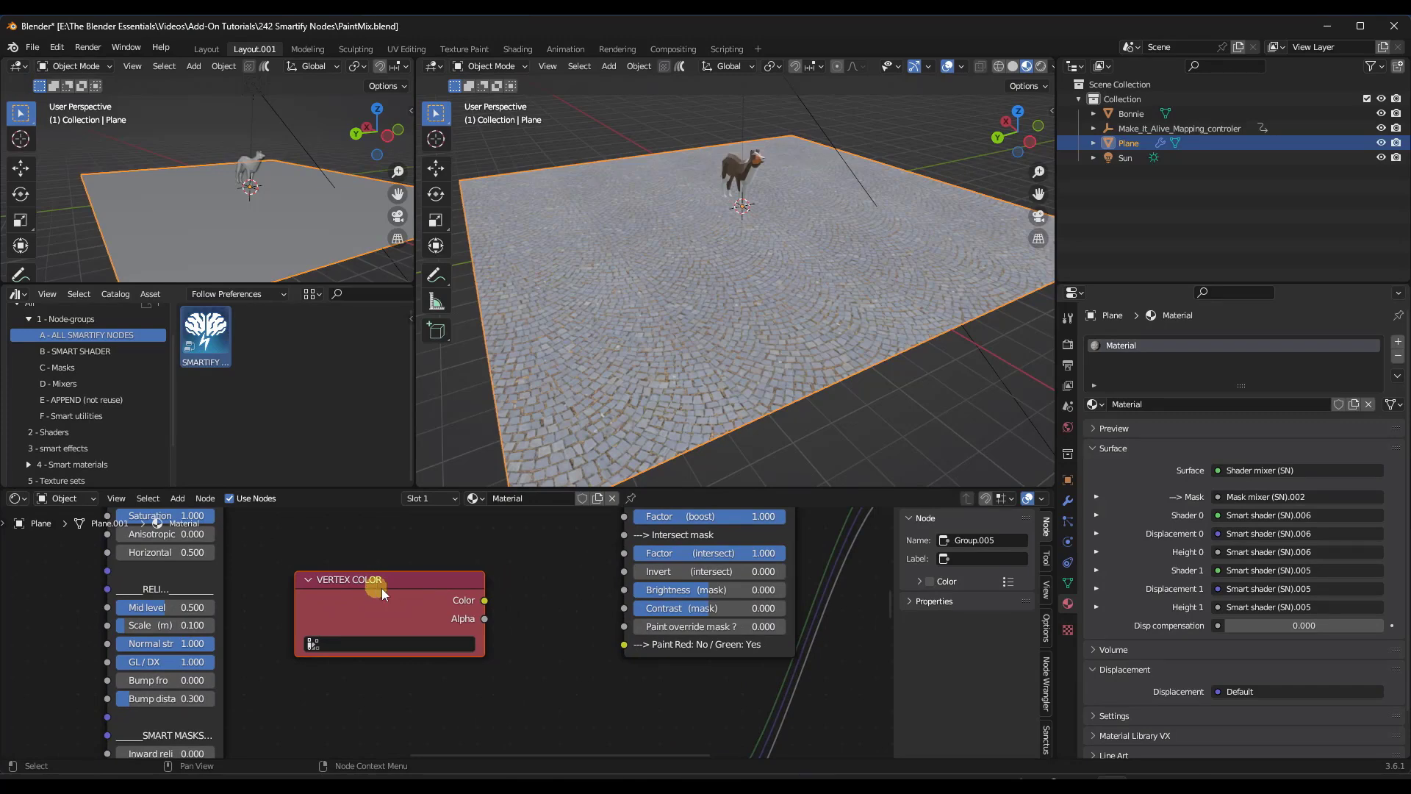
Connect the Vertex Color node's Color output to the Mask mixer's Paint Red: No / Green: Yes input
{"action": "scroll", "coordinate": [759, 650], "scroll_direction": "up", "scroll_amount": 2}
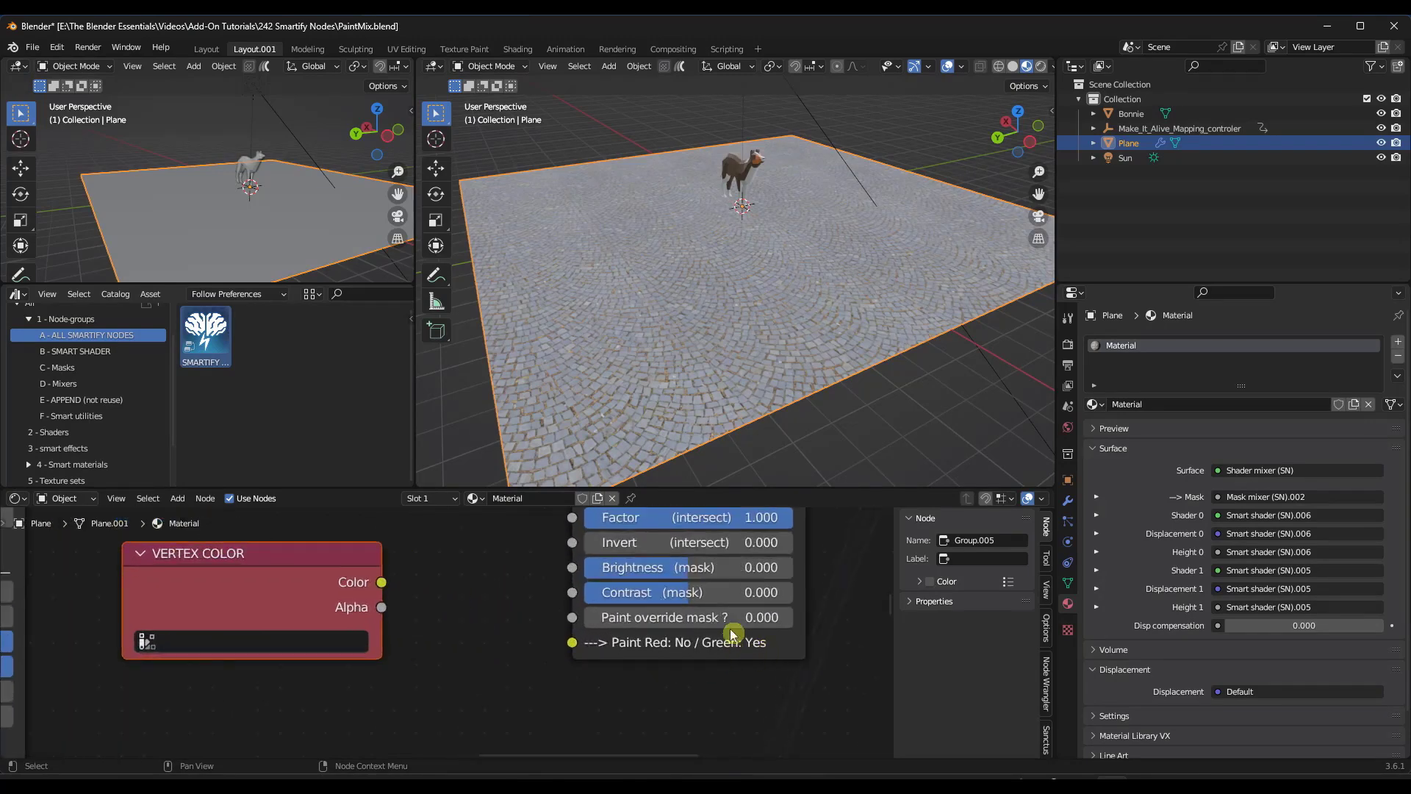
{"action": "left_click_drag", "start_coordinate": [383, 582], "coordinate": [478, 604]}
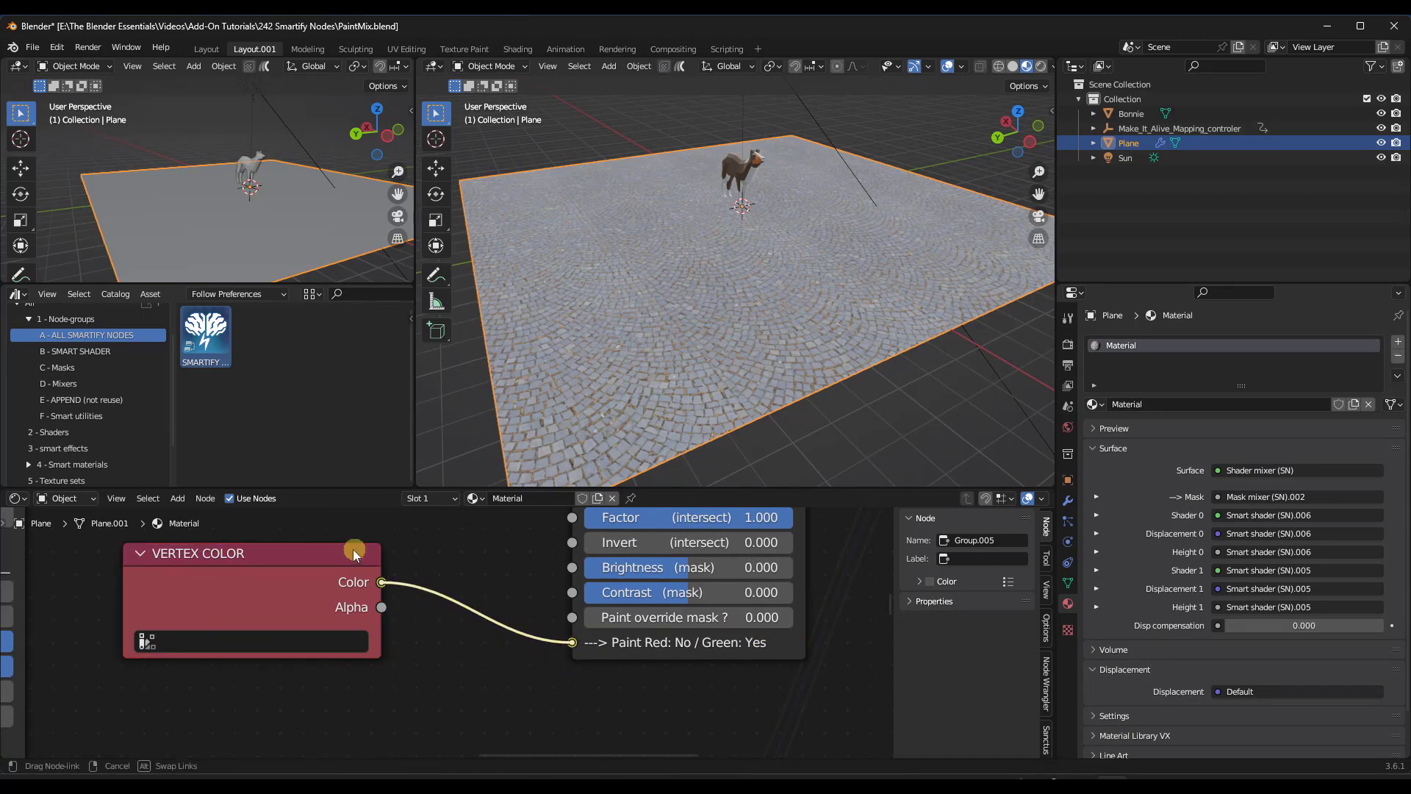
{"action": "left_click_drag", "start_coordinate": [187, 642], "coordinate": [185, 644]}
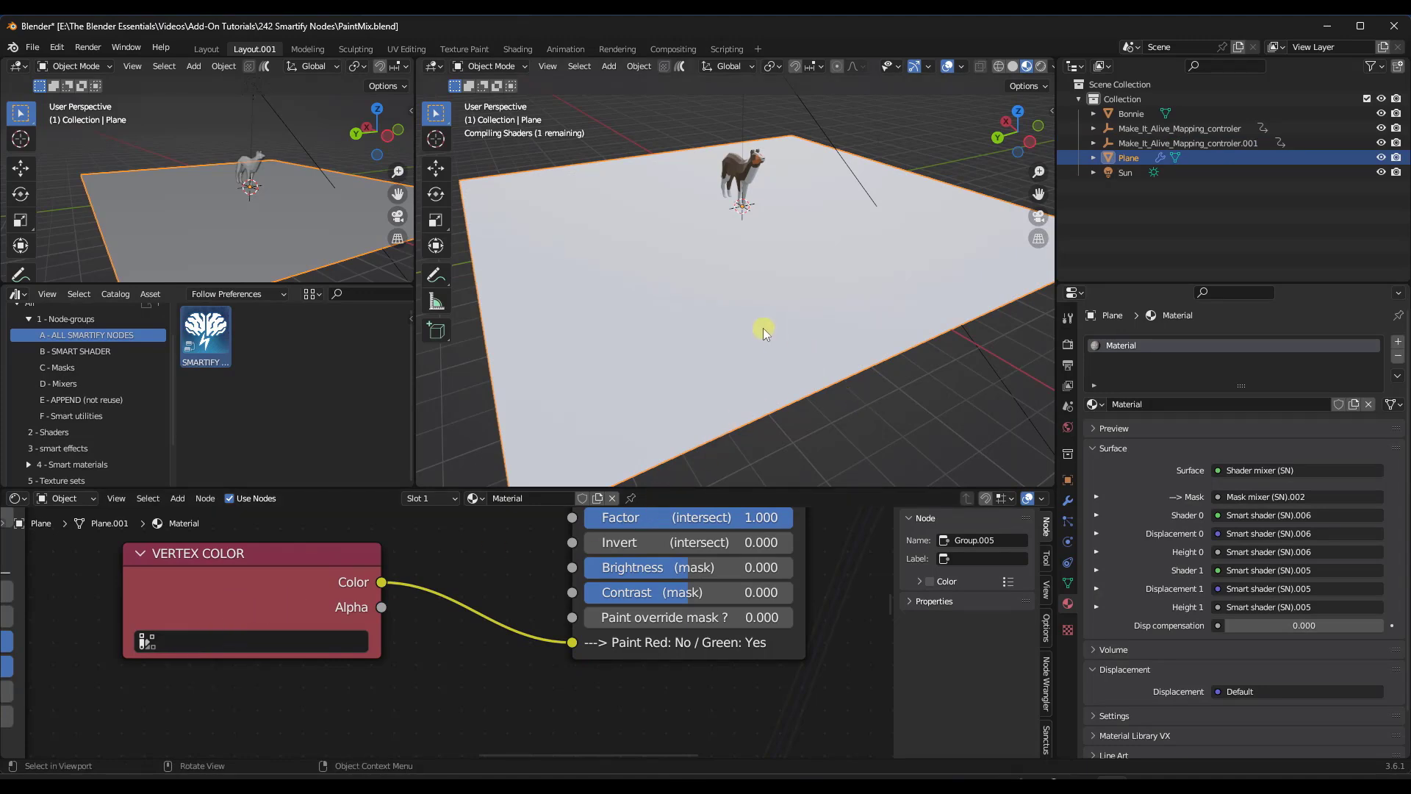
Remove the RedGreen color attribute from the plane's mesh data
{"action": "left_click", "coordinate": [1068, 585]}
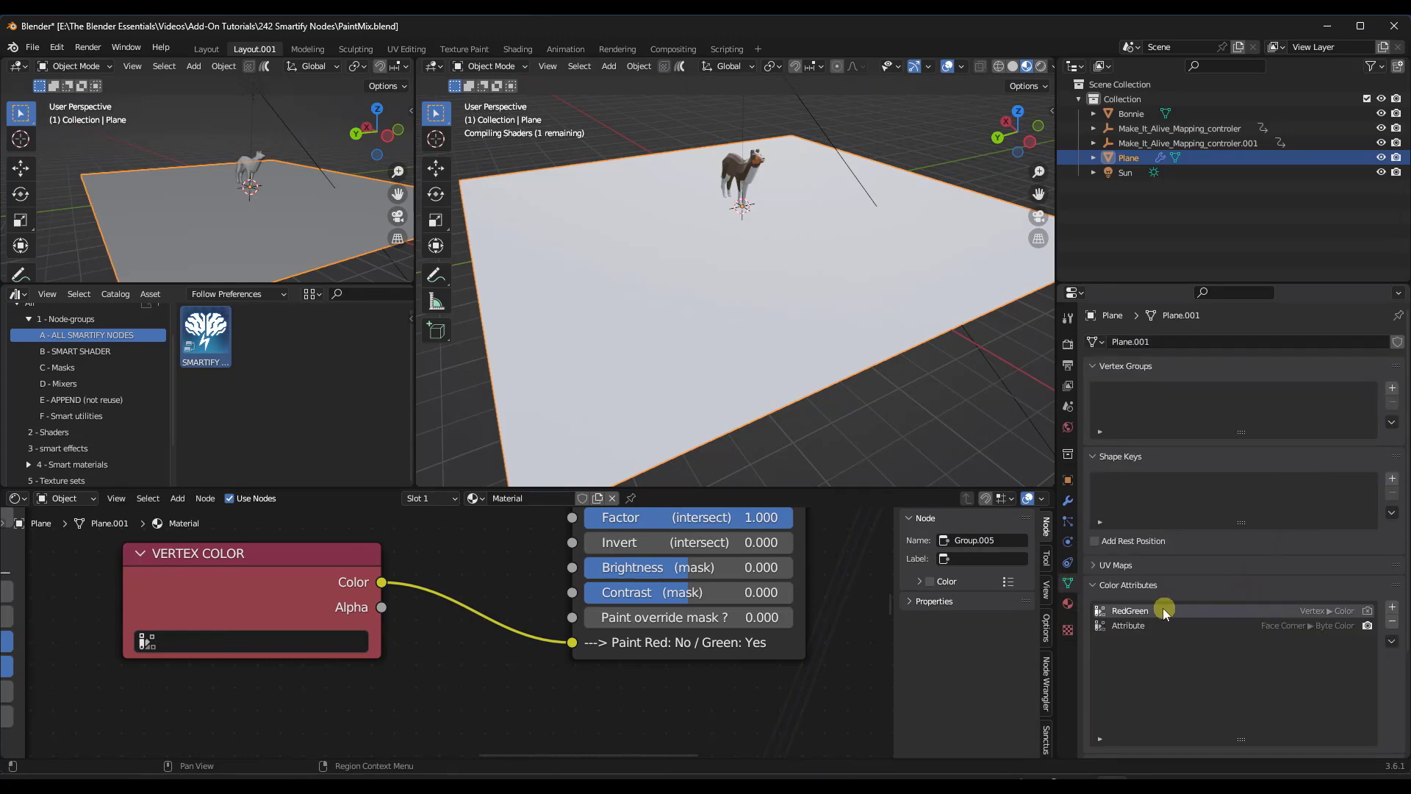
{"action": "scroll", "coordinate": [1132, 620], "scroll_direction": "down", "scroll_amount": 4}
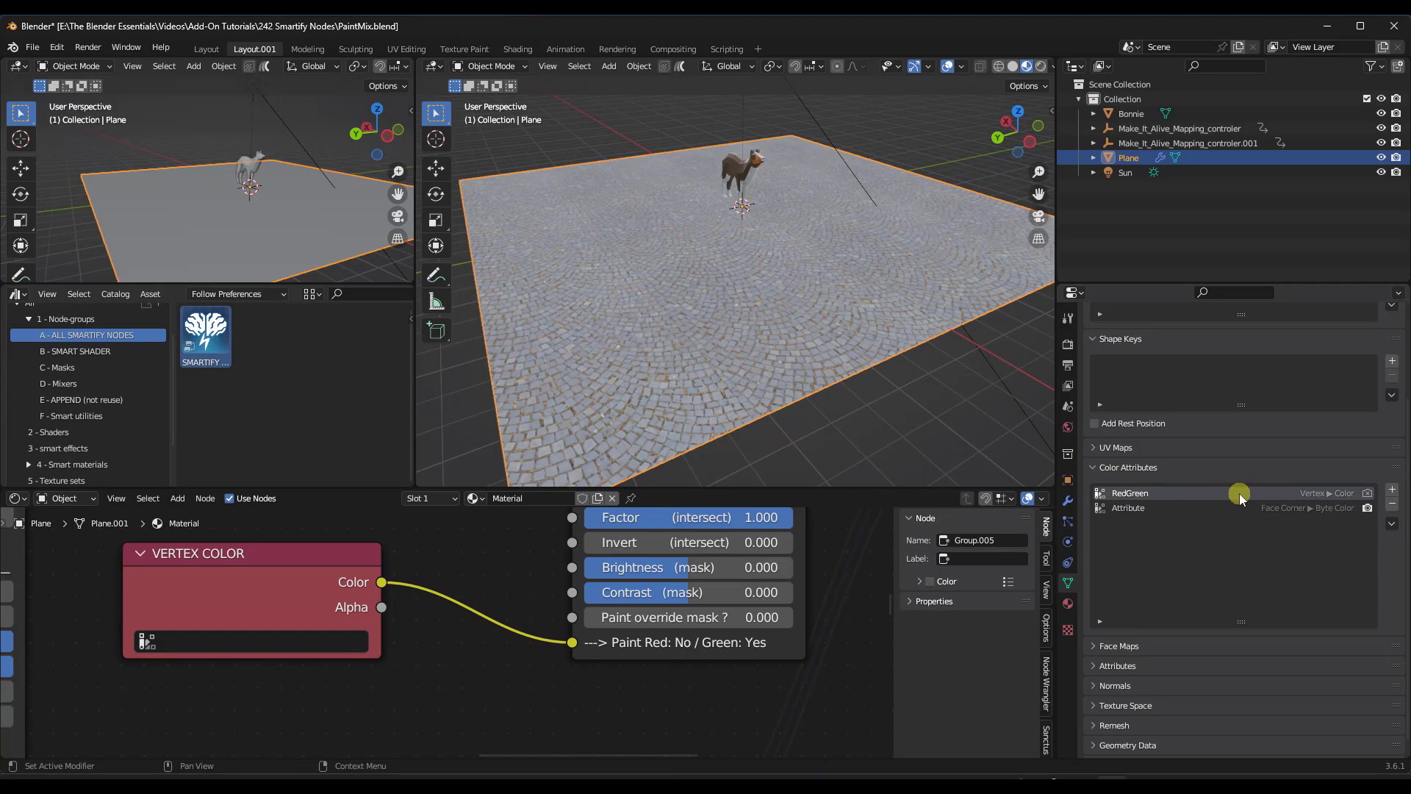
{"action": "left_click", "coordinate": [1392, 504]}
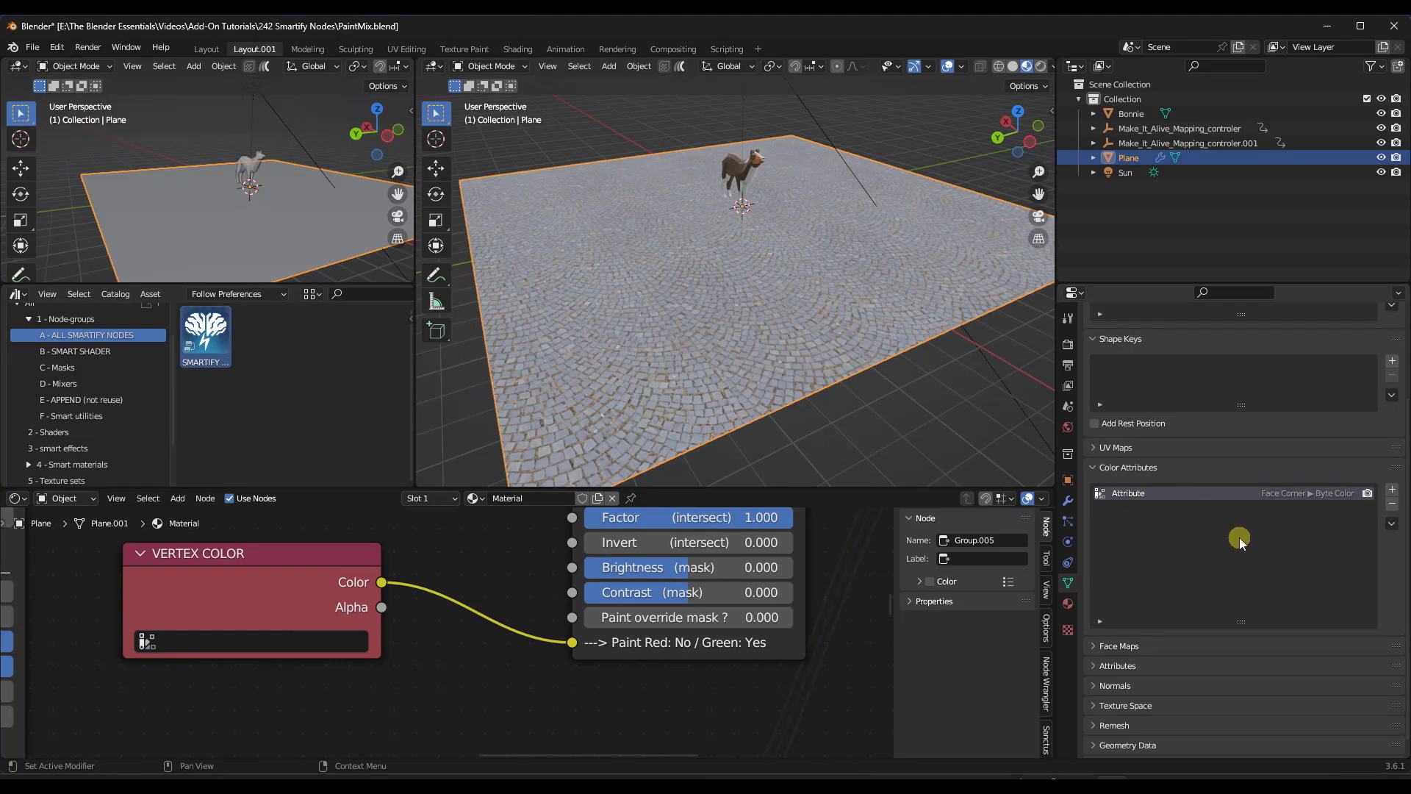
Add a color attribute named RedGreen to the plane with Vertex domain, Color data type and a red fill
{"action": "left_click", "coordinate": [1392, 489]}
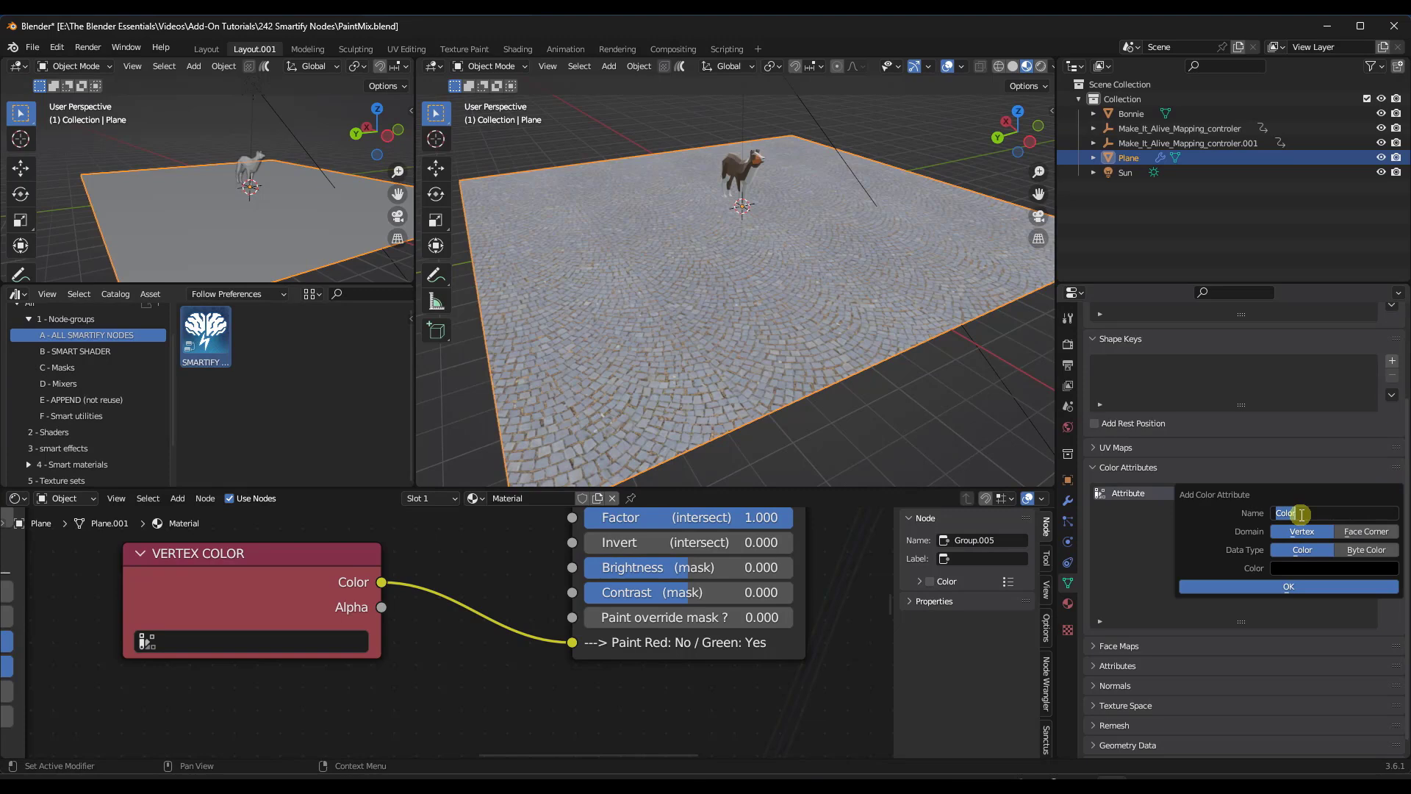
{"action": "type", "text": "RedGreen"}
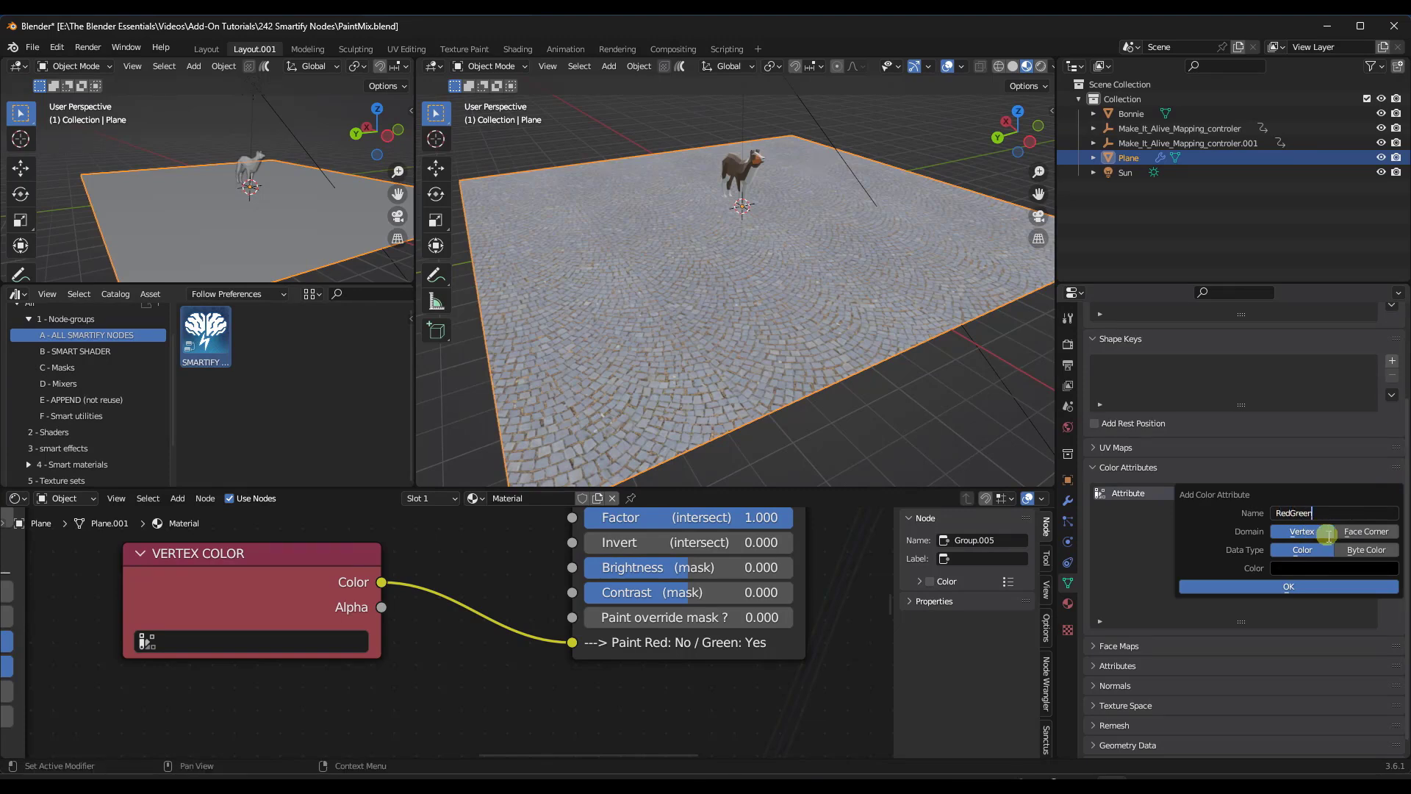
{"action": "left_click", "coordinate": [1294, 569]}
{"action": "left_click_drag", "start_coordinate": [1387, 430], "coordinate": [1388, 357]}
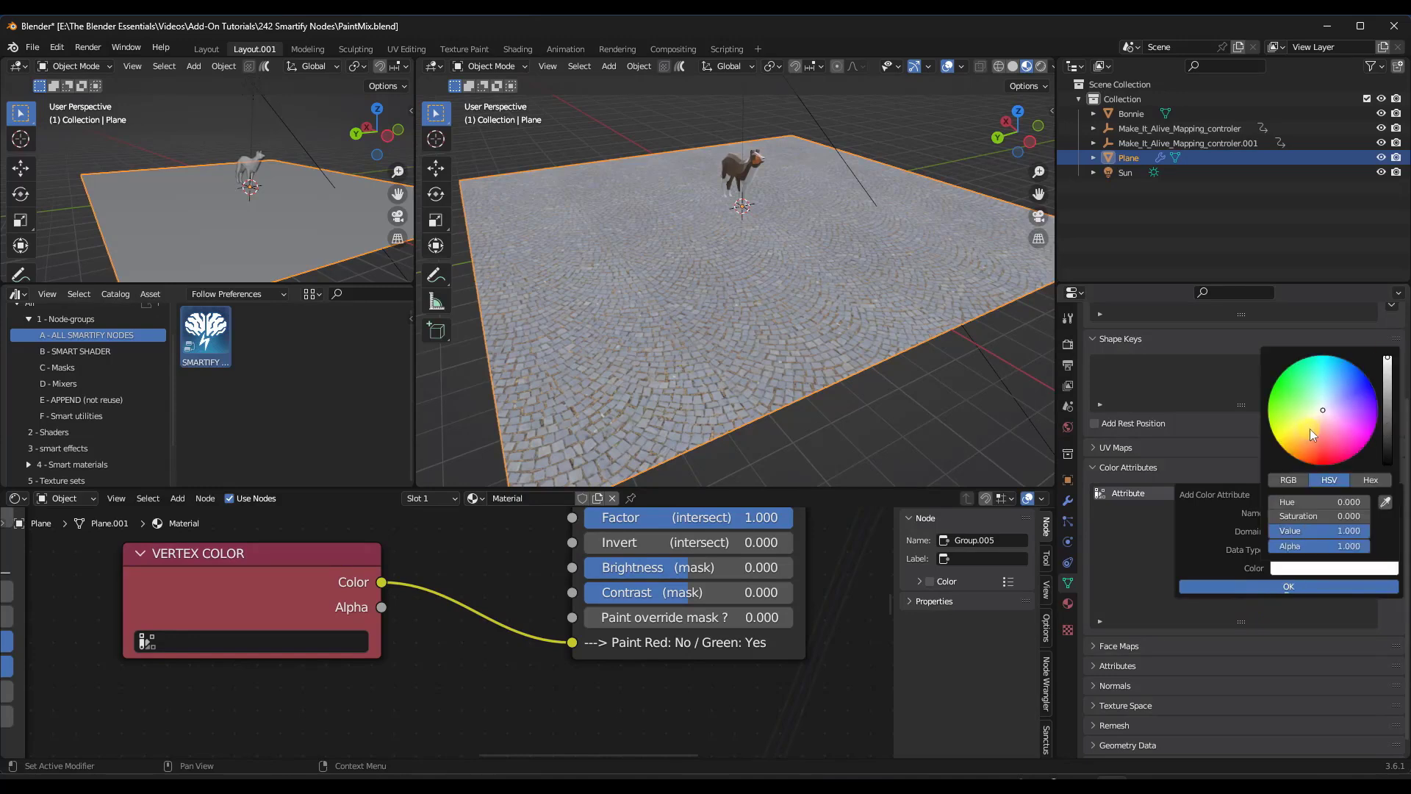
{"action": "left_click_drag", "start_coordinate": [1323, 516], "coordinate": [1368, 516]}
{"action": "left_click", "coordinate": [1289, 586]}
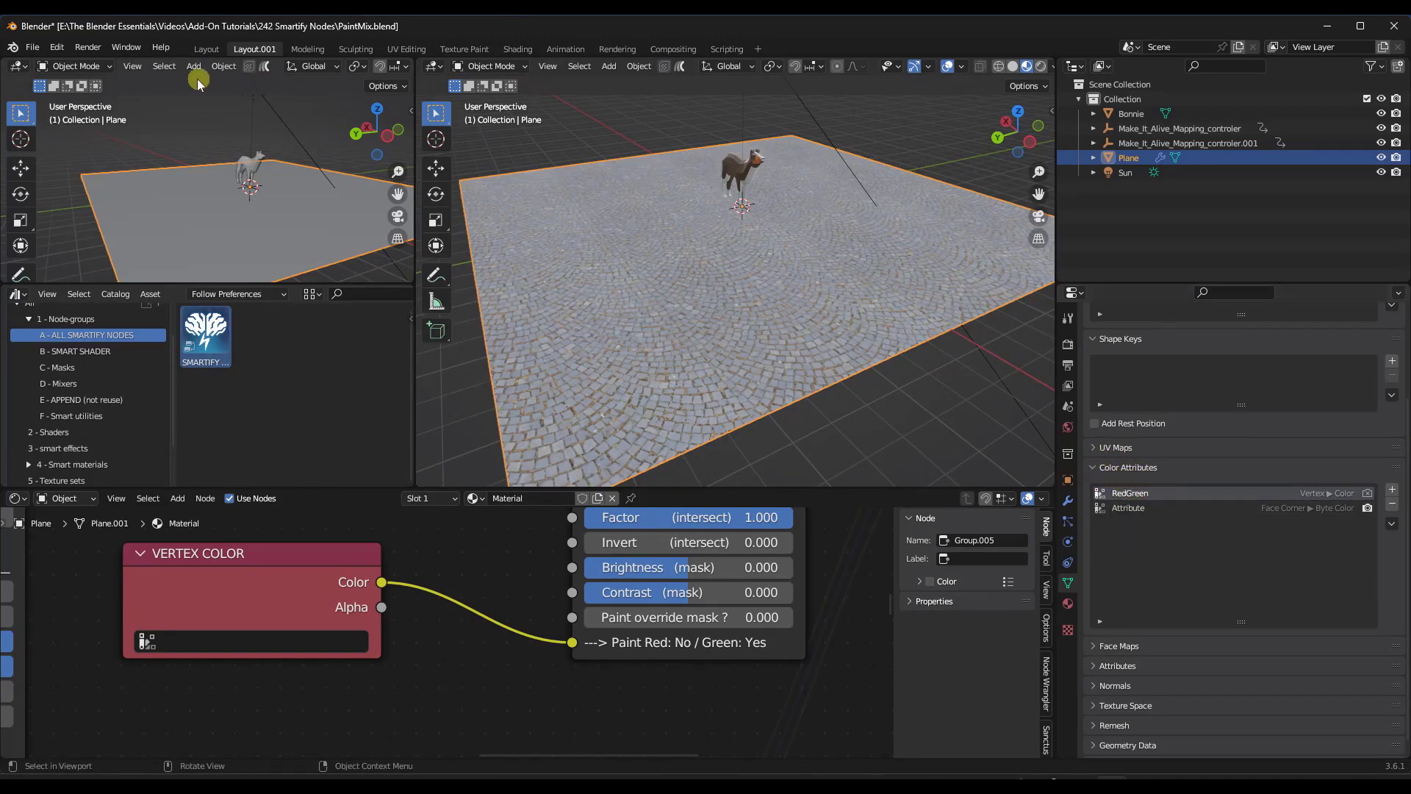
Switch the smaller 3D viewport to Material Preview shading and frame the paved plane closer
{"action": "left_click", "coordinate": [492, 66]}
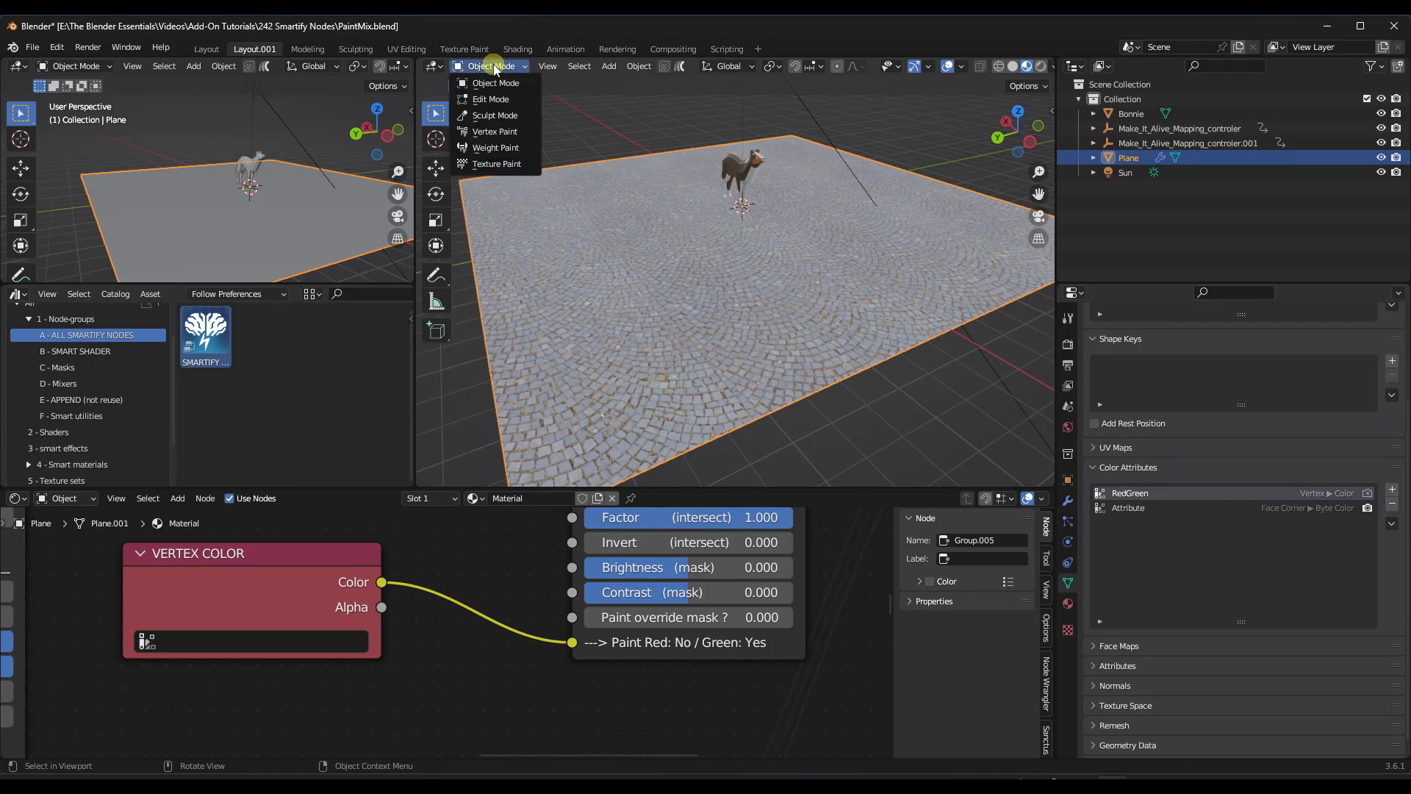
{"action": "left_click", "coordinate": [494, 66]}
{"action": "left_click", "coordinate": [295, 122]}
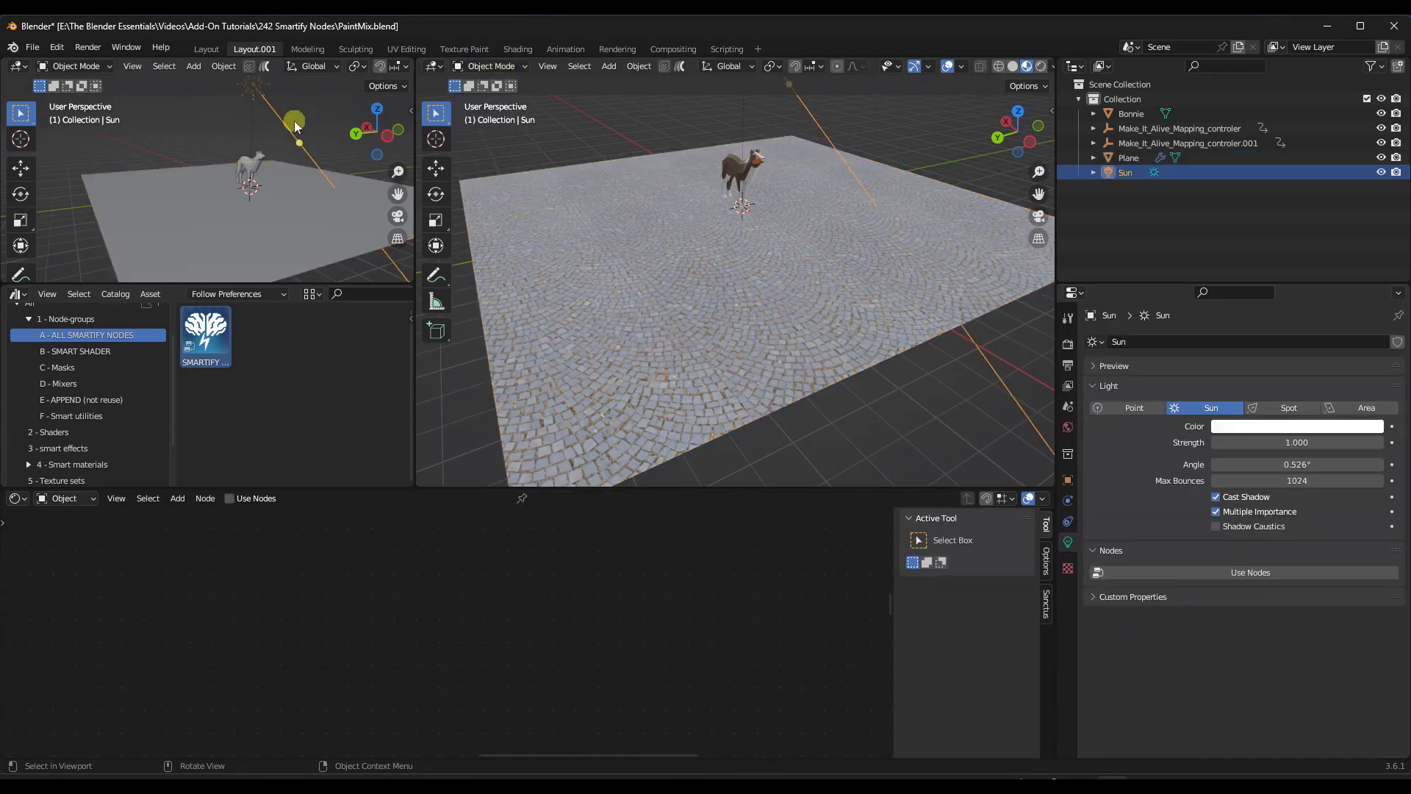
{"action": "key", "text": "z"}
{"action": "left_click", "coordinate": [289, 221]}
{"action": "mouse_move", "coordinate": [282, 222]}
{"action": "middle_mouse_down"}
{"action": "mouse_move", "coordinate": [266, 255]}
{"action": "mouse_move", "coordinate": [266, 233]}
{"action": "middle_mouse_up"}
{"action": "scroll", "coordinate": [268, 234], "scroll_direction": "up", "scroll_amount": 2}
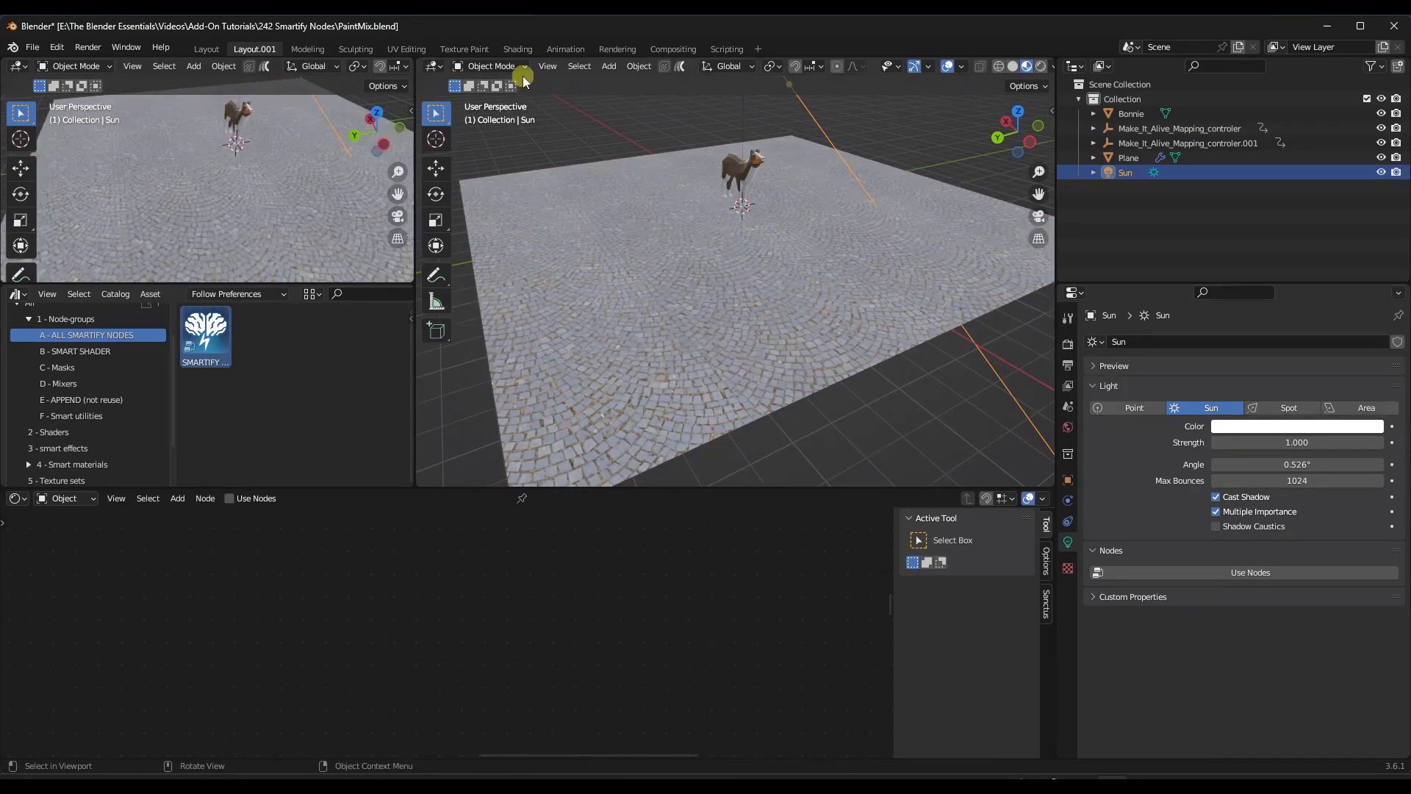
Put the plane into Vertex Paint mode and show the larger viewport in Solid shading
{"action": "left_click", "coordinate": [660, 254]}
{"action": "left_click", "coordinate": [519, 64]}
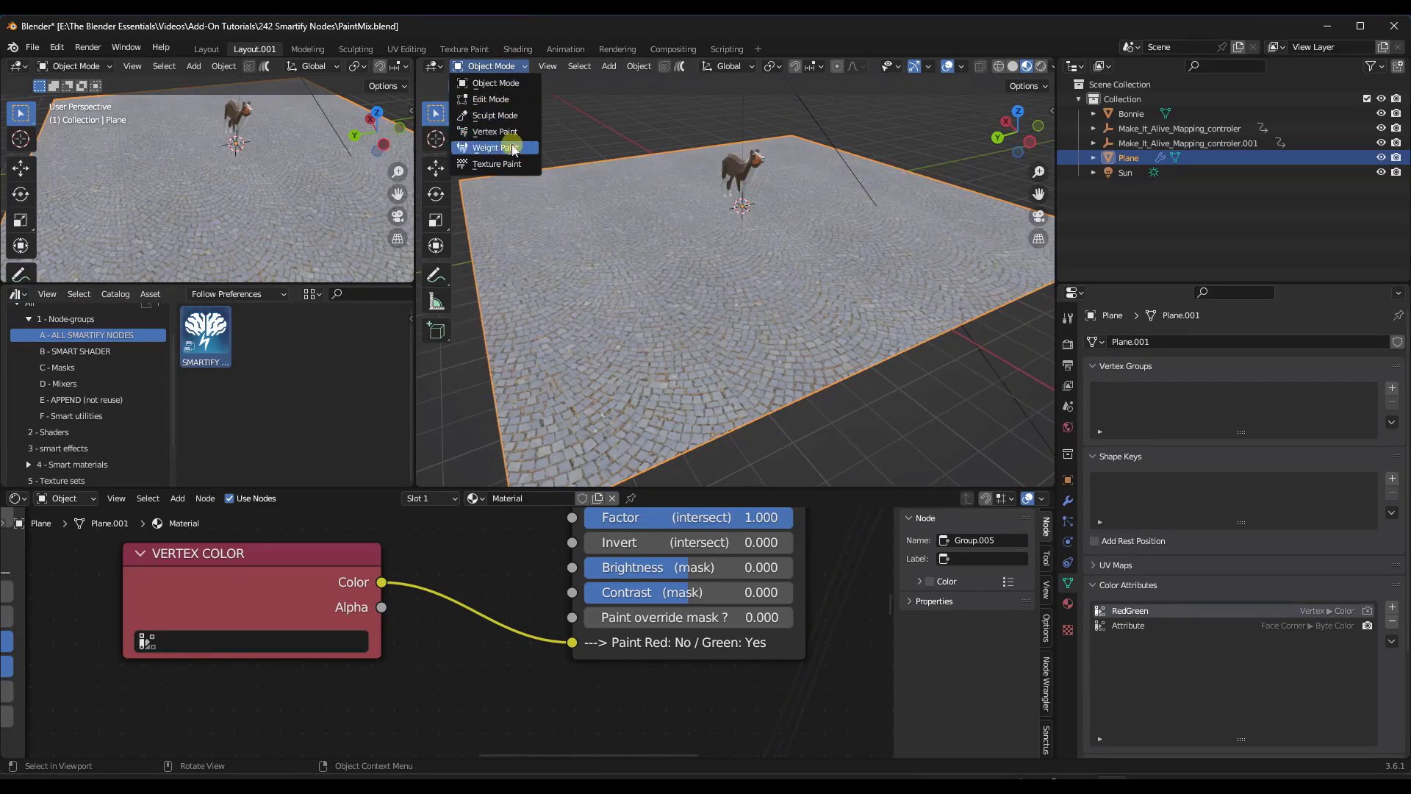
{"action": "left_click", "coordinate": [503, 134]}
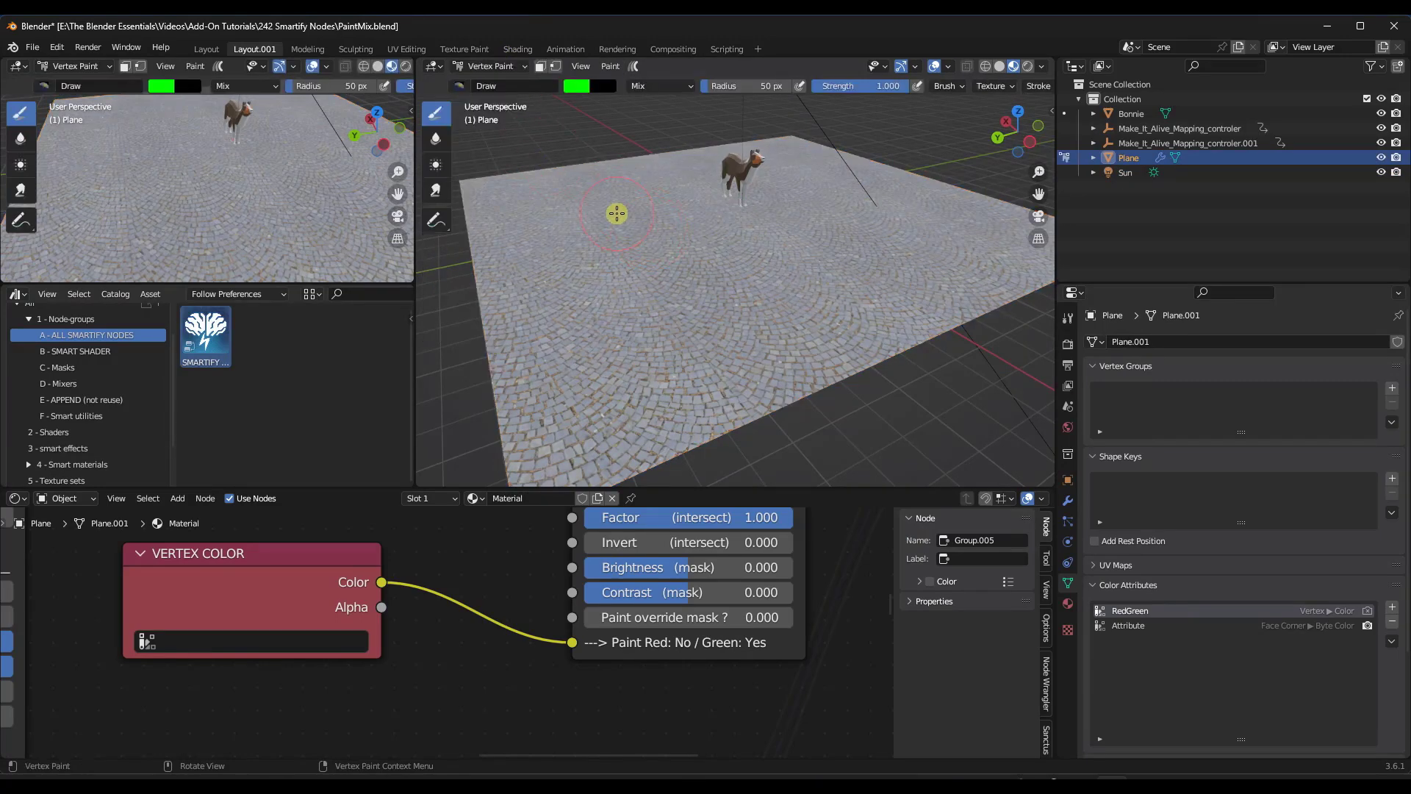
{"action": "left_click", "coordinate": [1000, 66]}
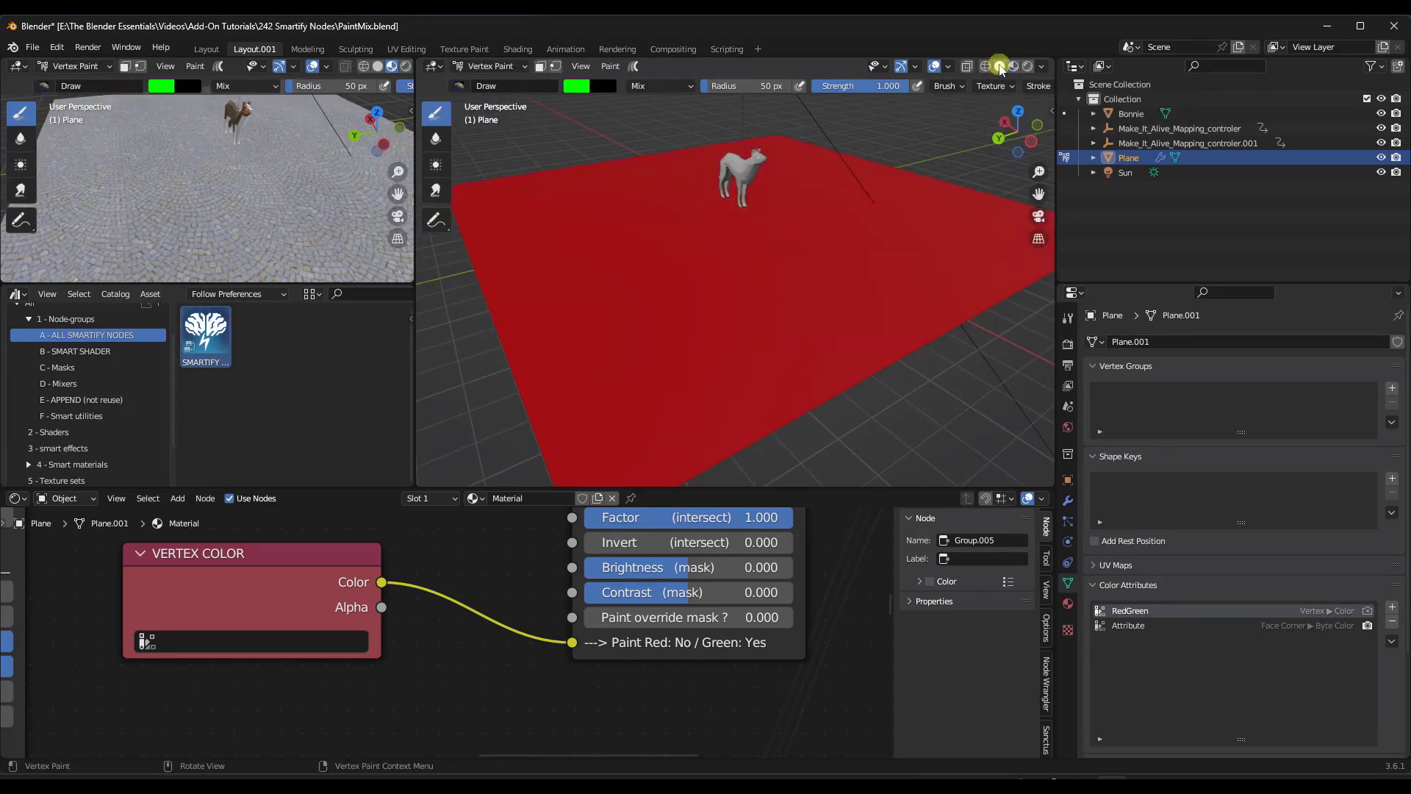
{"action": "mouse_move", "coordinate": [860, 211]}
{"action": "middle_mouse_down"}
{"action": "mouse_move", "coordinate": [756, 245]}
{"action": "mouse_move", "coordinate": [780, 249]}
{"action": "mouse_move", "coordinate": [772, 198]}
{"action": "mouse_move", "coordinate": [672, 205]}
{"action": "mouse_move", "coordinate": [765, 199]}
{"action": "mouse_move", "coordinate": [764, 212]}
{"action": "middle_mouse_up"}
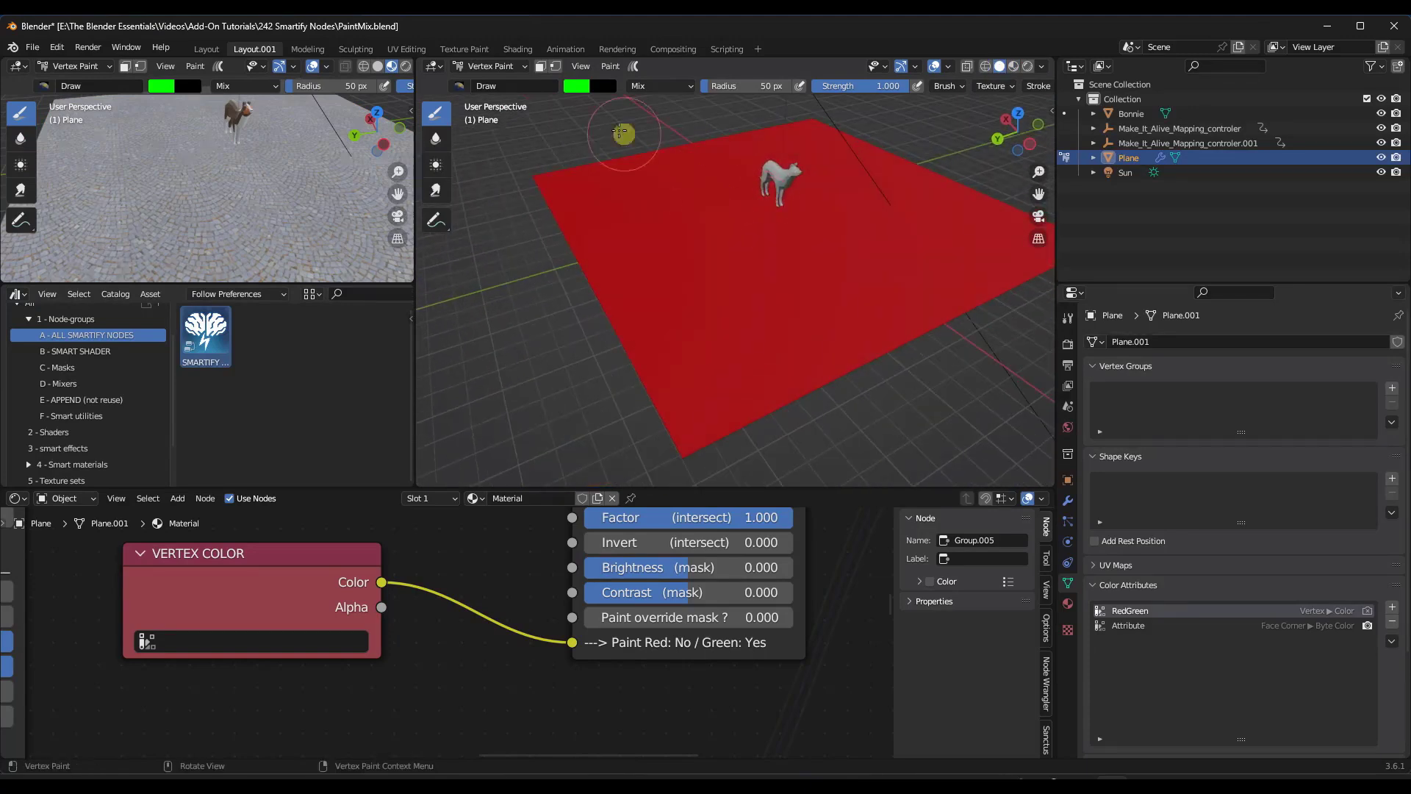
Paint a wide green stroke with the Draw brush along the red plane's side, from its far corner towards the near corner
{"action": "left_click", "coordinate": [602, 87]}
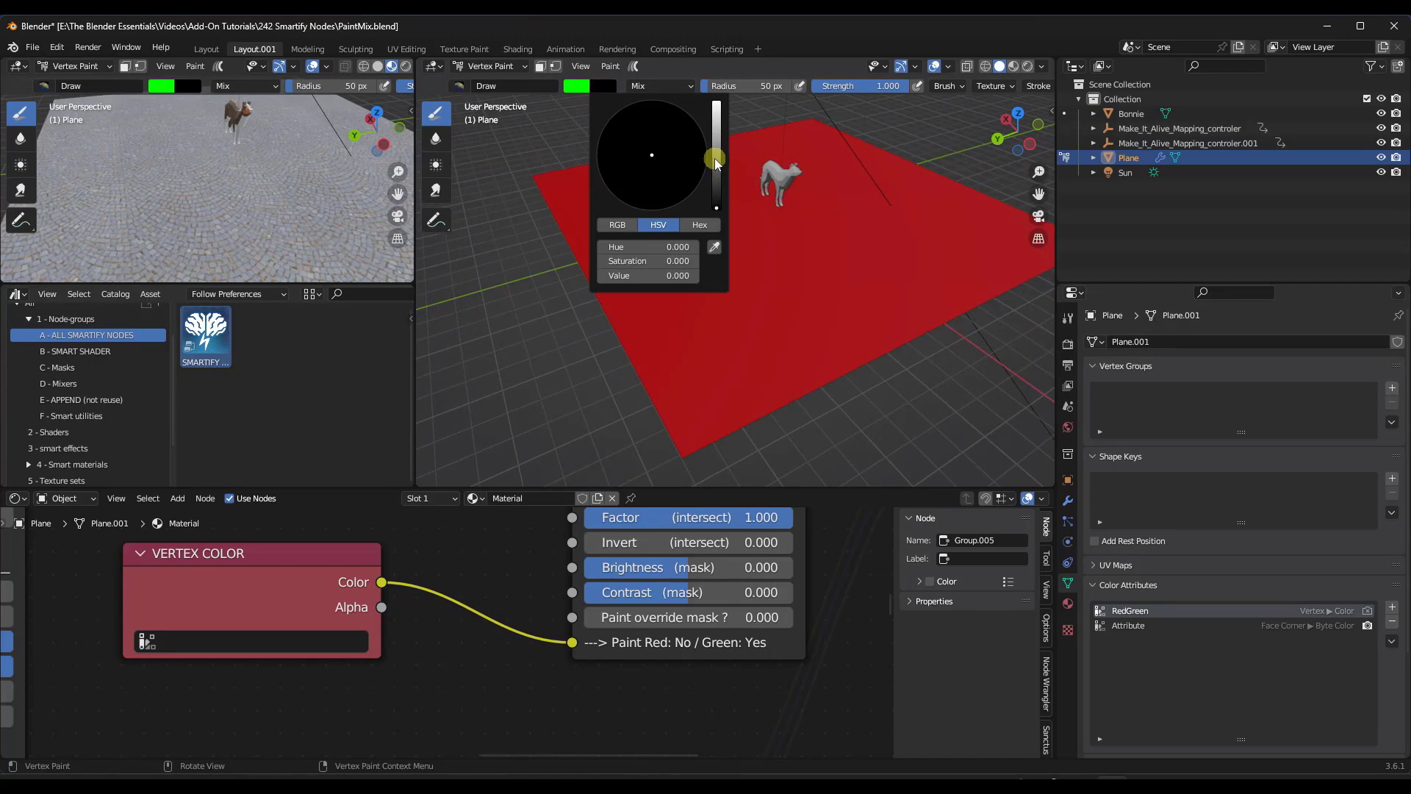
{"action": "left_click", "coordinate": [578, 89]}
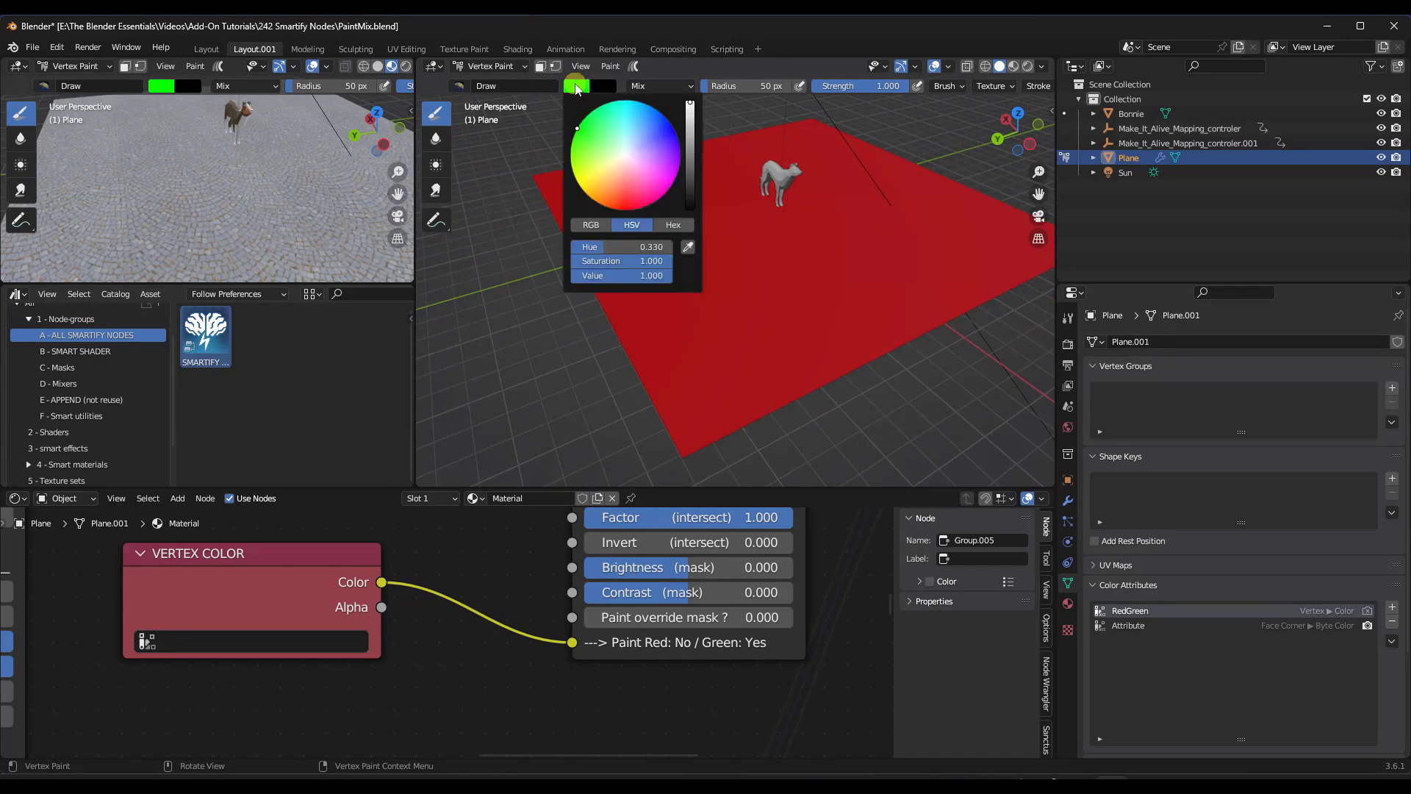
{"action": "left_click", "coordinate": [602, 177]}
{"action": "mouse_move", "coordinate": [602, 176]}
{"action": "left_mouse_down"}
{"action": "mouse_move", "coordinate": [582, 192]}
{"action": "mouse_move", "coordinate": [661, 226]}
{"action": "mouse_move", "coordinate": [647, 254]}
{"action": "mouse_move", "coordinate": [717, 254]}
{"action": "mouse_move", "coordinate": [730, 269]}
{"action": "mouse_move", "coordinate": [718, 286]}
{"action": "mouse_move", "coordinate": [747, 306]}
{"action": "mouse_move", "coordinate": [724, 356]}
{"action": "mouse_move", "coordinate": [797, 378]}
{"action": "left_mouse_up"}
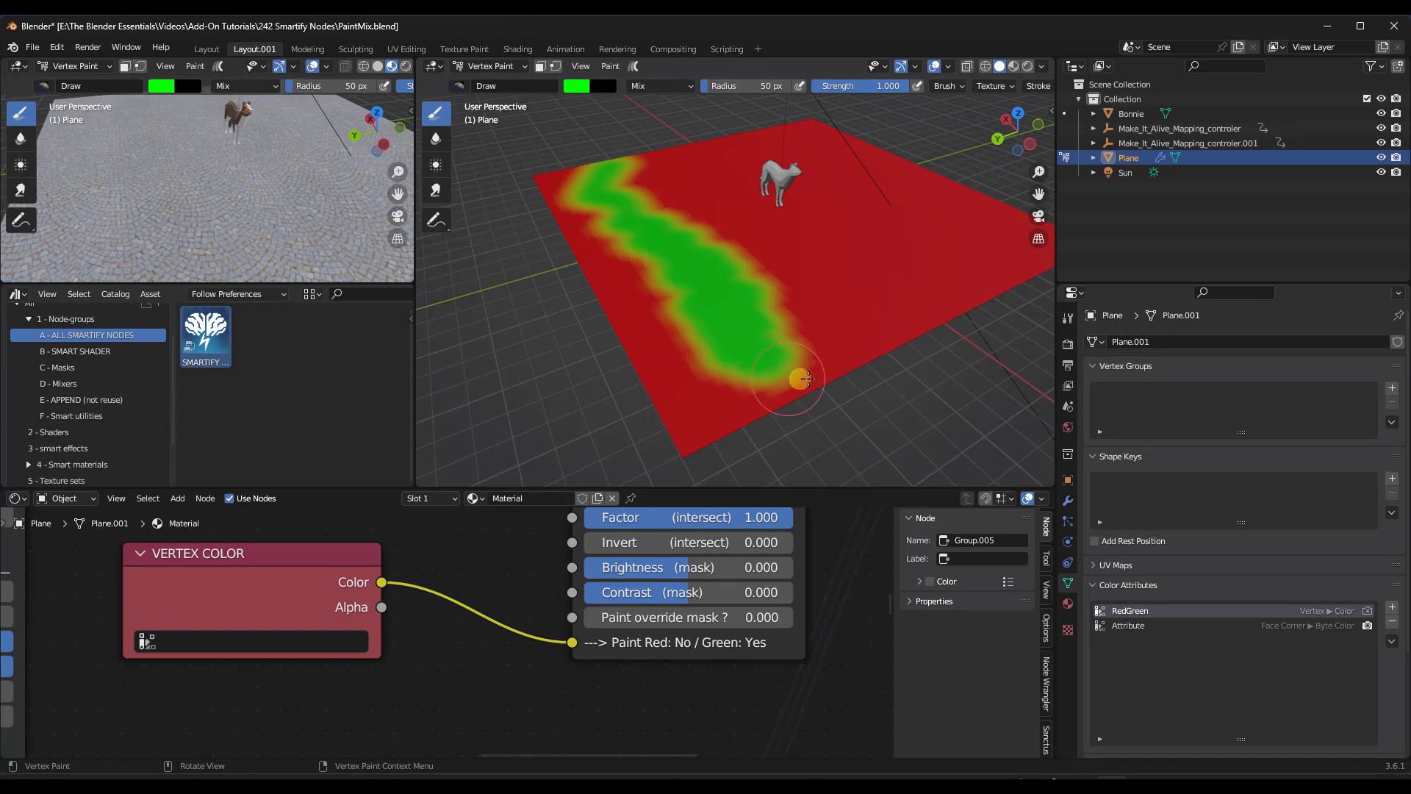
Assign the RedGreen attribute to the Vertex Color node and set the mixer's Paint override mask value to 1
{"action": "left_click", "coordinate": [200, 644]}
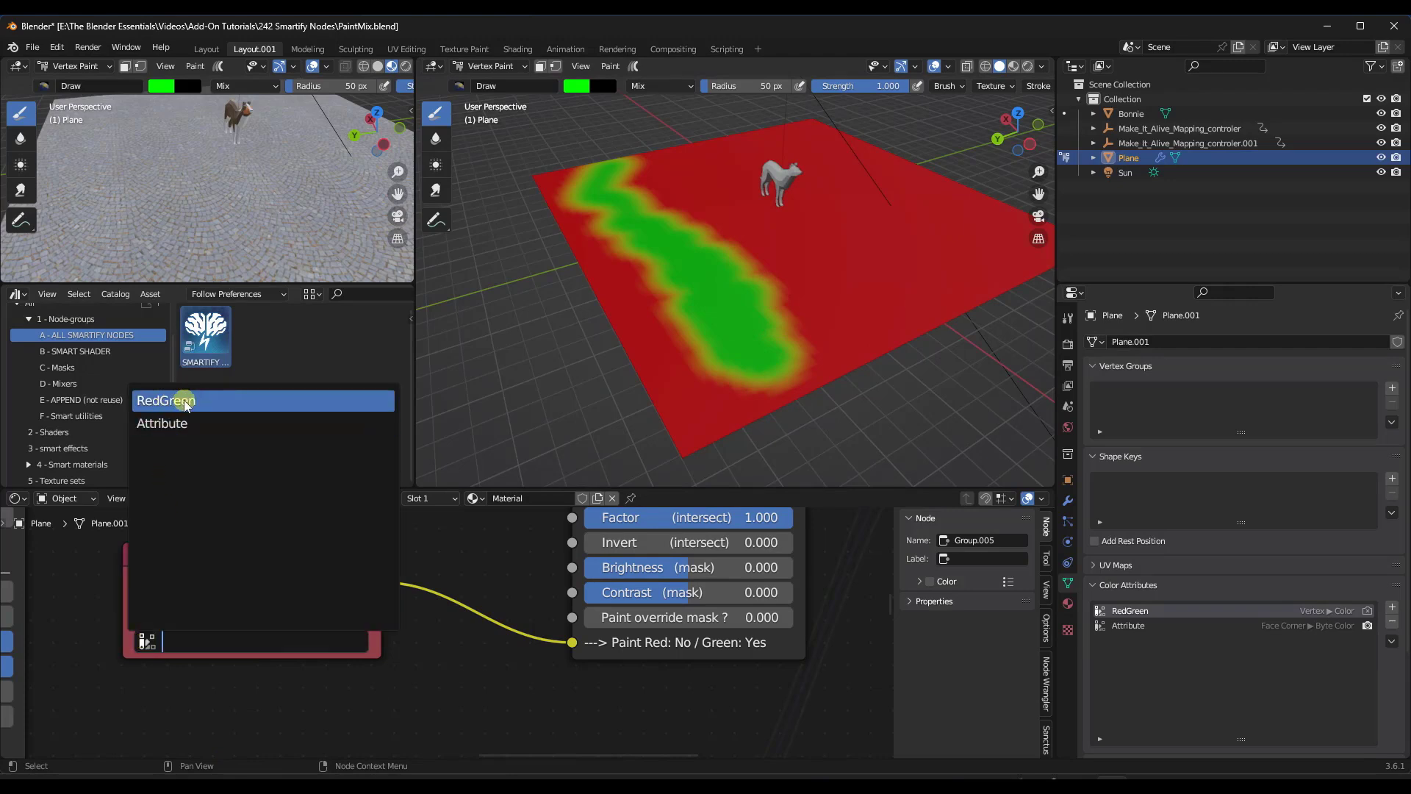
{"action": "key", "text": "Return"}
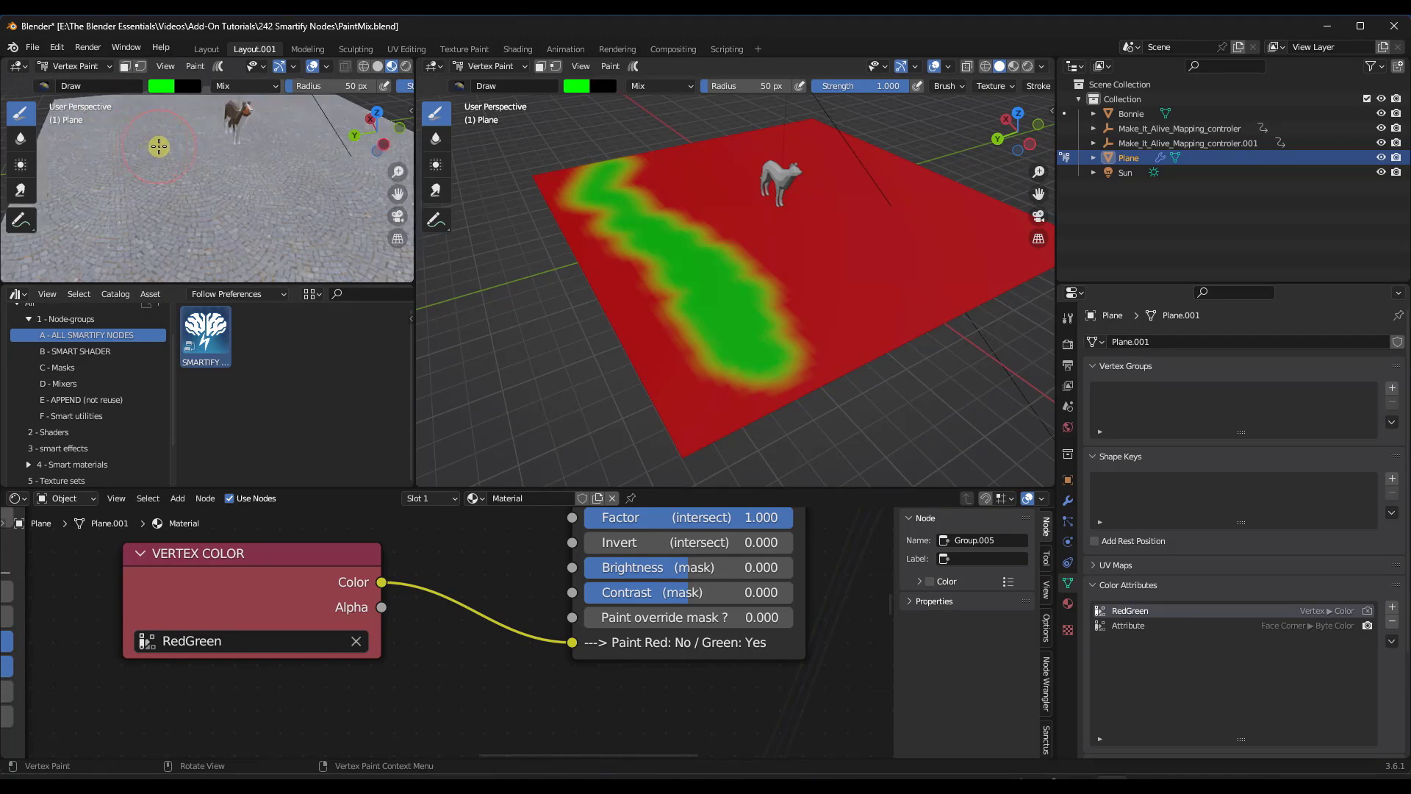
{"action": "scroll", "coordinate": [167, 154], "scroll_direction": "down", "scroll_amount": 5}
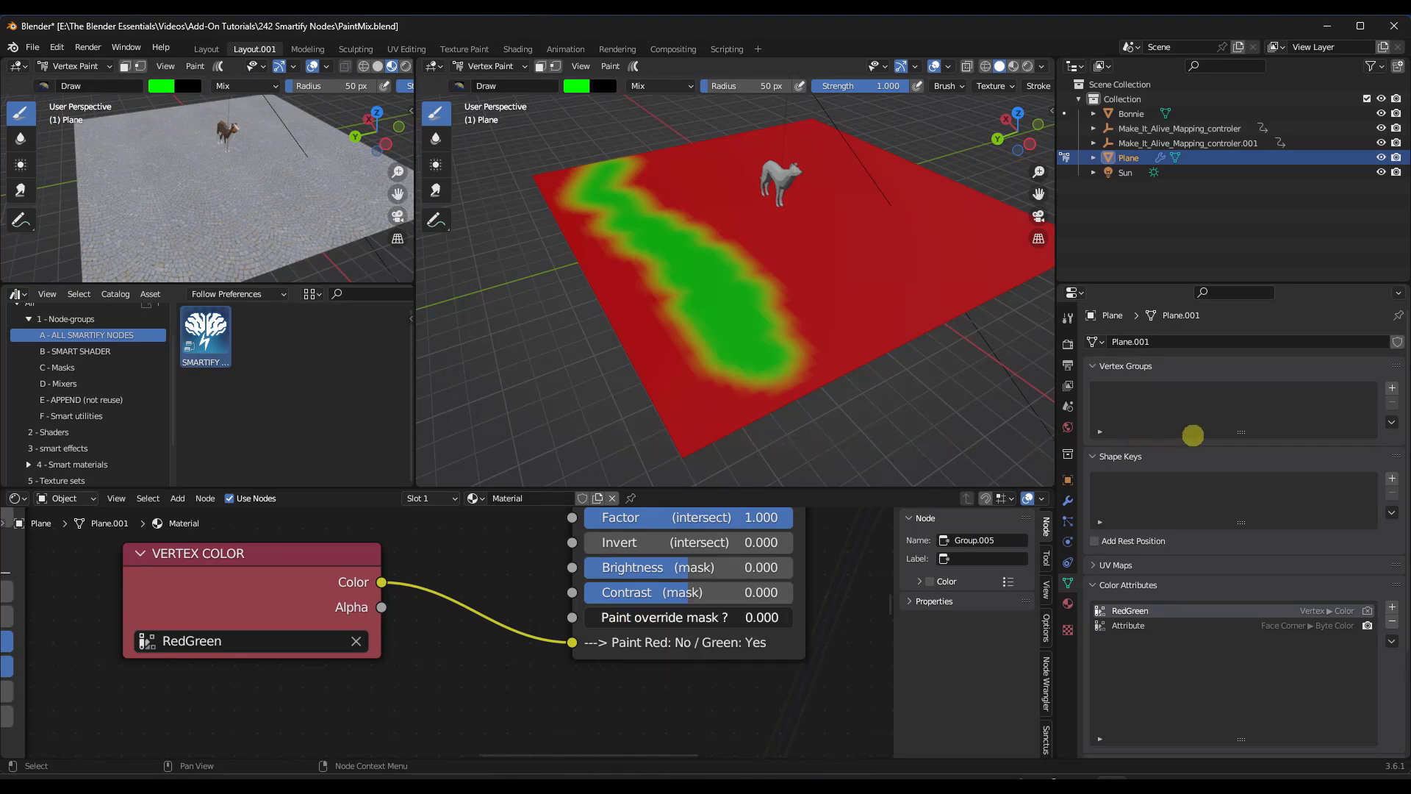
{"action": "double_click", "coordinate": [639, 619]}
{"action": "type", "text": "1"}
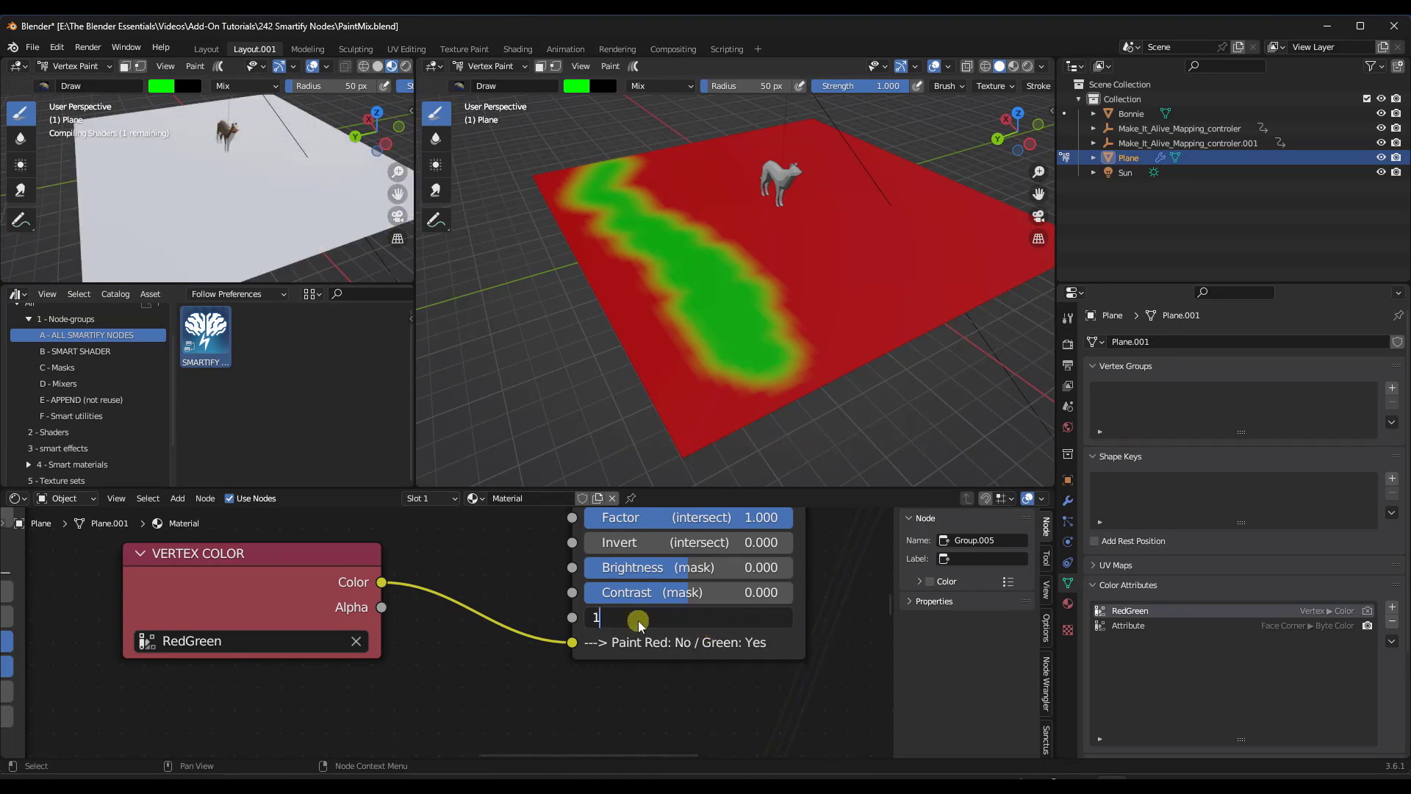
{"action": "key", "text": "Return"}
Extend the green stroke along the plane's near edge and paint several more green patches around the dog
{"action": "mouse_move", "coordinate": [782, 347]}
{"action": "left_mouse_down"}
{"action": "mouse_move", "coordinate": [891, 298]}
{"action": "mouse_move", "coordinate": [919, 268]}
{"action": "mouse_move", "coordinate": [899, 246]}
{"action": "mouse_move", "coordinate": [979, 229]}
{"action": "mouse_move", "coordinate": [936, 250]}
{"action": "left_mouse_up"}
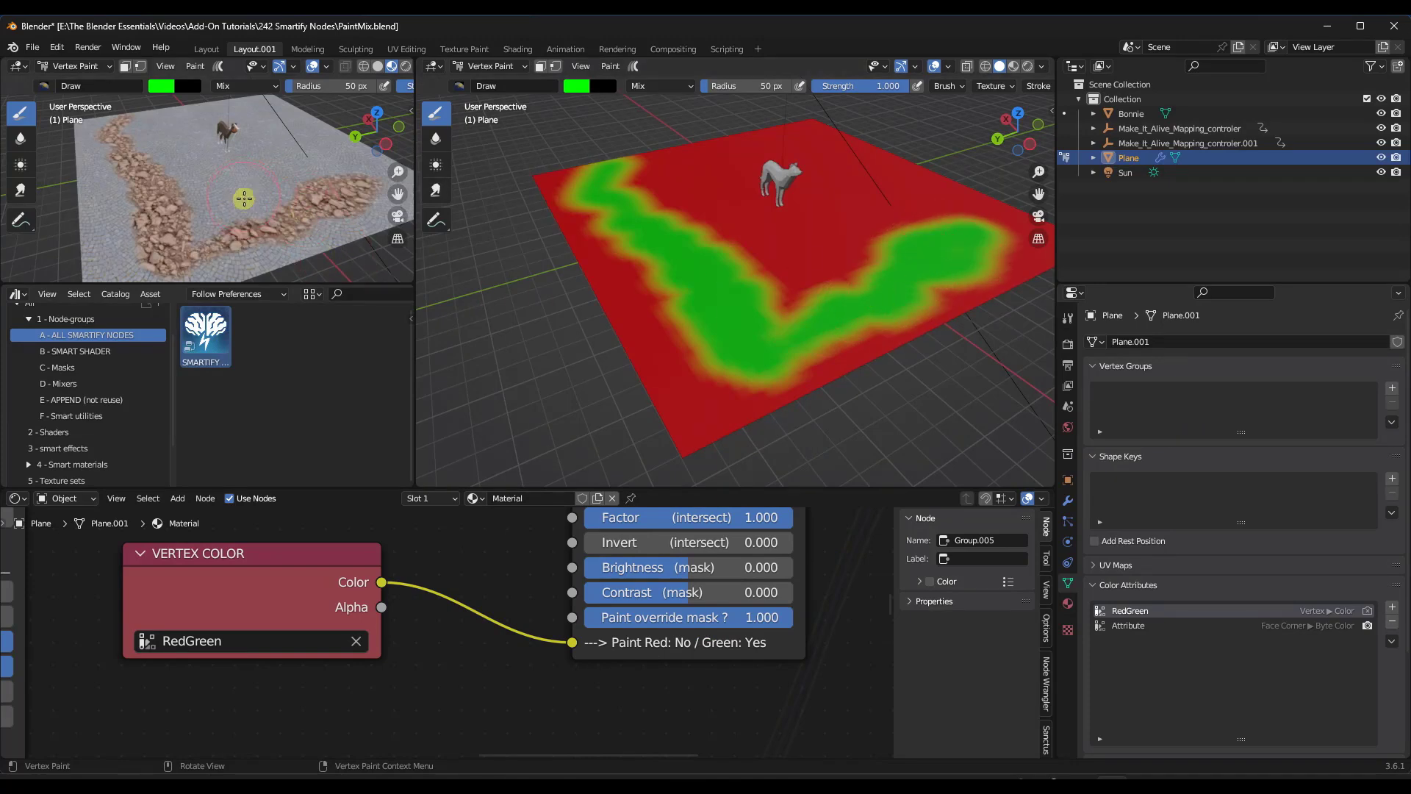
{"action": "left_click_drag", "start_coordinate": [816, 300], "coordinate": [816, 245]}
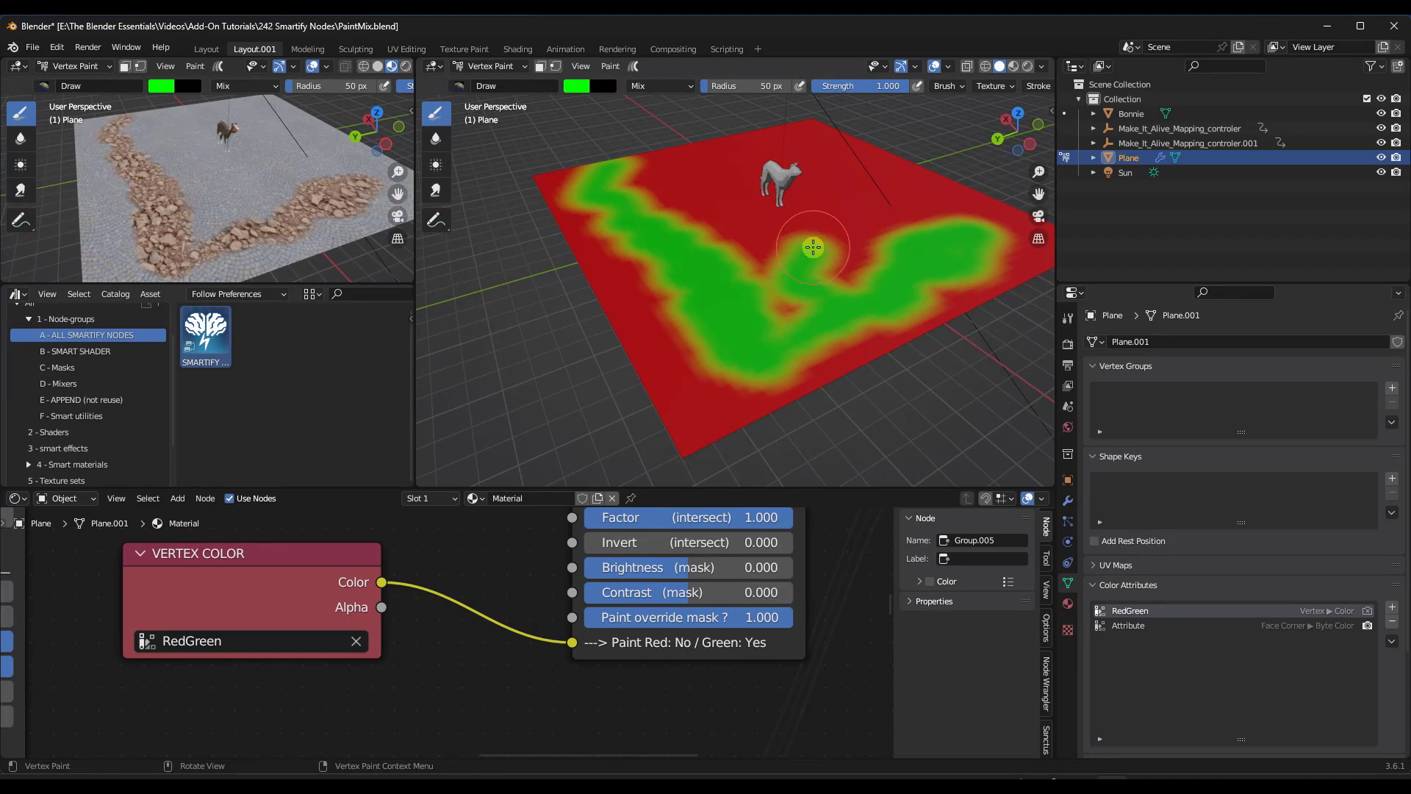
{"action": "mouse_move", "coordinate": [857, 139]}
{"action": "left_mouse_down"}
{"action": "mouse_move", "coordinate": [810, 137]}
{"action": "mouse_move", "coordinate": [874, 188]}
{"action": "left_mouse_up"}
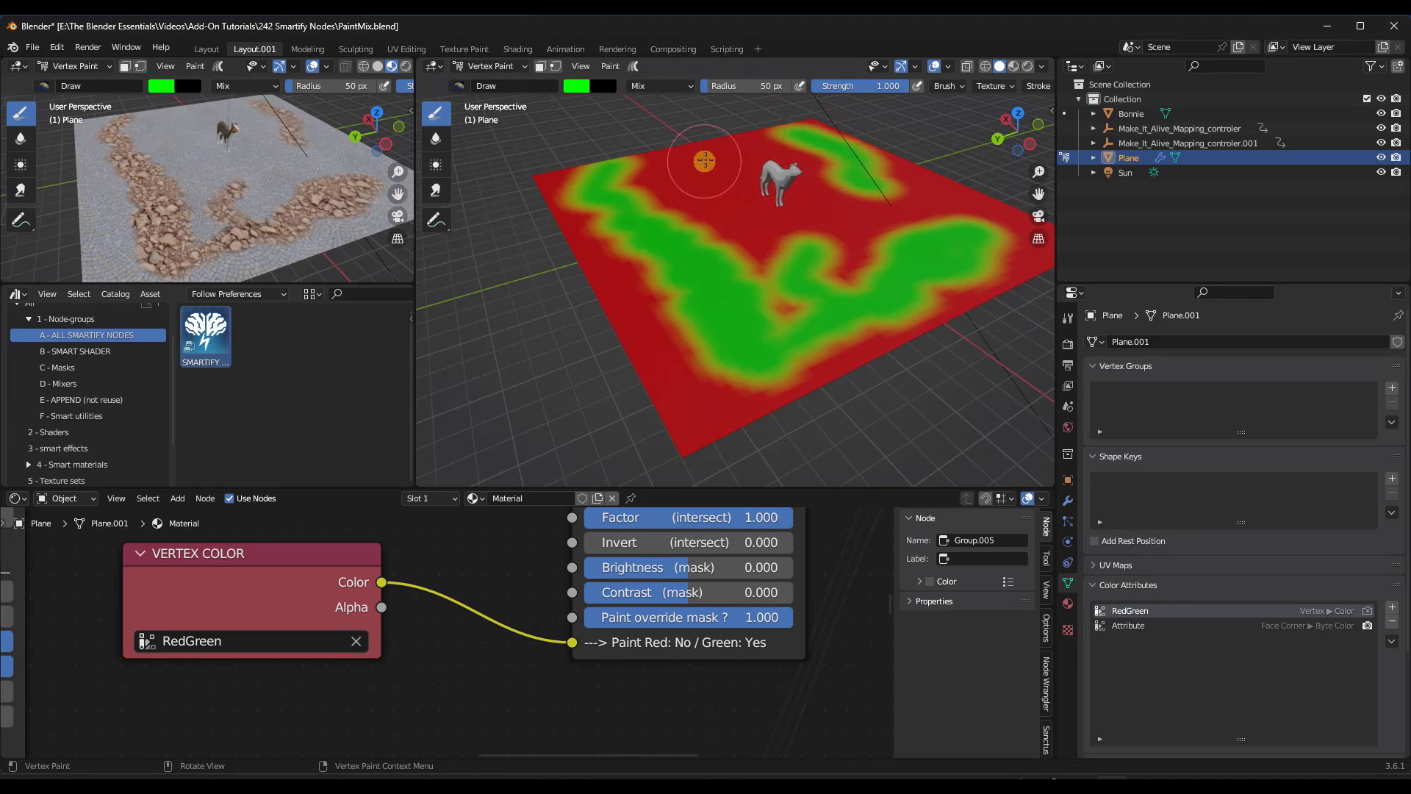
{"action": "left_click_drag", "start_coordinate": [713, 150], "coordinate": [733, 183]}
{"action": "mouse_move", "coordinate": [754, 240]}
{"action": "left_mouse_down"}
{"action": "mouse_move", "coordinate": [804, 214]}
{"action": "mouse_move", "coordinate": [935, 210]}
{"action": "left_mouse_up"}
{"action": "mouse_move", "coordinate": [213, 177]}
{"action": "middle_mouse_down"}
{"action": "mouse_move", "coordinate": [253, 232]}
{"action": "mouse_move", "coordinate": [272, 189]}
{"action": "mouse_move", "coordinate": [214, 179]}
{"action": "middle_mouse_up"}
{"action": "scroll", "coordinate": [233, 164], "scroll_direction": "up", "scroll_amount": 4}
{"action": "scroll", "coordinate": [214, 160], "scroll_direction": "down", "scroll_amount": 3}
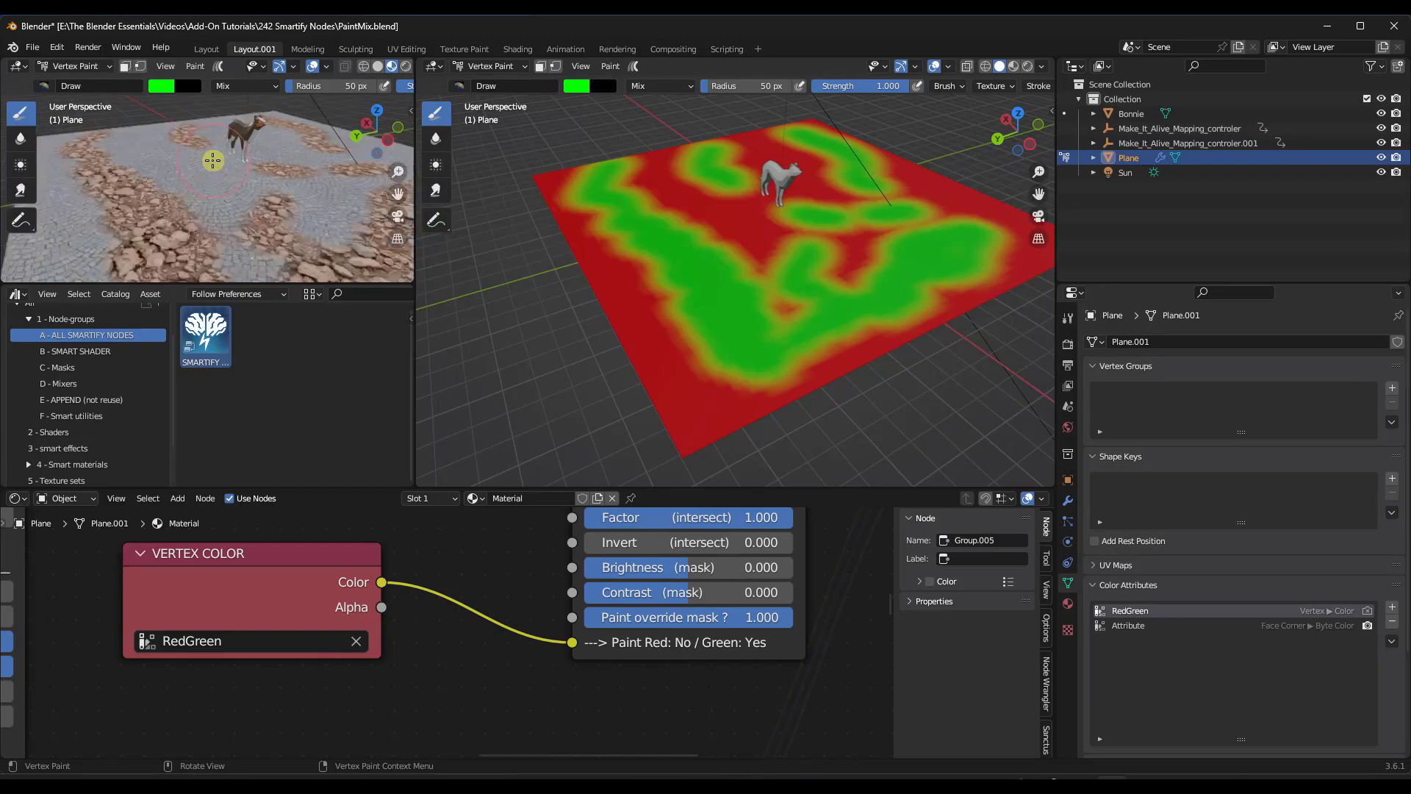